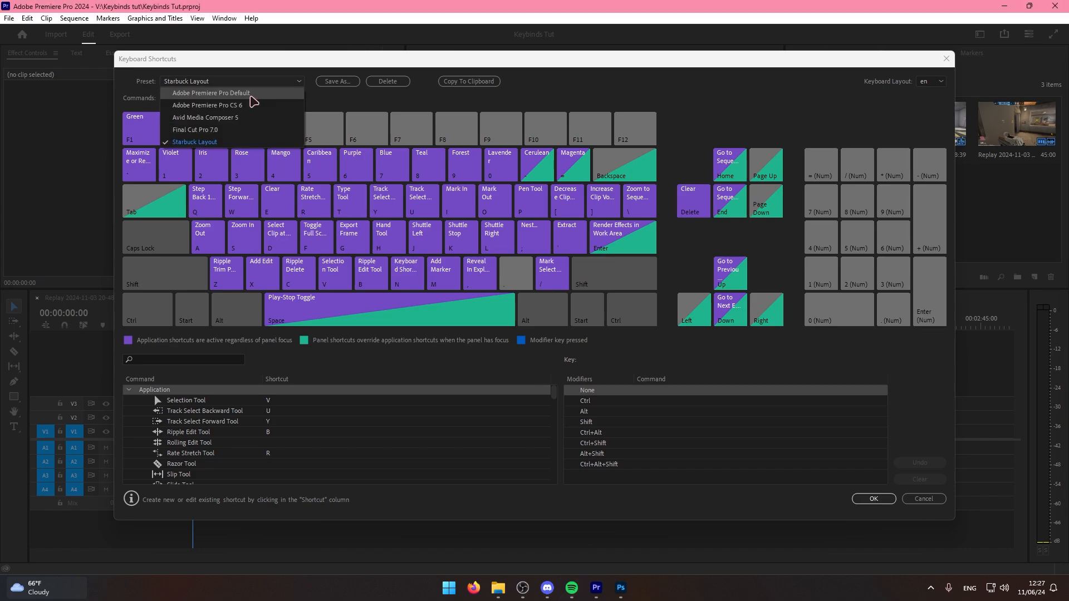
Compare the key assignments of the Adobe Premiere Pro Default and Starbuck Layout presets, finishing on Starbuck Layout.
click(249, 92)
click(258, 82)
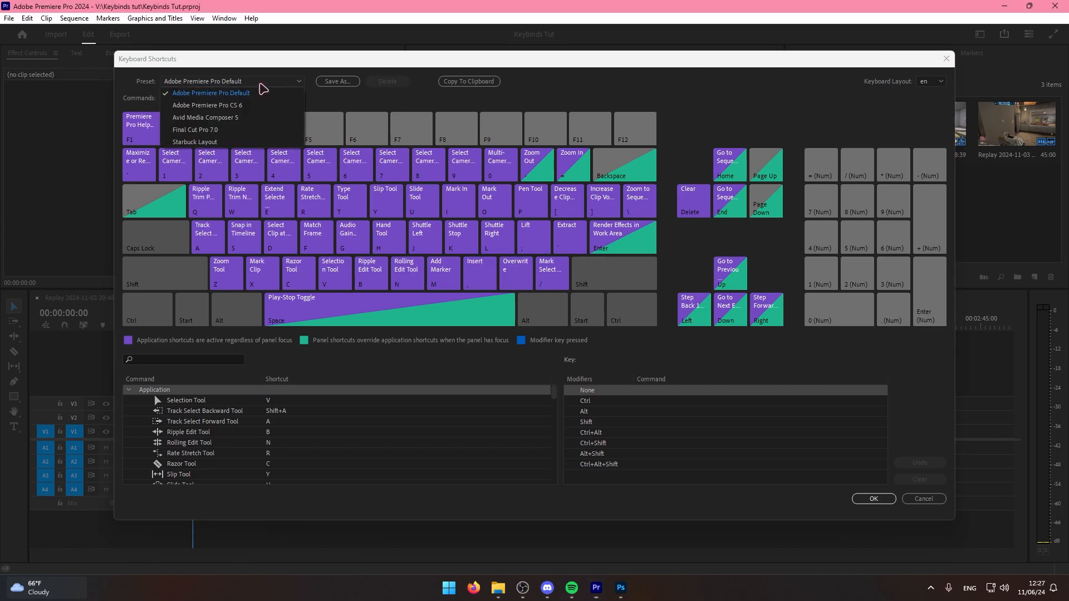
click(239, 142)
click(255, 83)
click(239, 142)
click(258, 83)
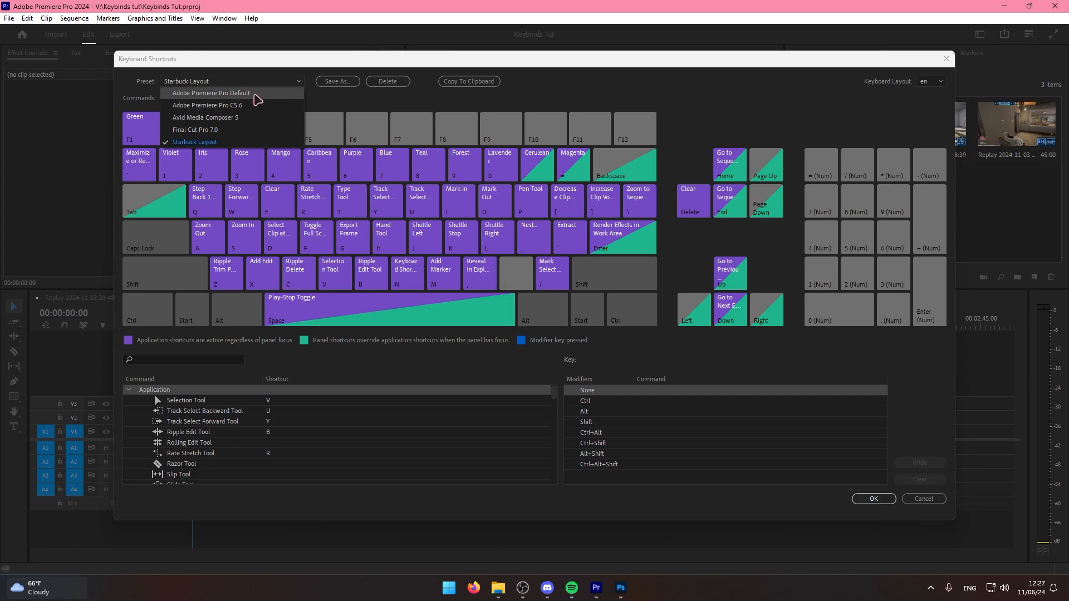
click(256, 95)
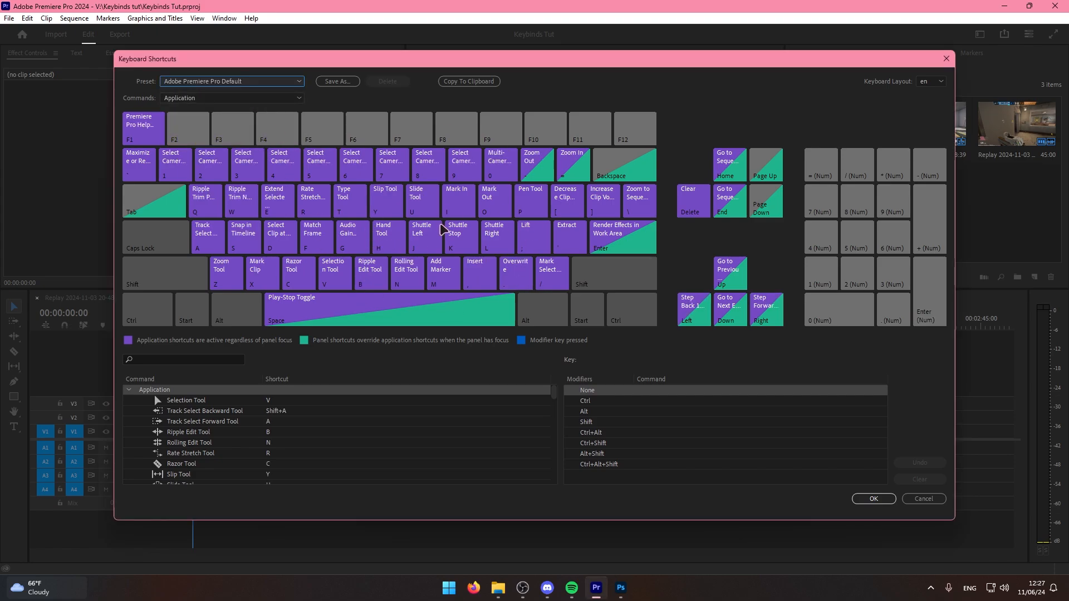
click(259, 81)
click(253, 142)
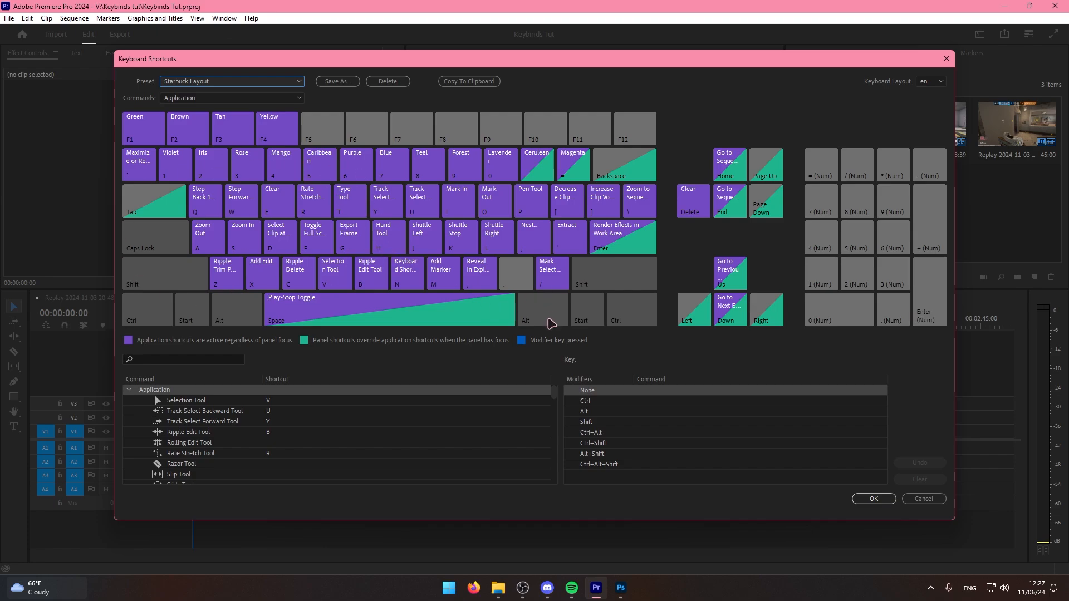
click(275, 83)
click(262, 92)
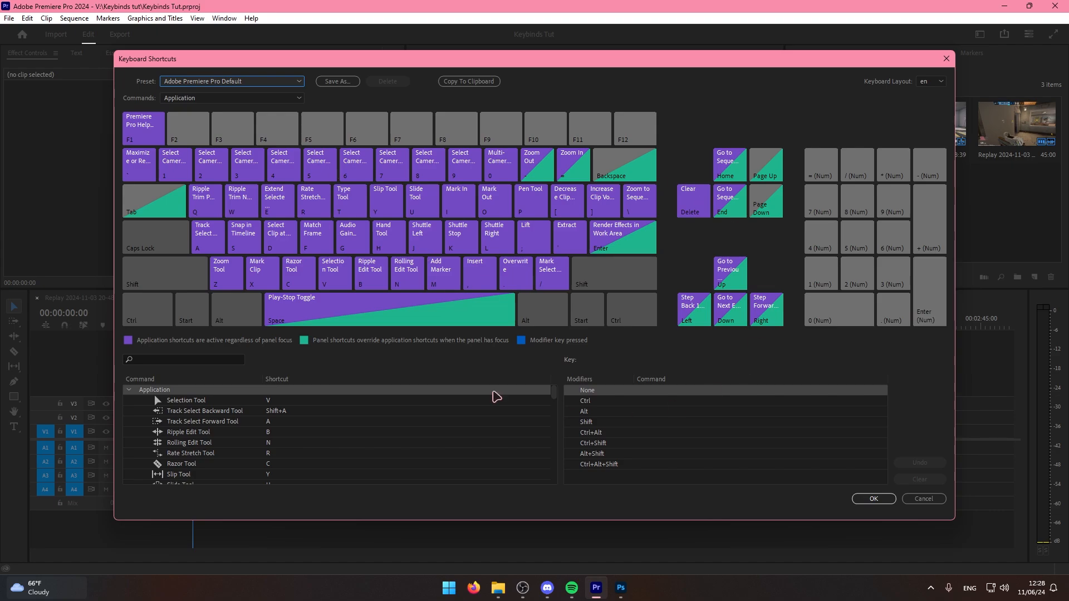
click(237, 83)
click(228, 146)
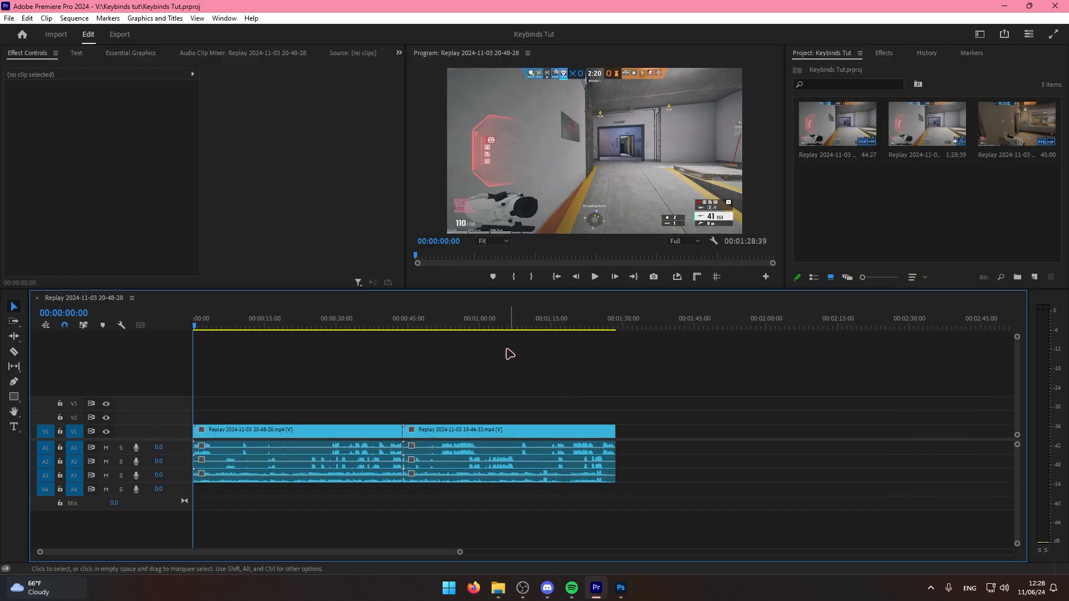
Open the keyboard shortcut settings and load the Adobe Premiere Pro Default preset.
click(26, 18)
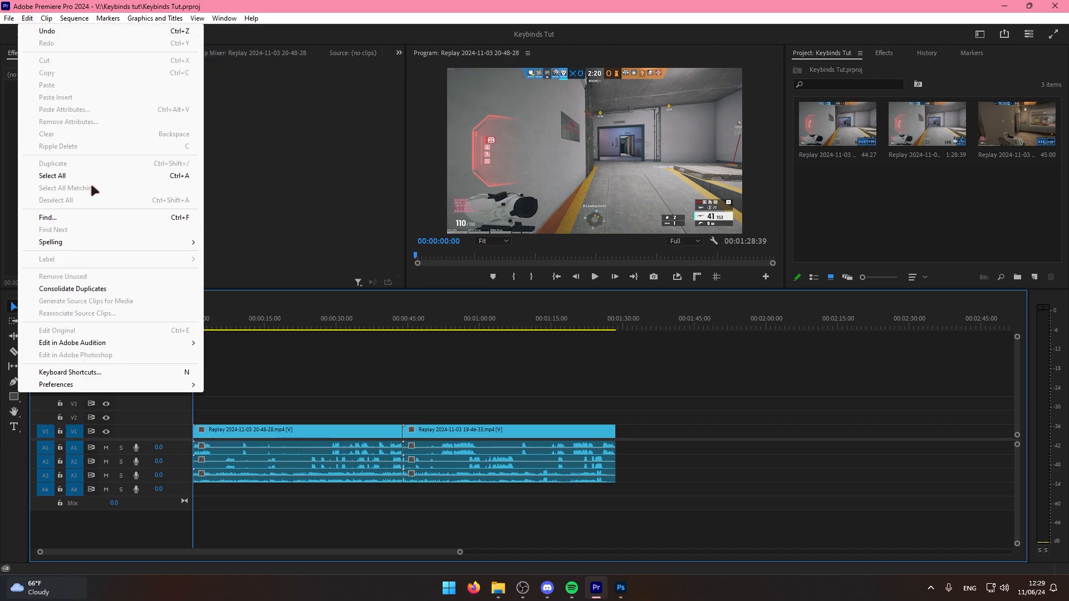
click(81, 373)
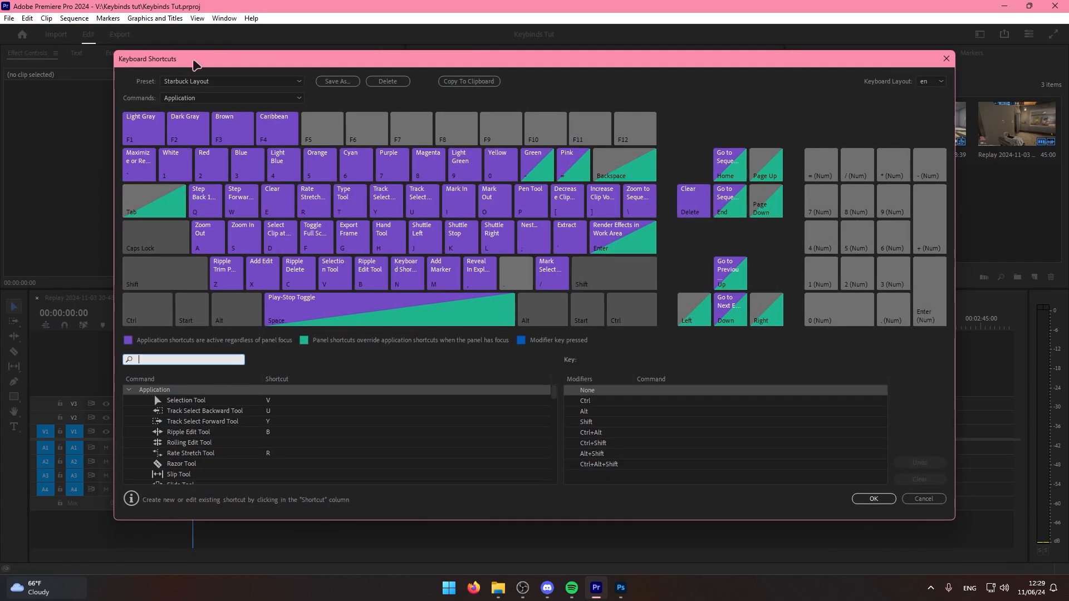
click(209, 81)
click(279, 91)
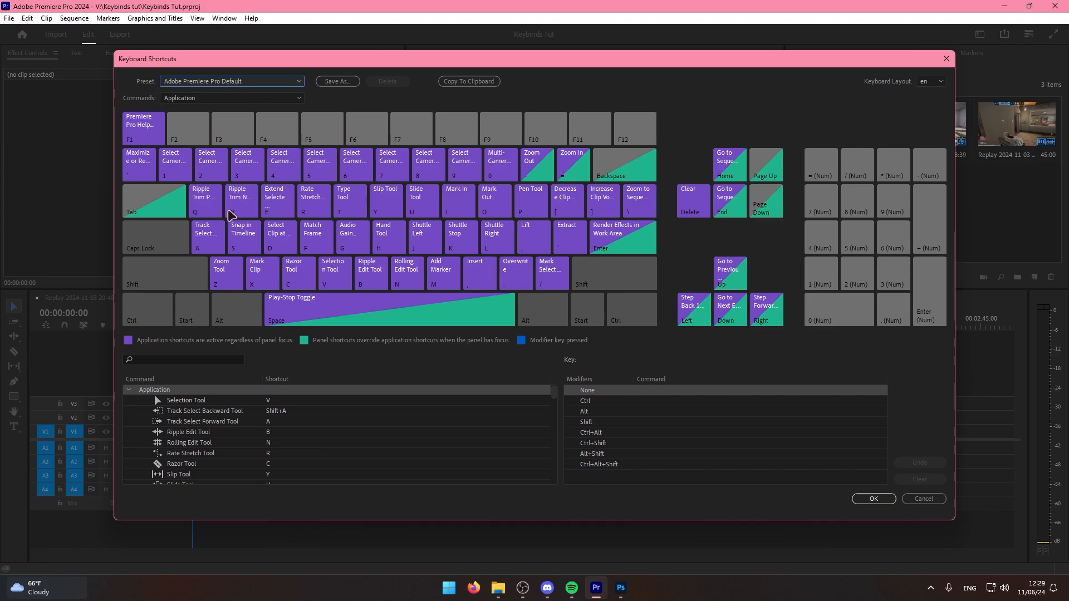
Remove the Ripple Trim Previous Edit To Playhead command from the unmodified Q key.
click(210, 207)
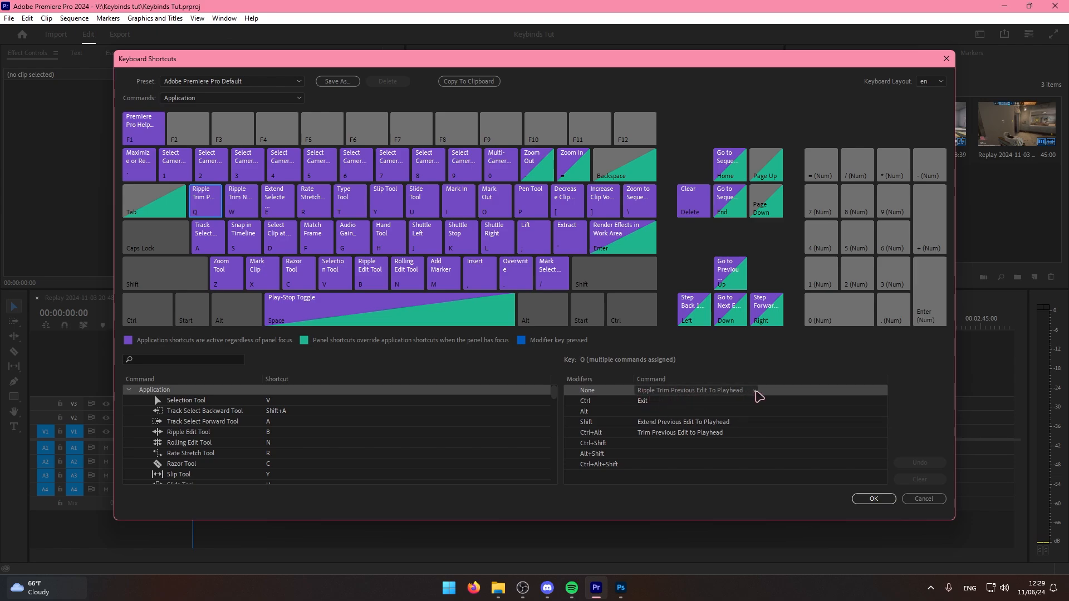
click(757, 392)
key(Delete)
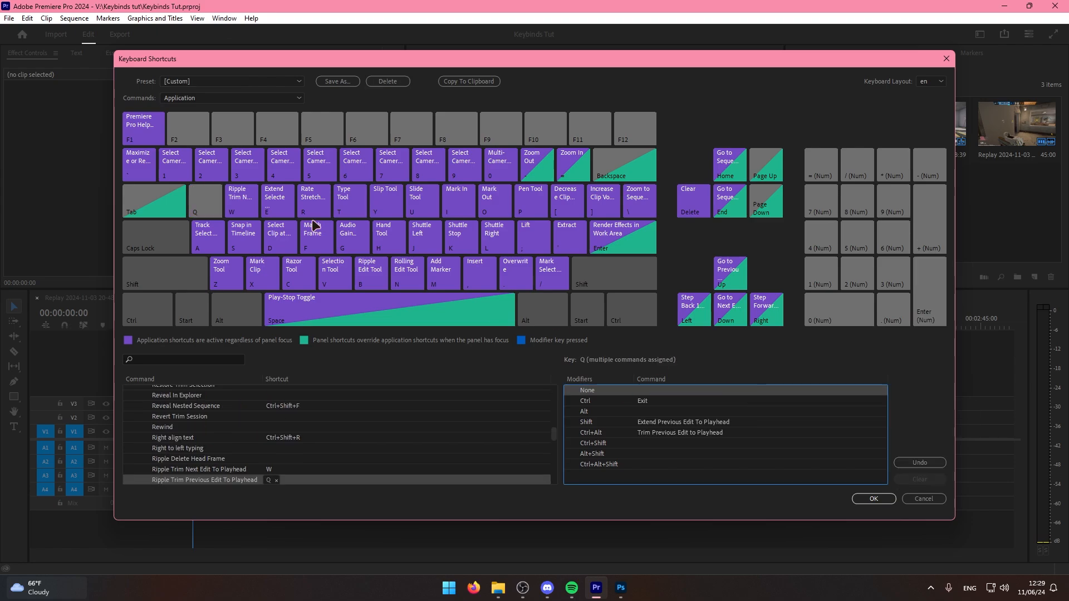
Search the commands for "car" and assign the Caribbean label command to the Q key.
click(206, 202)
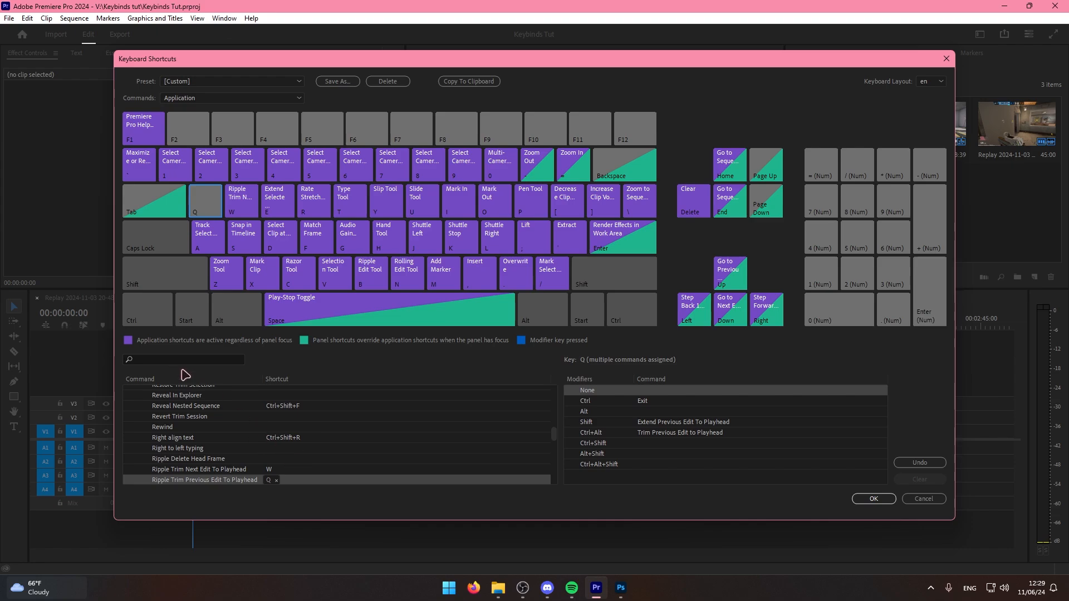
click(168, 360)
text(car)
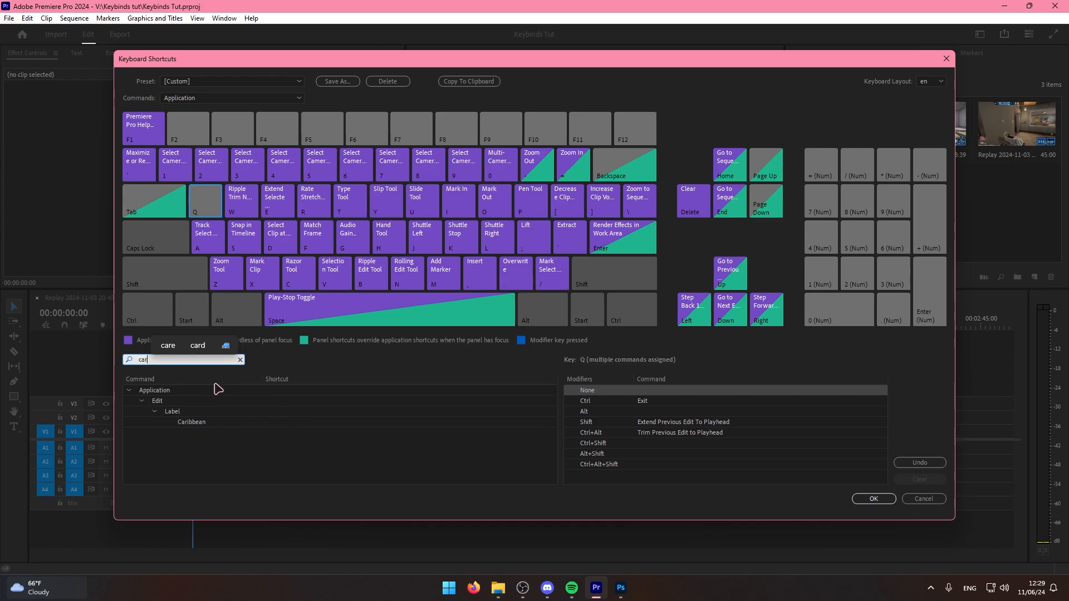
click(205, 426)
drag(214, 230, 198, 208)
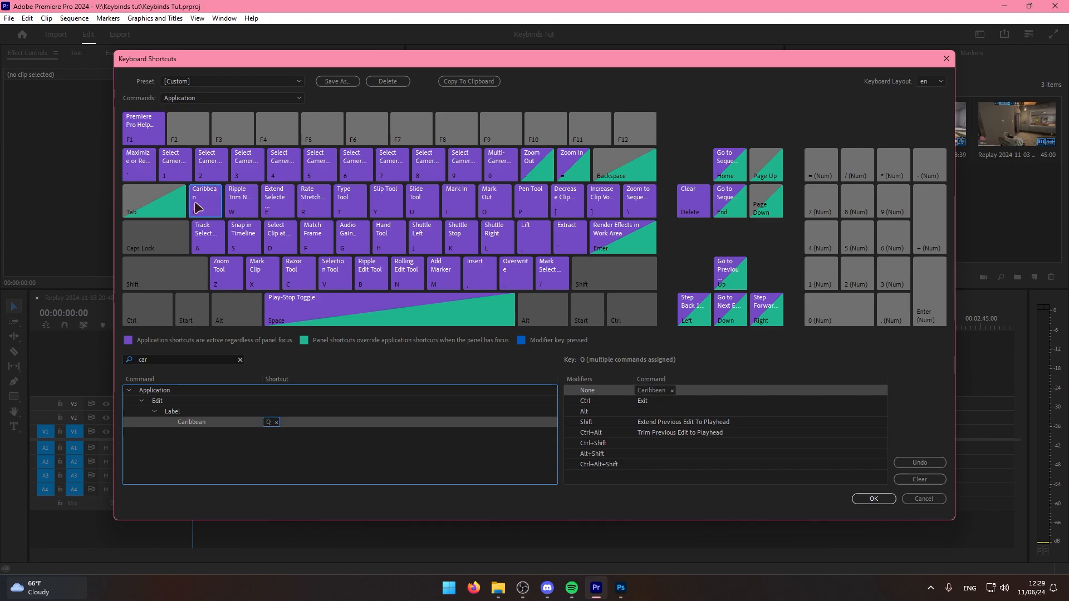
Undo the Q key assignment changes and delete the [Custom] preset.
key(ctrl+z)
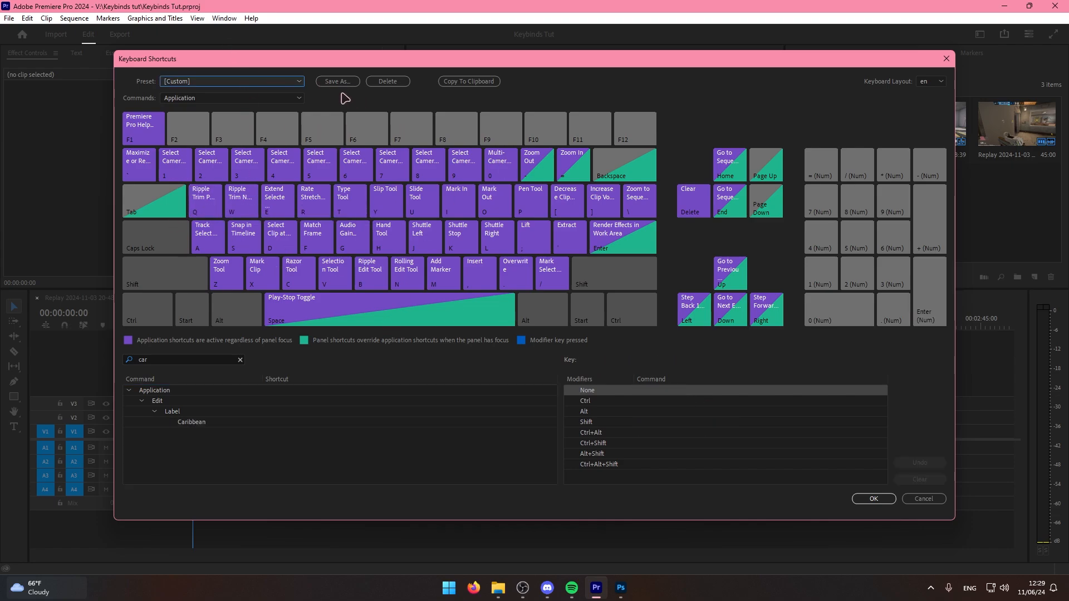
click(210, 80)
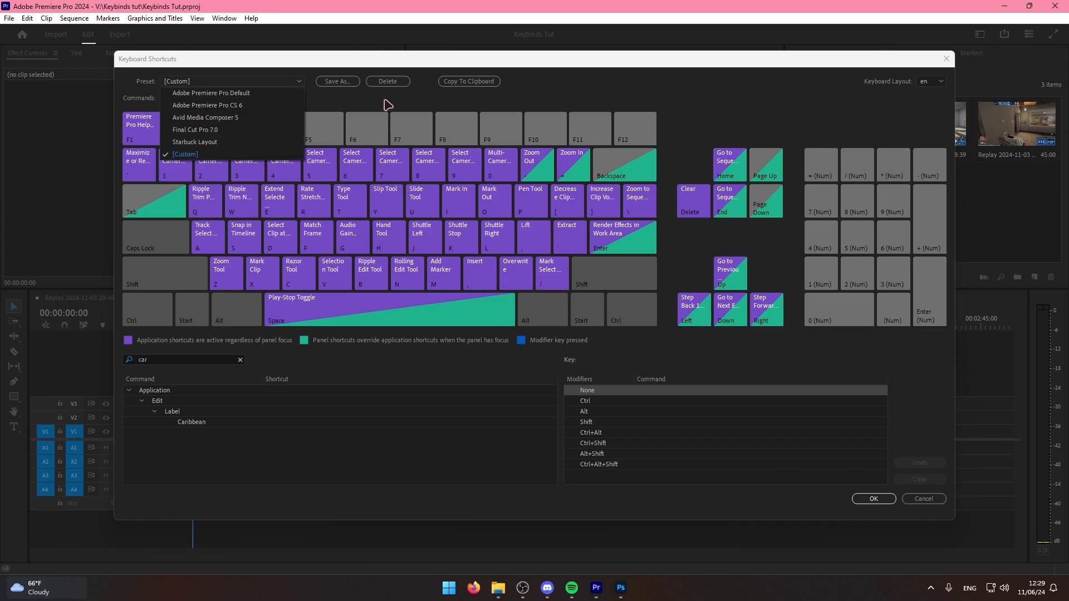
click(384, 82)
click(567, 307)
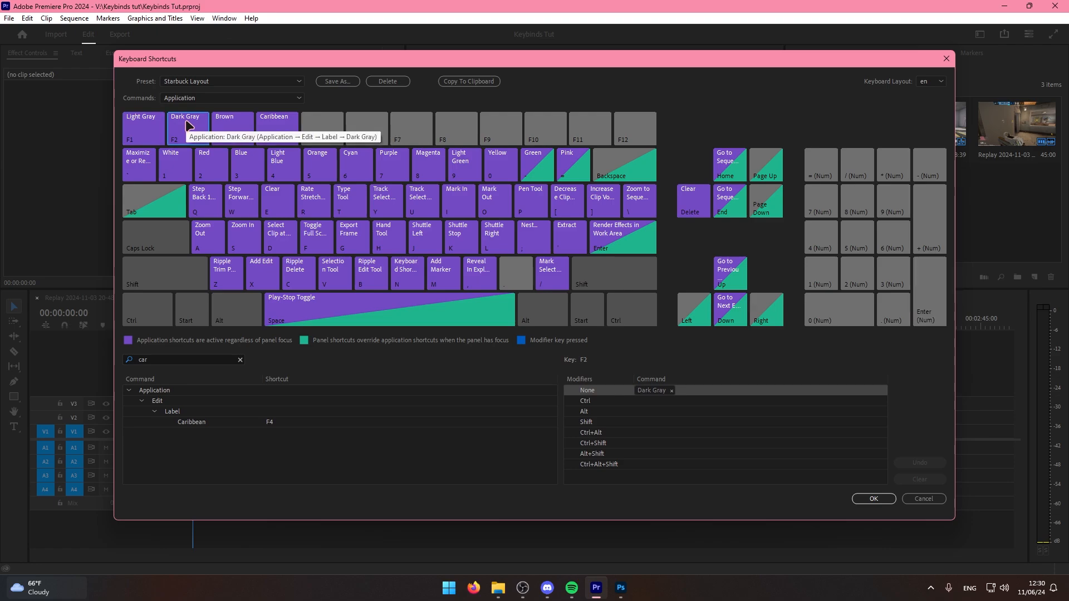
Examine the commands assigned to F3, F4, the backtick key and the number row through the equals key in the Starbuck Layout preset.
click(241, 132)
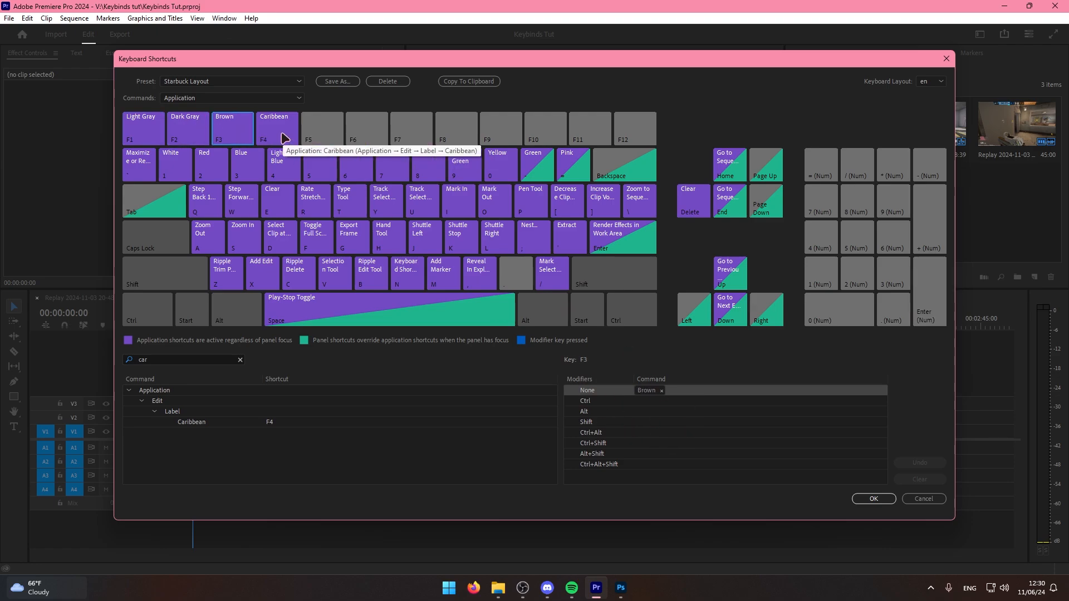
click(279, 131)
click(139, 166)
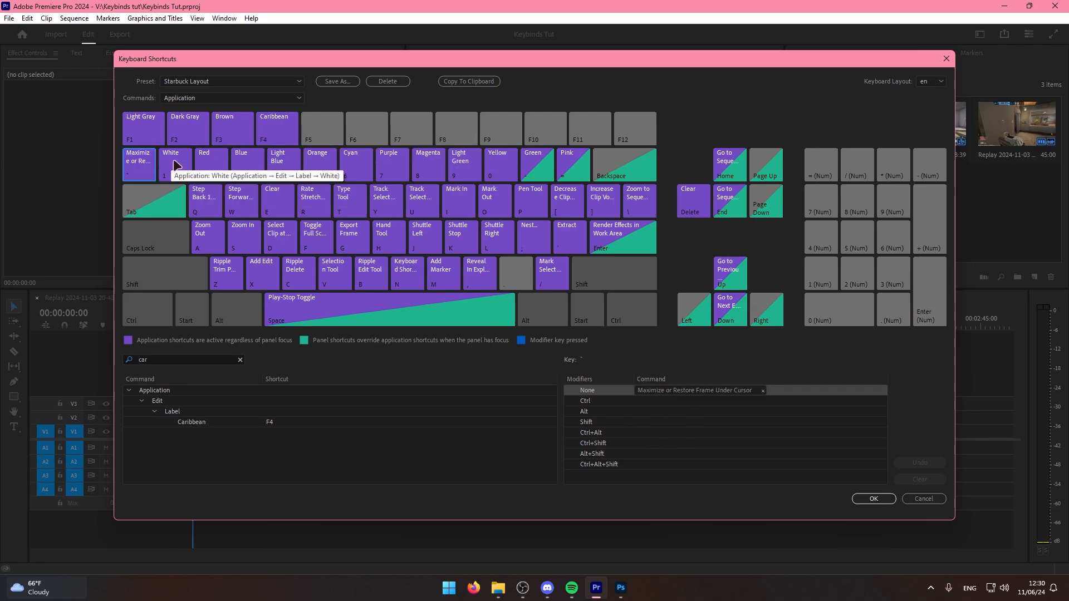
click(174, 165)
click(211, 165)
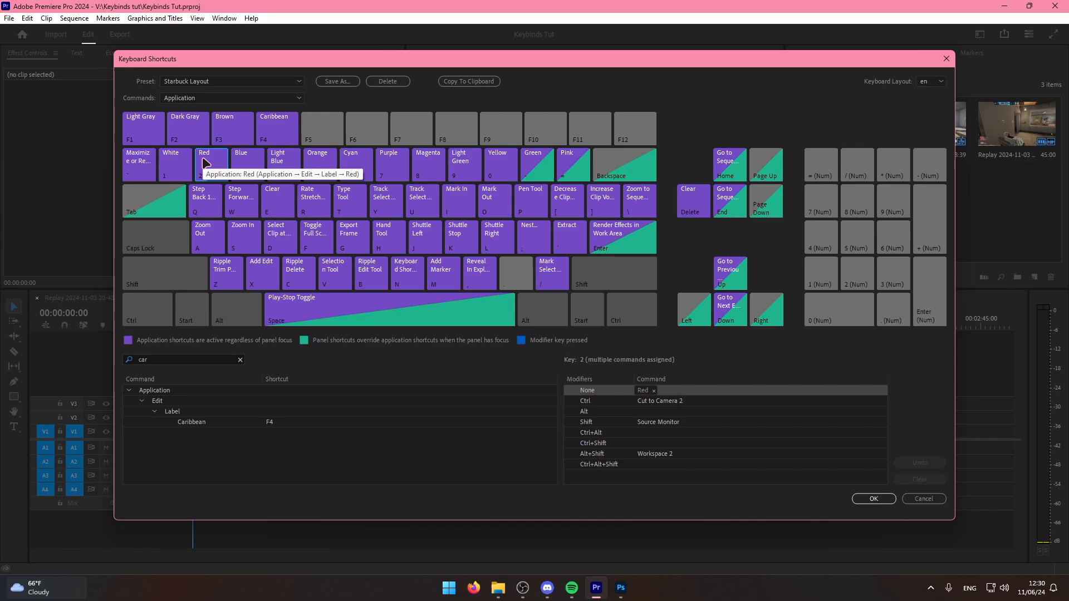
click(255, 165)
click(281, 165)
click(326, 166)
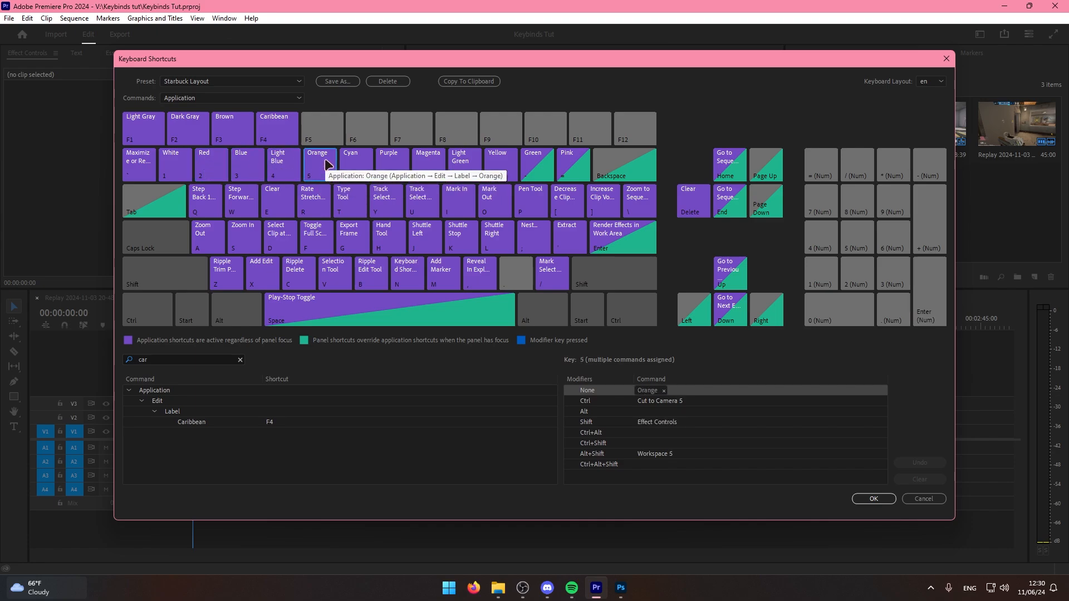
click(365, 162)
click(390, 164)
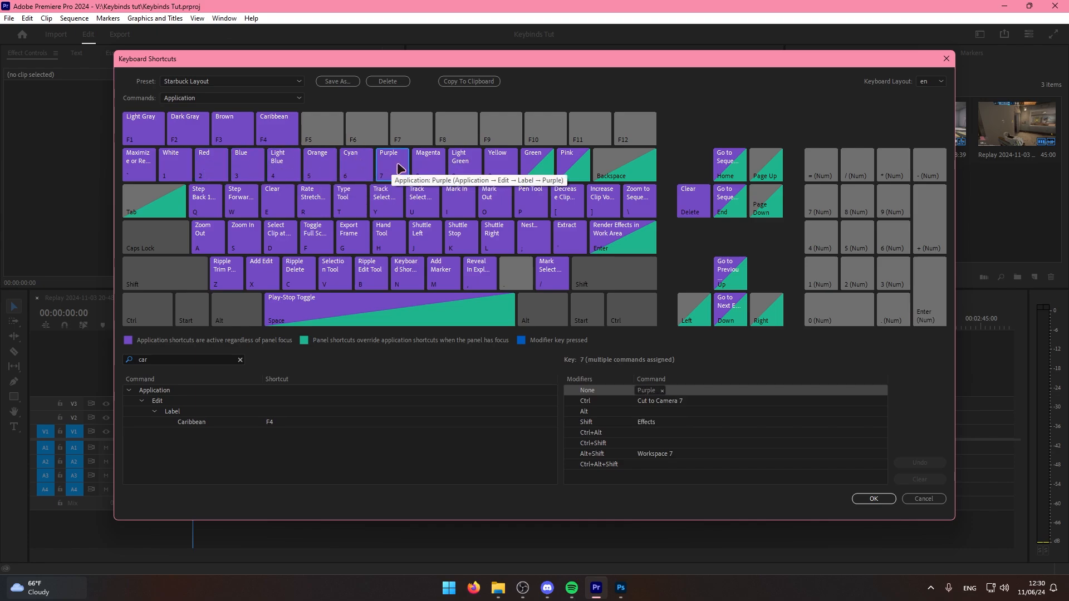
click(431, 167)
click(463, 166)
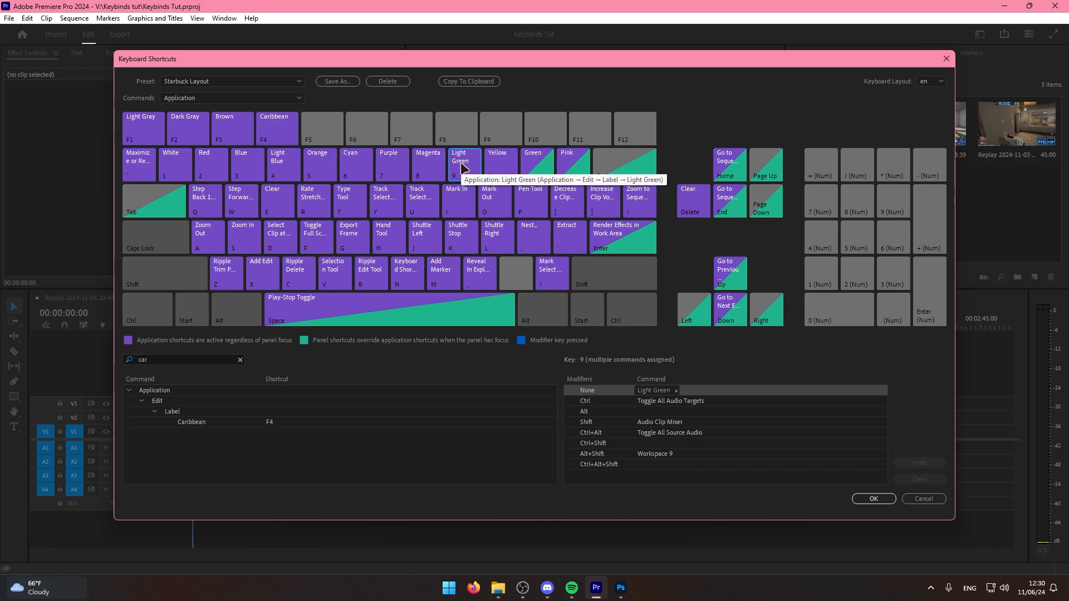
click(512, 167)
click(538, 166)
click(572, 166)
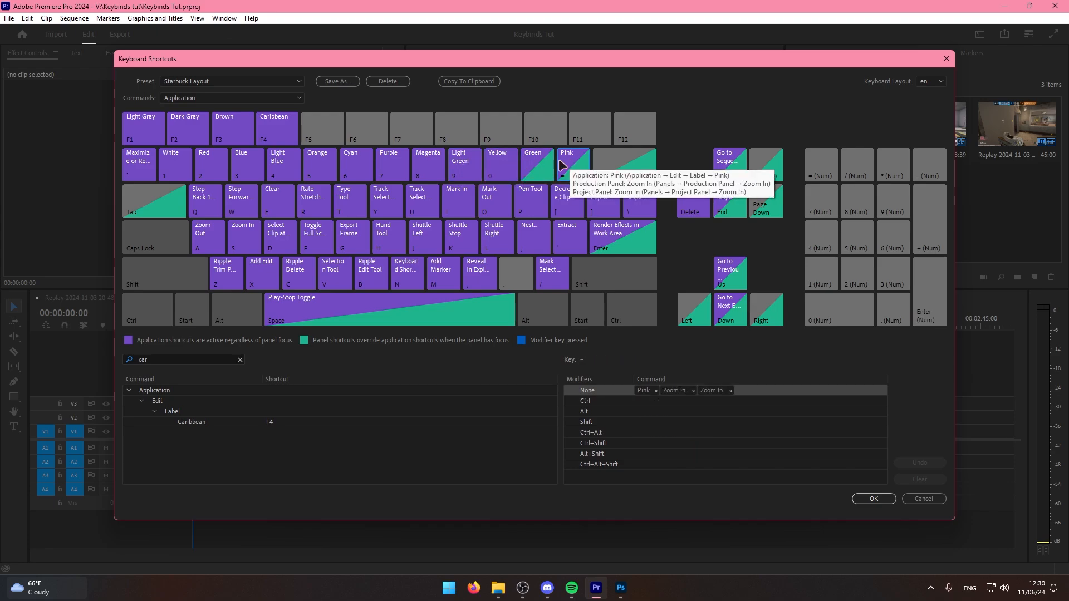
Examine the commands assigned to the upper letter row, from Q through P, the square brackets and the backslash.
click(203, 207)
click(241, 203)
click(275, 202)
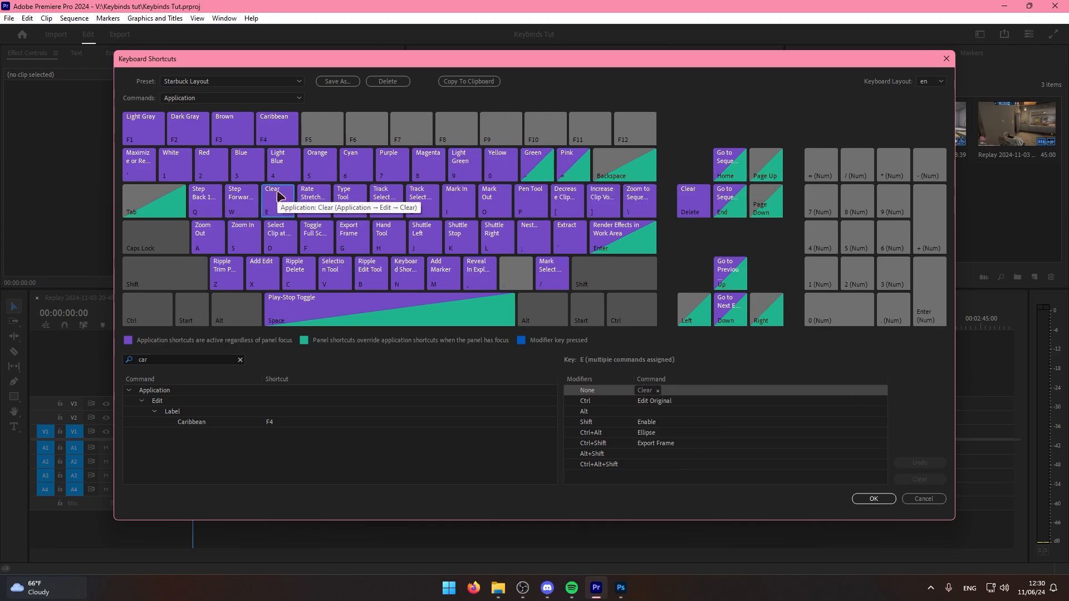
click(313, 200)
click(348, 202)
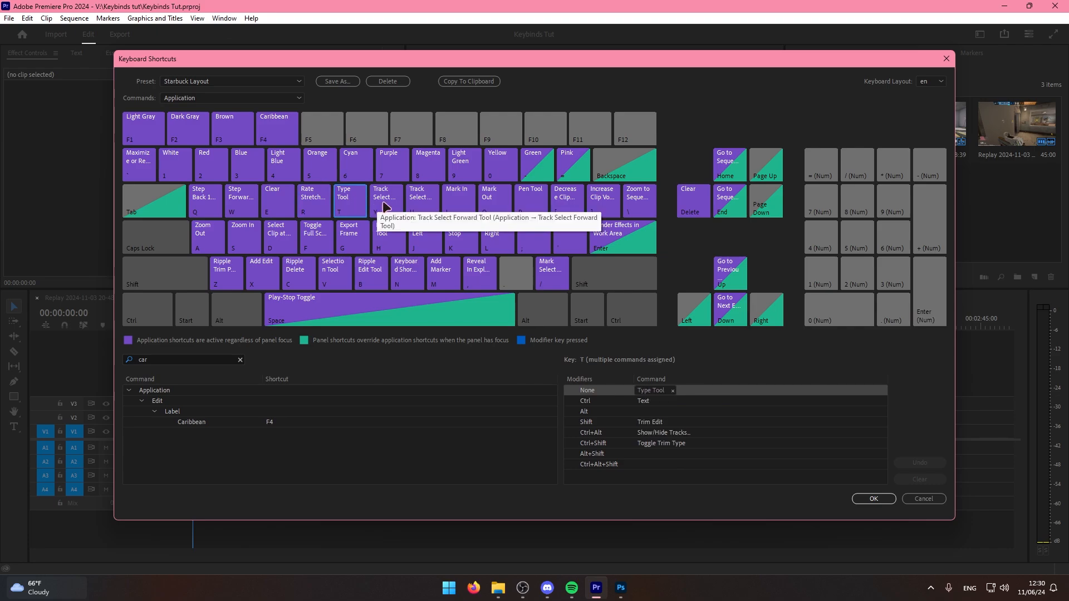
click(390, 203)
click(421, 205)
click(454, 206)
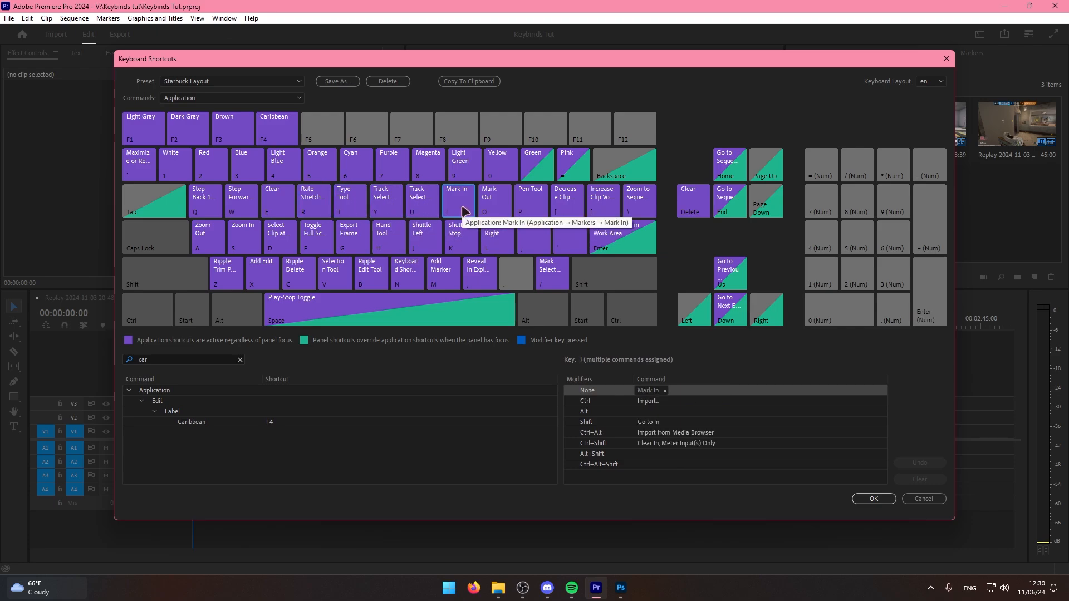
click(496, 207)
click(532, 207)
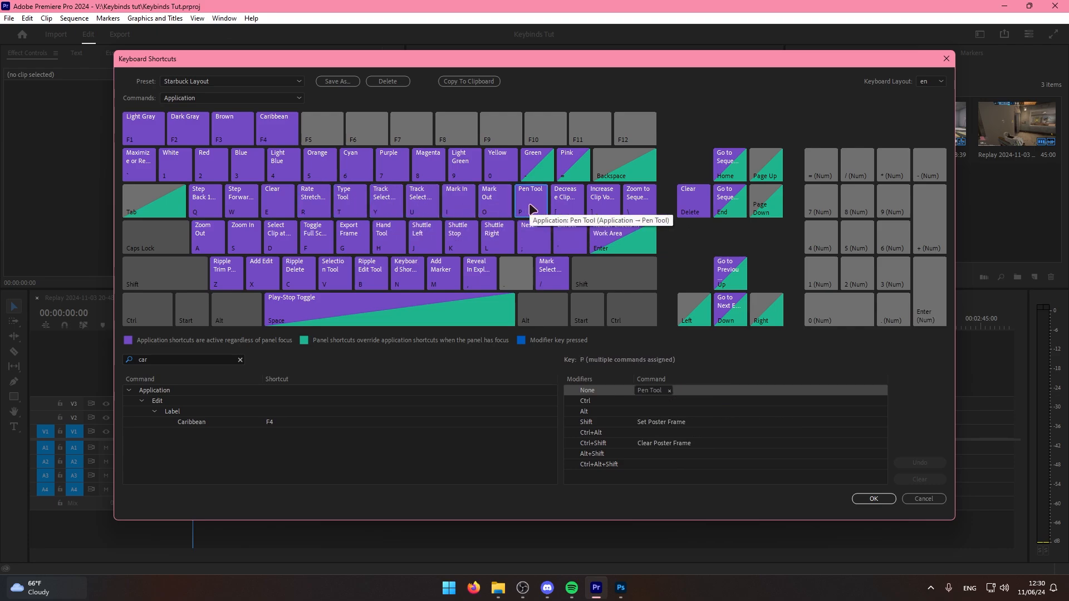
click(563, 207)
click(601, 210)
click(637, 209)
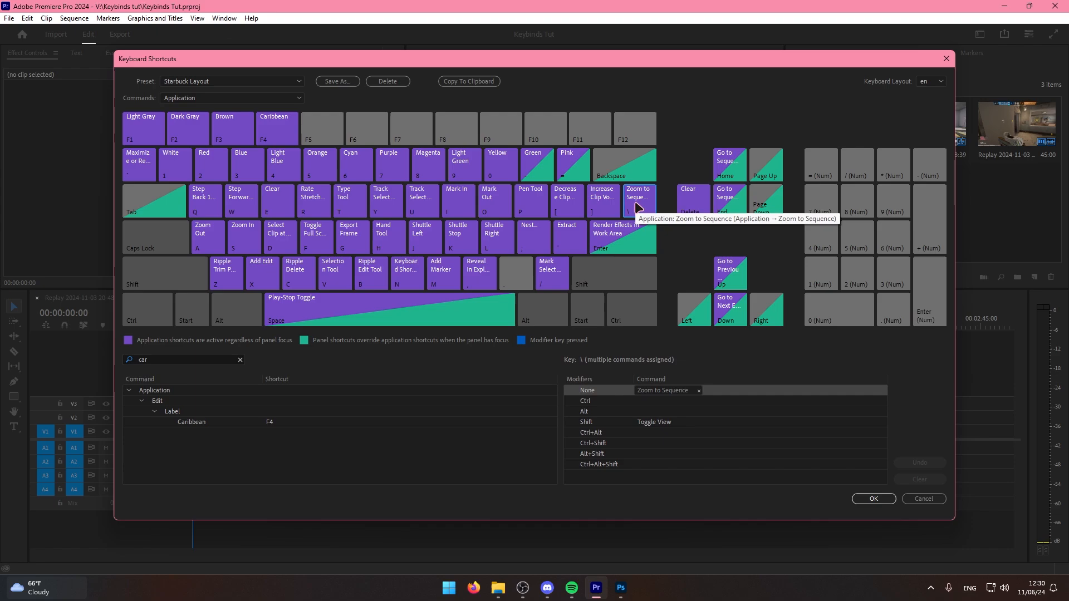
Examine the commands assigned to the middle letter row, from A through L, the semicolon, the apostrophe and Enter.
click(206, 237)
click(248, 237)
click(278, 238)
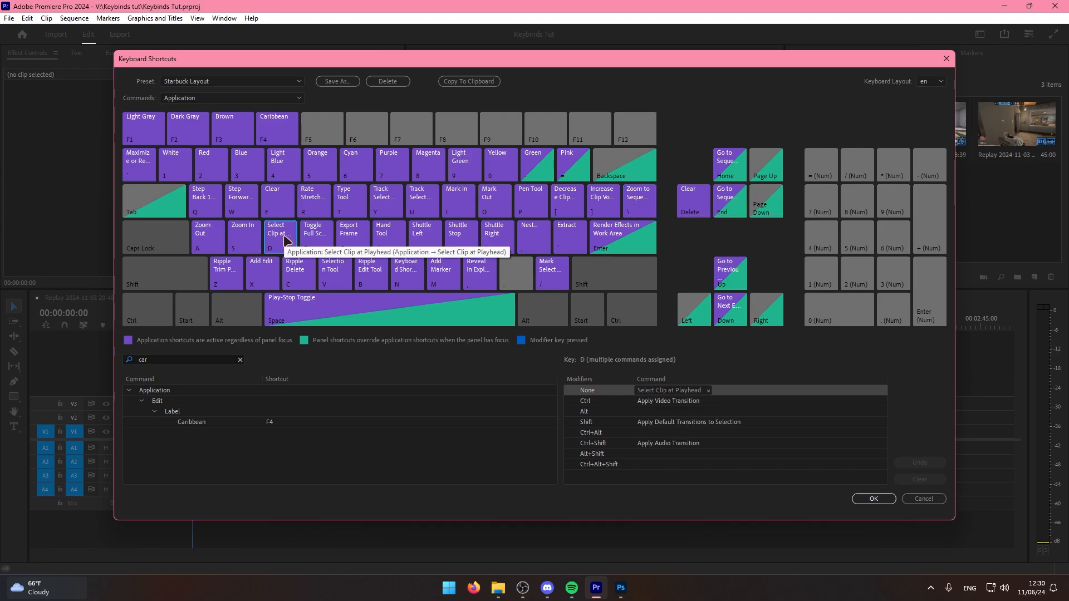
click(321, 240)
click(356, 240)
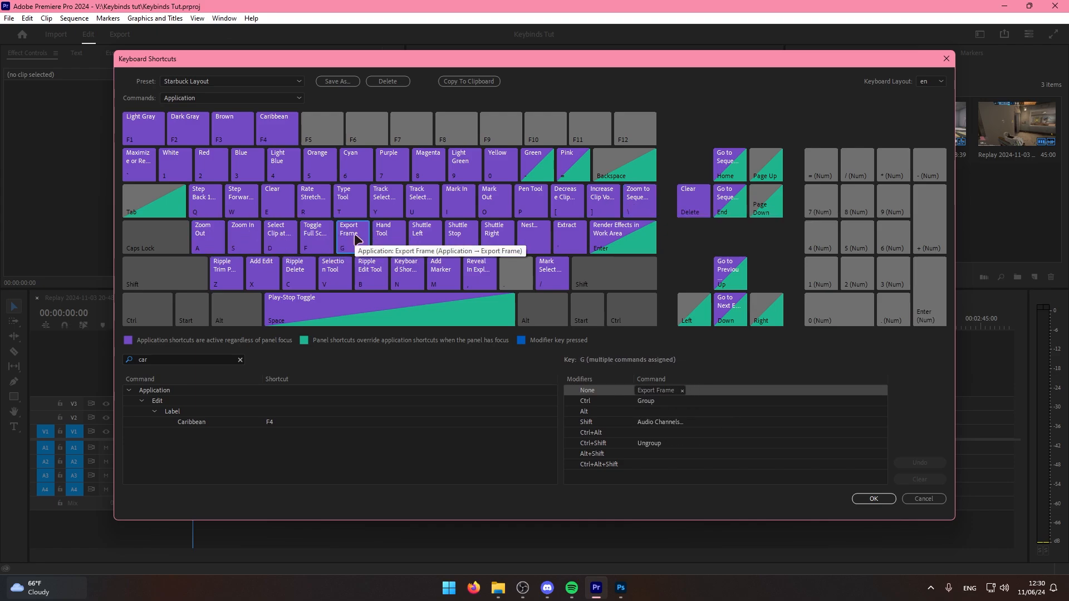
click(396, 244)
click(420, 245)
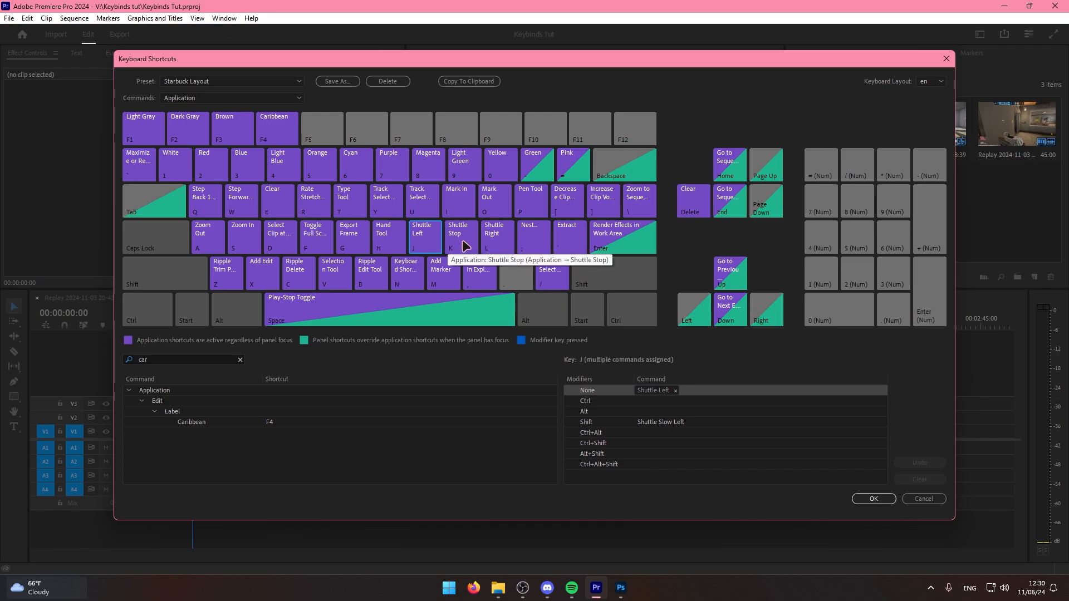
click(461, 245)
click(497, 245)
click(534, 244)
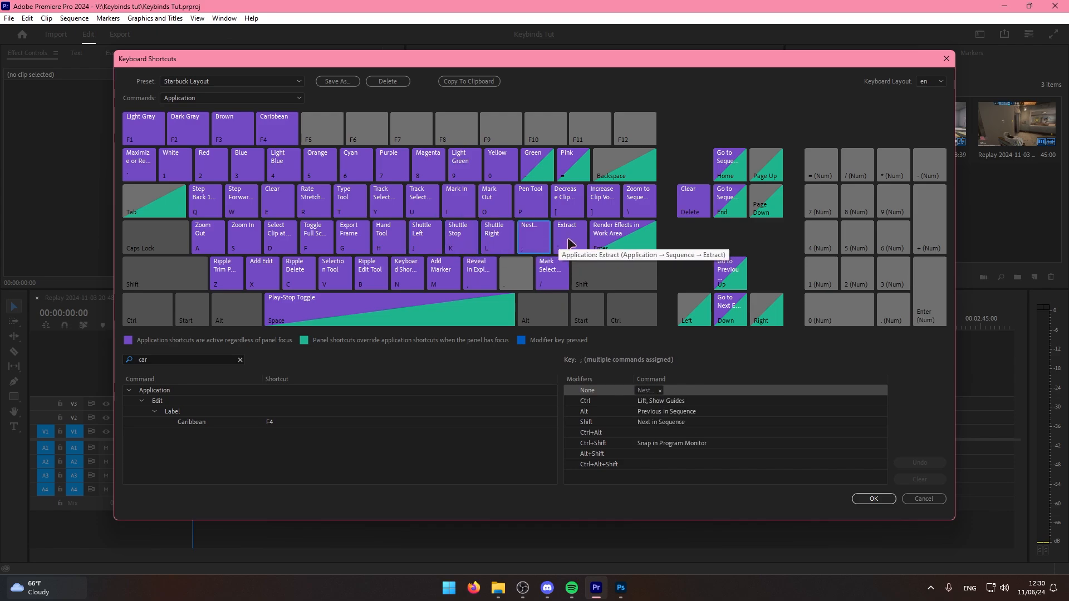
click(570, 243)
click(594, 231)
Examine the commands assigned to the lower letter row, from Z through the slash, and to Space and Tab.
click(229, 269)
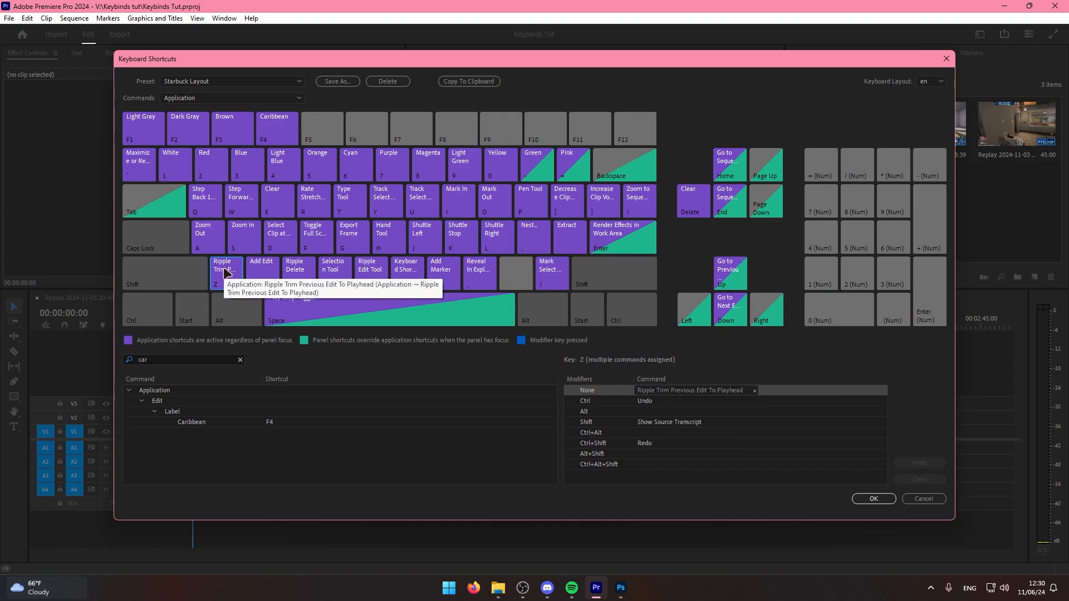
click(301, 280)
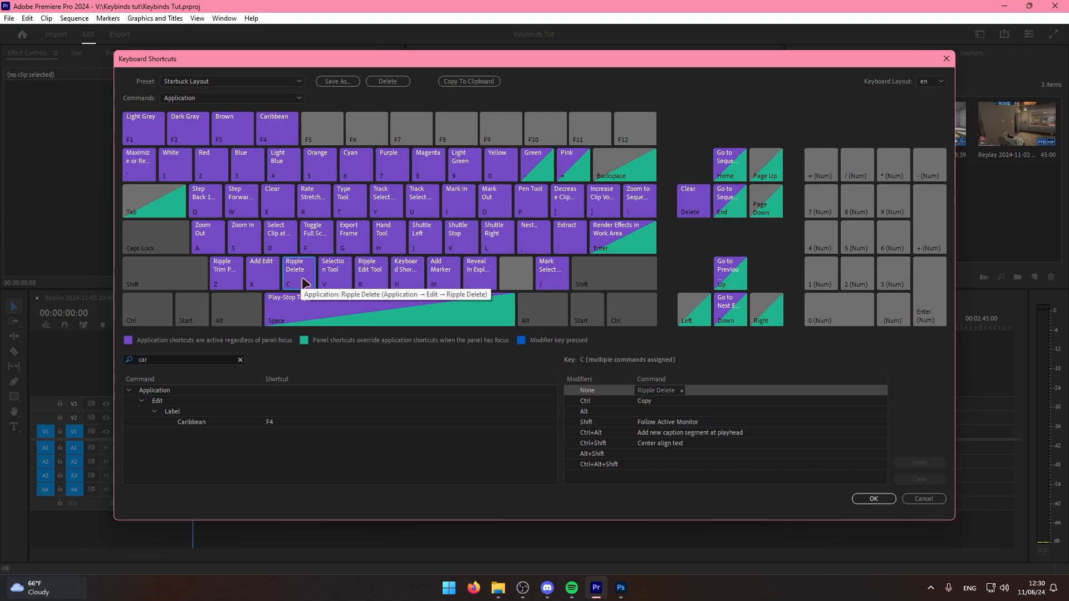
click(337, 284)
click(374, 283)
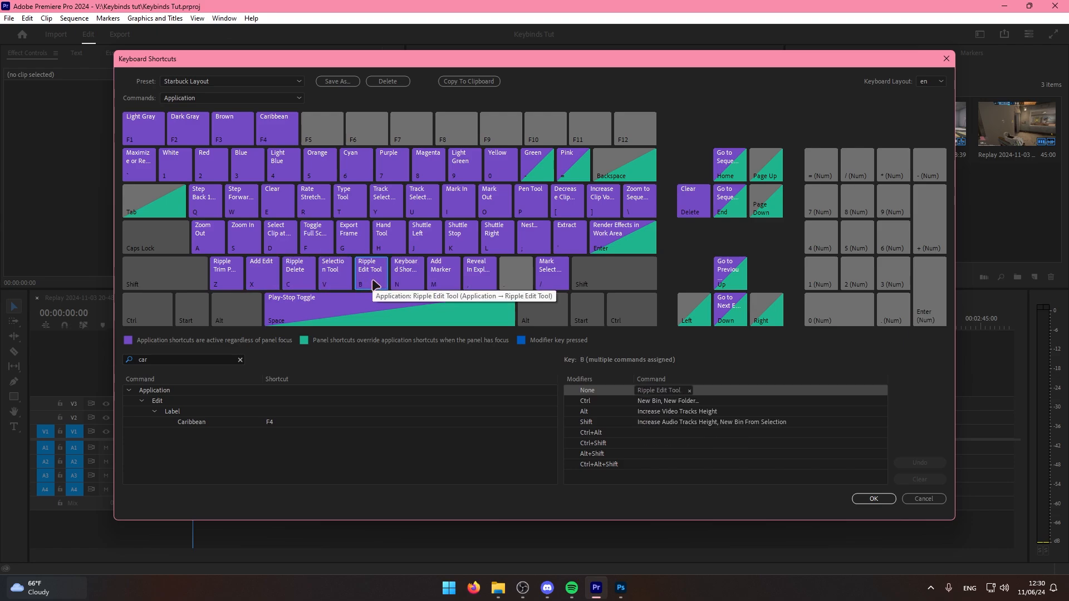
click(415, 284)
click(443, 281)
click(471, 282)
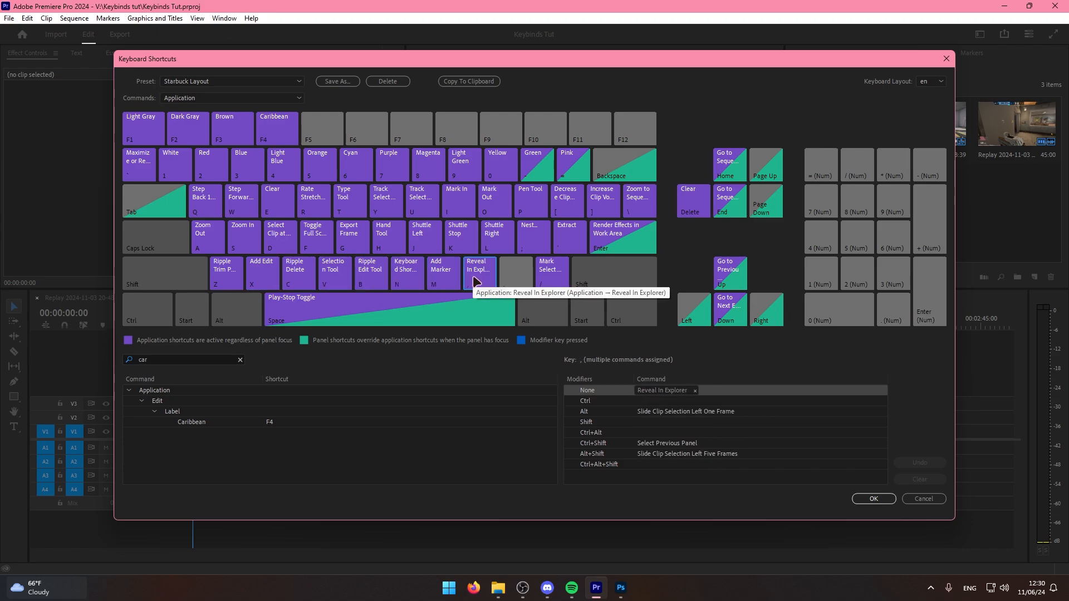
click(543, 285)
click(314, 303)
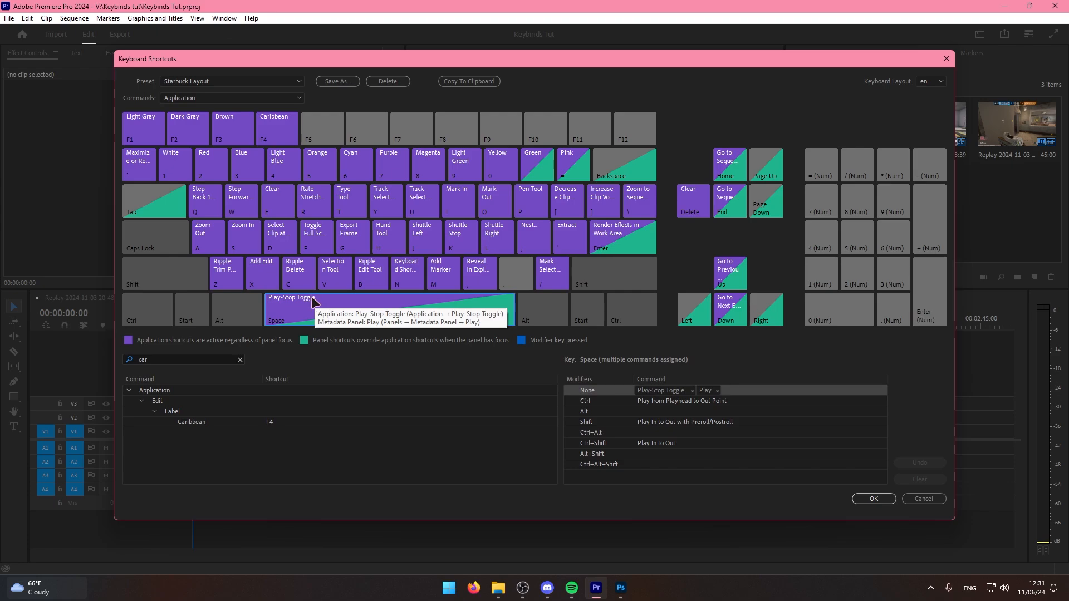
key(Tab)
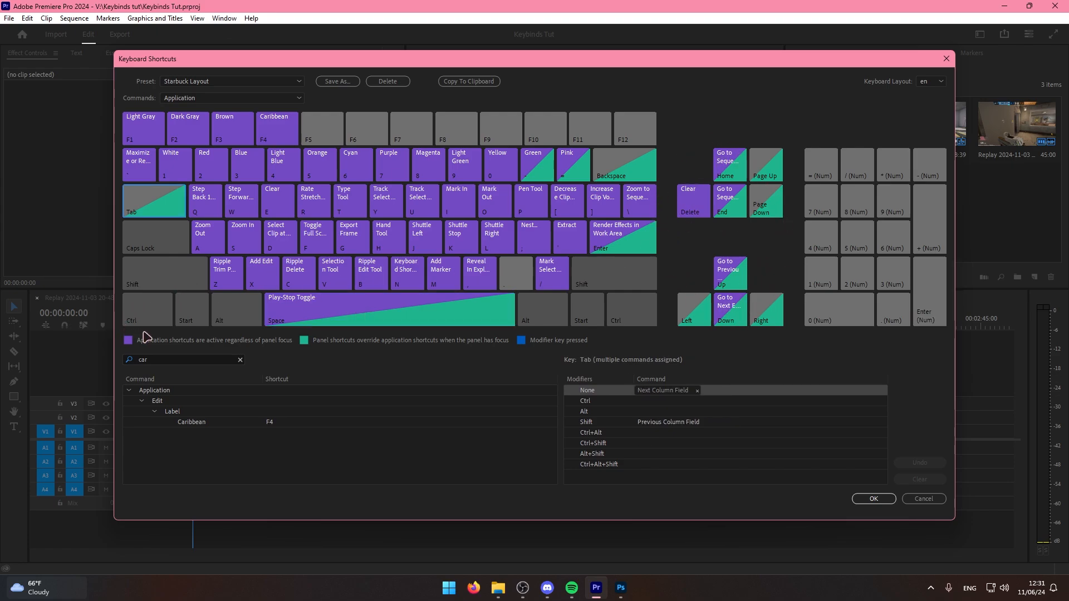
Examine the shortcuts available with the Ctrl, Shift and Alt modifiers, individually and combined.
click(139, 315)
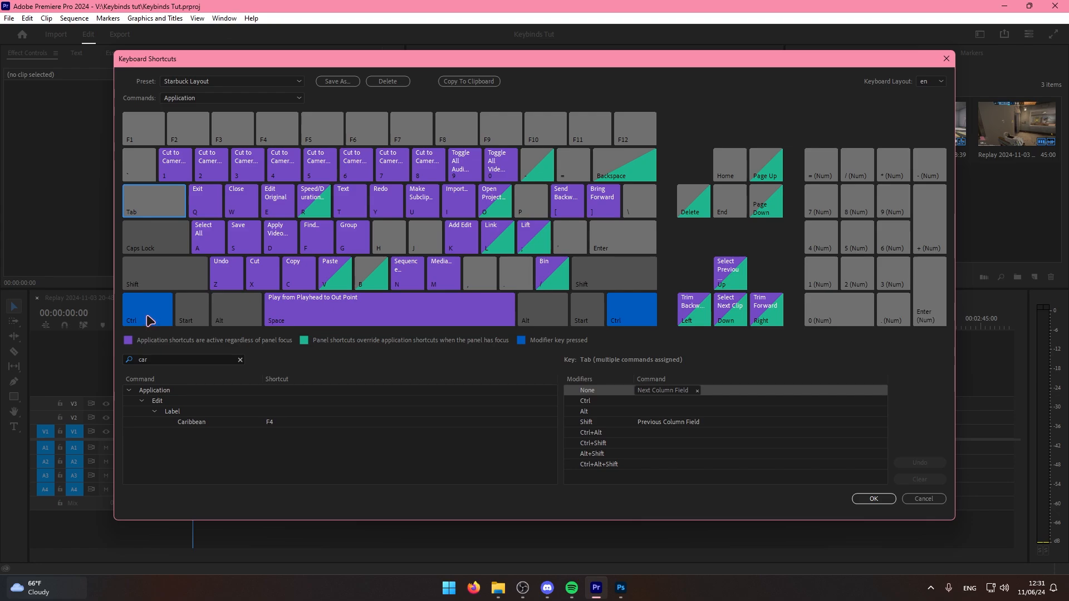
click(150, 320)
click(169, 280)
click(169, 279)
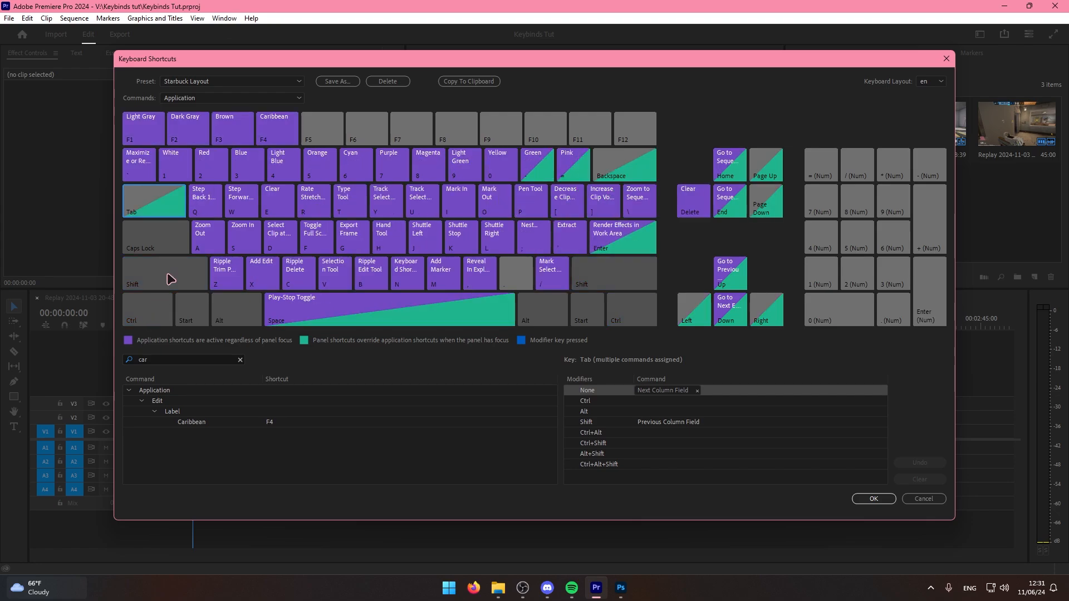
click(251, 317)
click(250, 317)
click(137, 314)
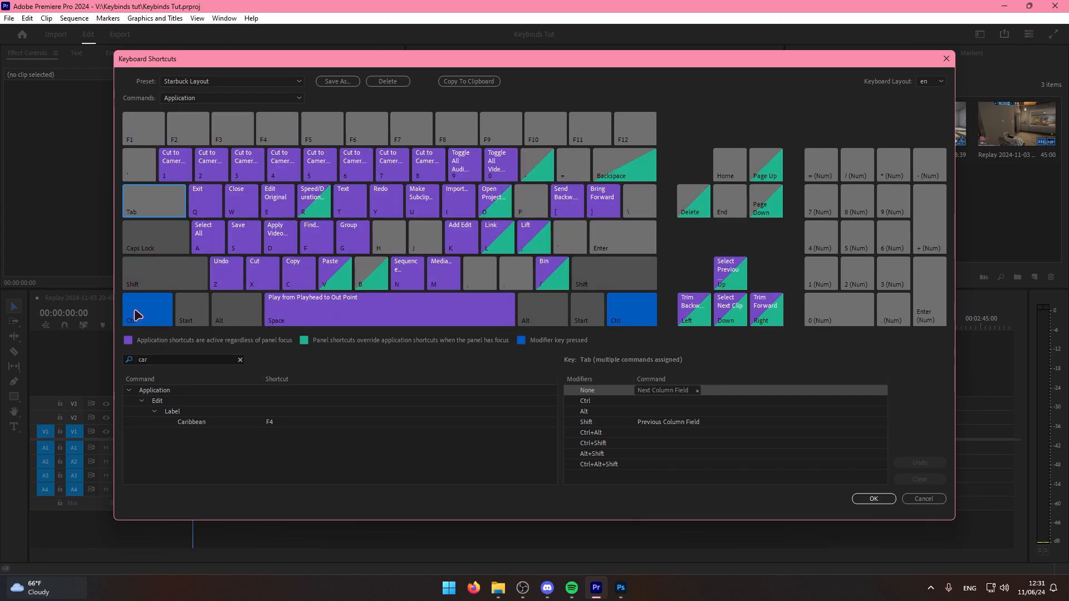
click(156, 284)
click(235, 308)
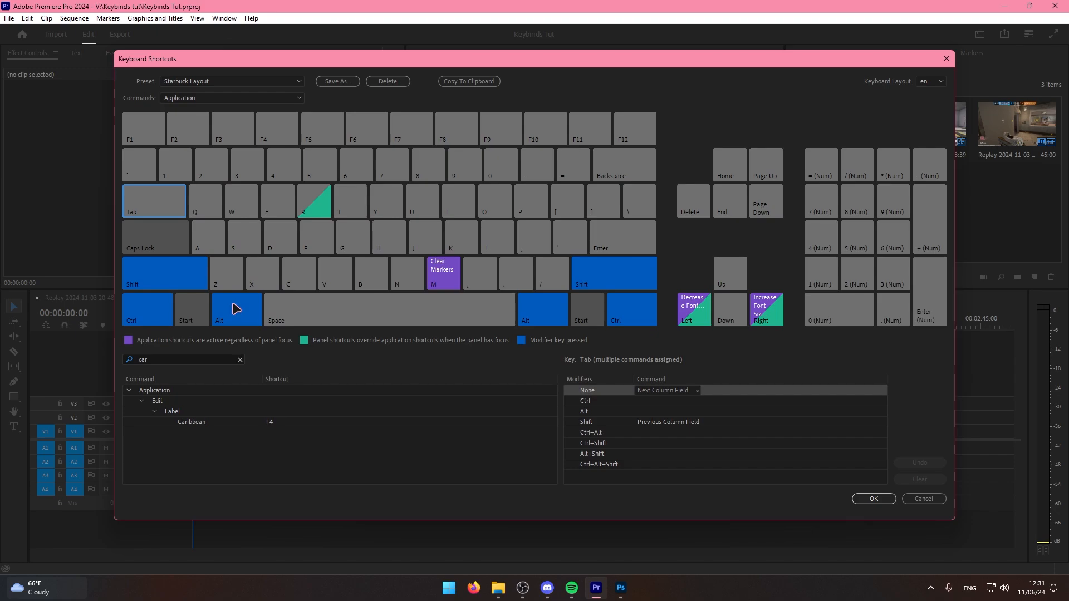
click(235, 308)
click(157, 281)
click(158, 313)
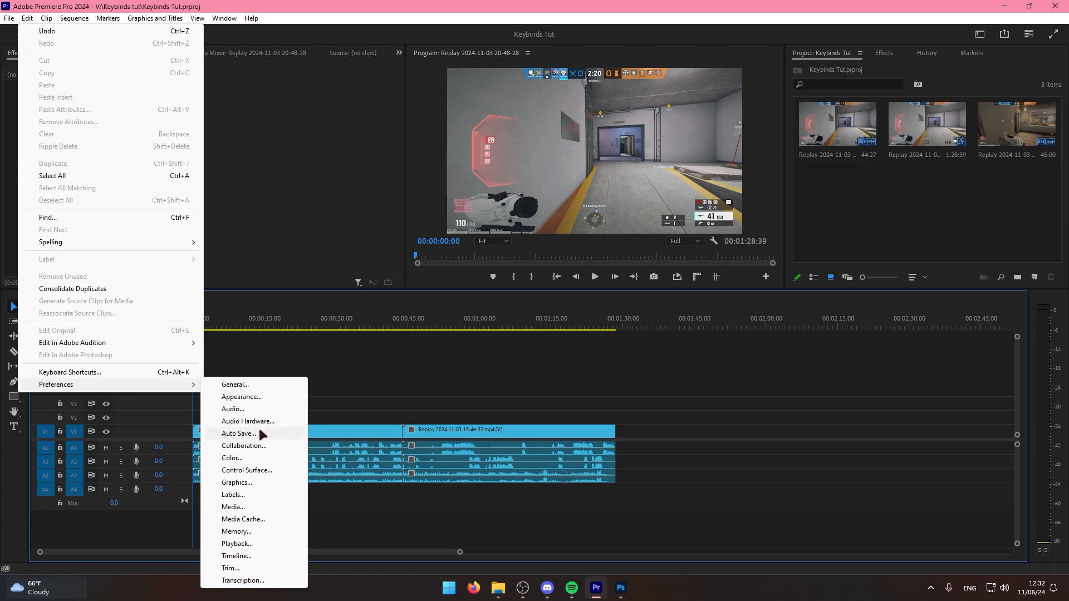
Open the Labels preferences and inspect the hex code of the White label color.
click(260, 465)
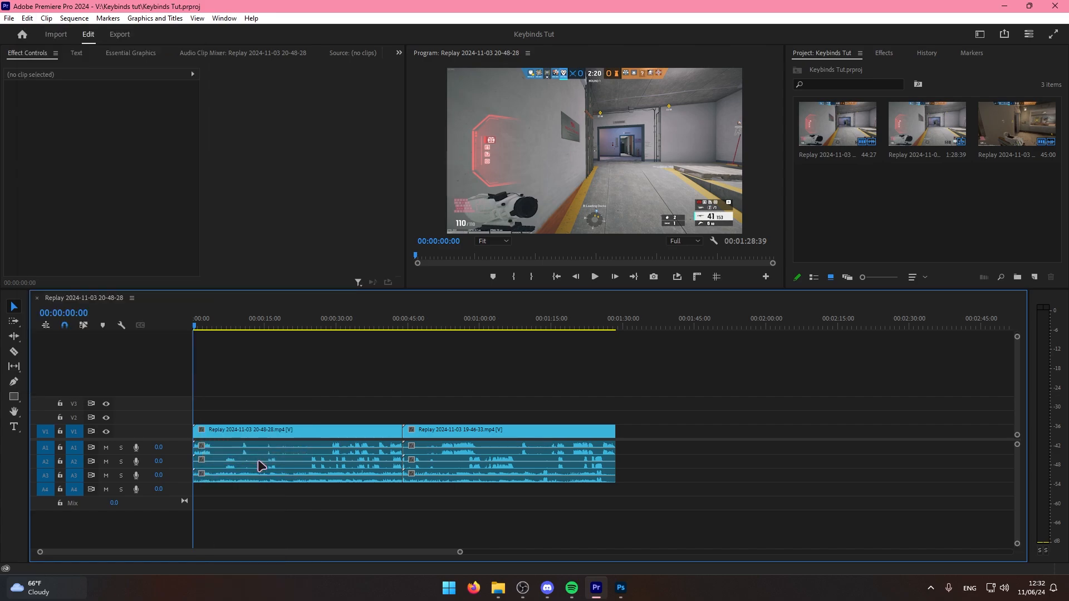
click(341, 247)
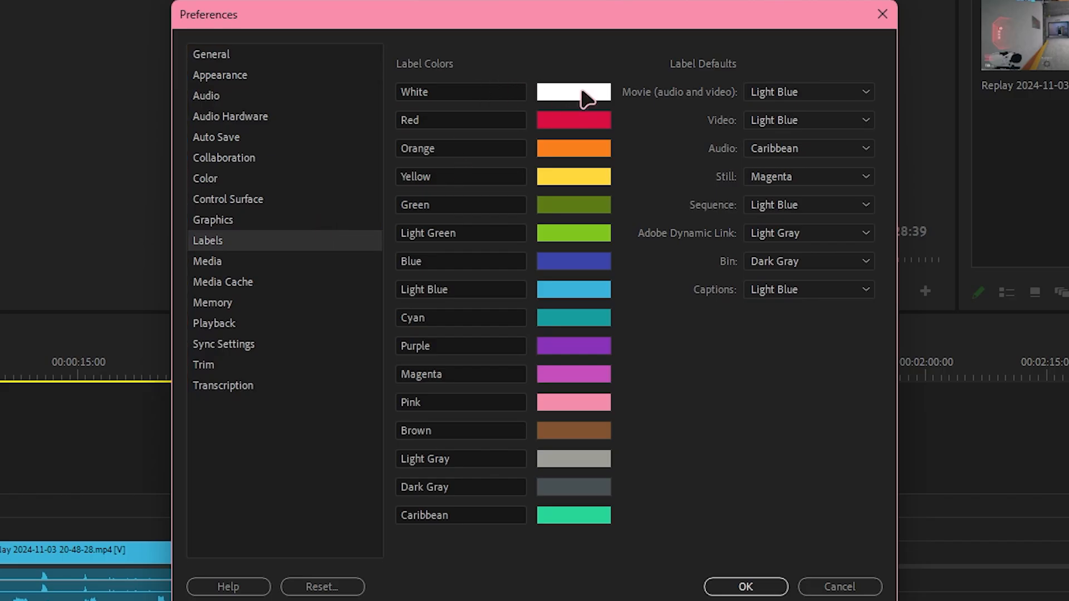
click(564, 161)
drag(650, 440, 450, 447)
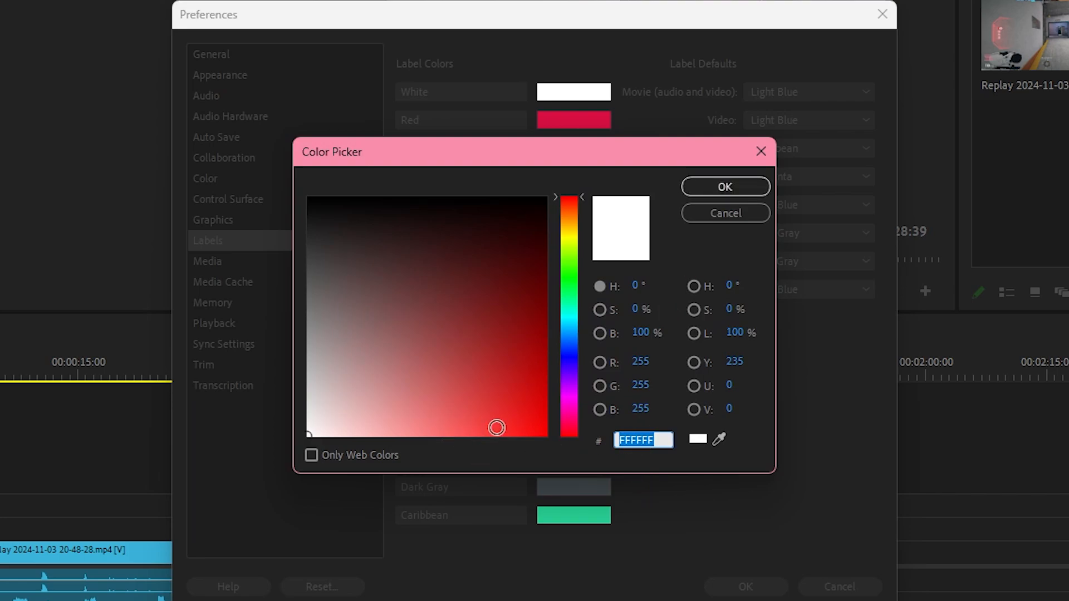
key(Return)
Inspect the color values of the Red, Orange, Yellow, Green, Light Green and Blue labels.
click(576, 121)
click(723, 184)
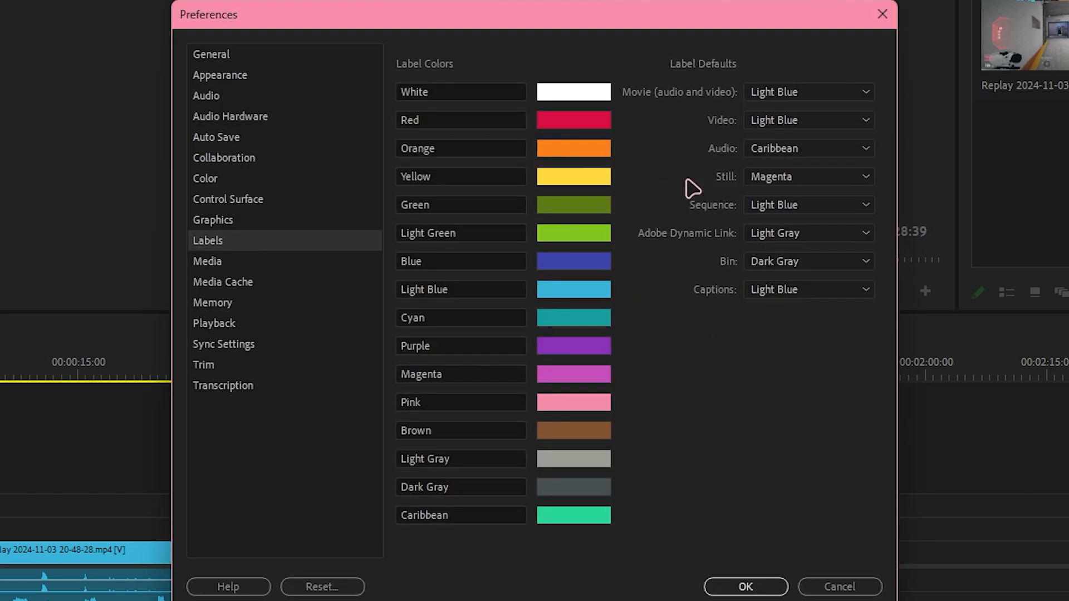
click(551, 150)
click(729, 189)
click(577, 177)
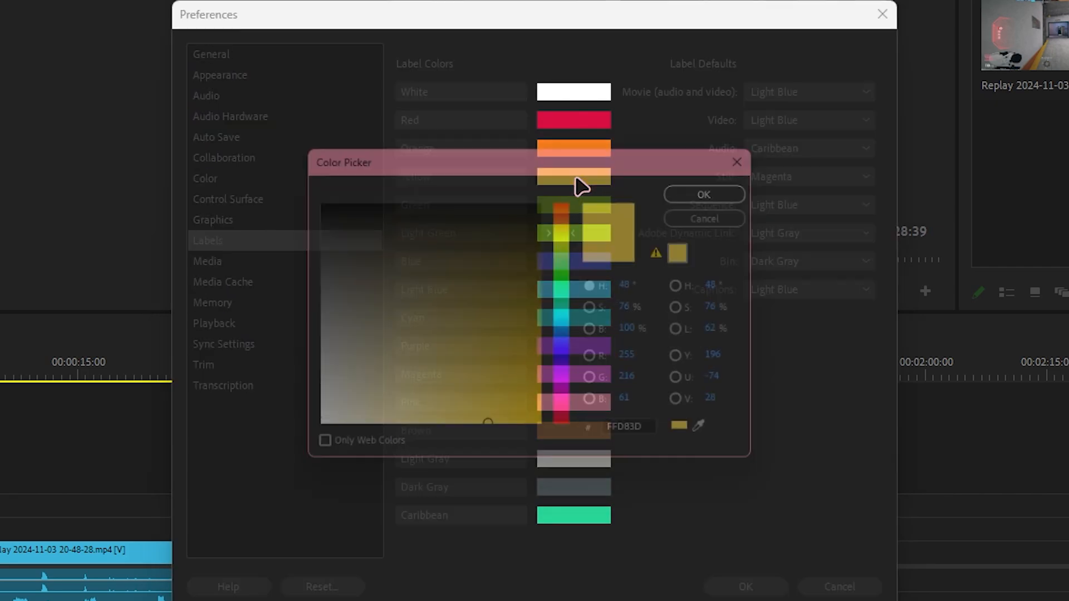
click(725, 190)
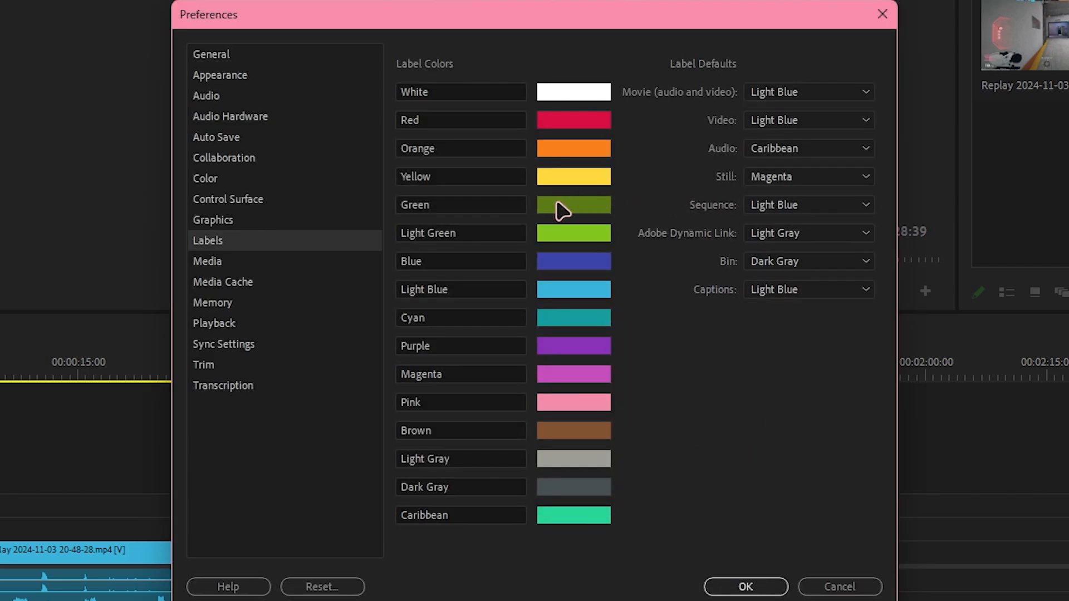
click(561, 204)
click(701, 189)
click(573, 233)
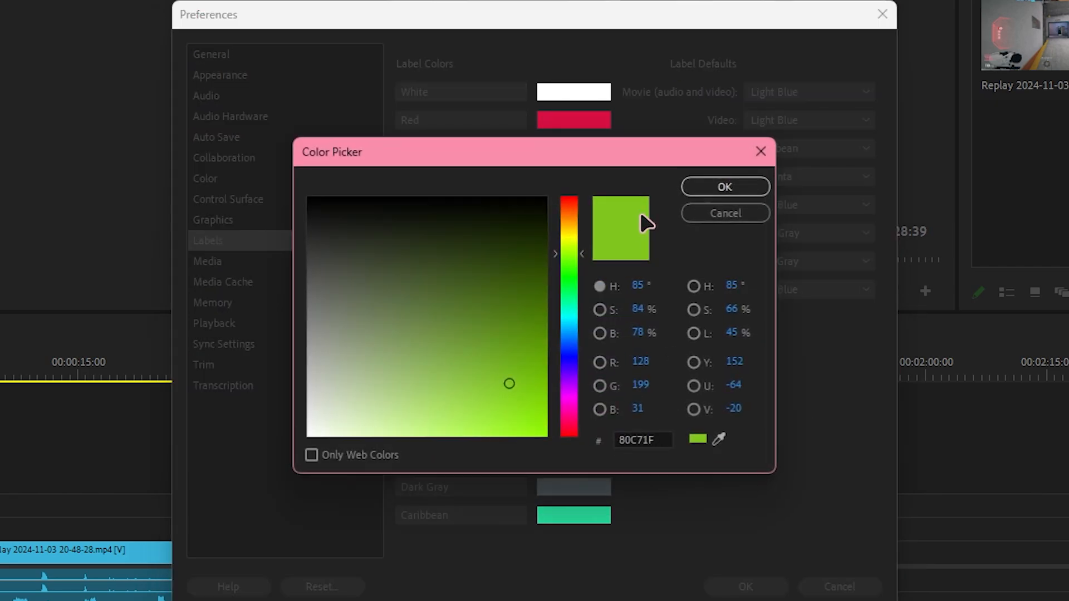
click(711, 190)
click(579, 263)
click(718, 188)
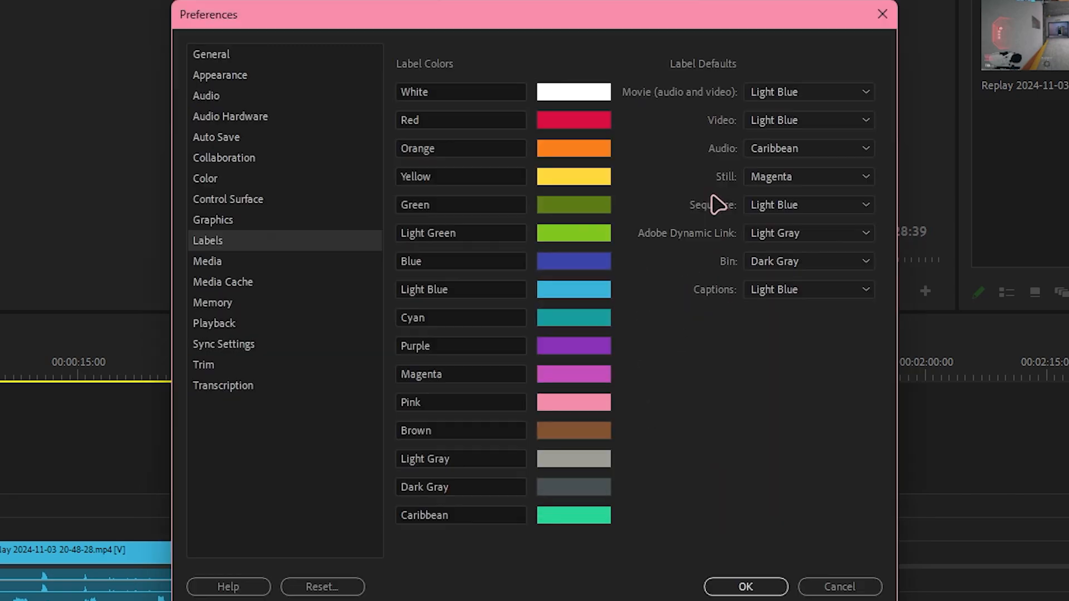
Inspect the color values of the Light Blue, Cyan, Purple and Magenta labels.
click(582, 288)
click(704, 206)
click(578, 317)
click(713, 188)
click(589, 348)
click(690, 198)
click(599, 378)
click(721, 189)
Inspect the color values of the Pink, Brown, Light Gray, Dark Gray and Caribbean labels.
click(604, 407)
click(721, 187)
click(583, 434)
click(725, 188)
click(589, 464)
click(715, 218)
click(579, 492)
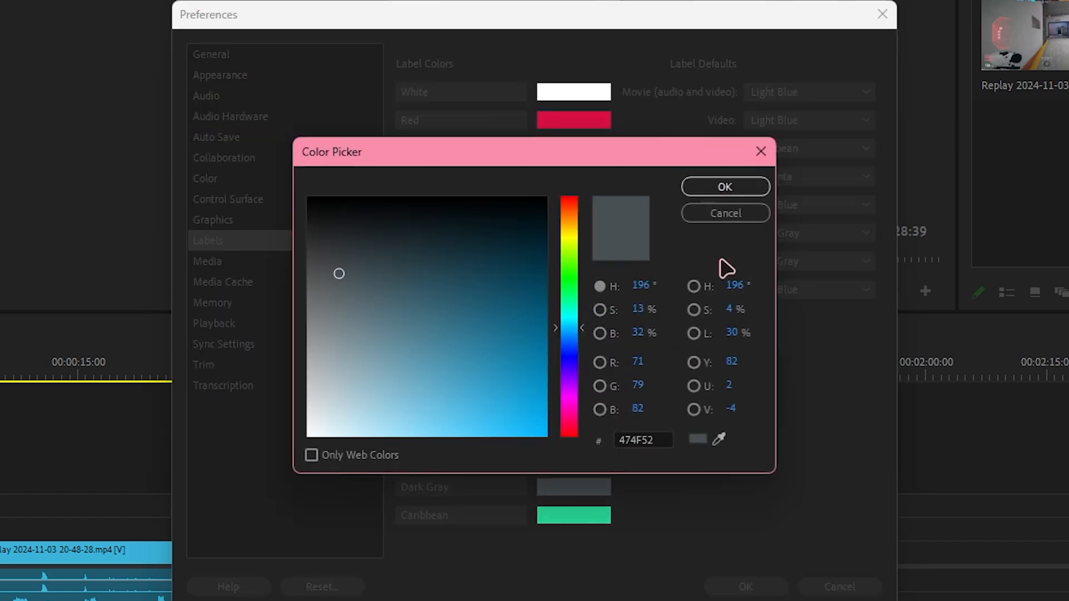
click(721, 187)
click(571, 516)
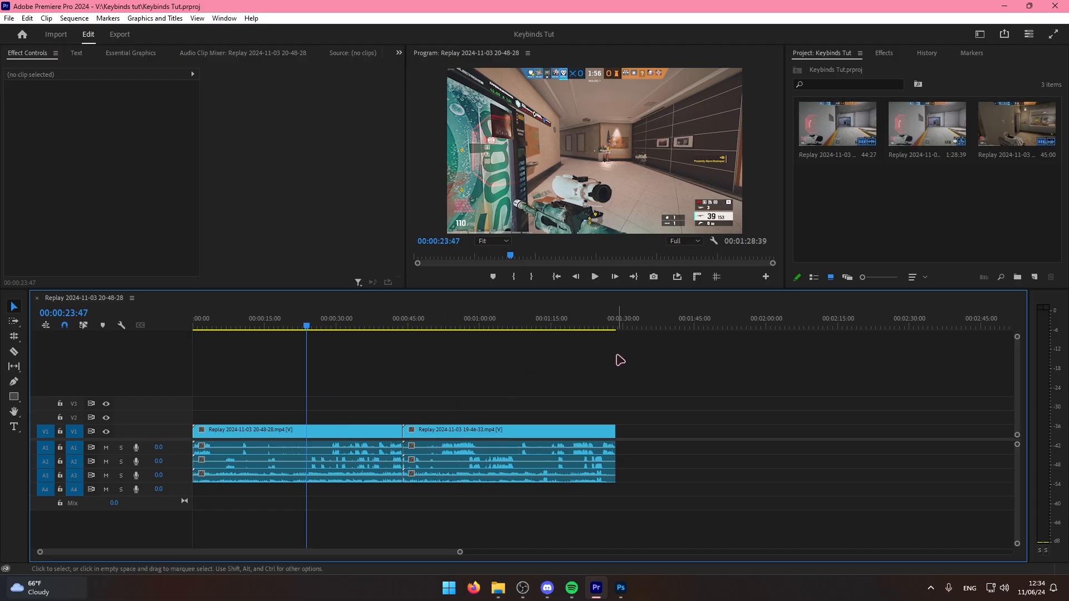
Select the first timeline clip and try several label colors on it, including Dark Gray, Caribbean and Light Blue.
drag(553, 368, 415, 356)
drag(367, 383, 328, 512)
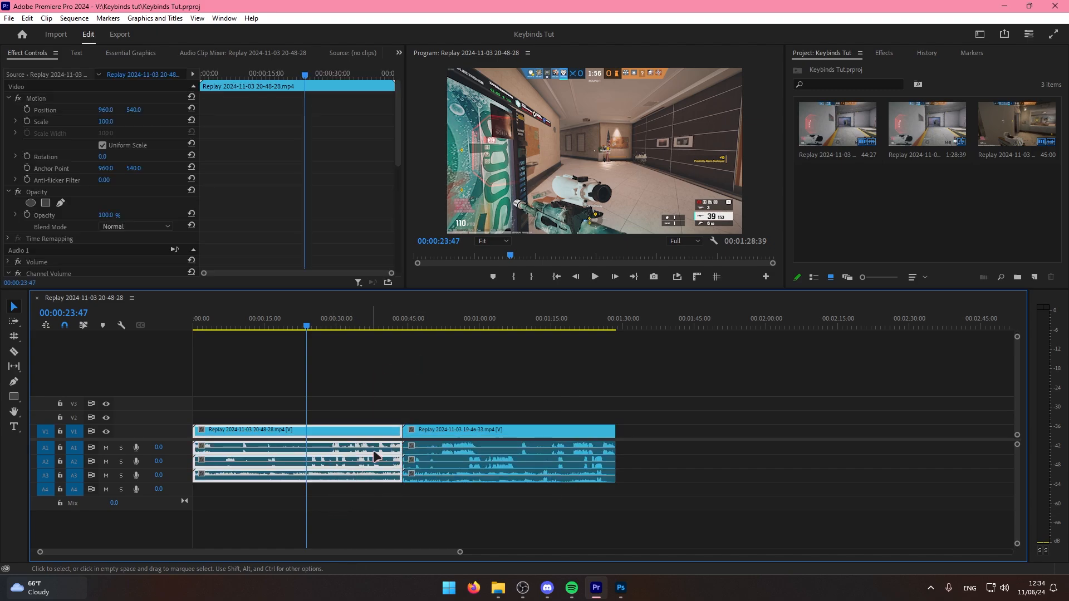
key(shift+e)
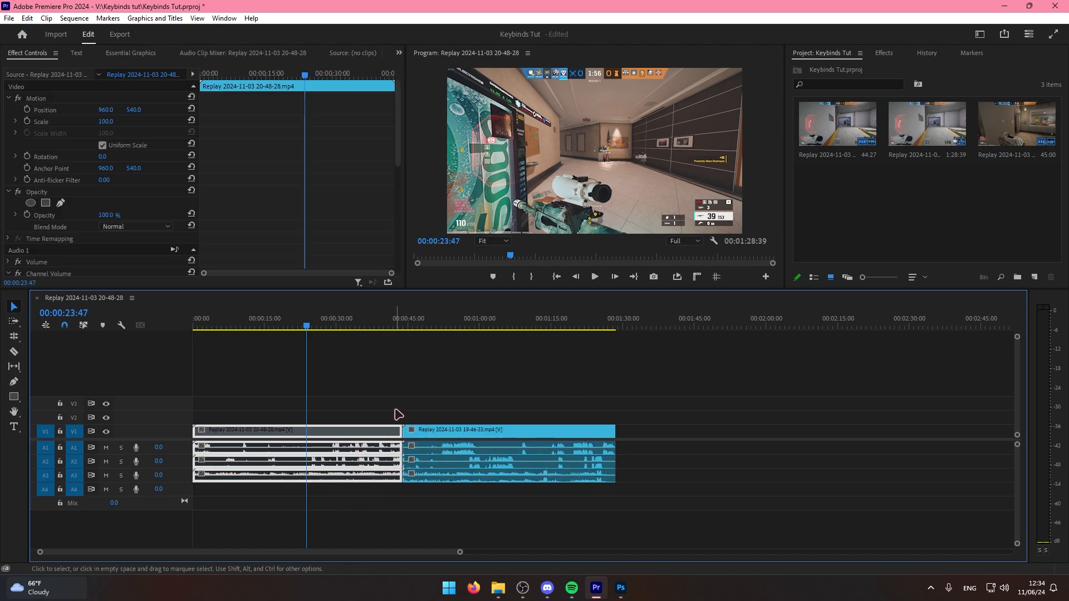
key(shift+e)
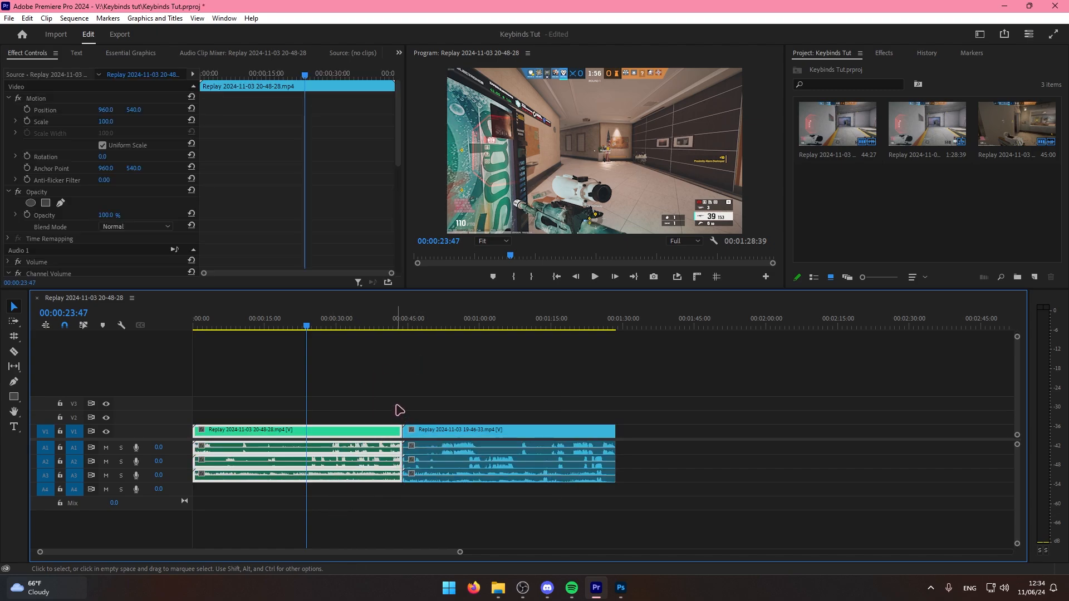
key(2)
key(3)
key(5)
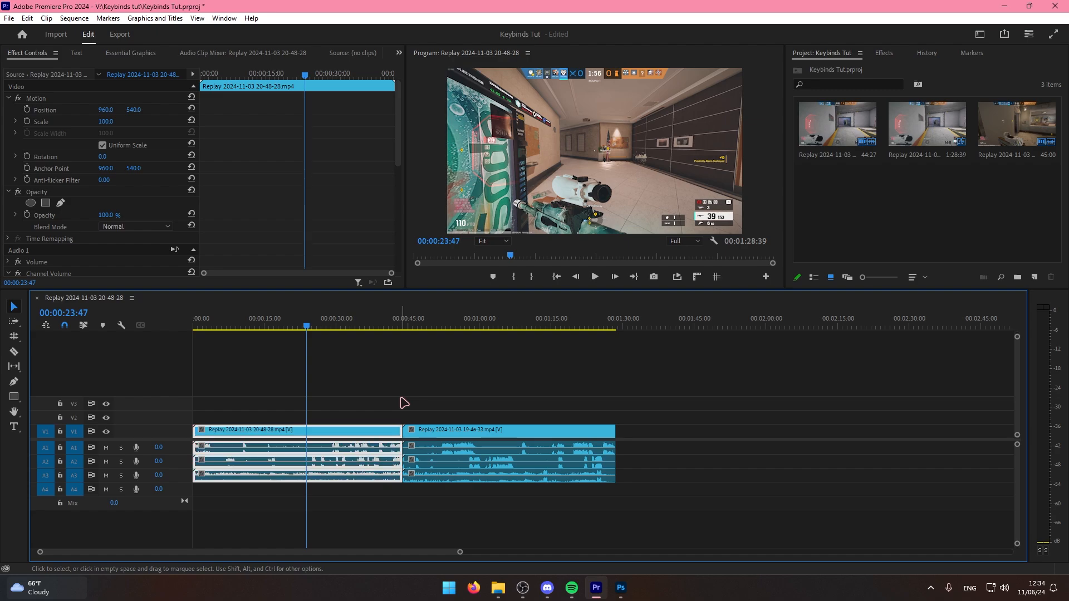
Cycle the first clip's label color through Cyan, Purple, Magenta, Light Green, Yellow and Green to Pink, and deselect it.
key(6)
key(7)
key(8)
key(9)
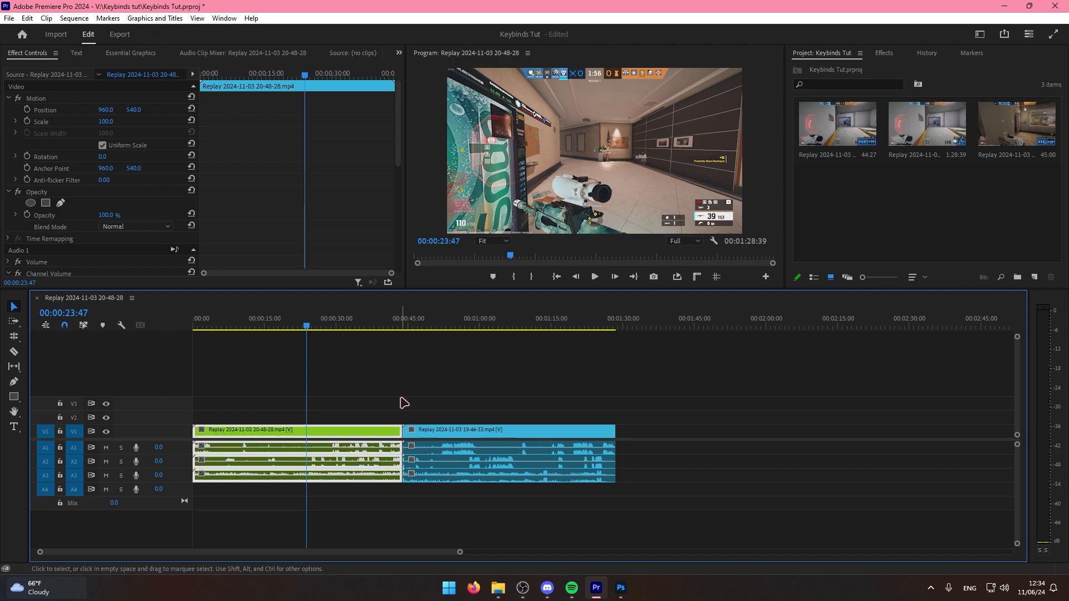
key(0)
key(-)
key(=)
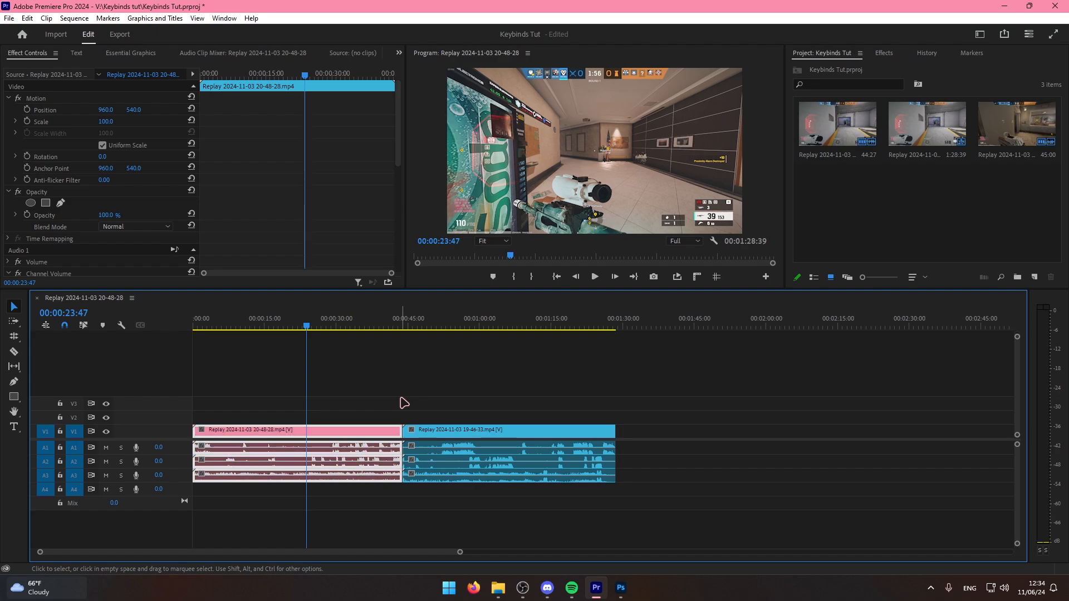
click(388, 394)
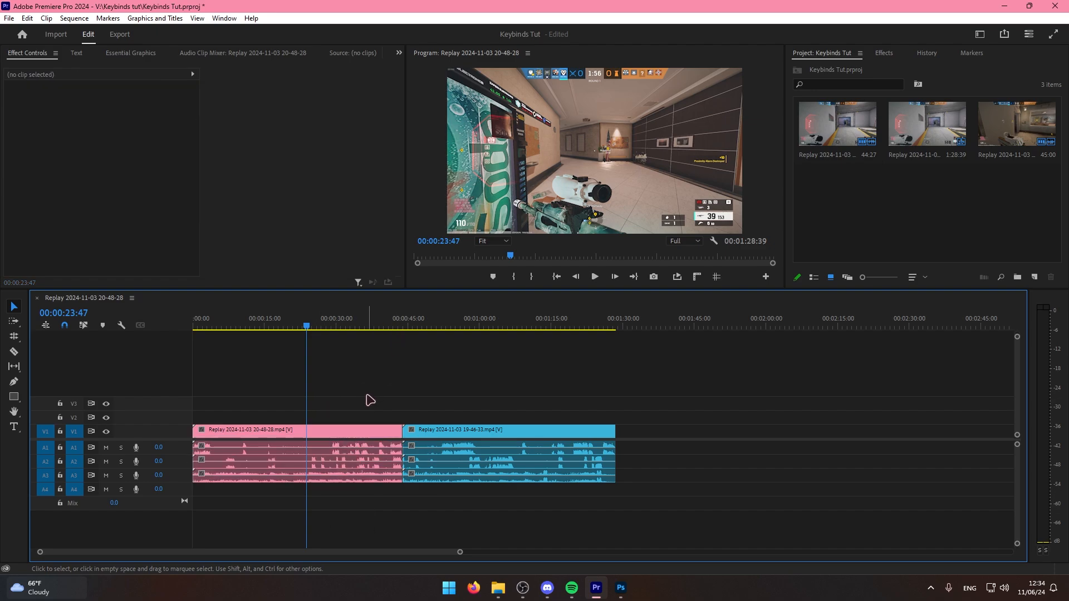
Select the clip at the playhead, cycle through label colors such as Blue and Light Green to White, and deselect it.
key(d)
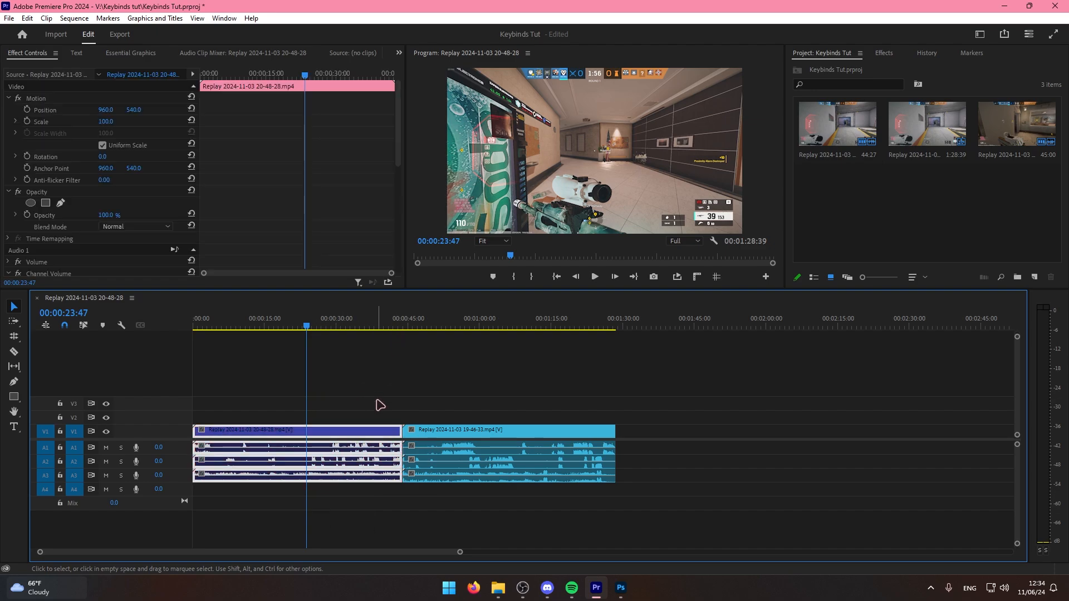
key(1)
key(2)
key(3)
key(4)
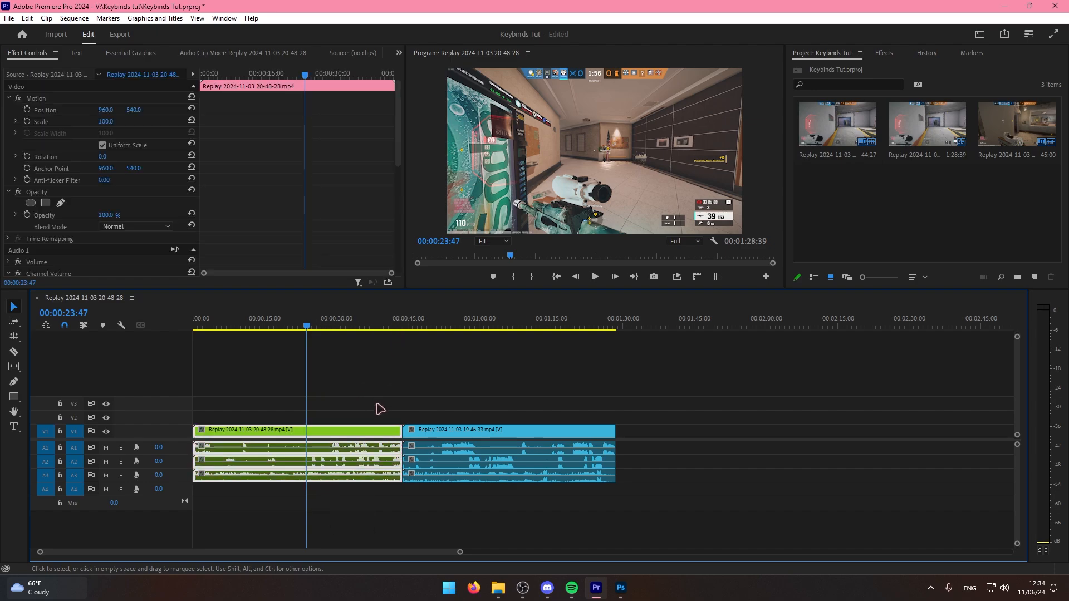
key(5)
key(6)
key(7)
click(378, 381)
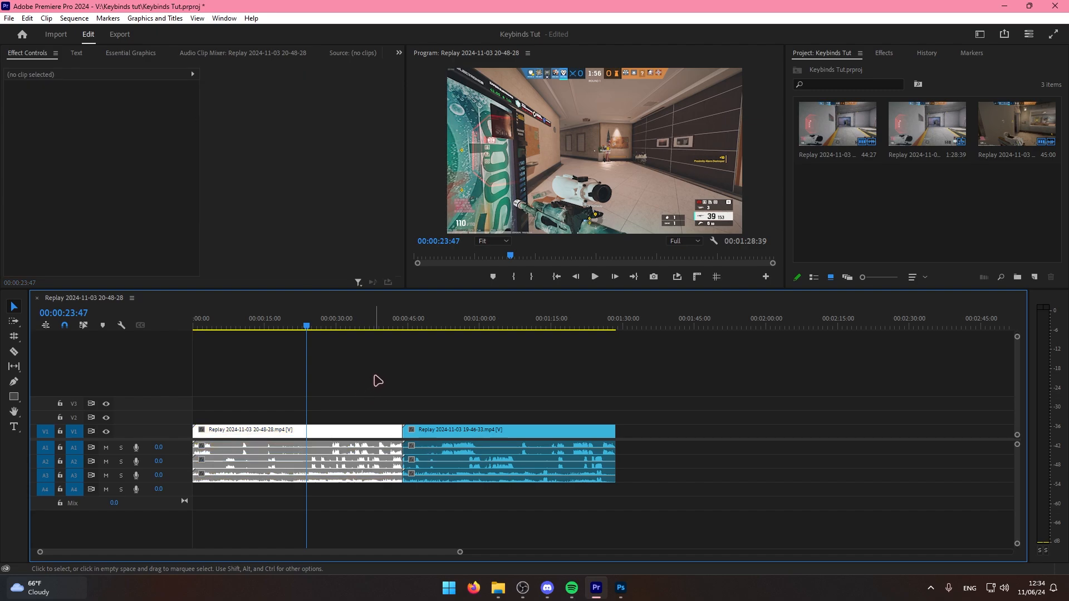
Select the first clip again and alternate its label color between White and Red, ending with Red.
drag(378, 381, 358, 439)
drag(368, 390, 299, 477)
click(426, 419)
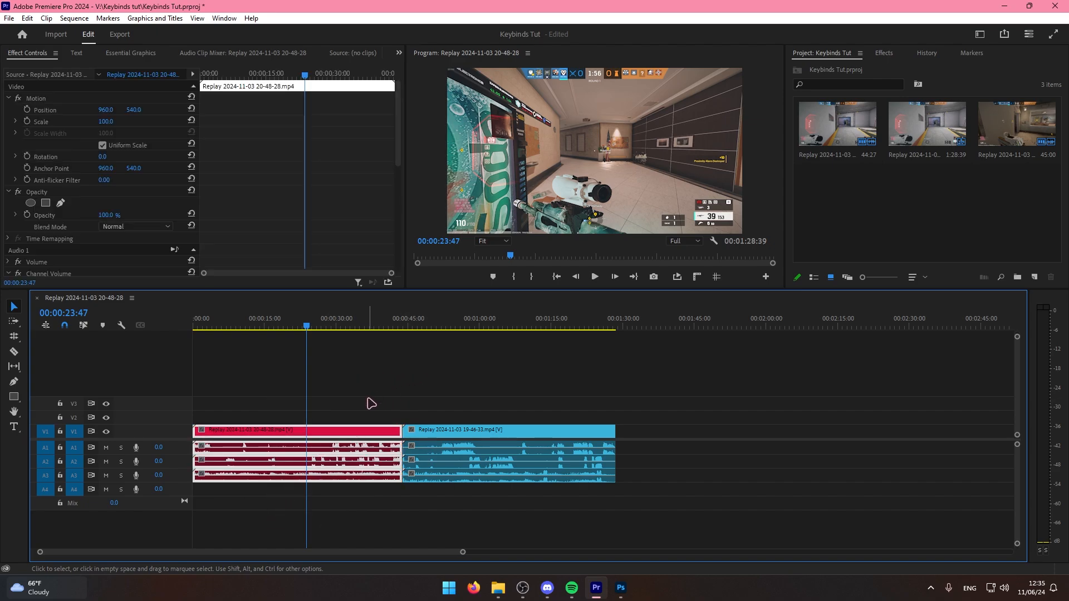
drag(368, 383, 253, 513)
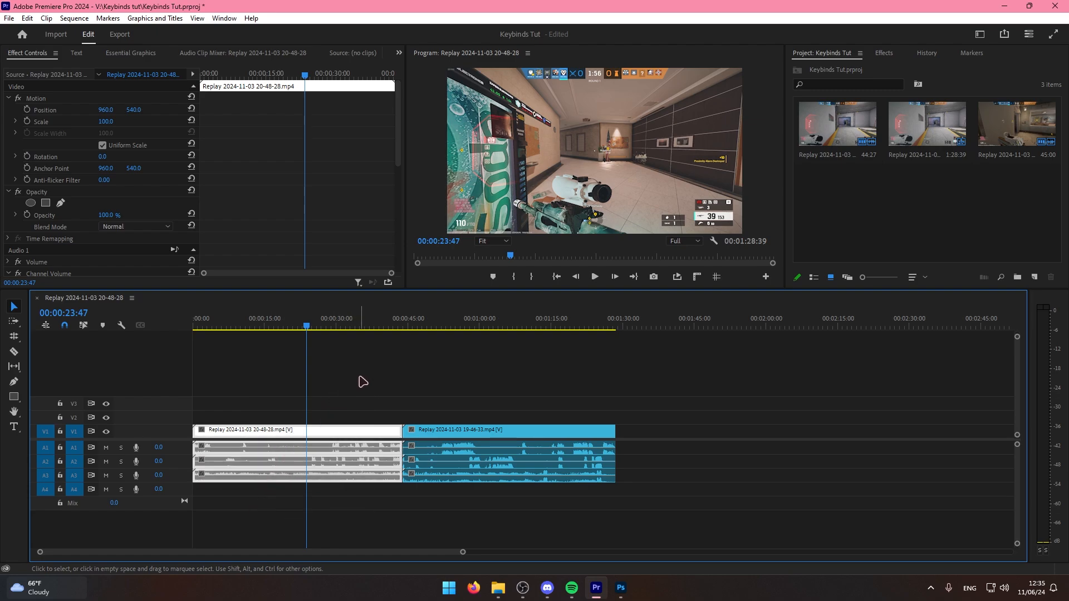
key(1)
drag(371, 381, 305, 497)
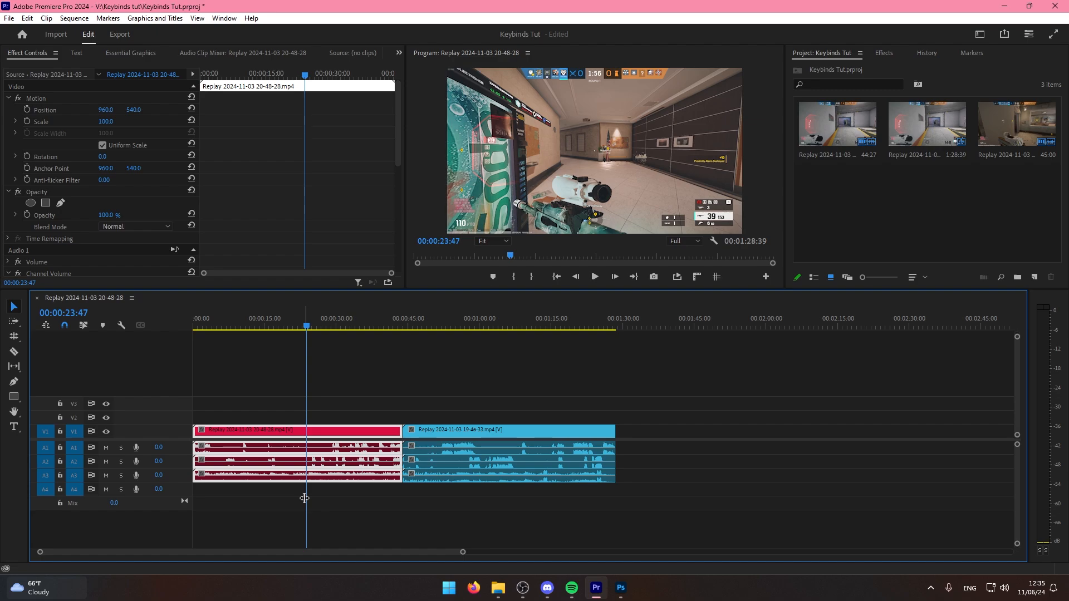
Switch to Photoshop to view the screenshot of the label color assignments on F1 to F4 and the number row.
key(alt+Tab)
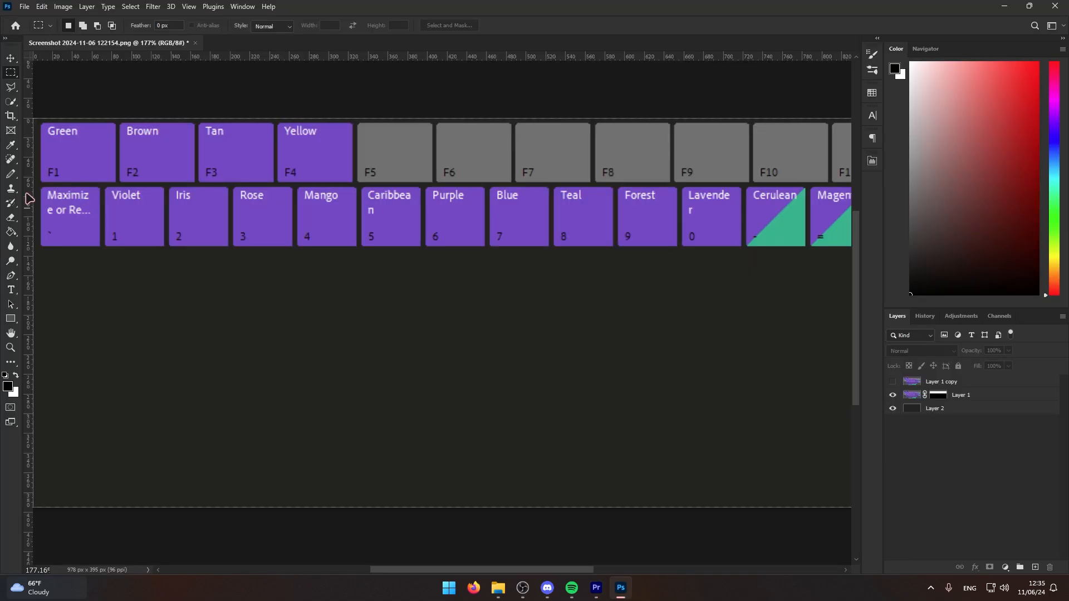
Switch back to Premiere Pro, cancel the Keyboard Shortcuts dialog, and maximize the timeline panel.
click(594, 589)
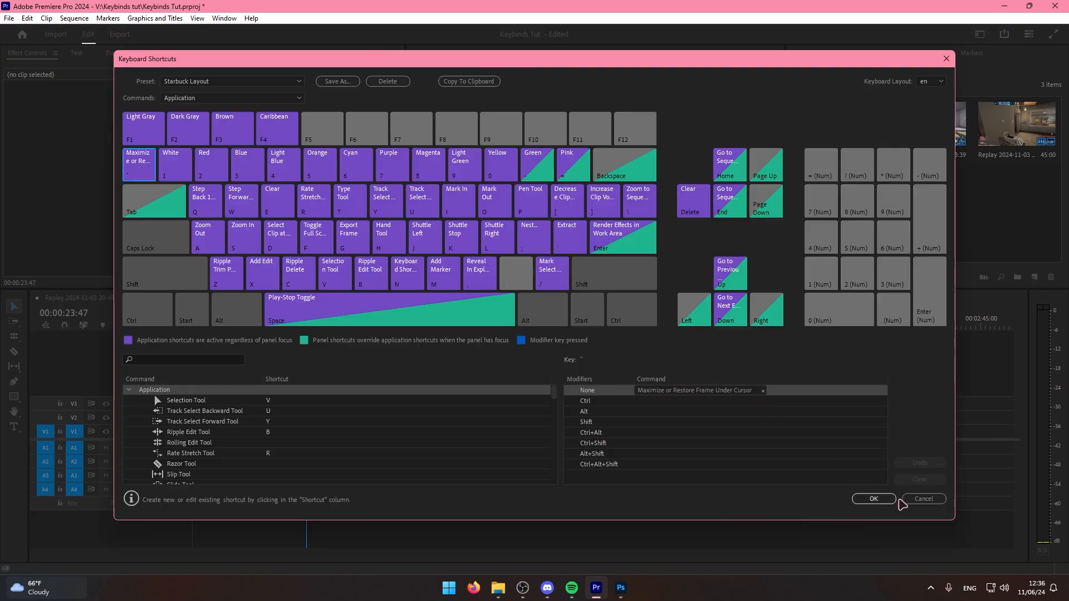
click(927, 499)
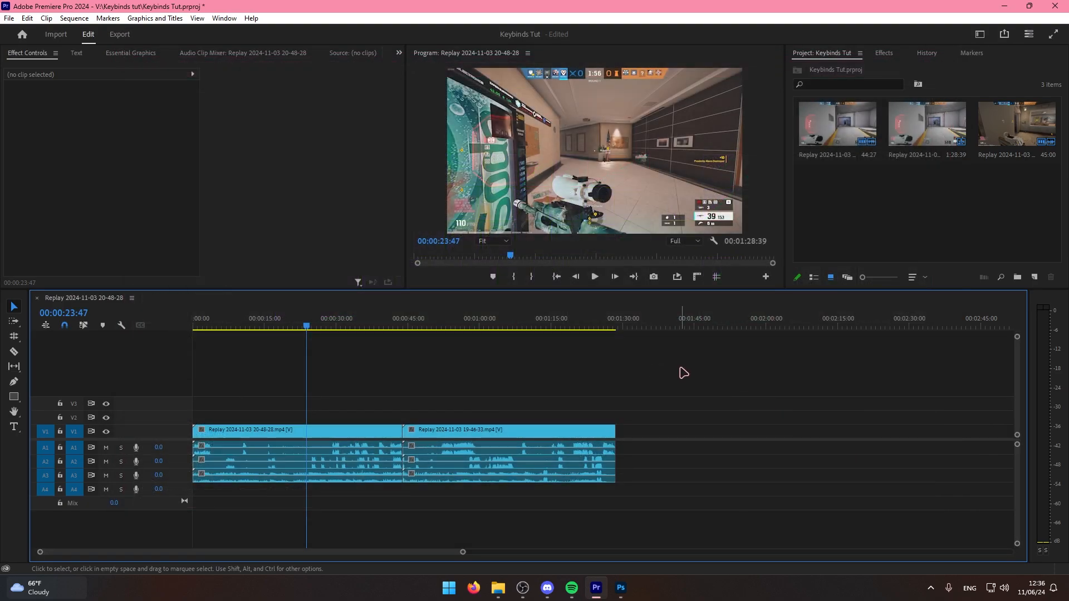
key(grave)
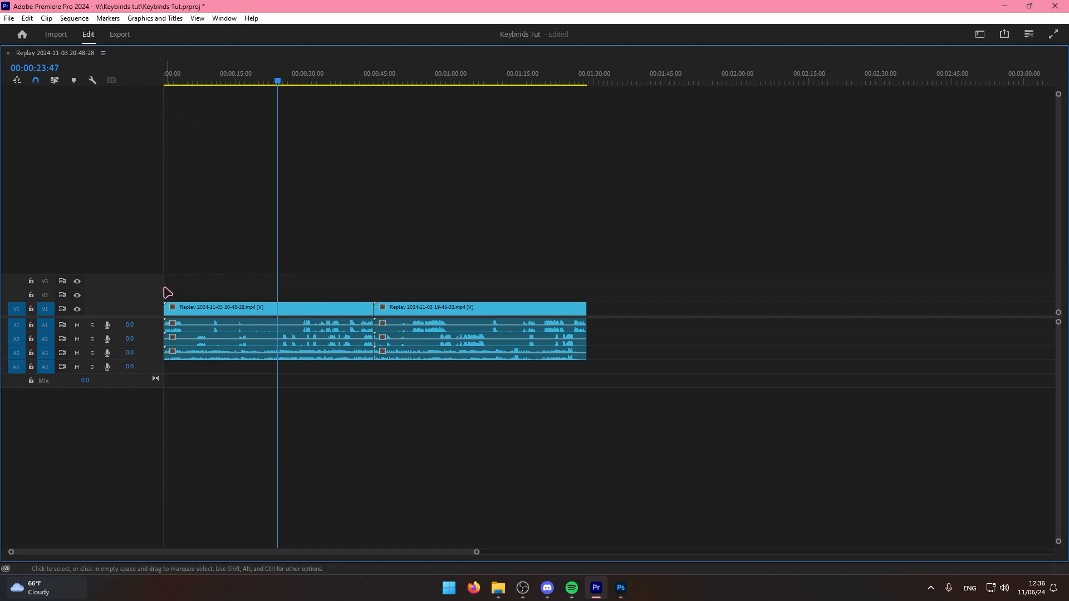
Maximize and restore workspace panels one after another, including the Project panel, ending in the normal layout.
key(grave)
key(grave)
key(grave)
key(grave)
key(grave)
key(grave)
key(grave)
key(grave)
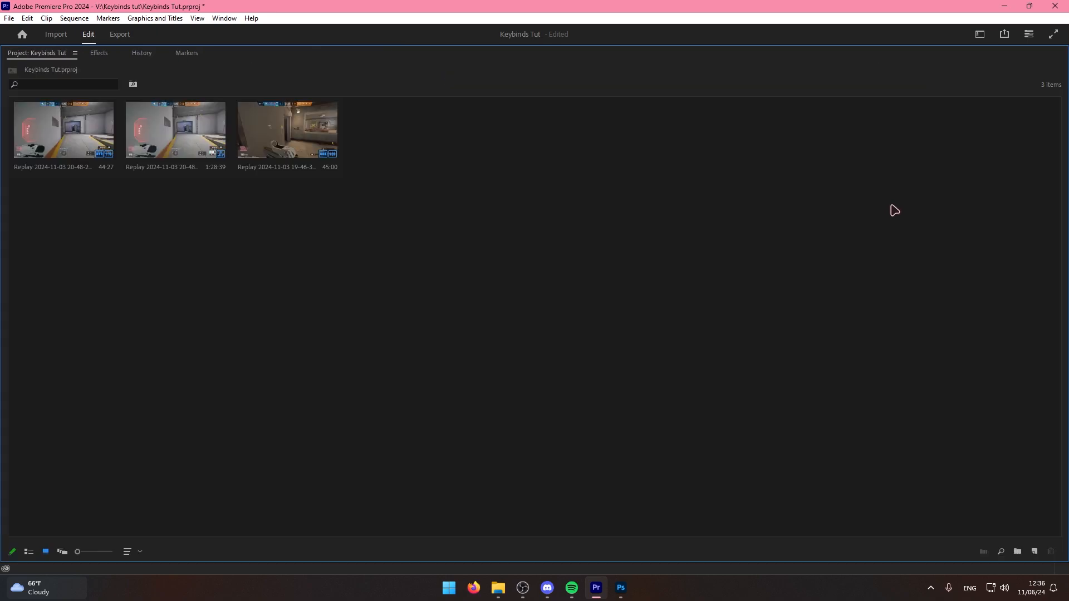
key(grave)
key(grave)
key(grave)
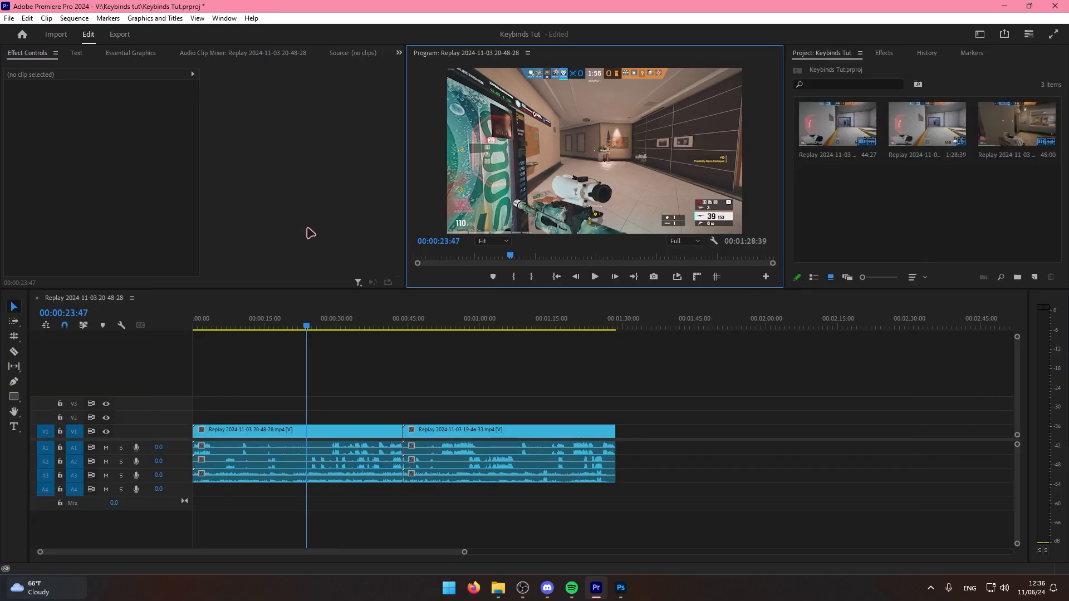
Maximize and restore the Program monitor, and do the same with the timeline.
key(grave)
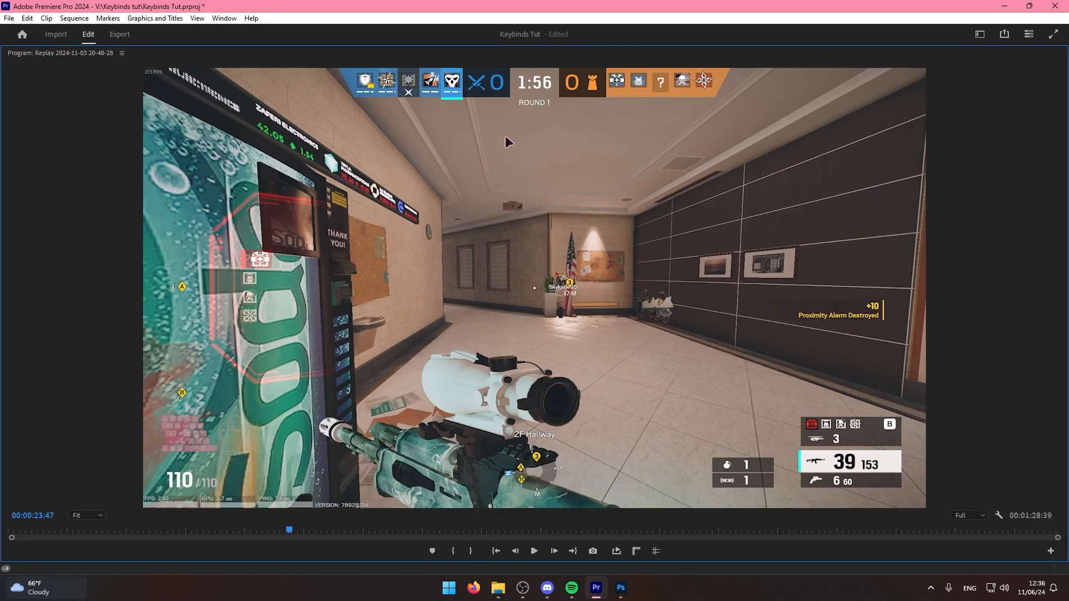
key(grave)
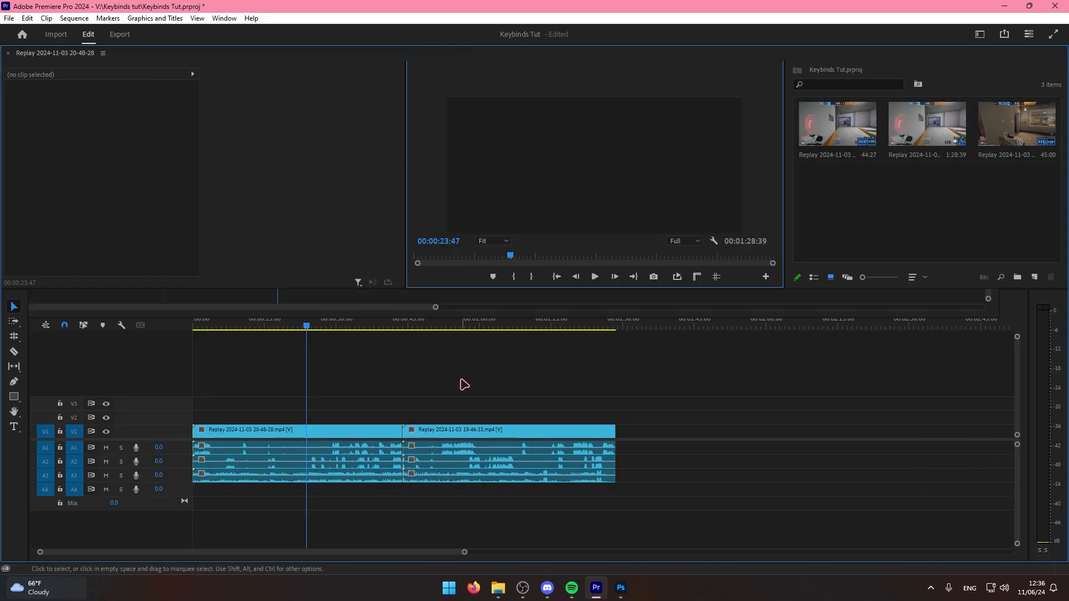
key(grave)
key(grave)
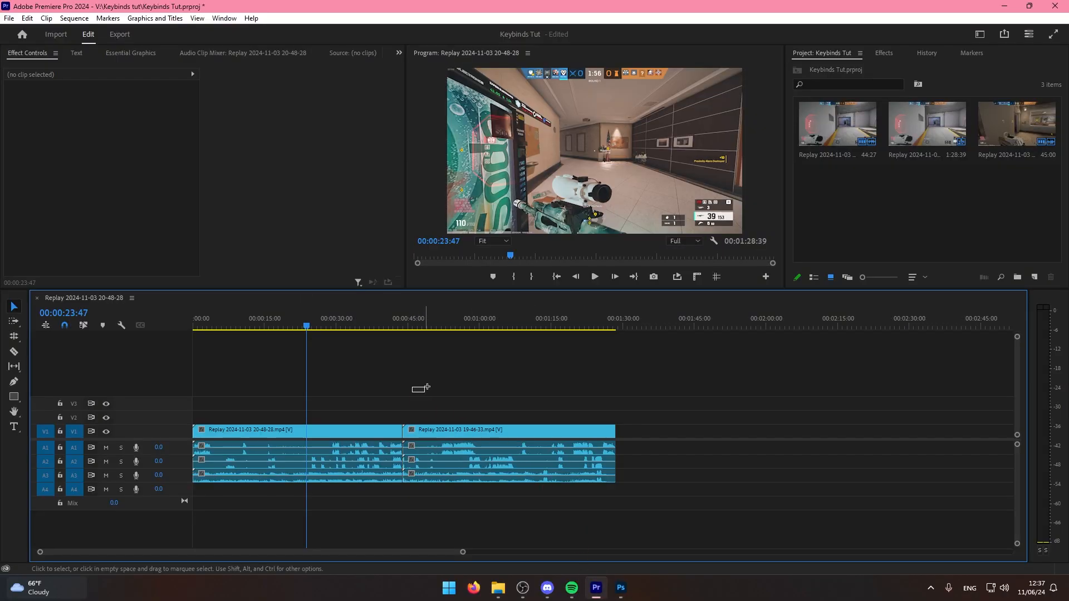
Zoom the timeline out and back in.
key(ctrl+z)
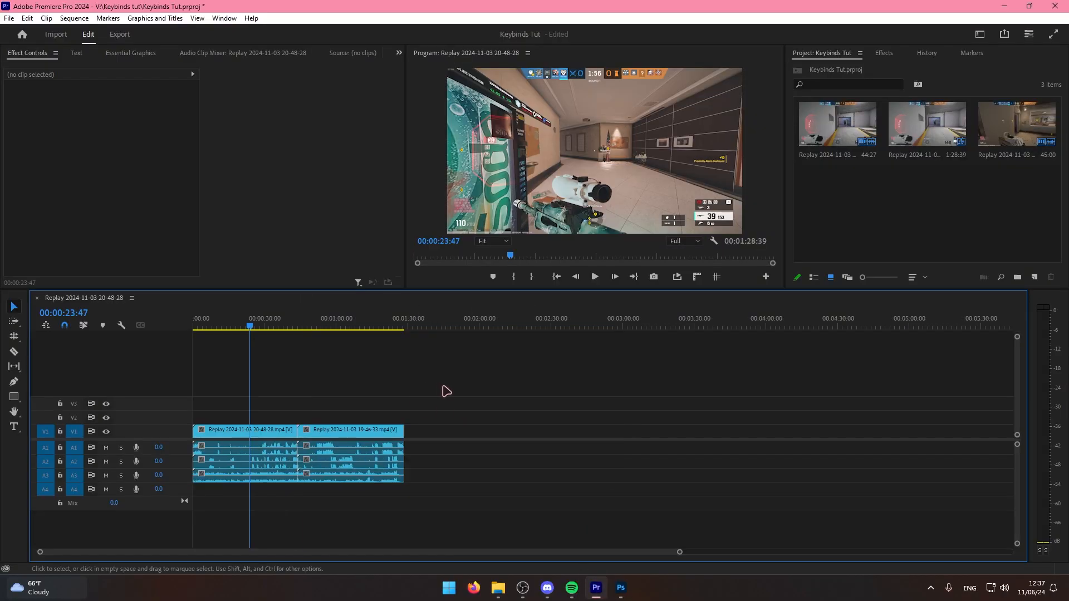
key(ctrl+shift+z)
key(equal)
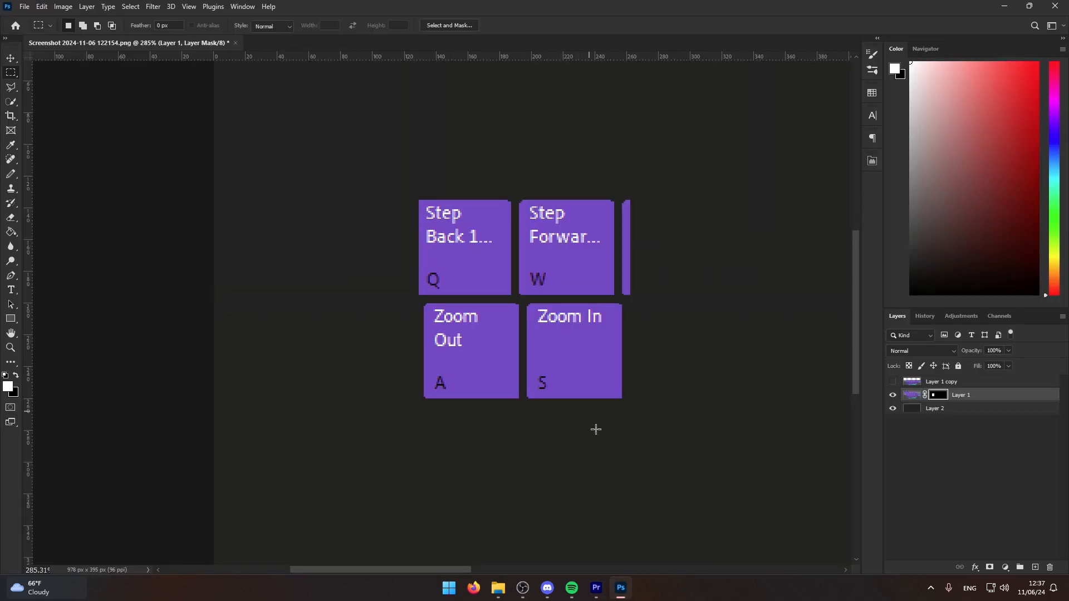
Return from Photoshop to Premiere Pro and zoom the timeline in and out, ending closer around the playhead.
click(596, 587)
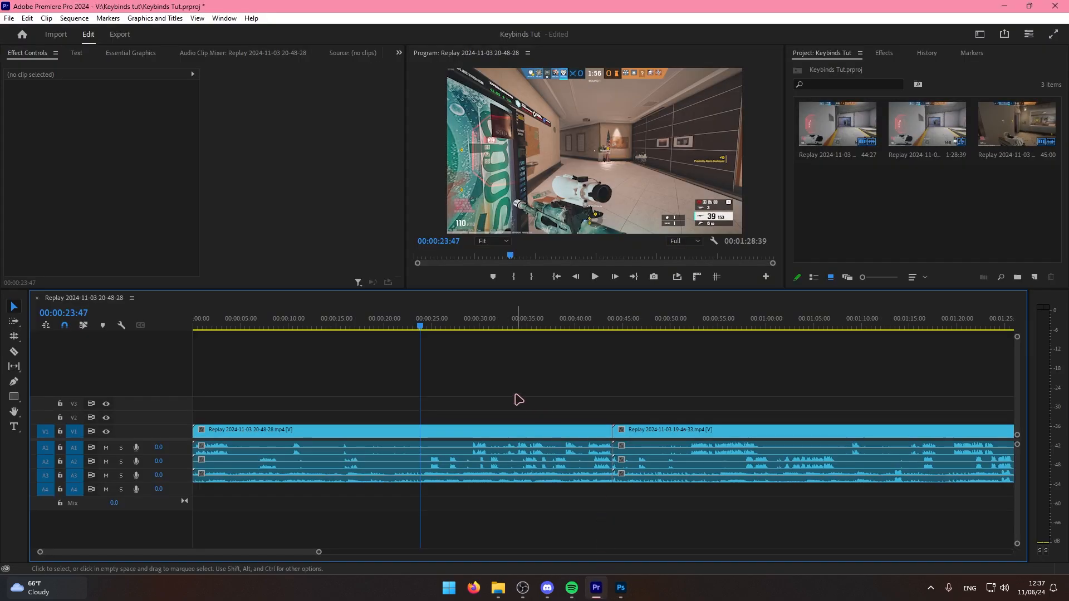
key(minus)
key(equal)
key(equal)
key(minus)
key(equal)
key(equal)
key(equal)
key(equal)
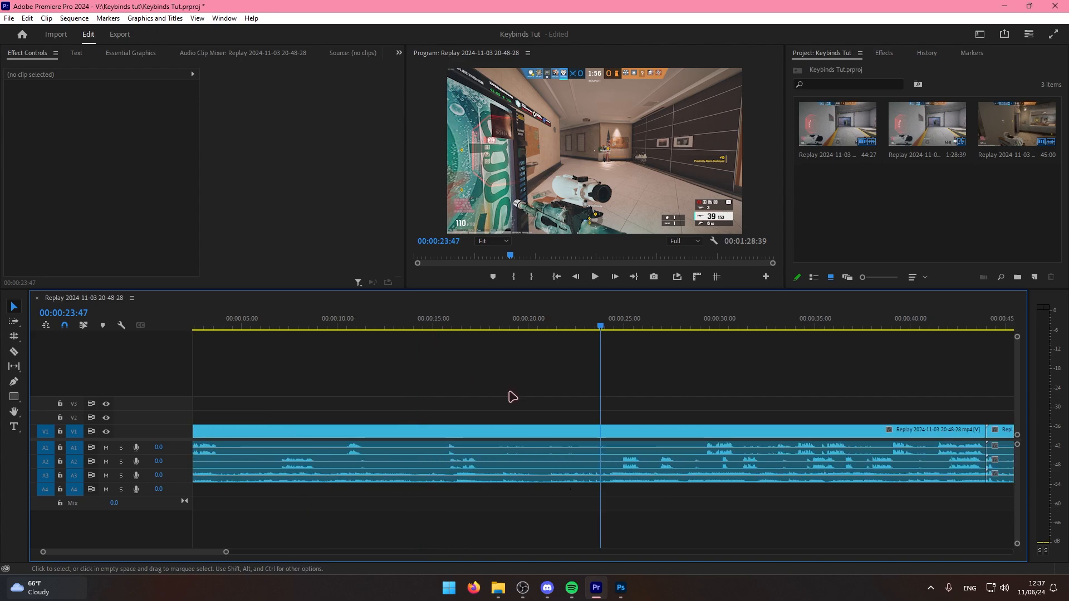
Zoom the timeline far out and slightly in again.
key(minus)
key(minus)
key(minus)
key(minus)
key(minus)
key(minus)
key(equal)
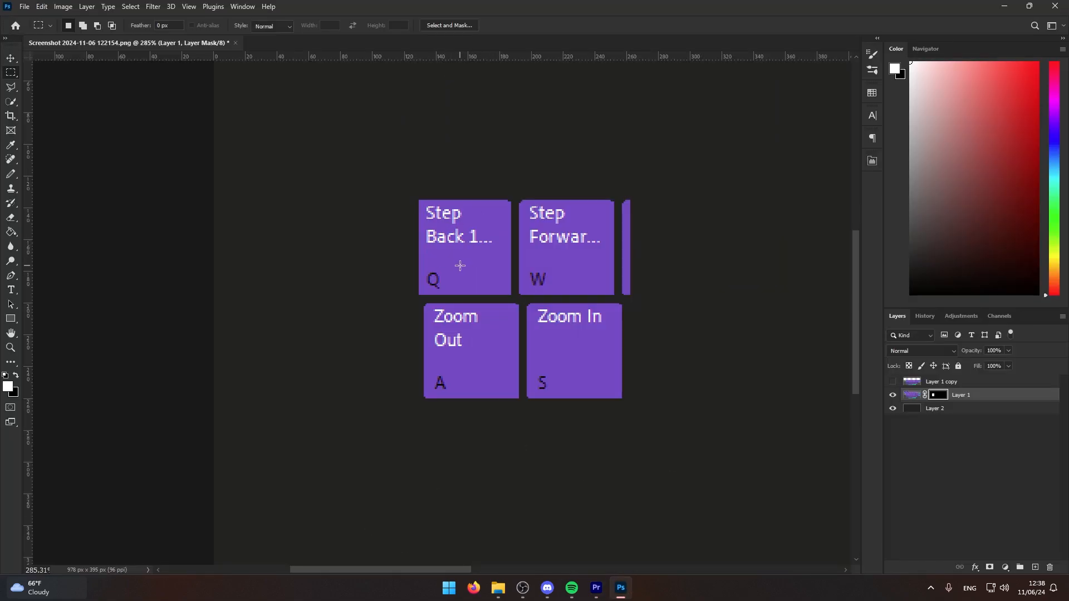
Switch back to Premiere Pro and place the playhead at 00:00:52:15, where the audio on A1 gets louder.
click(596, 588)
click(684, 320)
key(s)
key(s)
click(628, 320)
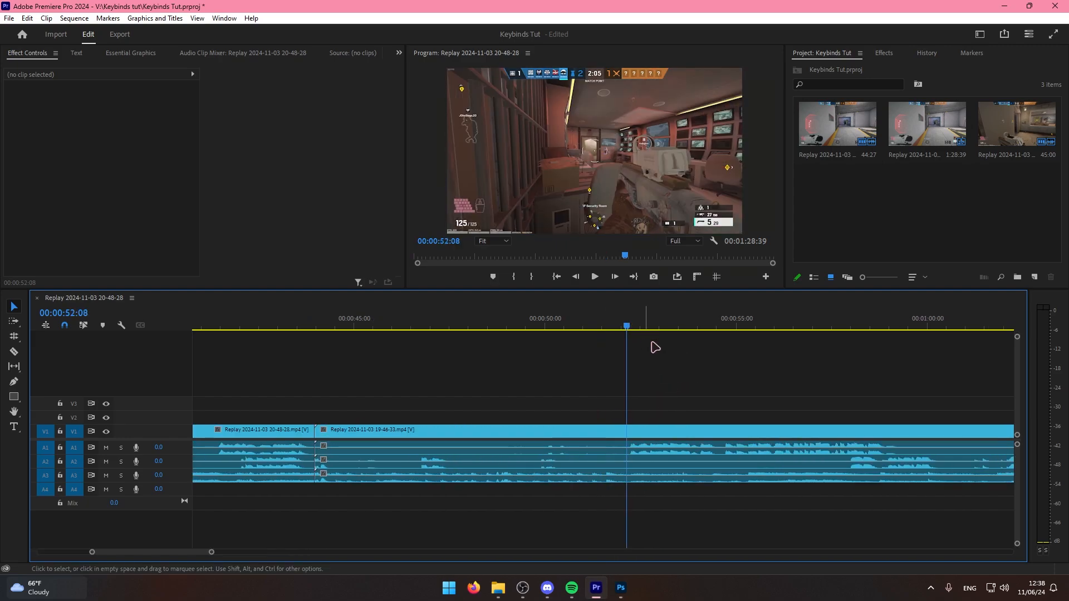
key(equal)
key(equal)
key(equal)
key(equal)
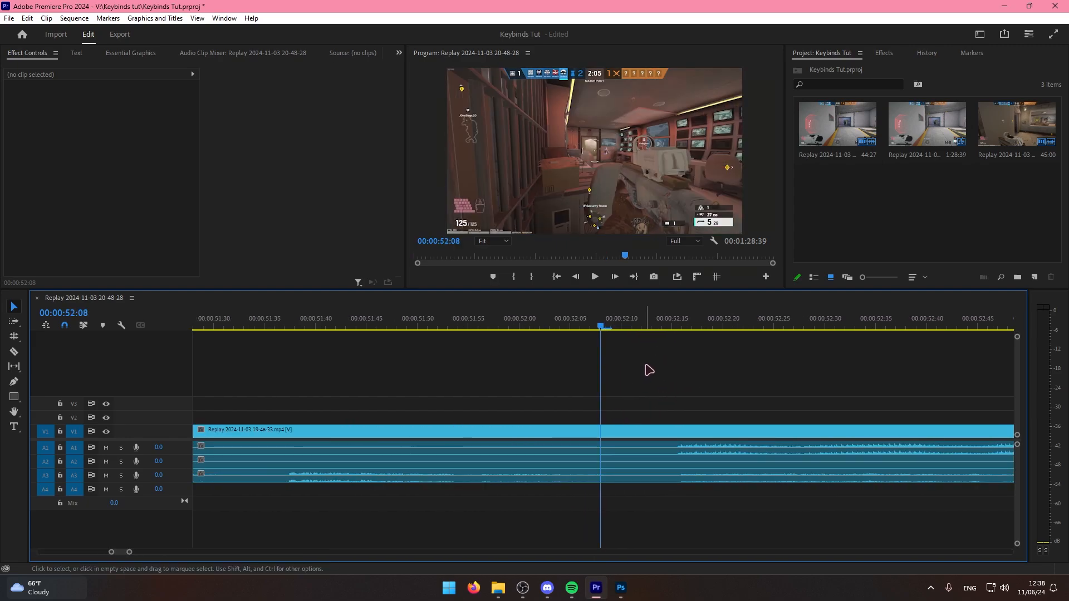
click(653, 323)
click(657, 324)
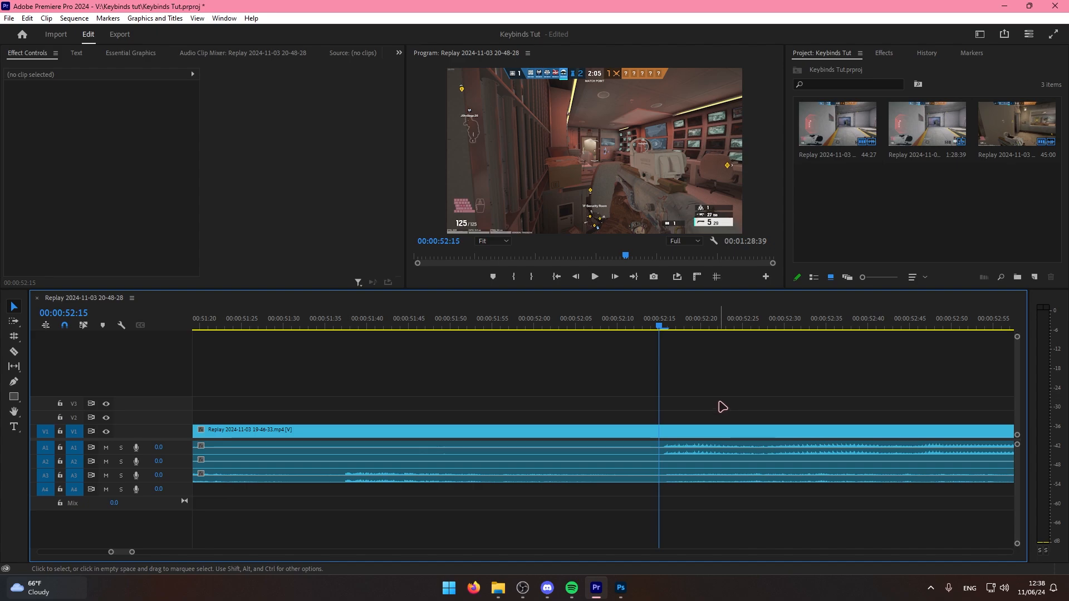
Step the playhead forward frame by frame to 00:00:52:21 and back to 00:00:52:15.
key(Right)
key(Right)
key(Right)
key(Right)
key(Right)
key(Right)
key(Right)
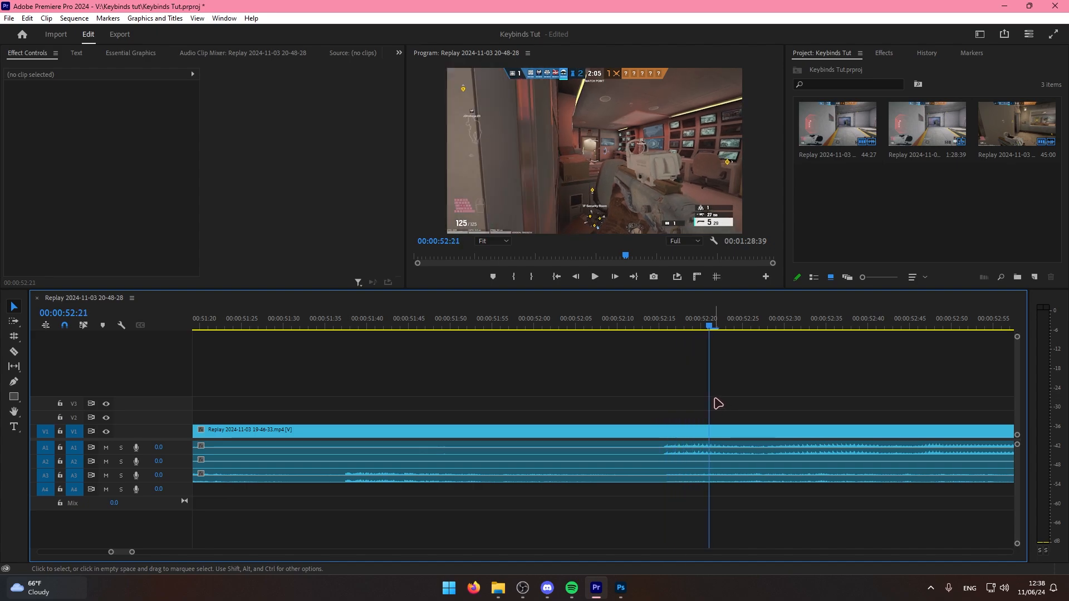
key(Left)
key(Left)
key(Left)
key(Left)
key(Left)
key(Left)
key(Left)
key(Left)
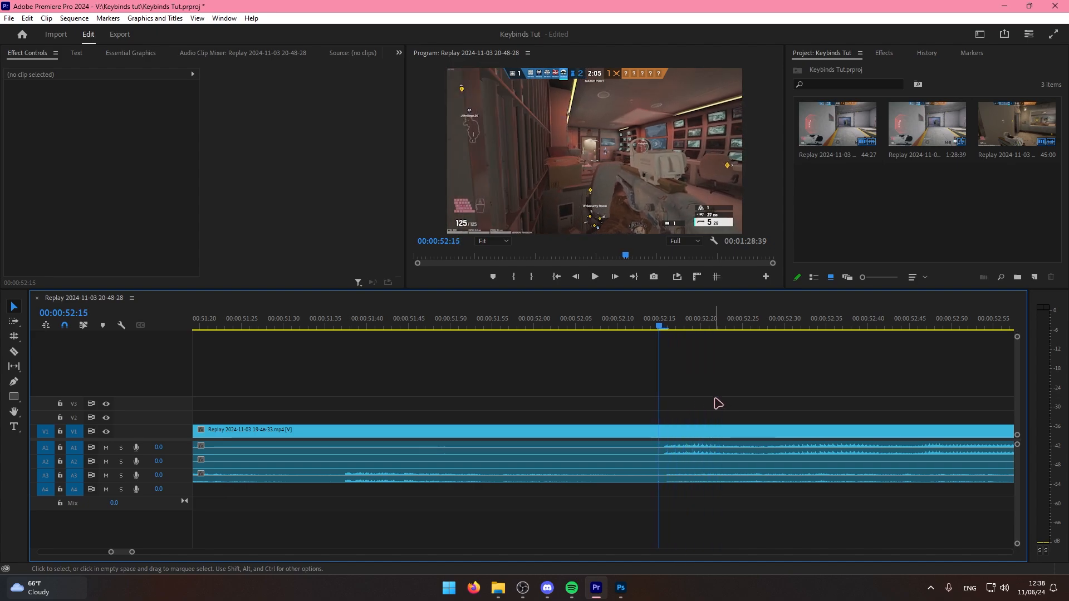
Nudge the playhead a few frames forward and back around the start of the louder audio.
key(Right)
key(Right)
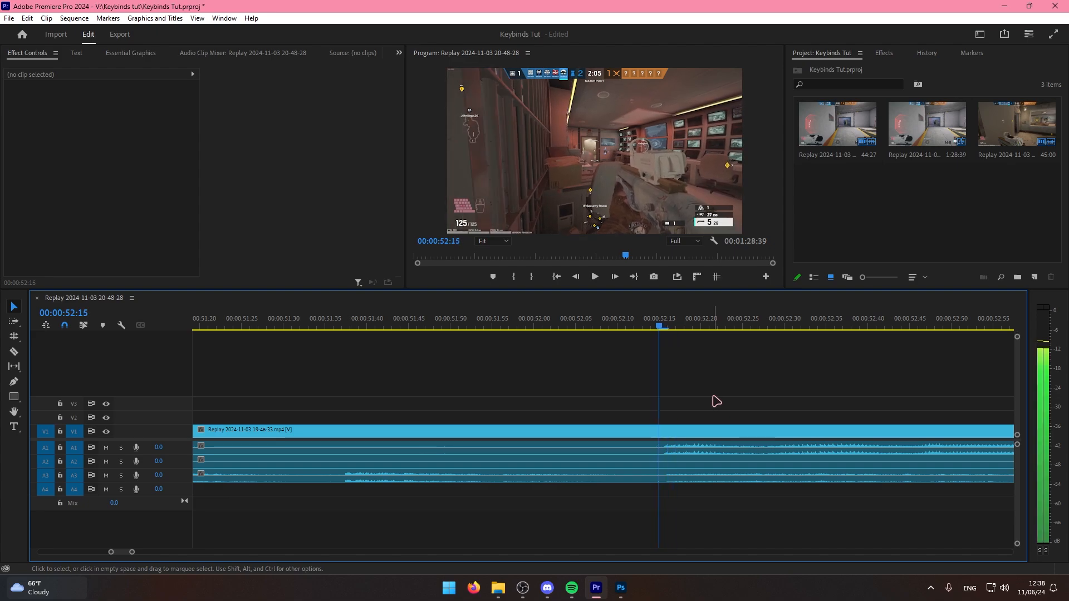
key(Right)
key(Right)
key(Right)
key(Left)
key(Left)
key(Left)
key(Left)
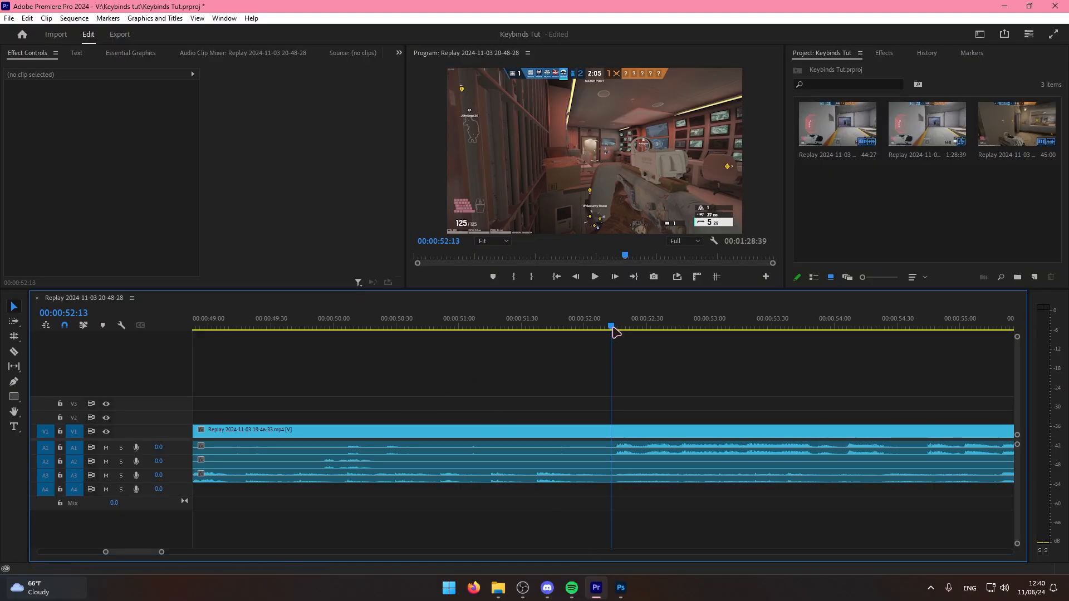
Play and pause the sequence from shortly before the louder audio, and return the playhead to 00:00:51:53.
key(minus)
click(578, 319)
key(space)
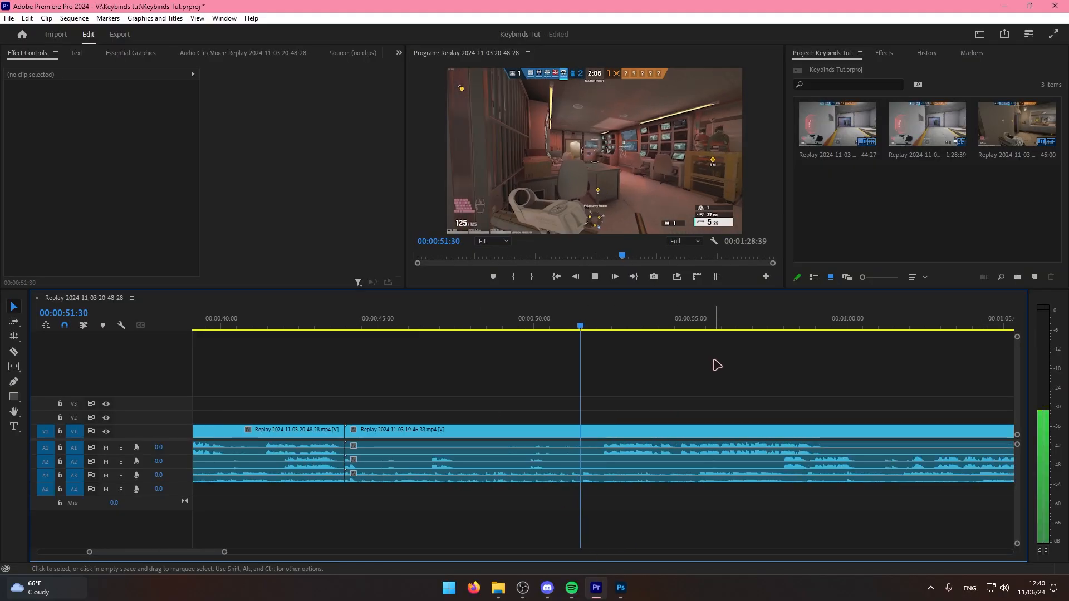
key(space)
key(space)
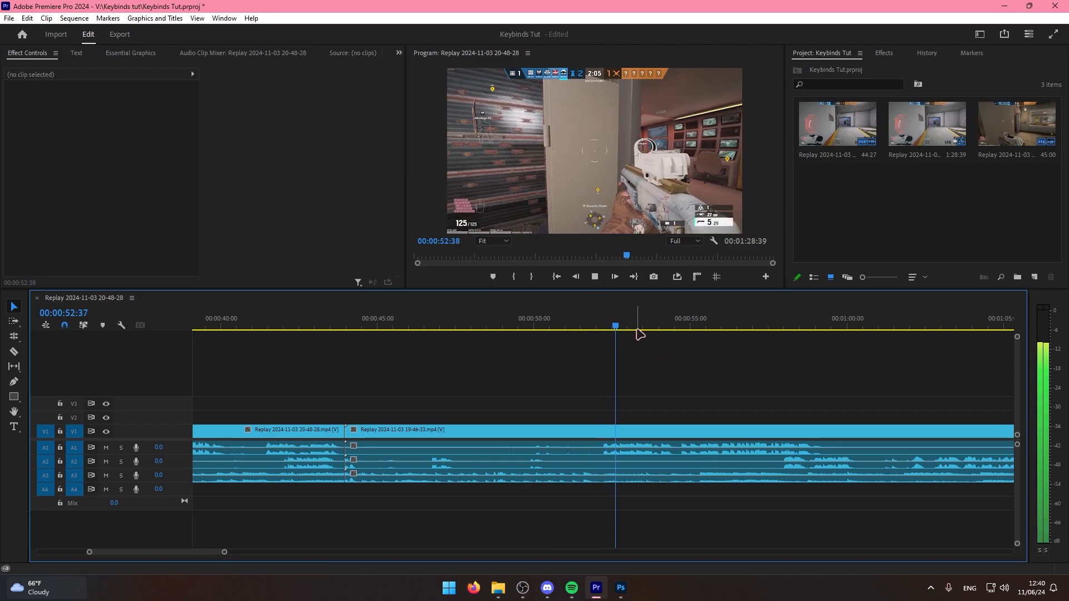
key(space)
click(593, 321)
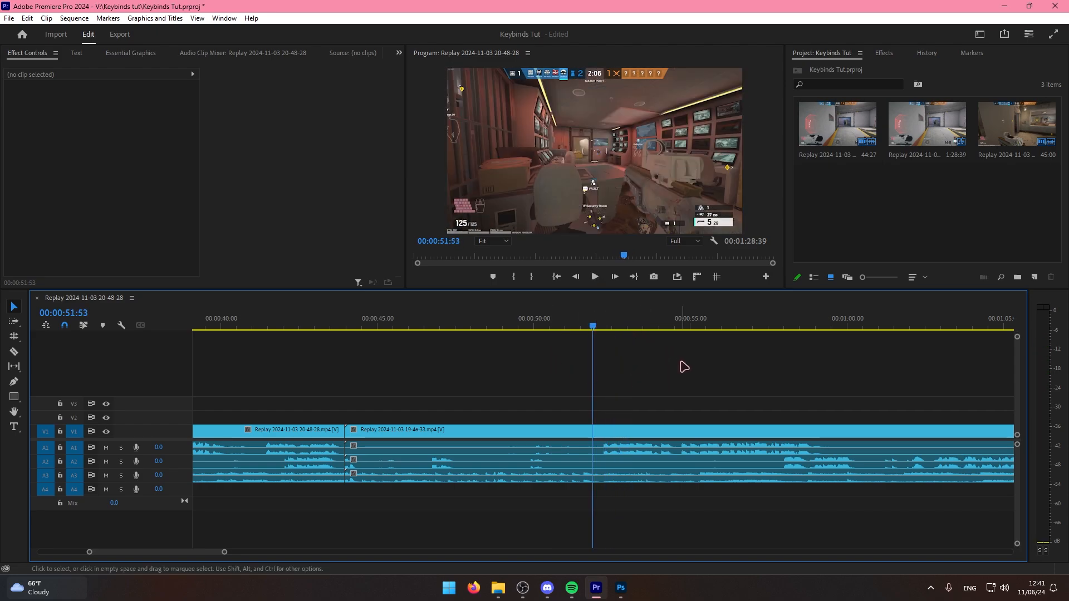
View the Z, X, C and Space key assignments in Photoshop, and return to Premiere Pro with the playhead at 00:00:54:40.
click(679, 327)
click(620, 588)
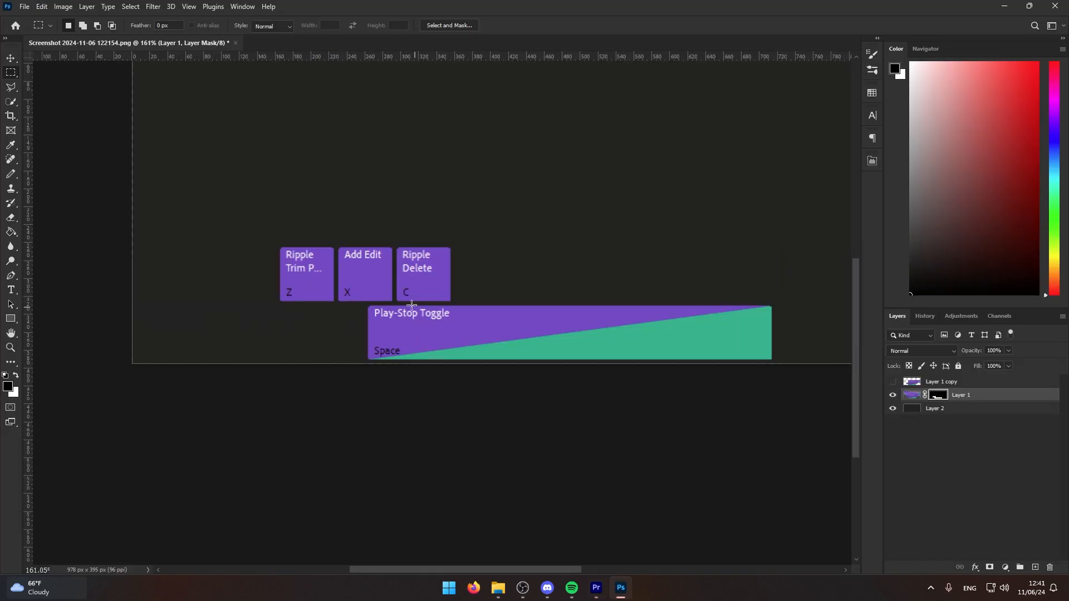
click(615, 591)
click(681, 327)
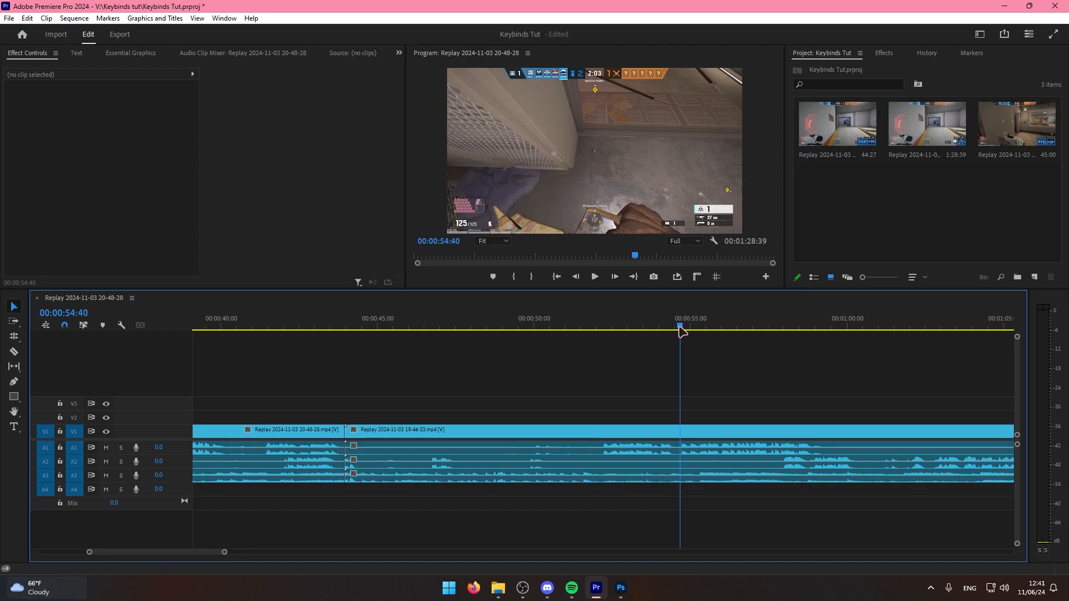
Move the playhead to 00:00:59:14 and add an edit there to split the second clip.
key(equal)
key(equal)
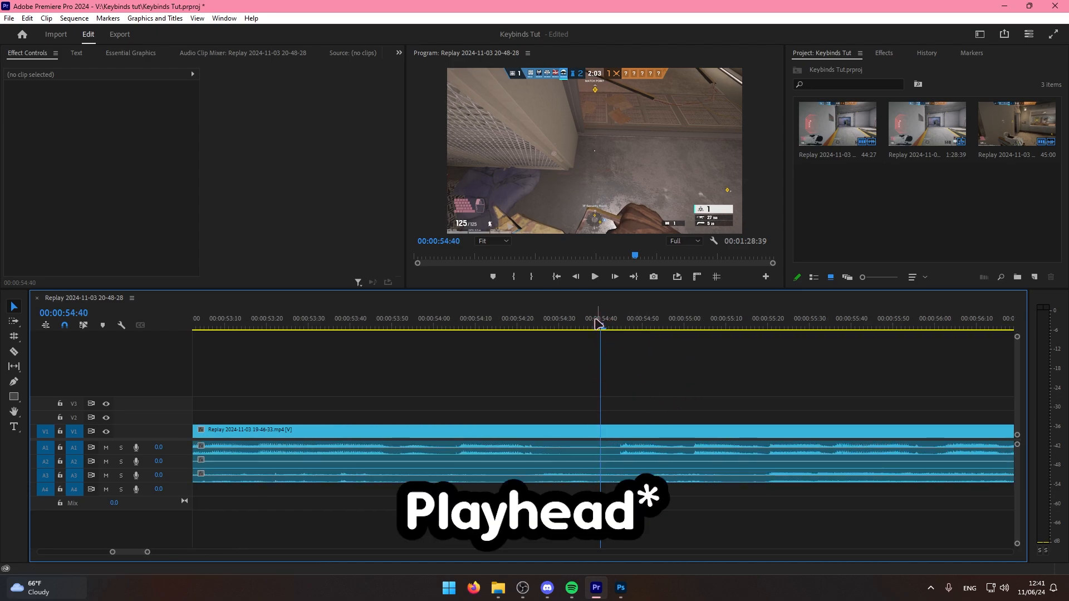
key(minus)
key(minus)
key(minus)
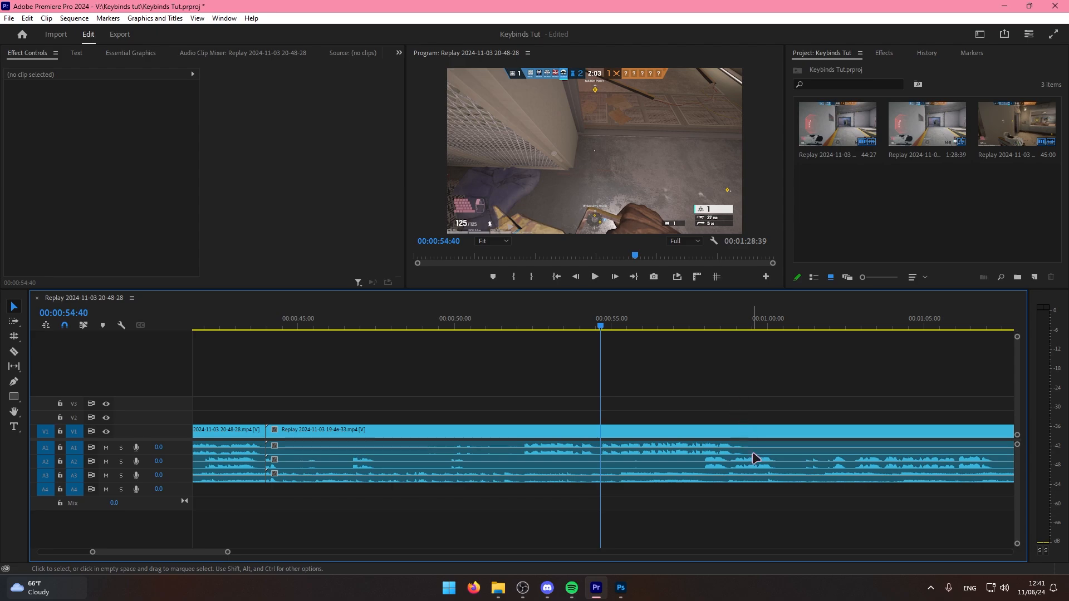
click(747, 322)
key(equal)
key(equal)
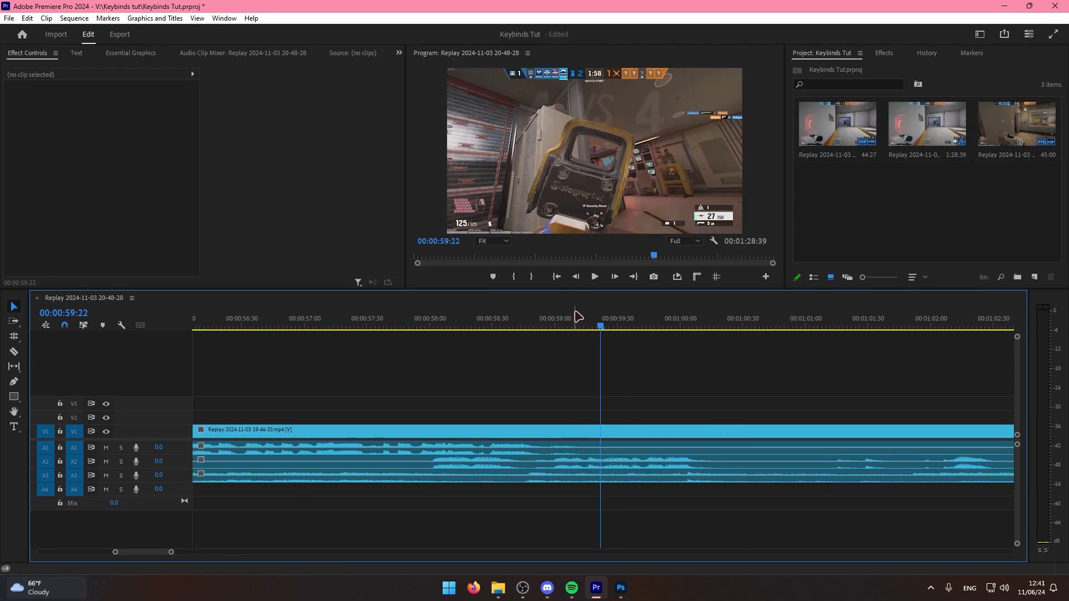
click(584, 319)
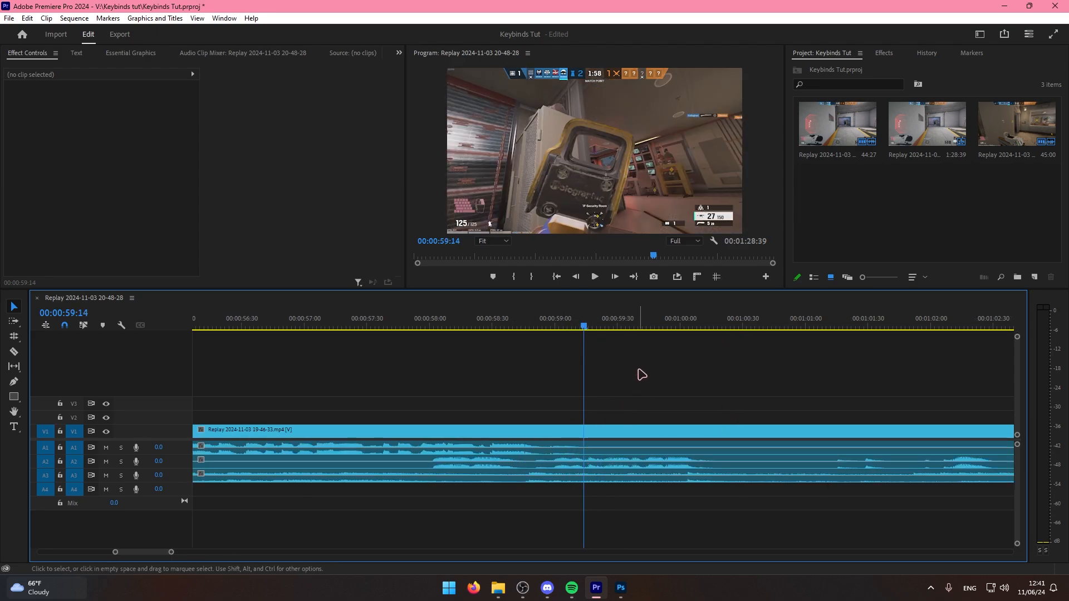
key(ctrl+k)
key(minus)
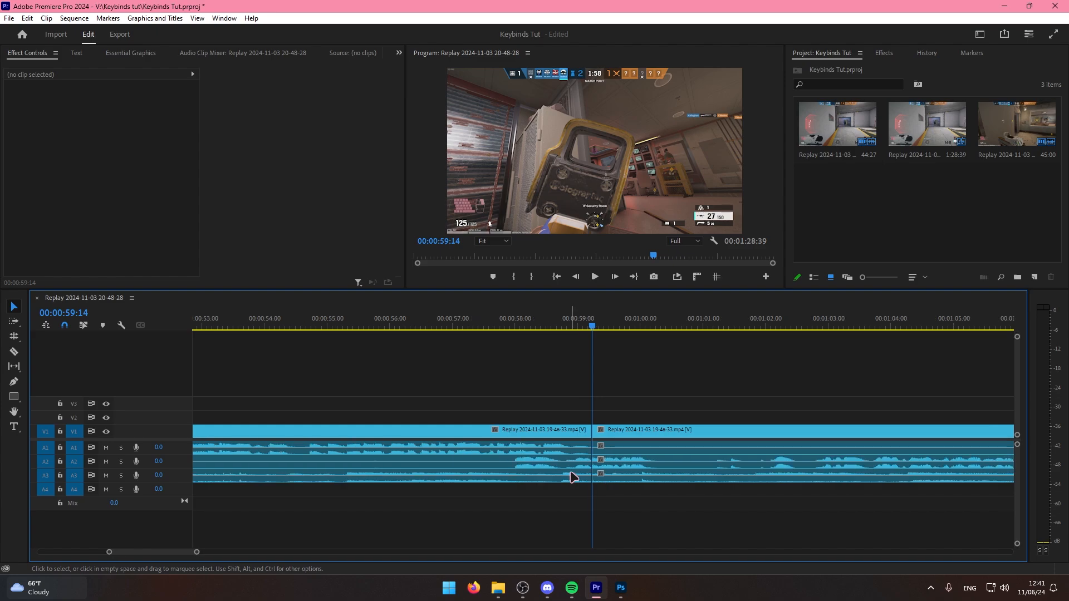
Step the playhead to 00:00:54:44, just before the sound on A1 starts, and add an edit there to split the clip.
drag(317, 329, 307, 327)
key(equal)
key(equal)
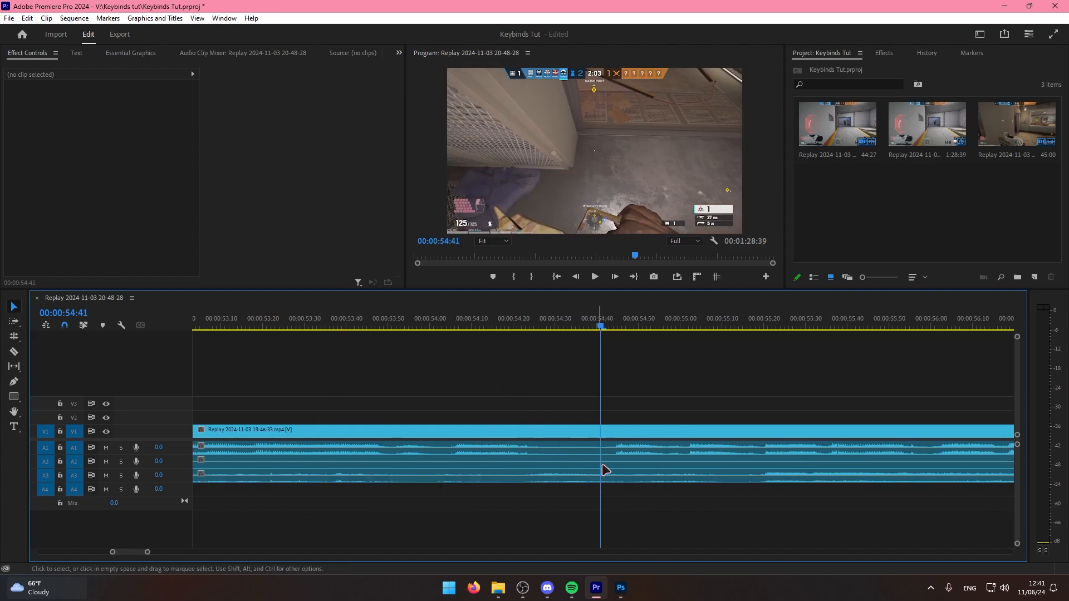
key(Right)
key(Left)
key(Right)
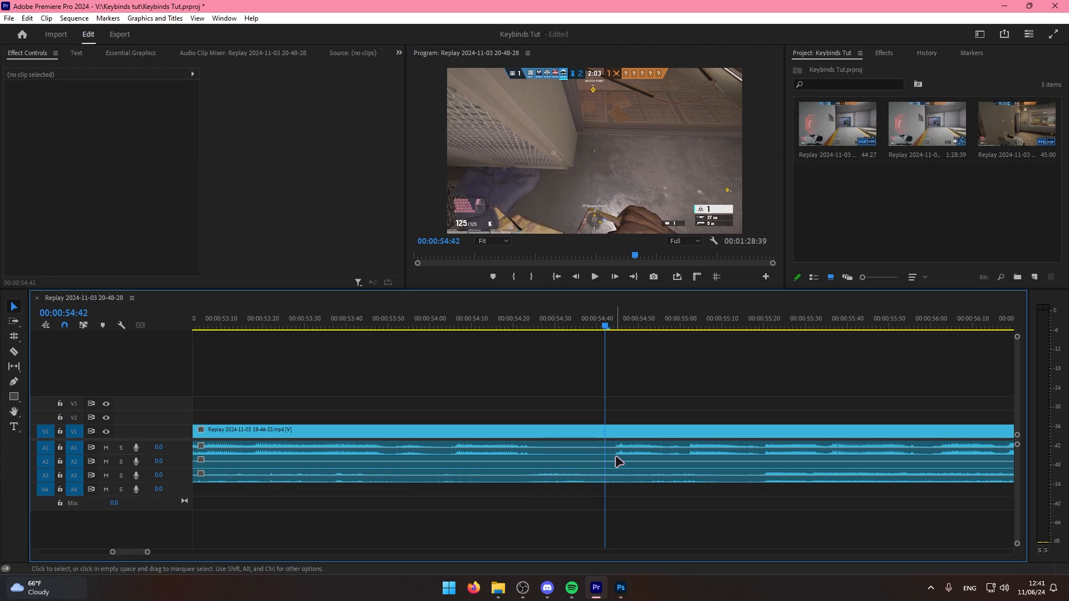
key(Right)
key(Right)
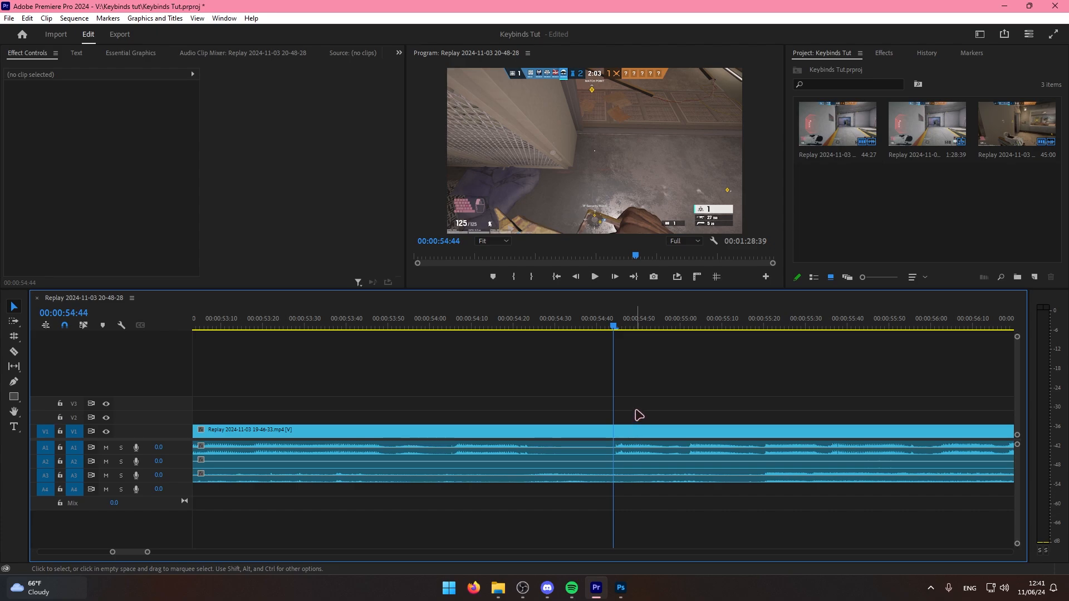
key(ctrl+k)
key(minus)
key(minus)
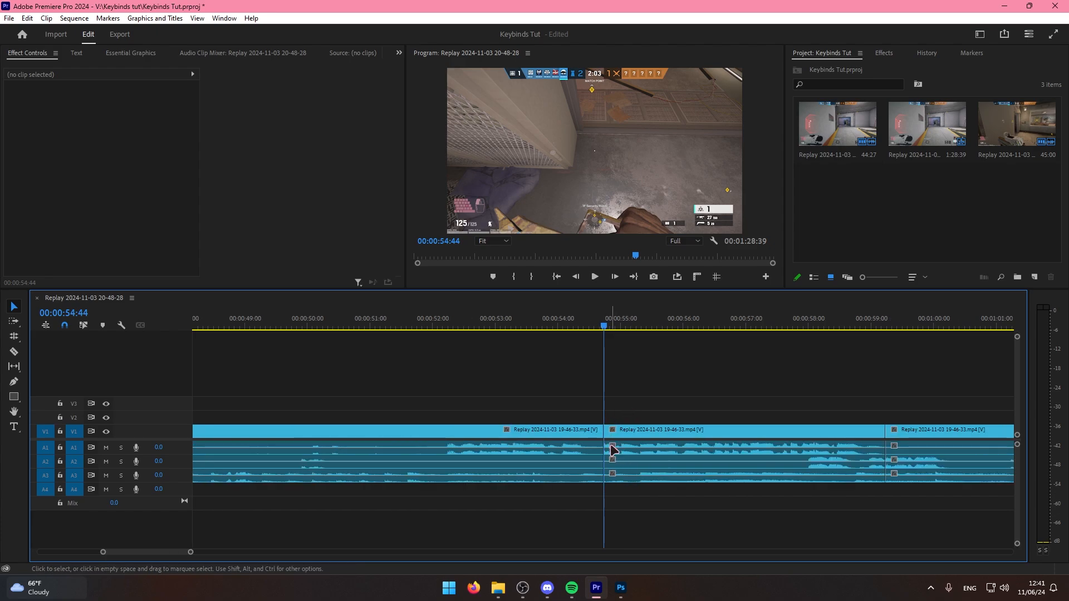
key(minus)
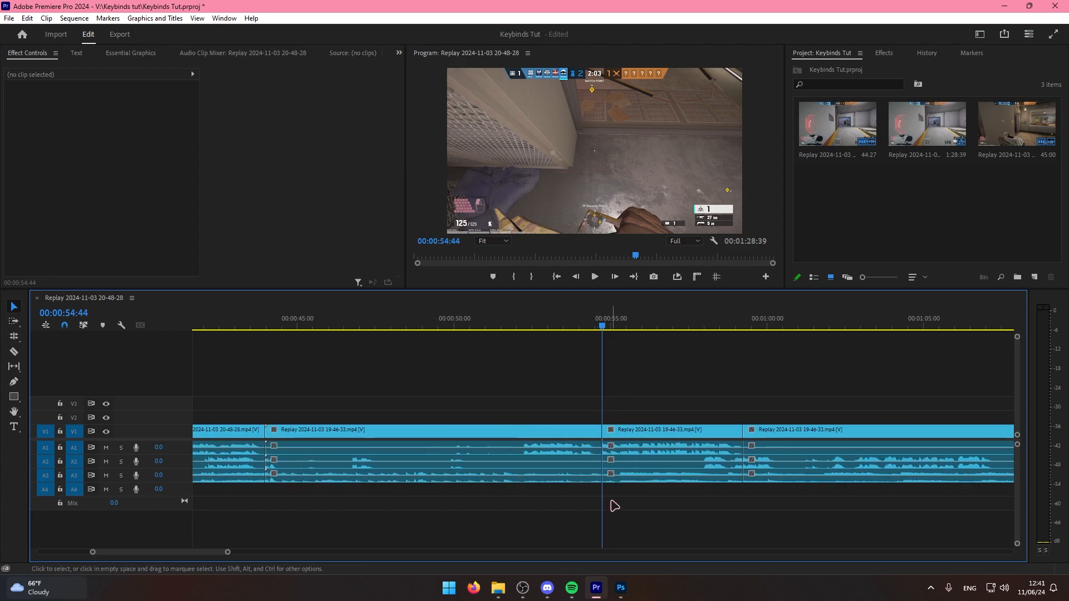
Move the playhead to 00:01:01:40 and examine the footage after the last cut at different timeline scales.
click(819, 326)
key(equal)
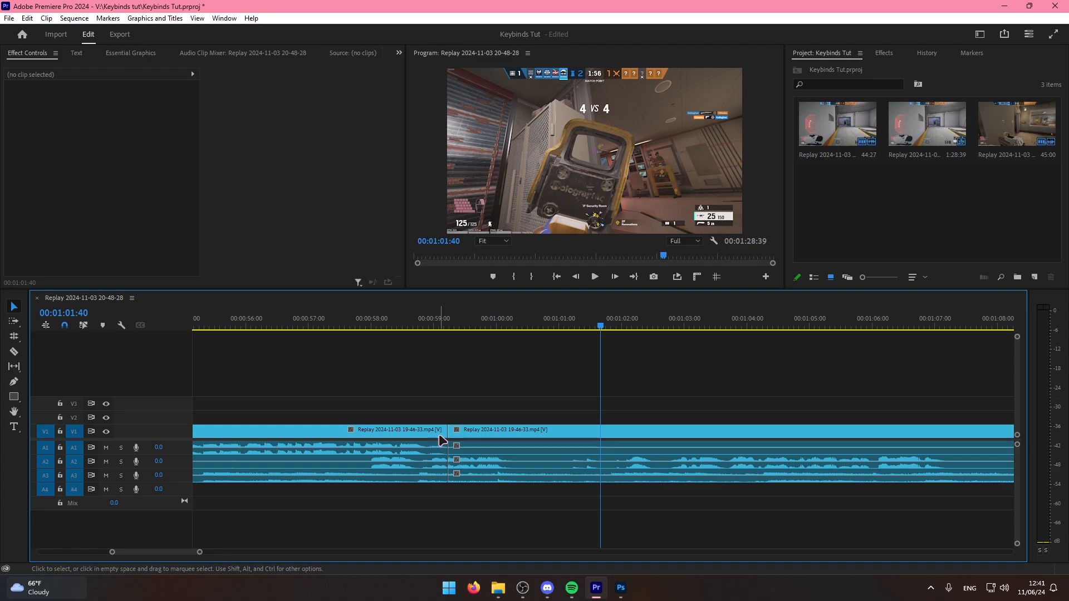
key(minus)
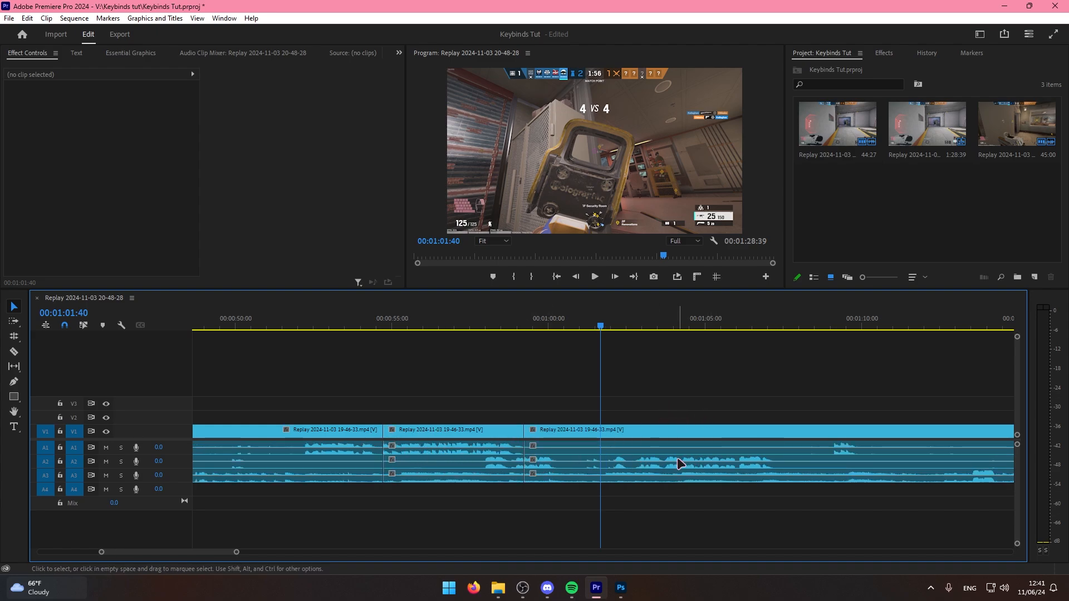
key(minus)
key(equal)
key(minus)
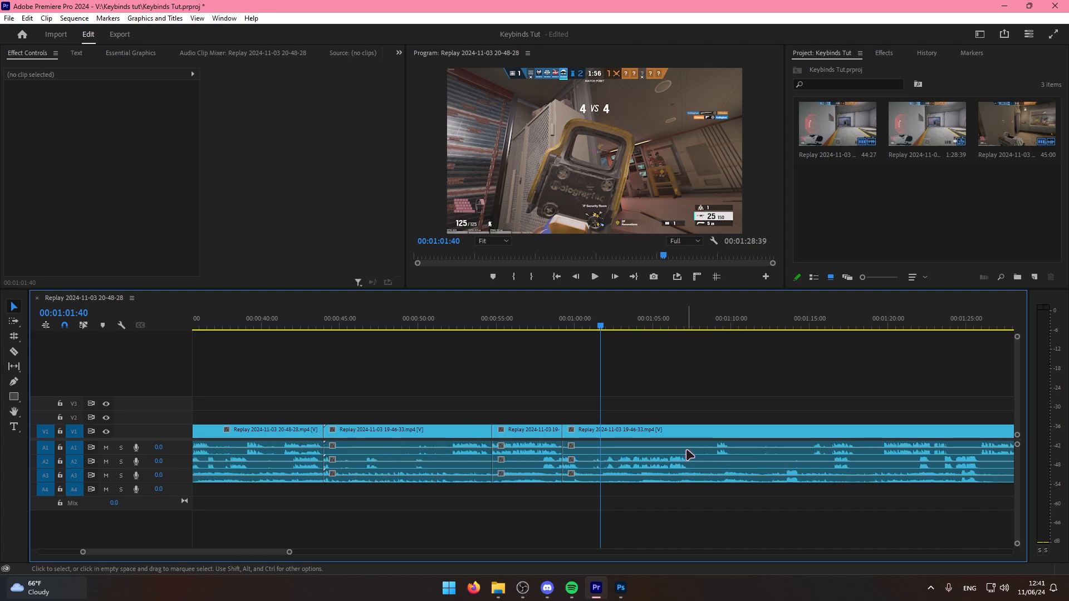
Move the playhead to 00:01:19:46, where the sound on A1 resumes in the last clip.
click(800, 326)
drag(802, 329, 880, 334)
key(equal)
key(equal)
key(equal)
key(equal)
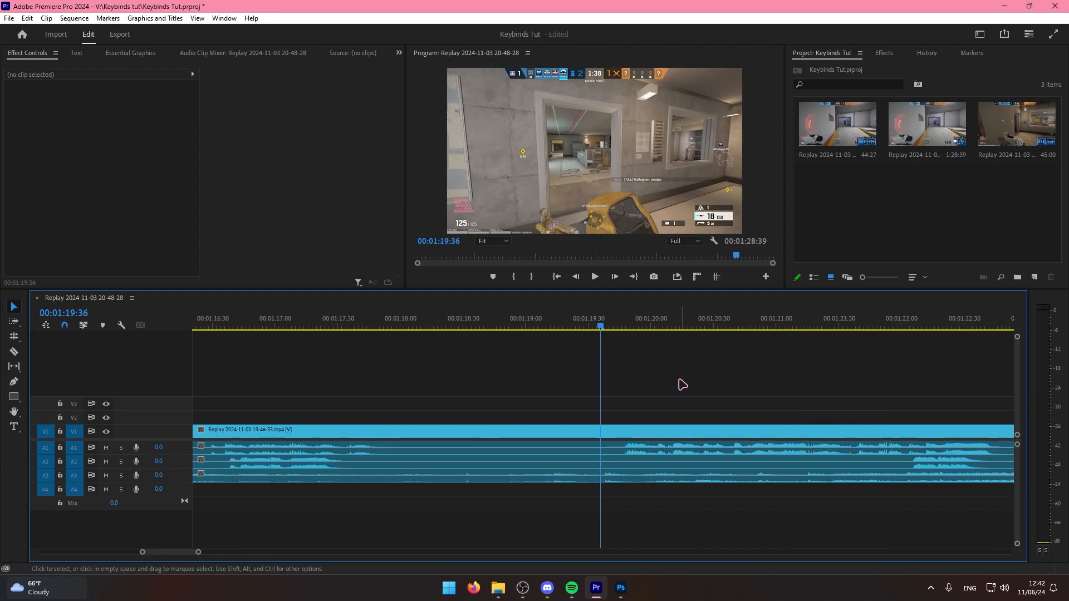
click(635, 326)
key(minus)
key(minus)
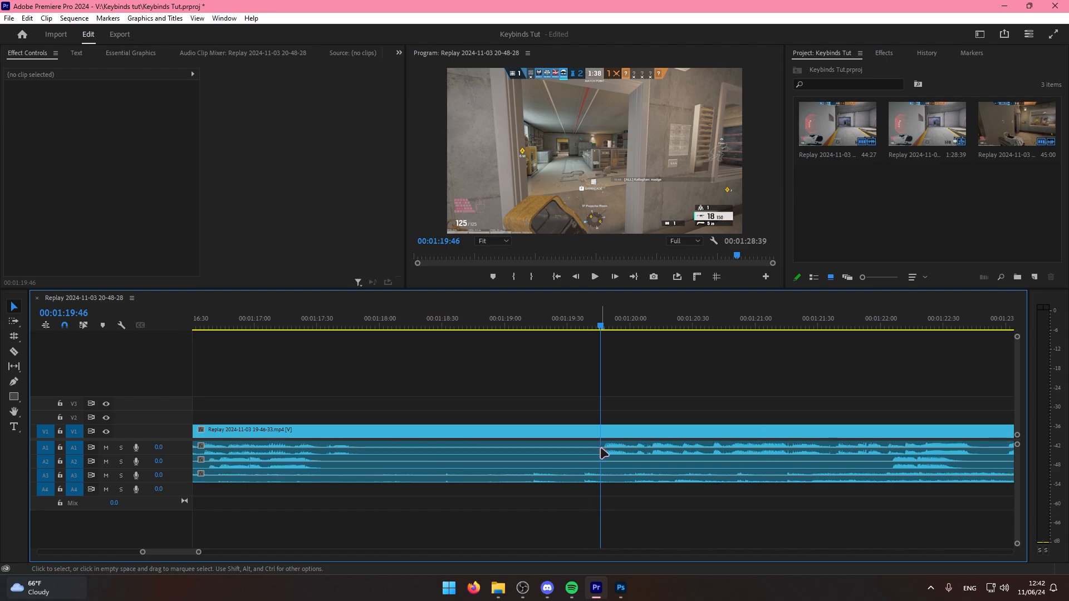
Ripple trim the last clip from its start at 00:00:59:14 up to the playhead and inspect the join.
key(minus)
key(minus)
key(minus)
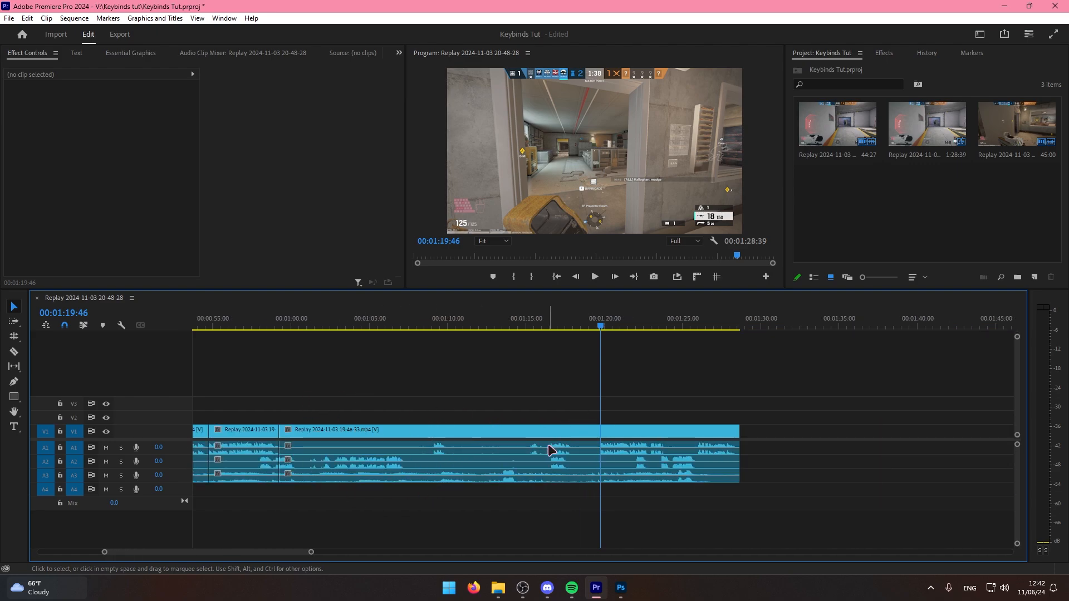
key(q)
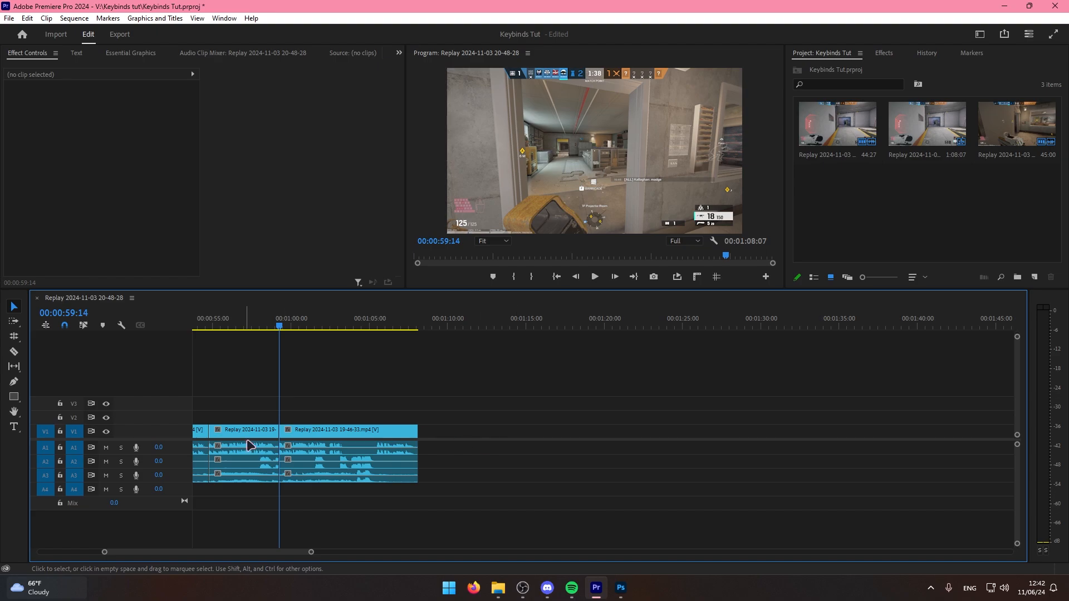
key(equal)
key(equal)
key(equal)
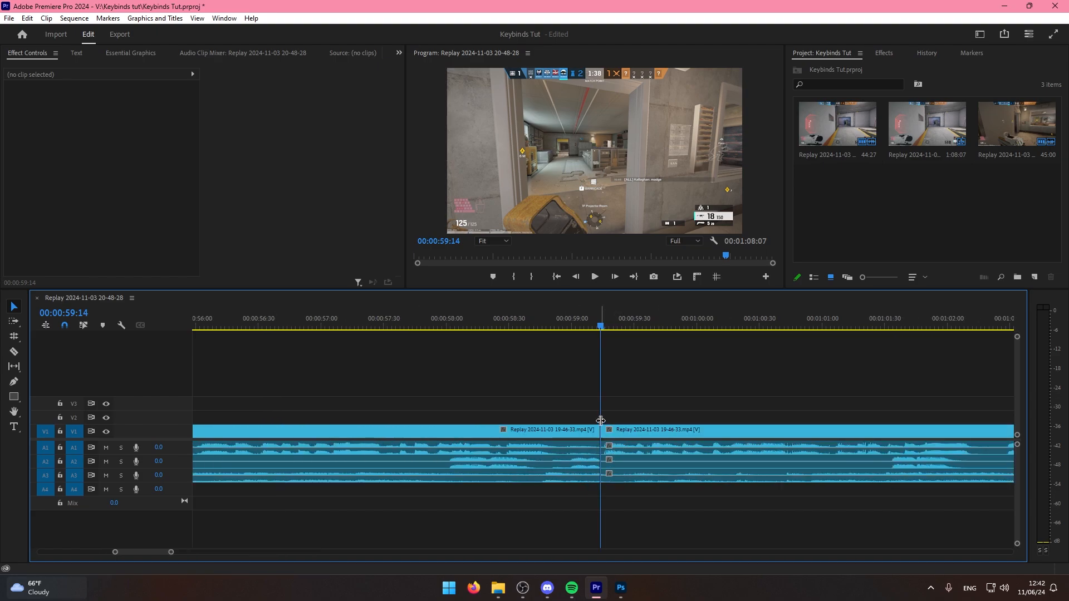
Undo the last ripple trim and show the whole set of cut clips.
key(minus)
key(minus)
key(minus)
key(ctrl+z)
key(minus)
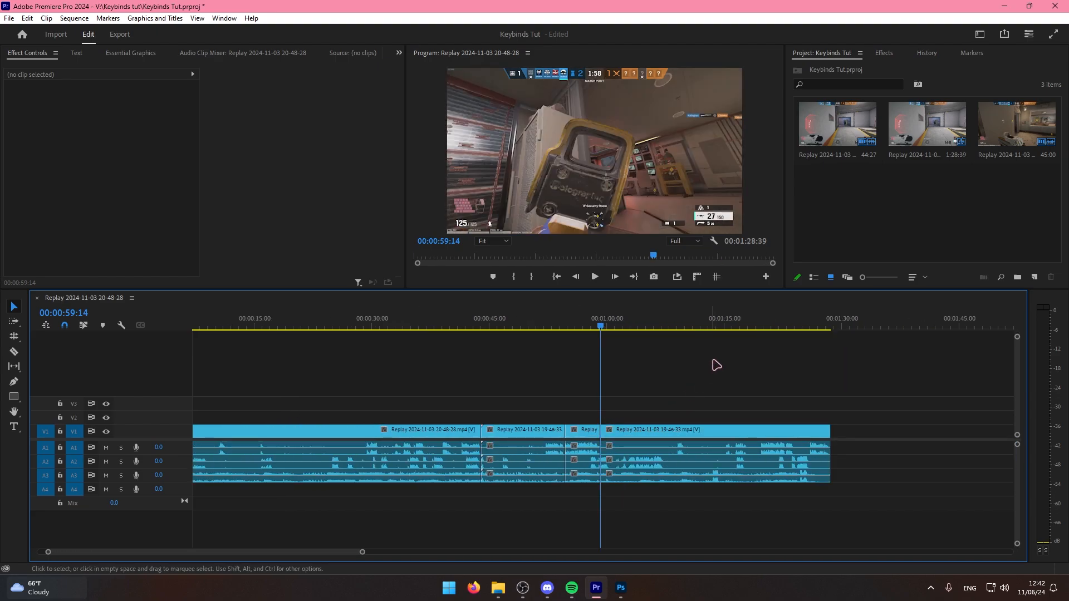
Split the last clip at 00:01:19:36 and give the section before the cut a white label.
click(760, 328)
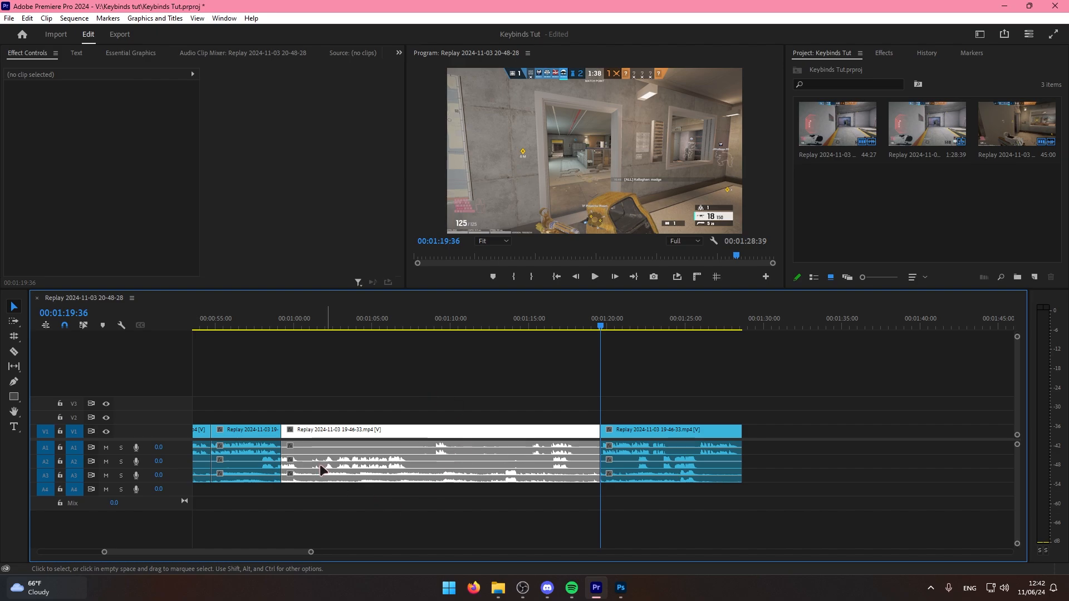
drag(489, 385, 524, 371)
Ripple delete the white-labelled clip between 00:00:59:14 and 00:01:19:36 and inspect the join.
drag(288, 322, 279, 322)
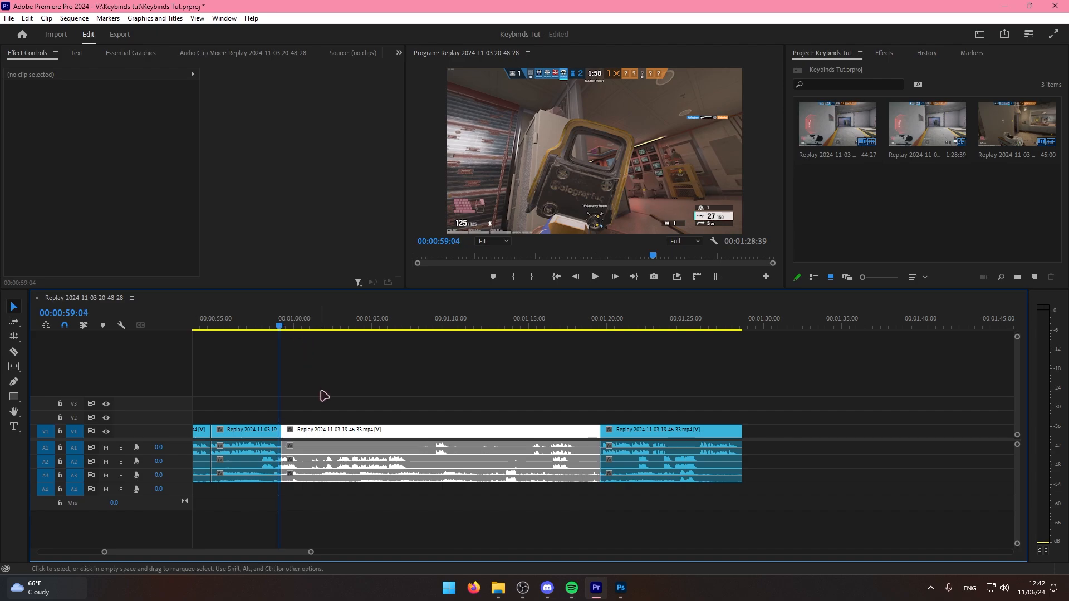
key(equal)
key(equal)
key(equal)
key(minus)
key(shift+Delete)
key(minus)
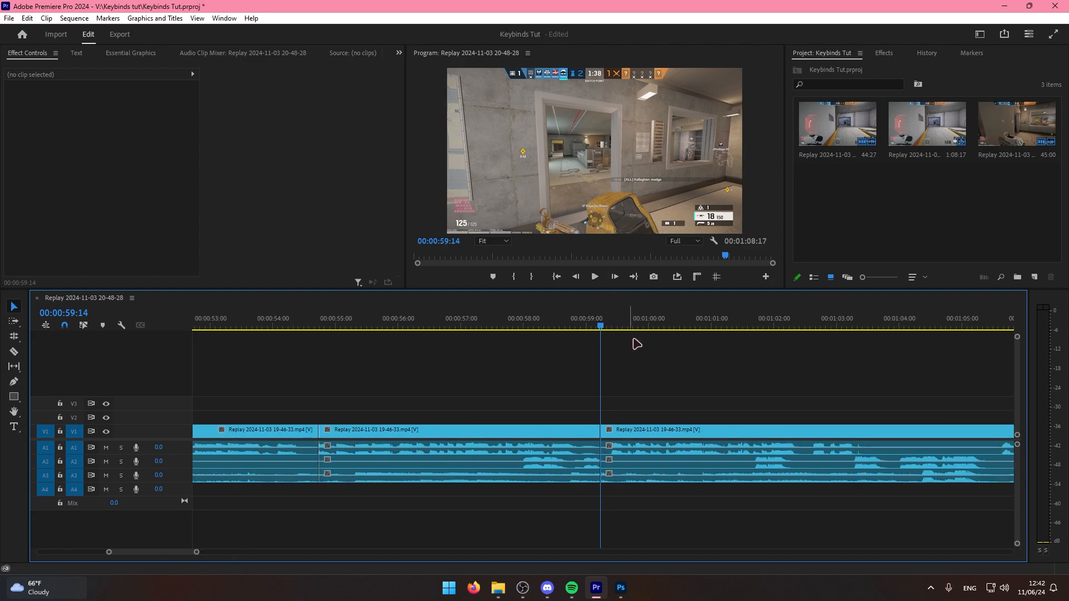
Try adding edits and ripple trimming the footage before the playhead at several points around the last clips.
drag(705, 327, 658, 348)
key(ctrl+k)
key(q)
key(minus)
drag(338, 317, 368, 316)
key(ctrl+k)
key(q)
key(q)
key(equal)
key(equal)
key(ctrl+k)
drag(368, 315, 434, 325)
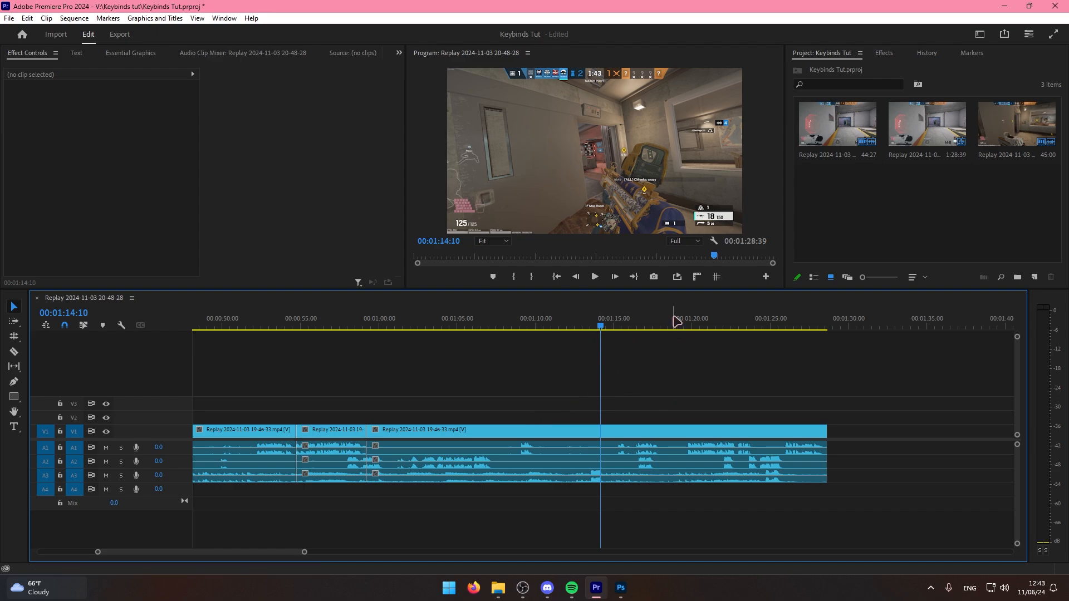
Try to ripple trim the last clip from its start up to 00:01:19:42, and undo the trim.
drag(681, 323, 690, 321)
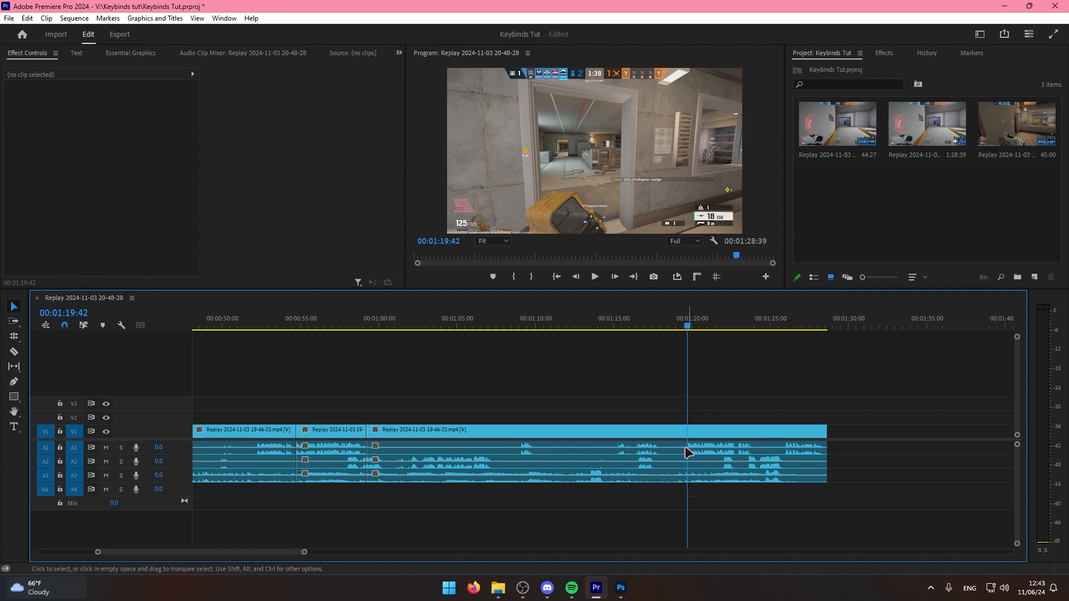
key(q)
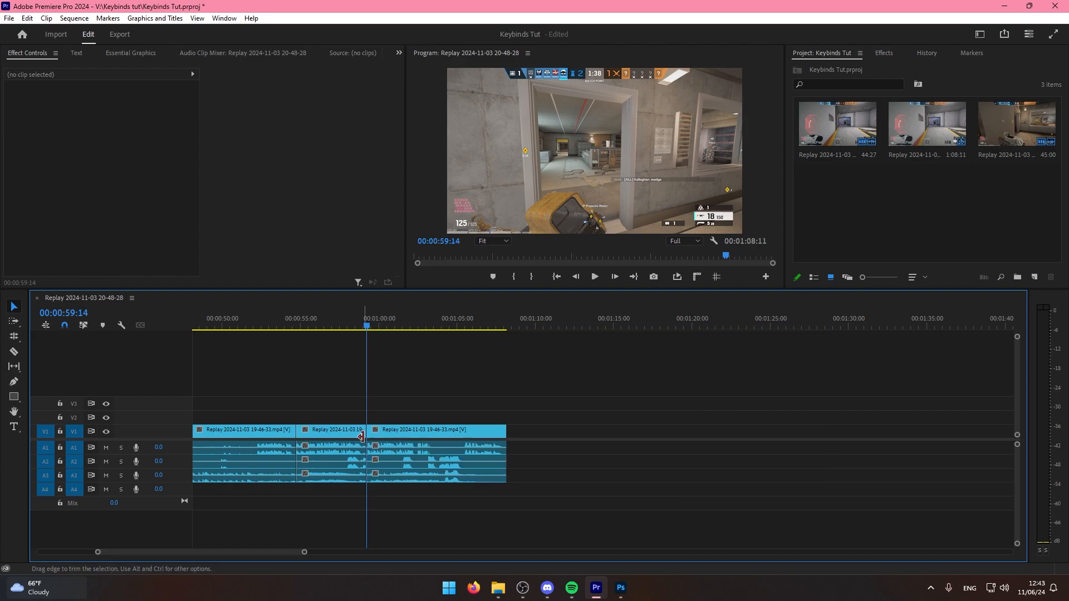
key(ctrl+z)
Add an edit at 00:01:19:42 to split the last clip where the sound on A1 resumes.
drag(677, 324, 687, 325)
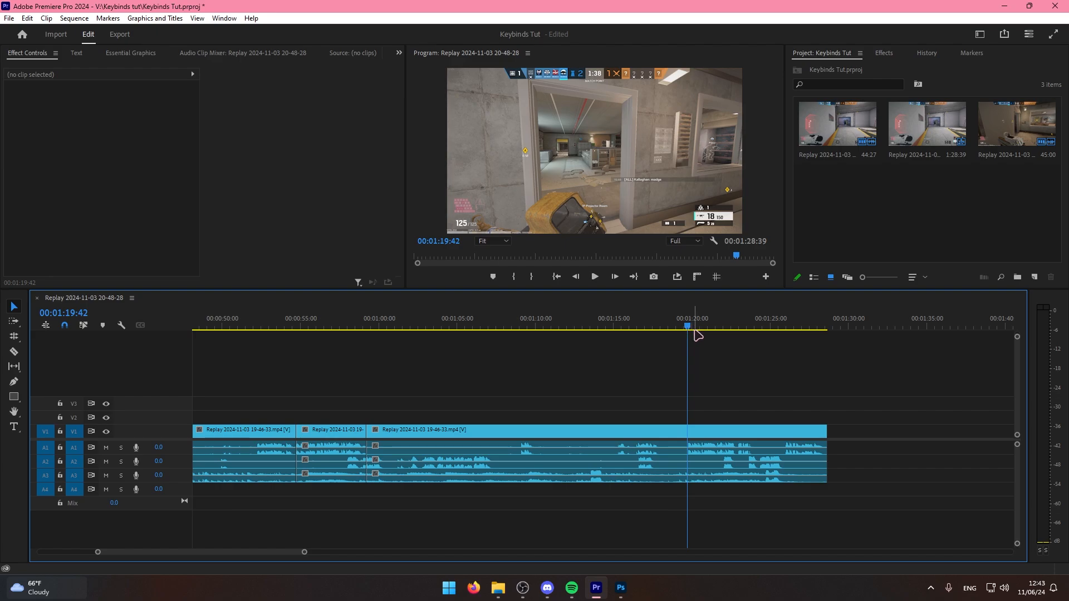
key(ctrl+k)
key(=)
key(=)
key(=)
key(-)
key(-)
key(-)
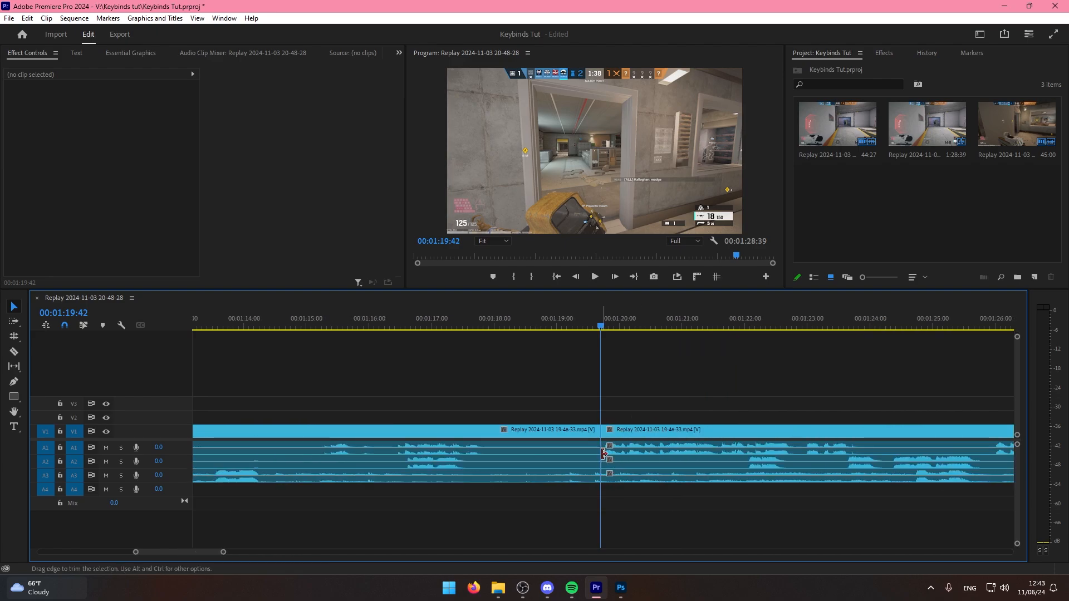
Label the clip between 00:00:59:14 and 00:01:19:42 white and place the playhead at 00:01:05:48.
drag(505, 393, 542, 515)
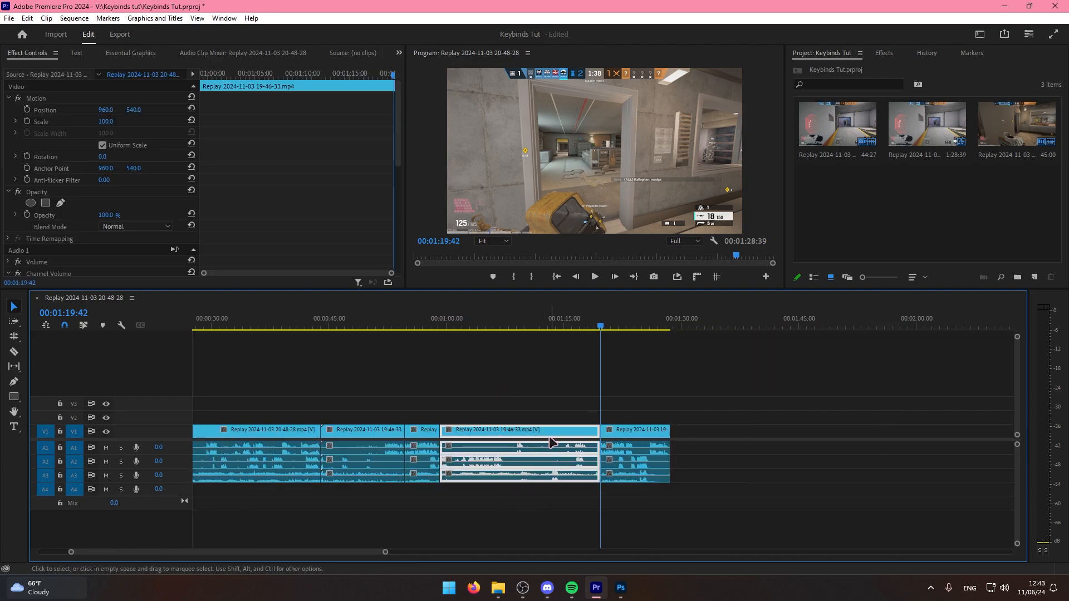
click(495, 326)
key(=)
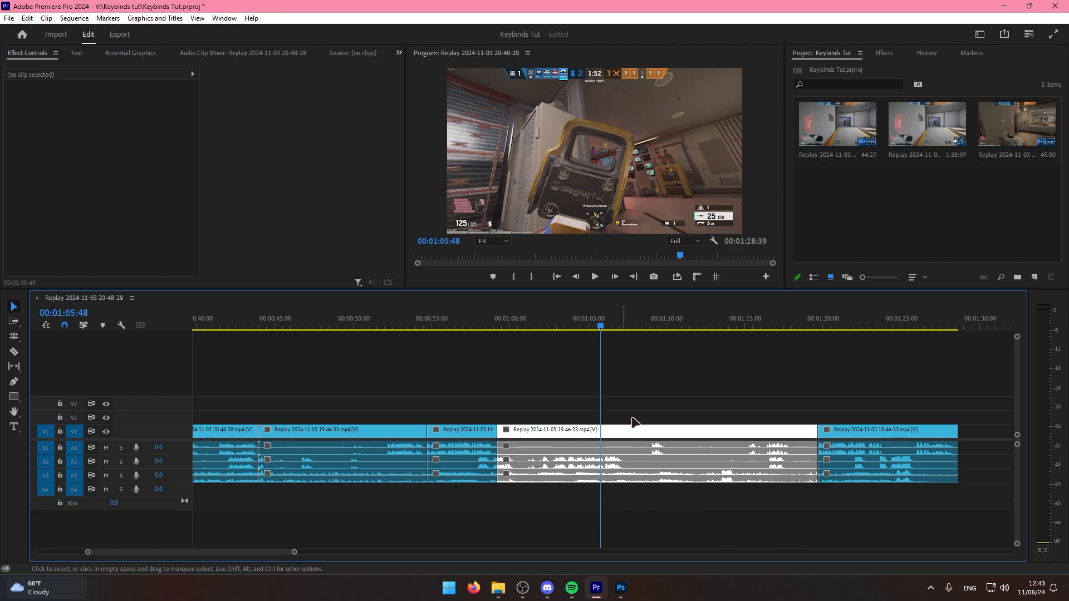
scroll(689, 460, down, 3)
Select the white clip, view the Z, X, C and Space key assignments in Photoshop, and return to Premiere Pro.
drag(582, 377, 477, 533)
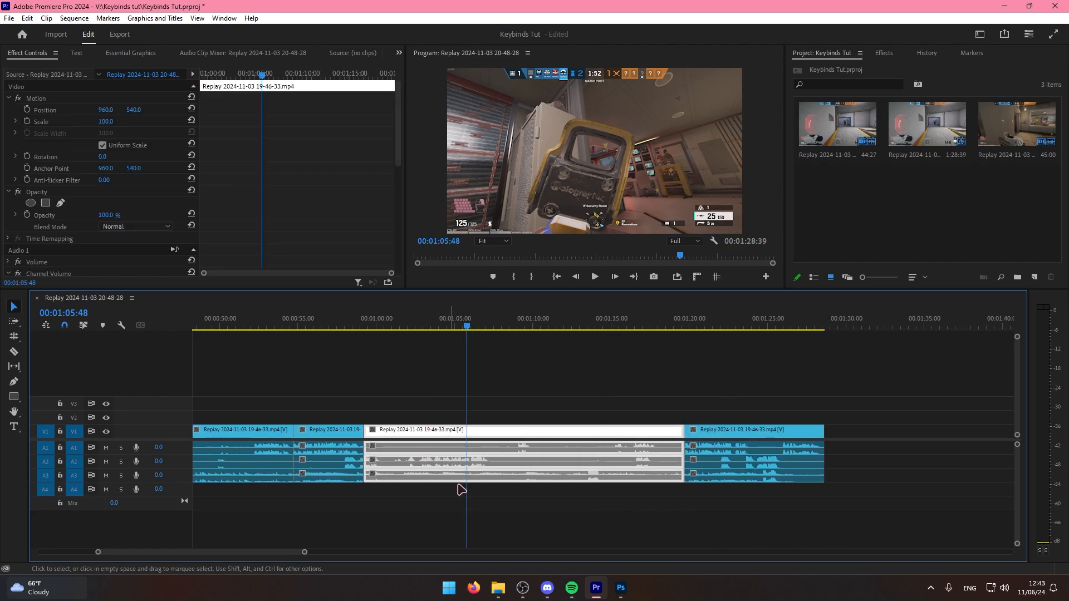
click(620, 587)
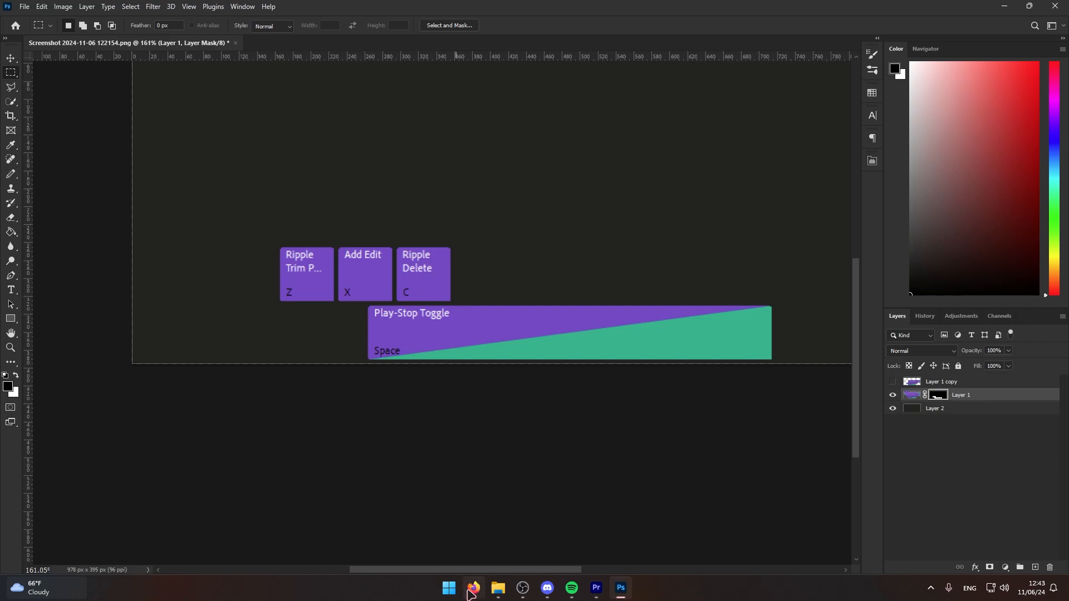
click(596, 587)
Try a Ripple Delete on the white clip, and undo it.
drag(572, 377, 533, 430)
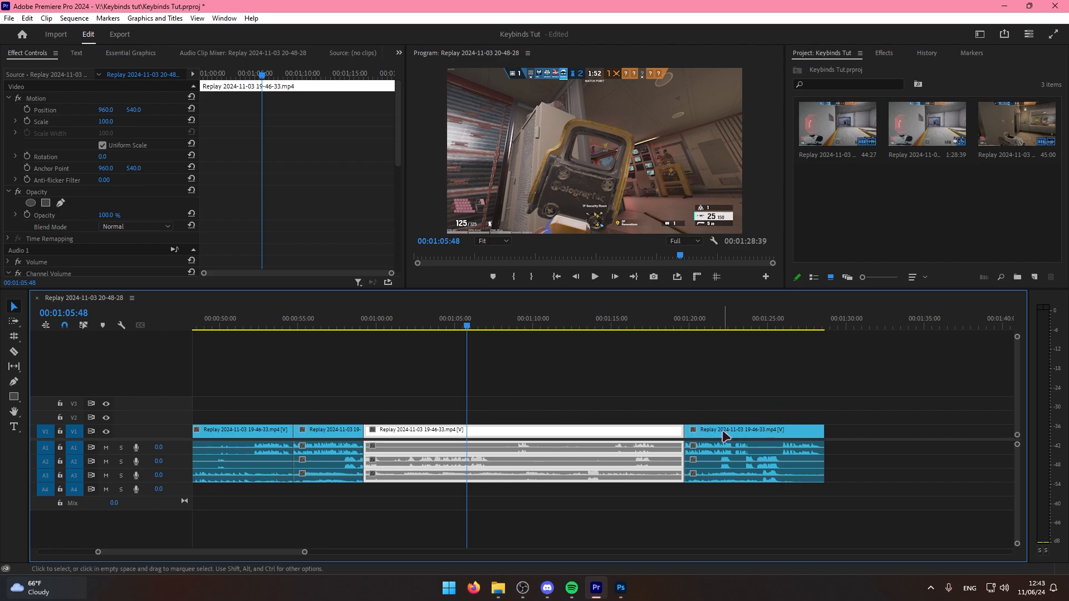
key(shift+Delete)
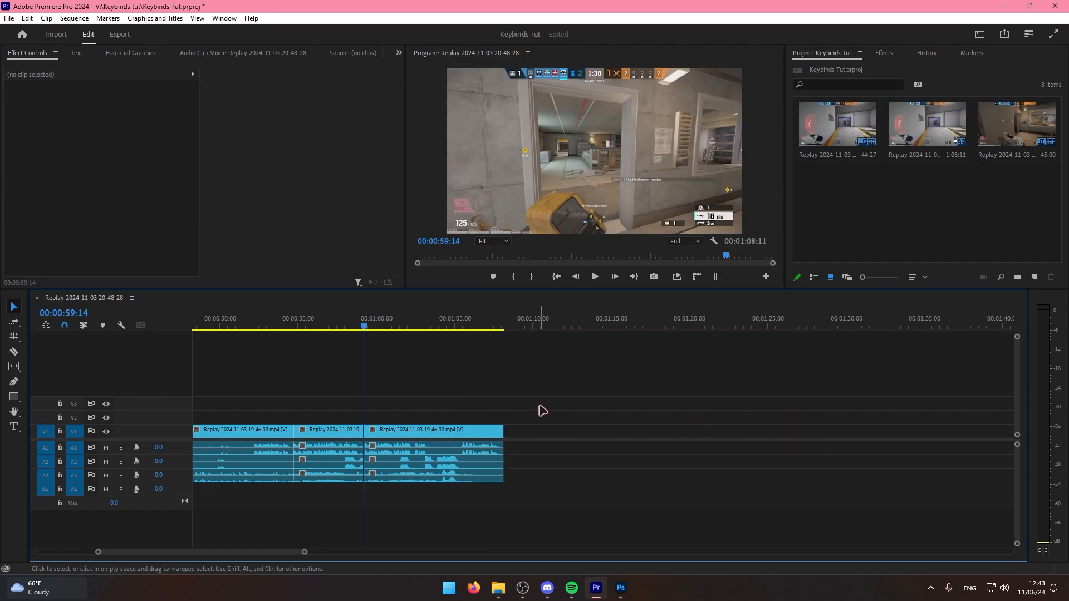
key(ctrl+z)
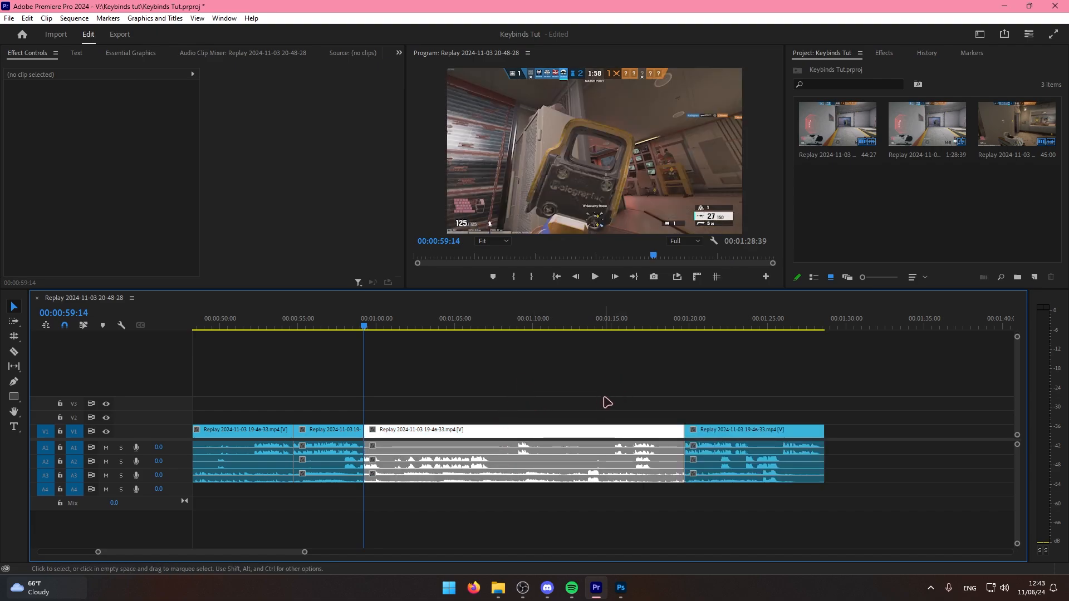
Split the white clip at two points about 7 seconds apart and ripple trim the section between them.
click(497, 326)
key(ctrl+k)
drag(498, 326, 613, 340)
key(ctrl+k)
key(q)
Add two edits near the start of the white section, the second at 00:01:01:59, and ripple delete the piece between them.
click(380, 326)
key(ctrl+k)
drag(379, 326, 408, 334)
key(ctrl+k)
drag(391, 394, 403, 503)
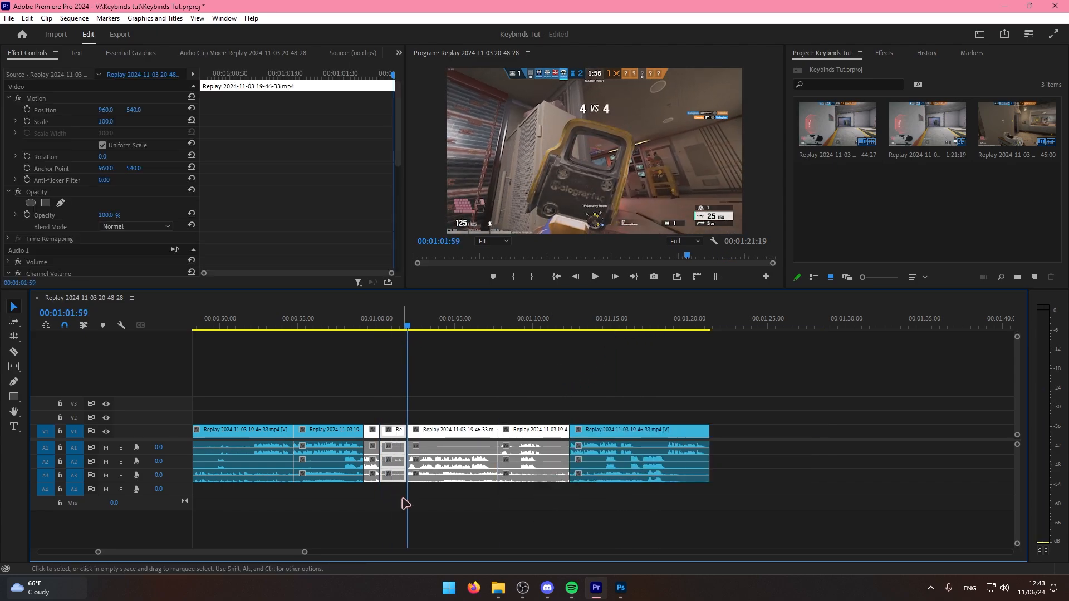
key(shift+Delete)
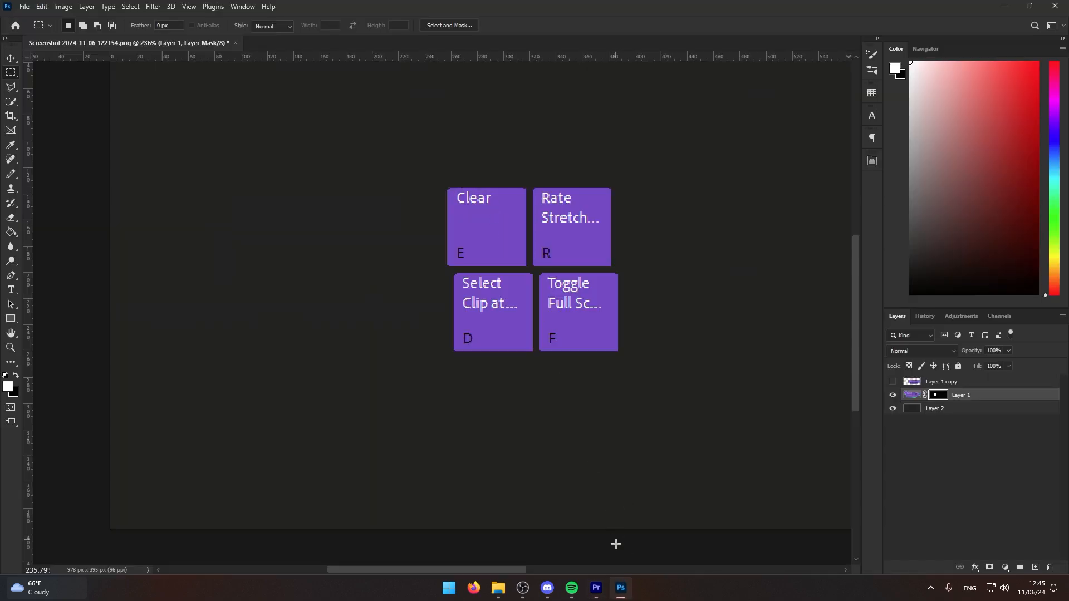
Return to Premiere Pro and clear the middle white clip, leaving a gap in the timeline.
click(596, 587)
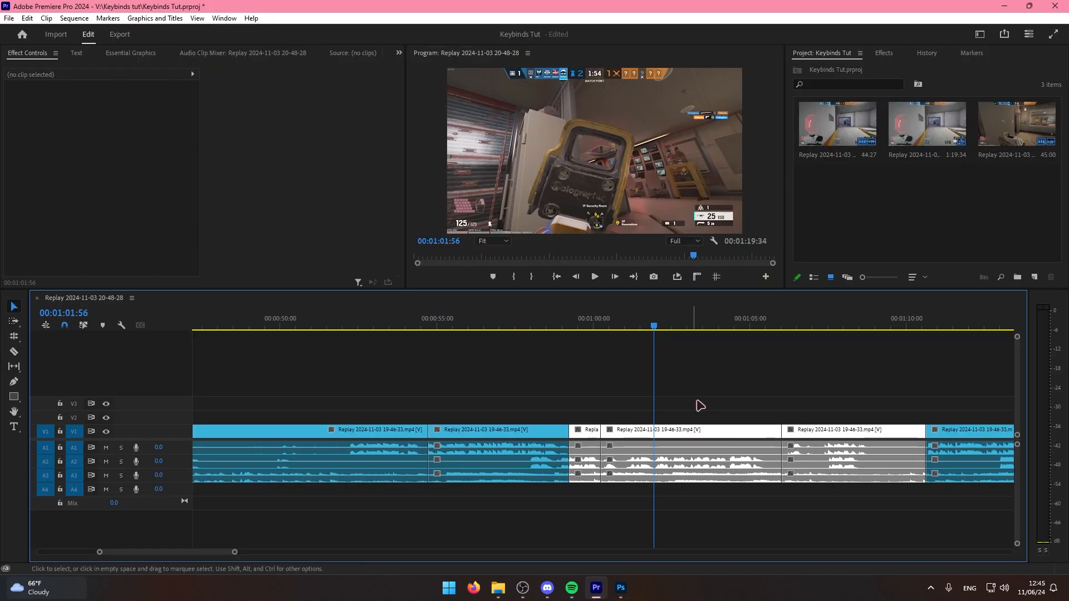
drag(846, 395, 585, 506)
click(723, 433)
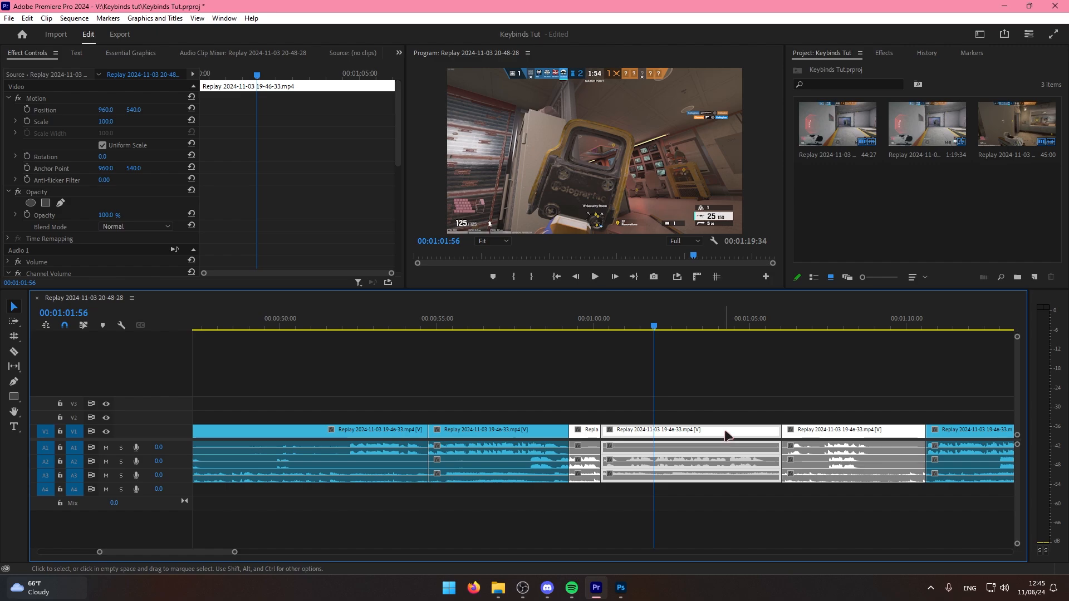
key(Delete)
scroll(694, 454, right, 3)
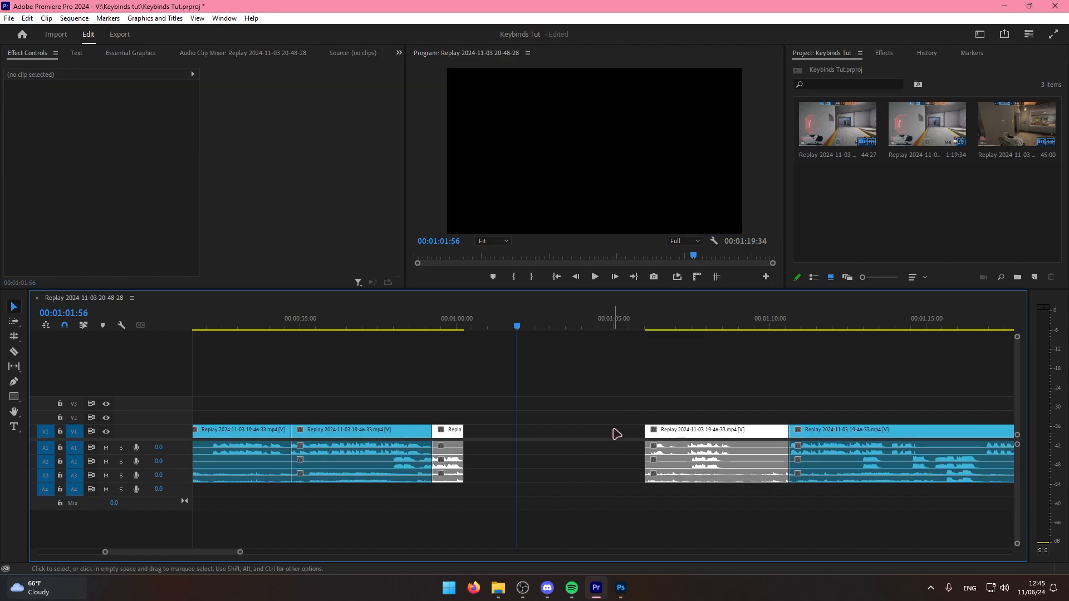
Try clearing the white clip after the gap, and undo the deletion.
drag(606, 390, 693, 536)
key(Delete)
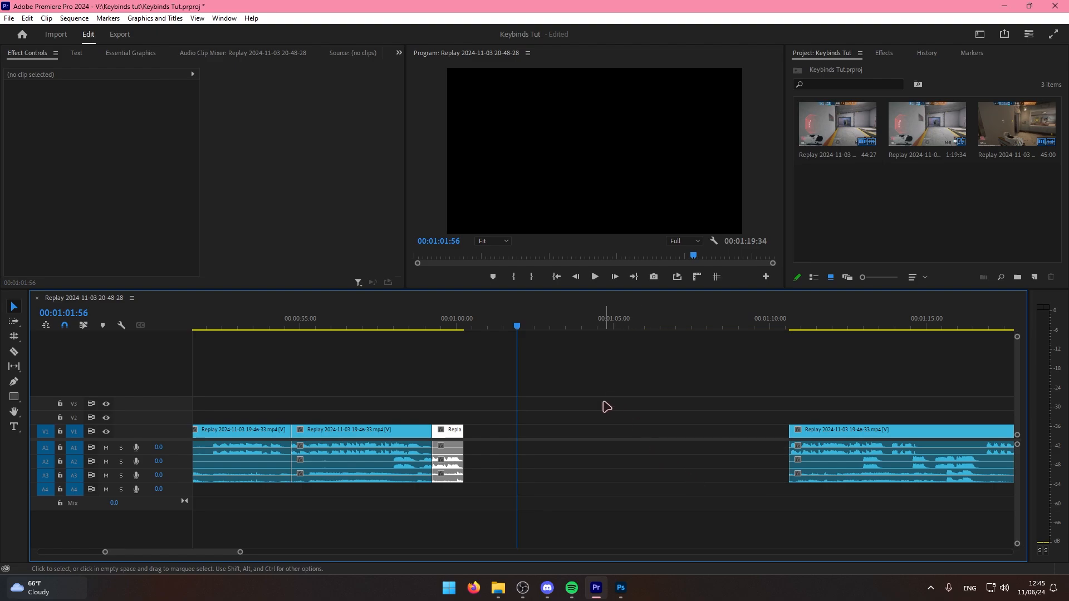
key(ctrl+z)
Clear the white clip after the gap and the short white clip before it.
click(660, 324)
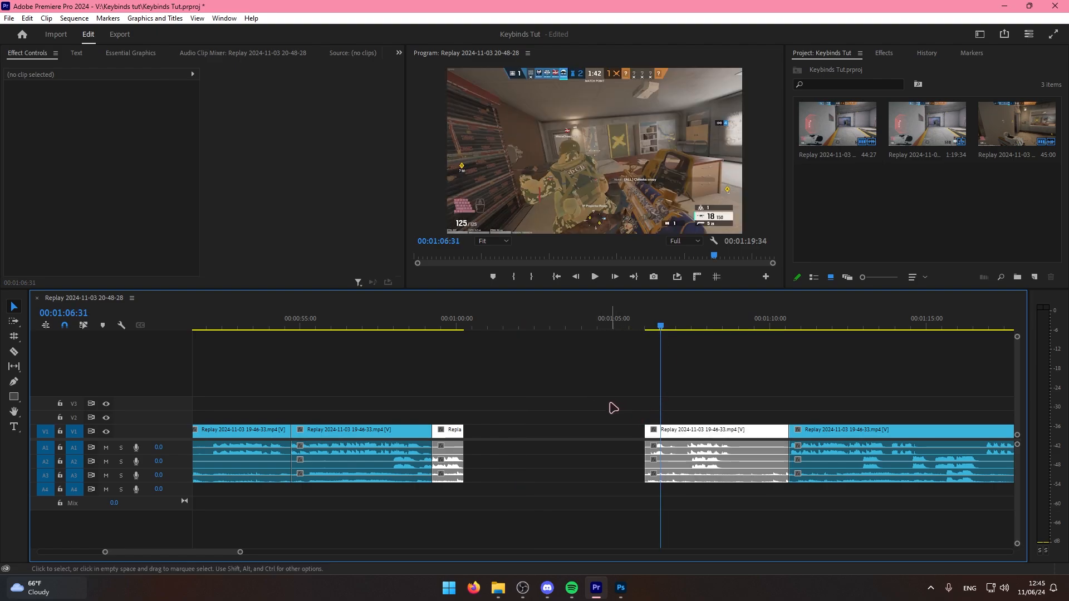
drag(549, 379, 713, 508)
drag(713, 399, 642, 506)
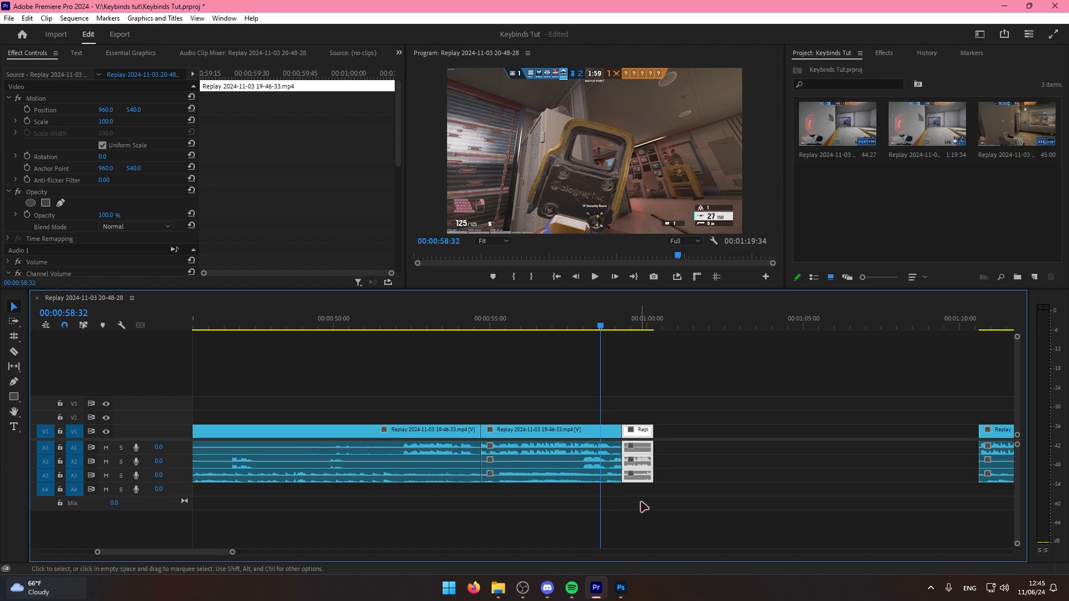
key(Delete)
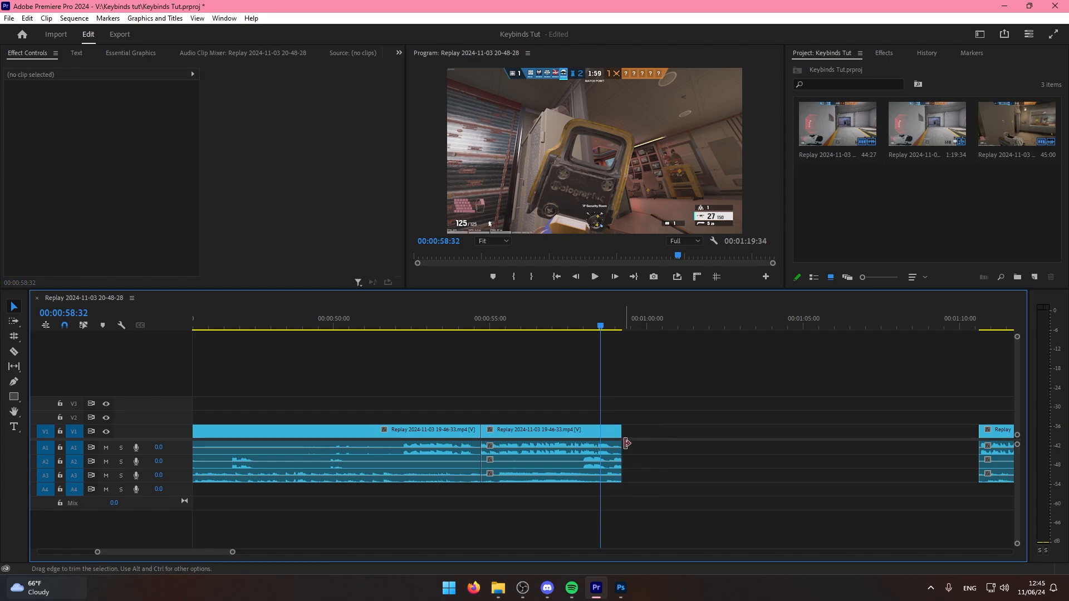
Try clearing the clip before the gap, view the E, R, D and F key assignments in Photoshop, and return to Premiere Pro.
click(611, 448)
key(Delete)
click(617, 461)
key(Delete)
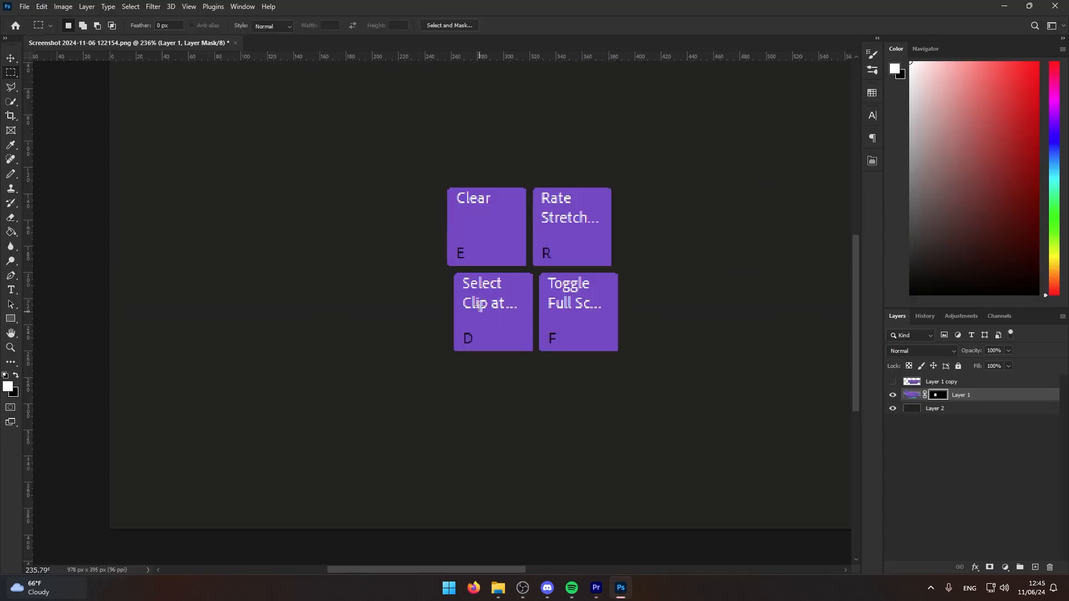
click(596, 588)
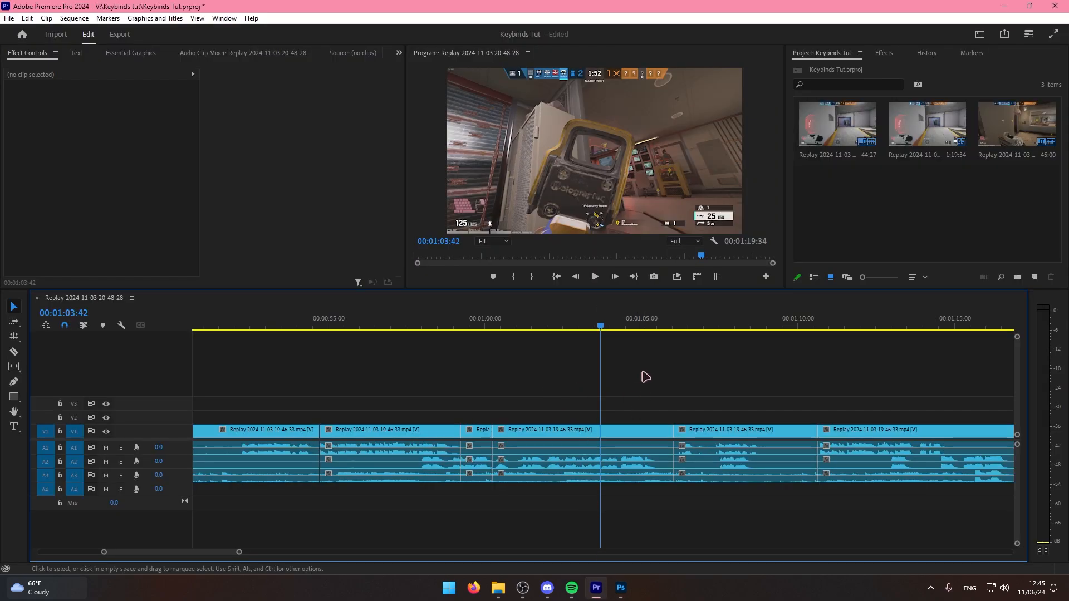
Select the clip under the playhead at 00:01:03:42 together with its audio.
key(d)
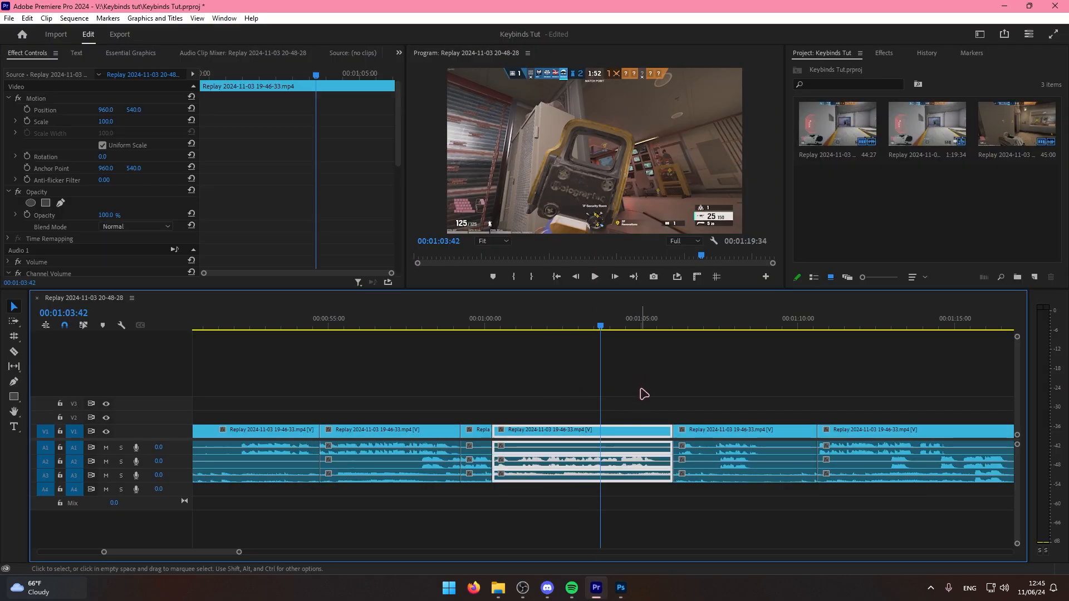
key(=)
key(minus)
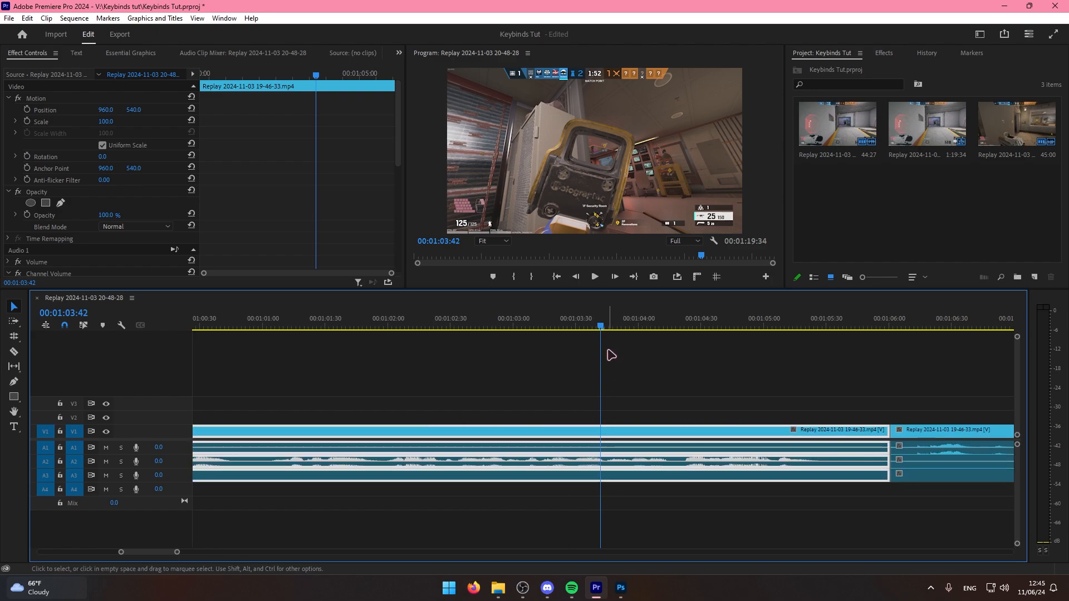
key(minus)
Stack the video of the last two clips on V2 and V3 over the playhead, and shift two of the audio clips below.
drag(657, 394, 690, 361)
drag(654, 431, 600, 417)
drag(724, 431, 598, 402)
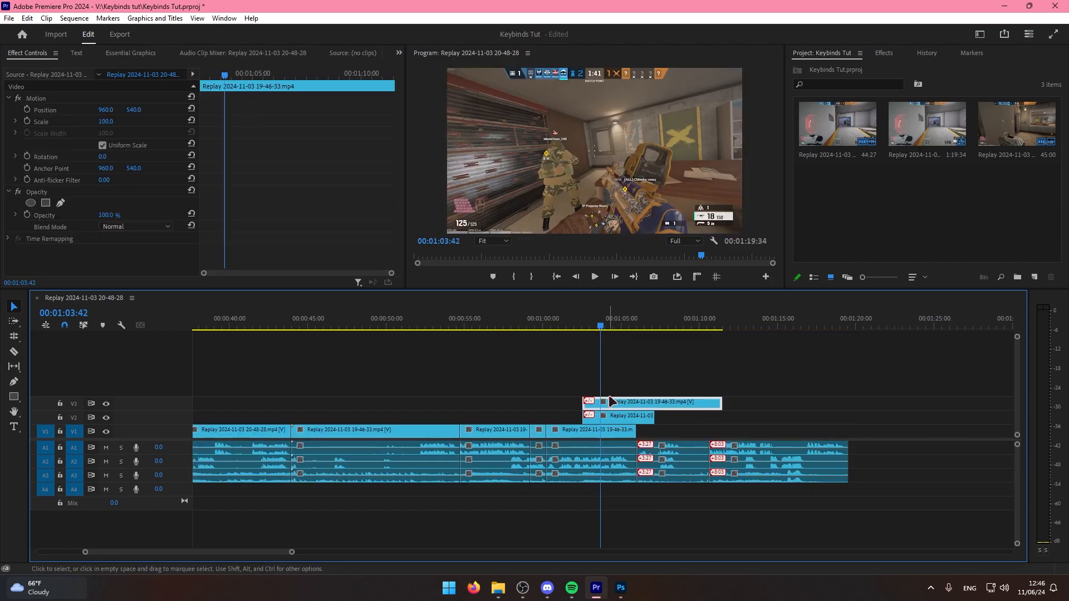
drag(575, 455, 634, 474)
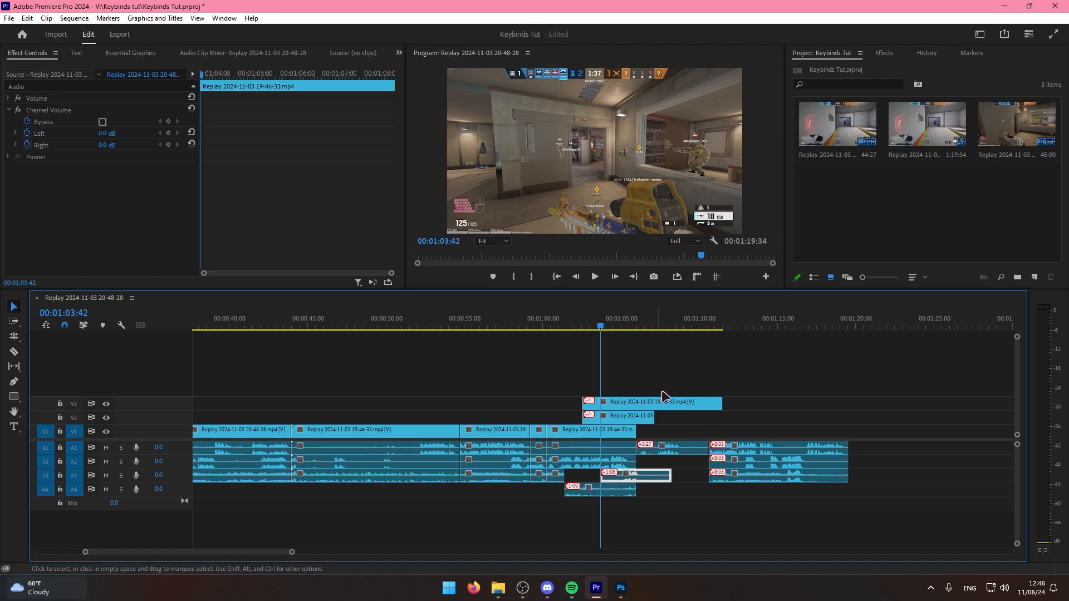
Place the playhead at 00:01:04:37 within the stacked clips and select the clips under it on the targeted tracks.
key(equal)
click(667, 364)
click(629, 323)
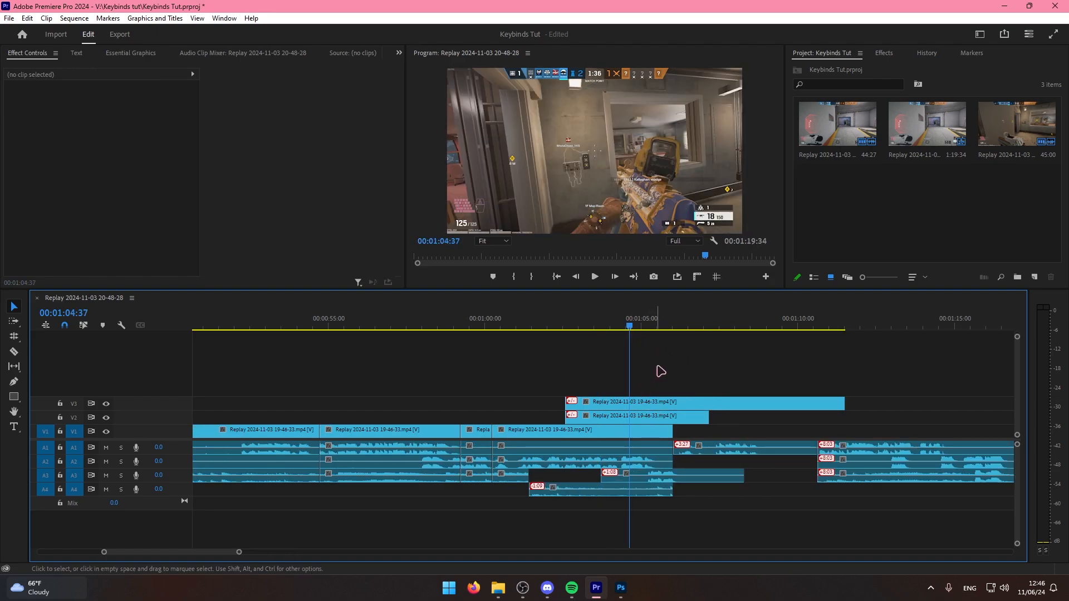
drag(669, 369, 650, 487)
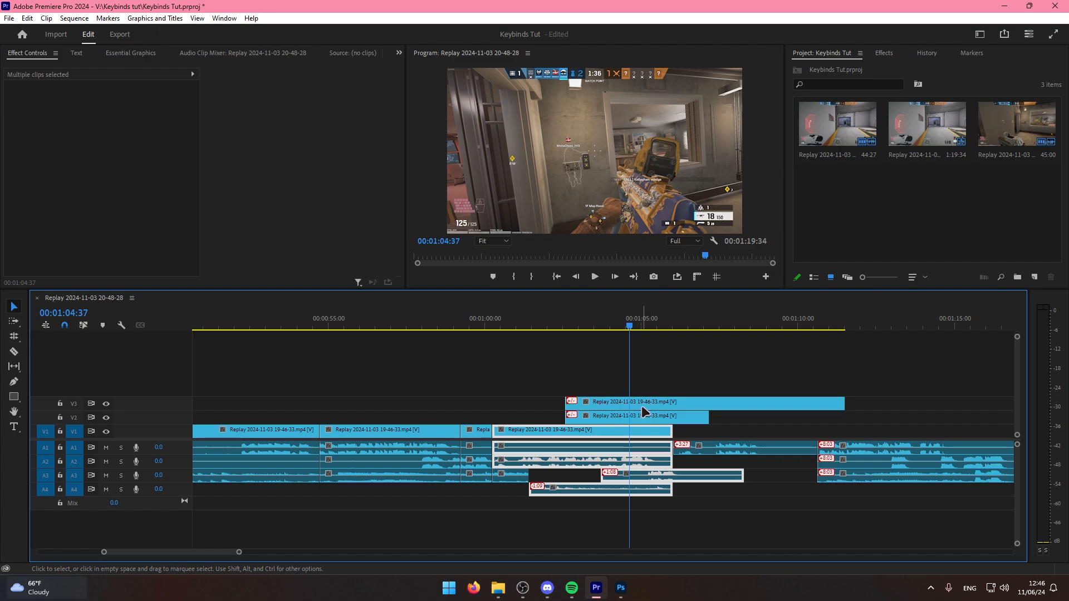
Target tracks V2 and V3 as well, and select the clips under the playhead across all tracks.
click(74, 418)
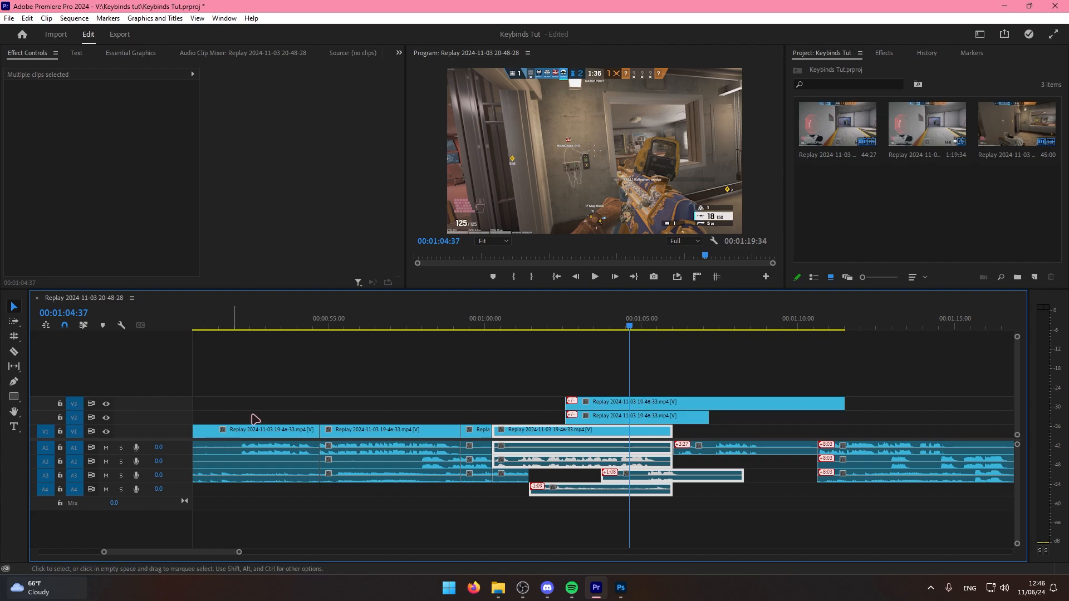
shift+click(622, 422)
click(668, 394)
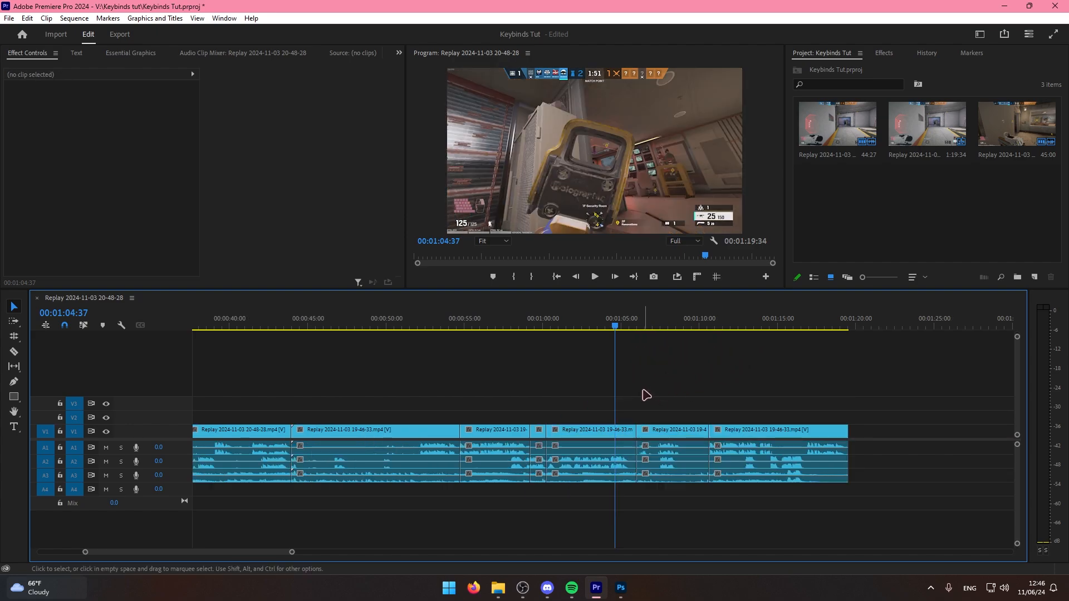
View the Rate Stretch key assignment in Photoshop and return to Premiere Pro.
click(653, 325)
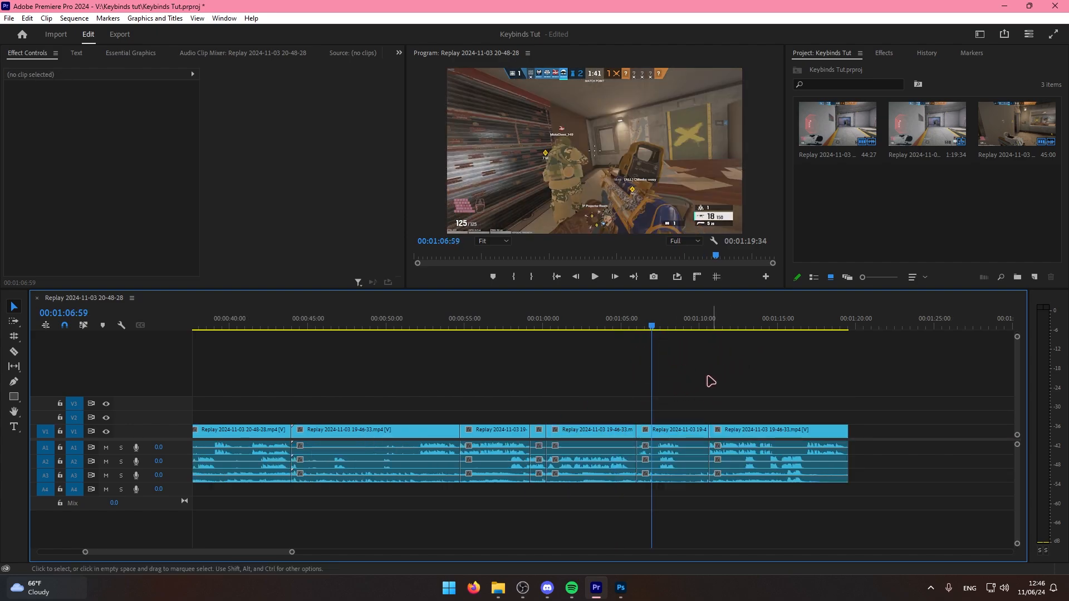
click(613, 594)
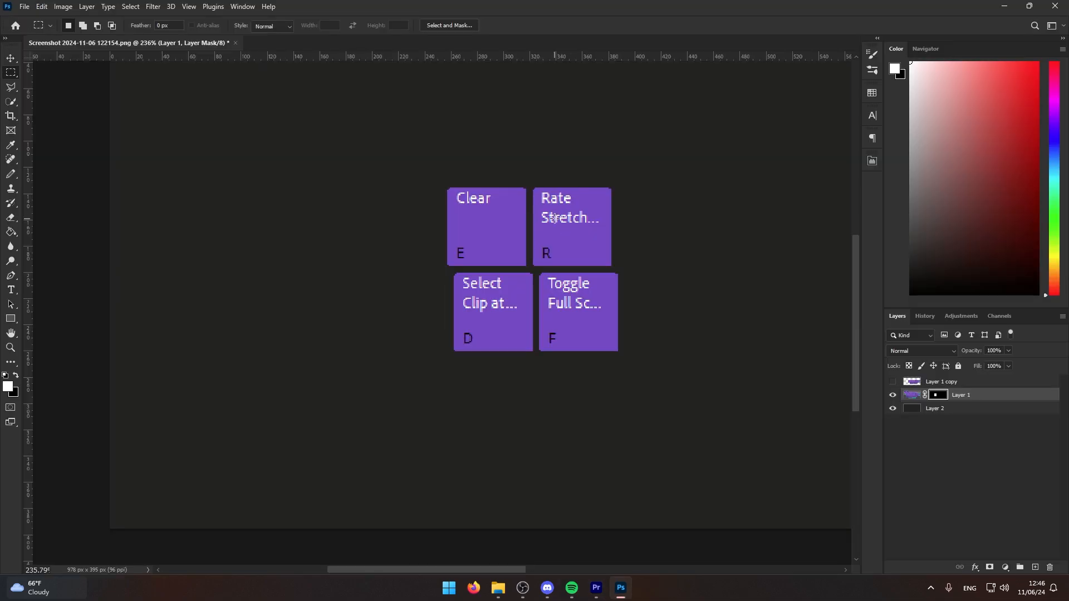
click(596, 588)
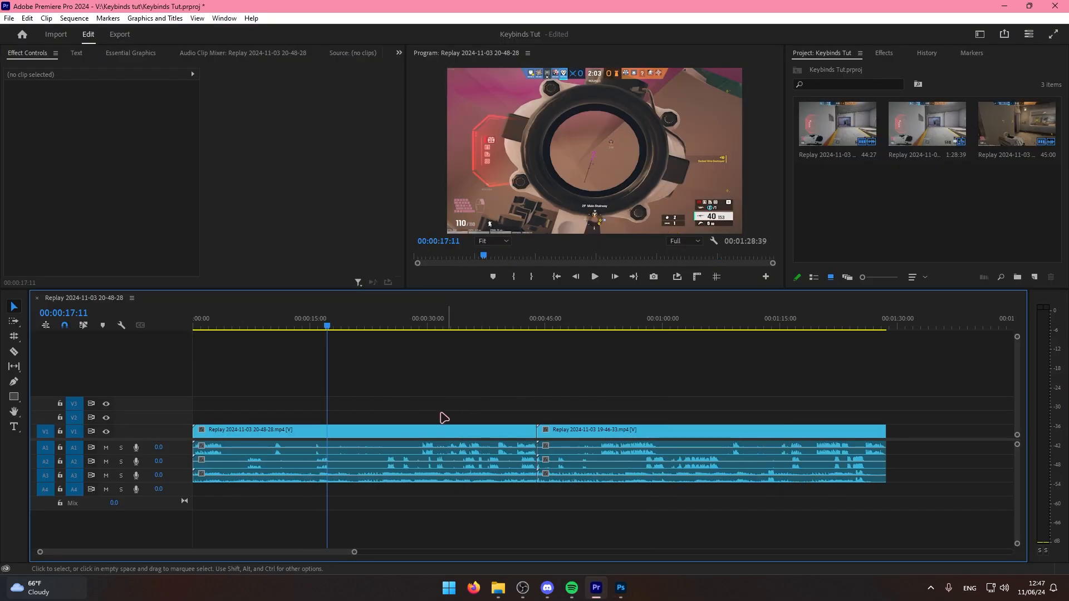
Rate-stretch the first clip shorter to a speed of 230.39%, preview it, and undo the stretch.
drag(386, 383, 346, 489)
key(r)
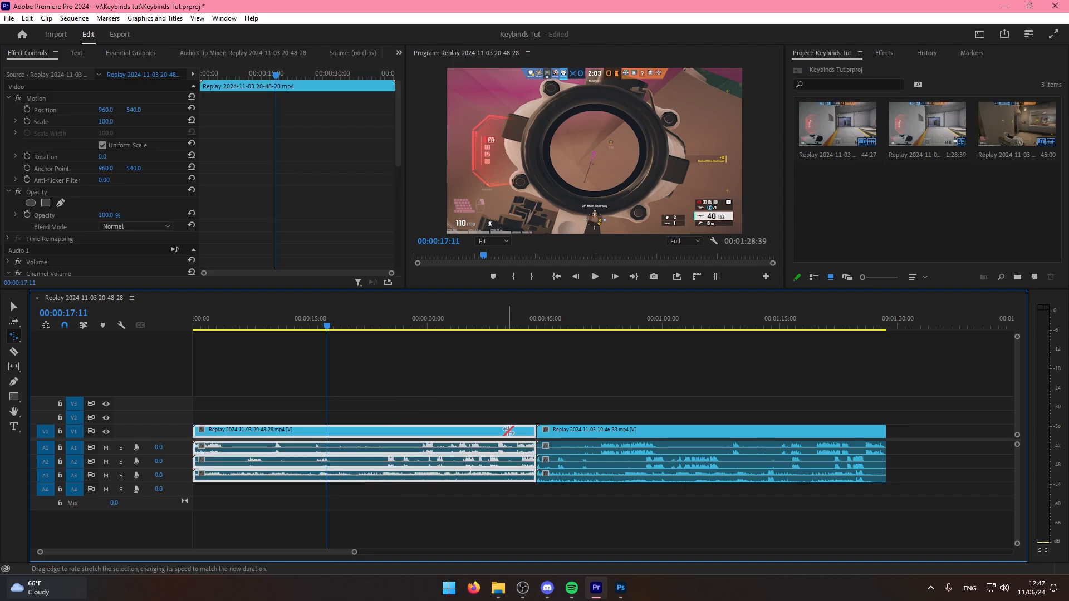
drag(532, 433, 341, 433)
click(227, 326)
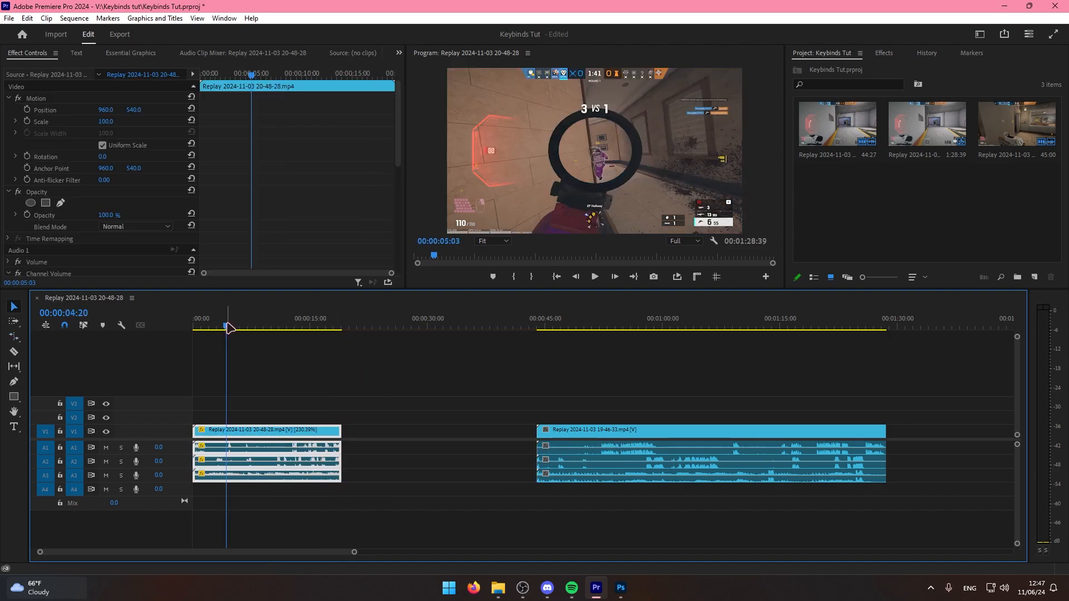
key(v)
click(337, 369)
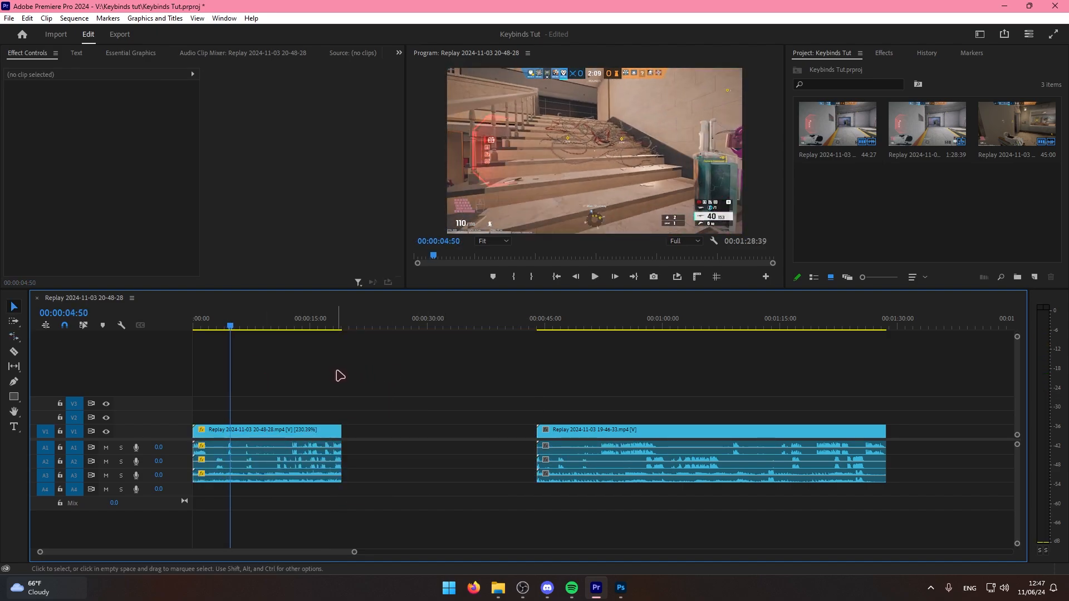
key(ctrl+z)
Rate-stretch the second clip down to a duration of about 00:00:11:41 and play back the sped-up clip.
click(791, 322)
drag(724, 381, 675, 511)
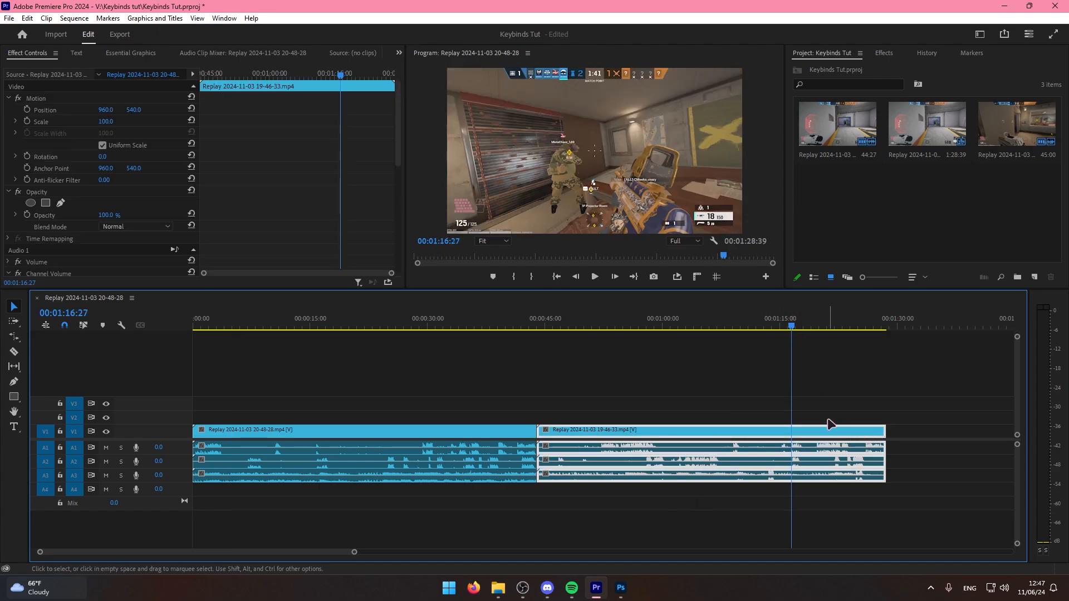
key(r)
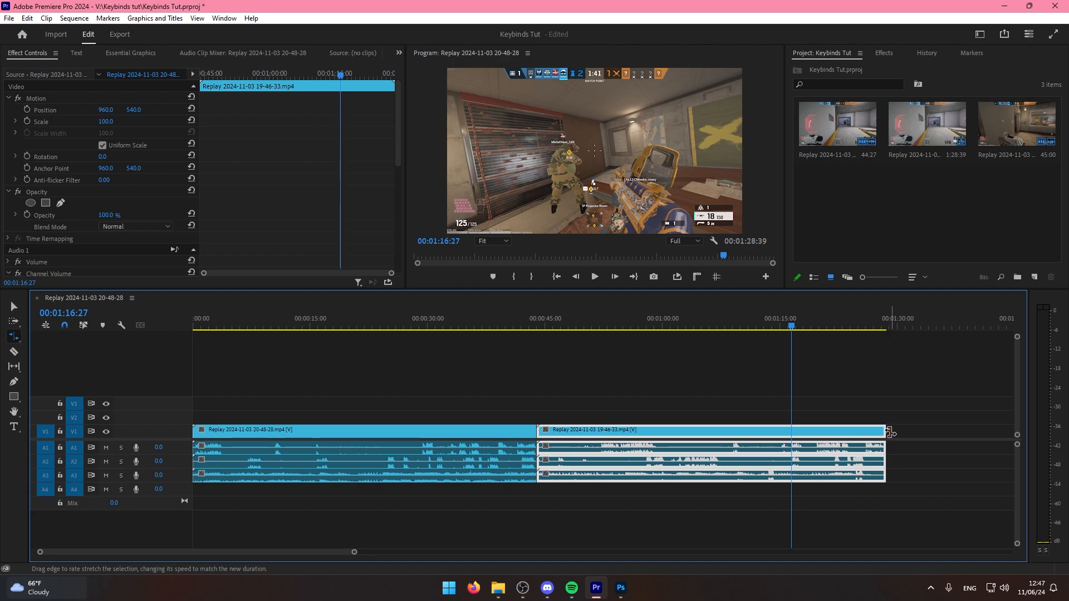
scroll(892, 441, up, 5)
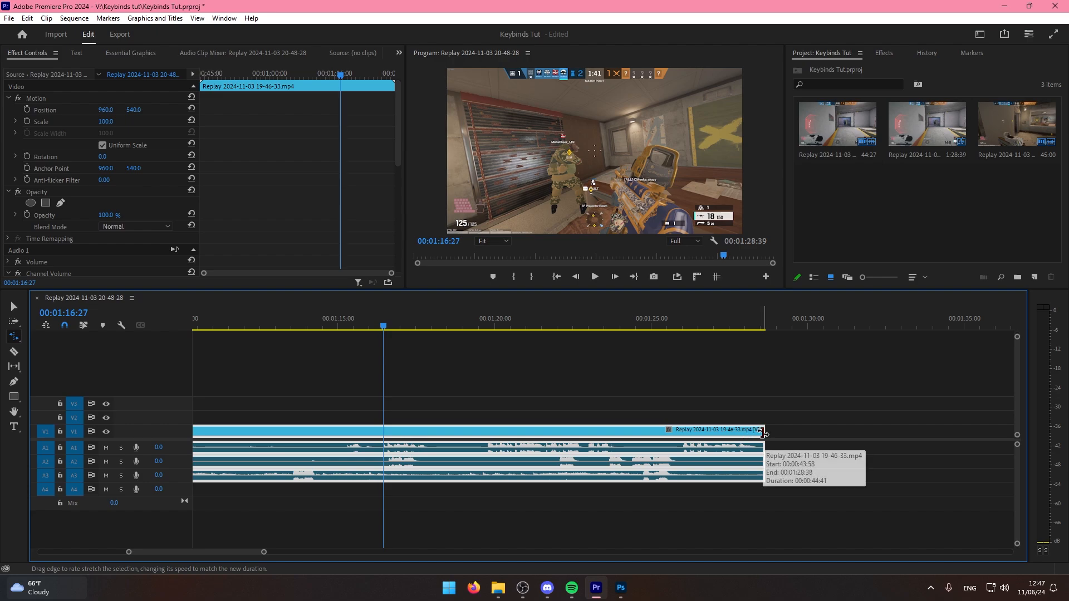
scroll(758, 437, down, 4)
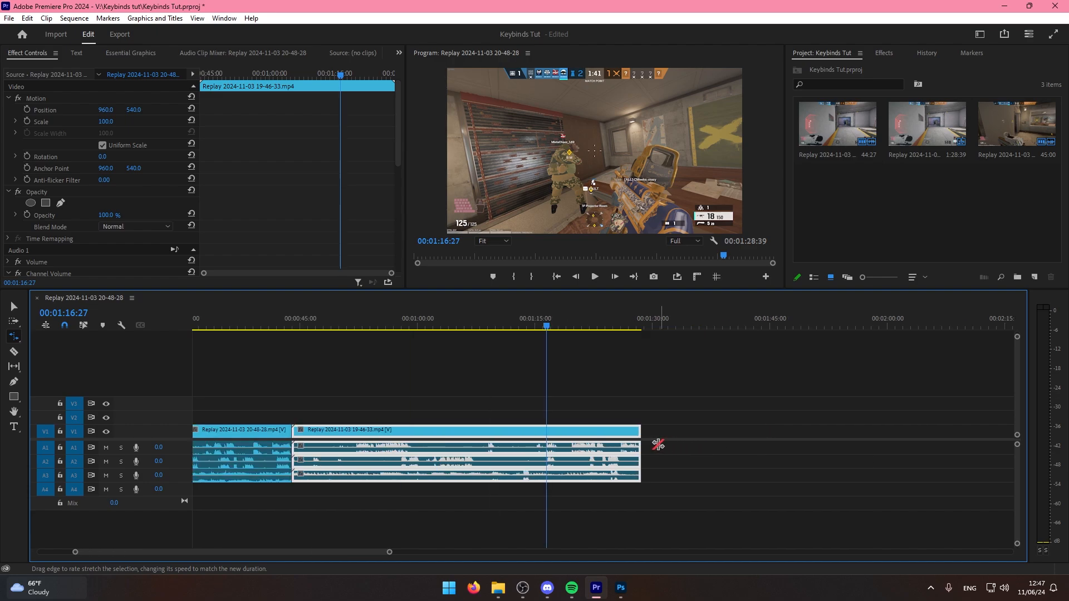
drag(638, 431, 380, 429)
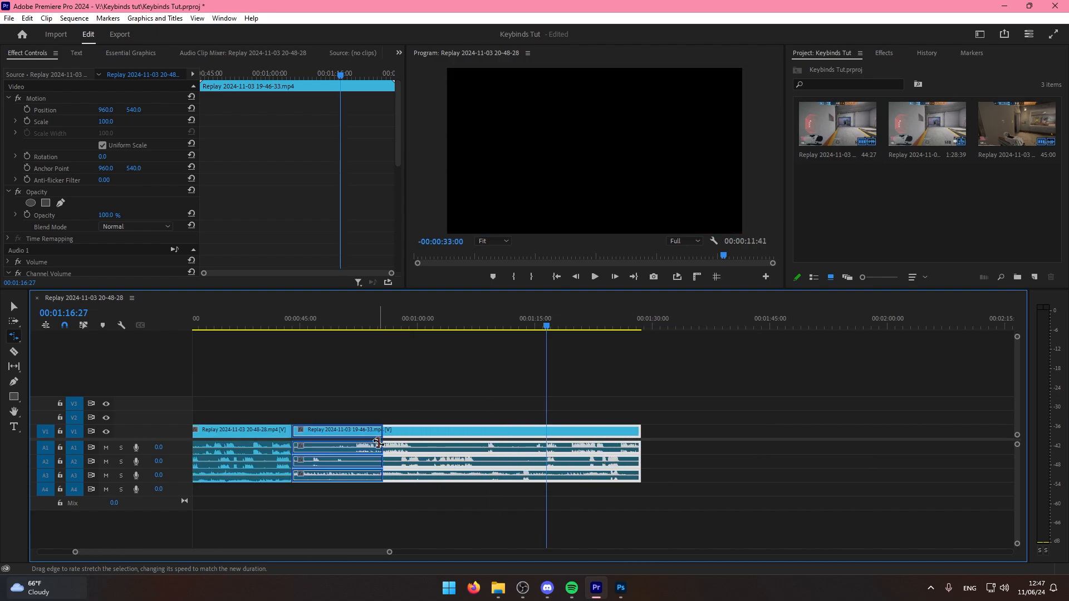
key(v)
click(319, 326)
click(421, 376)
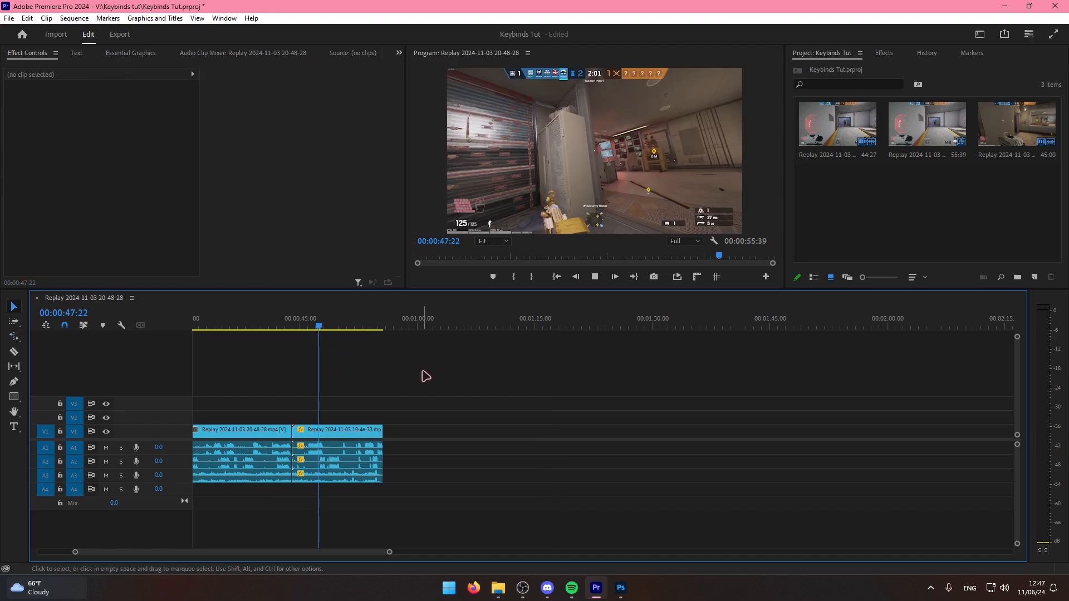
key(space)
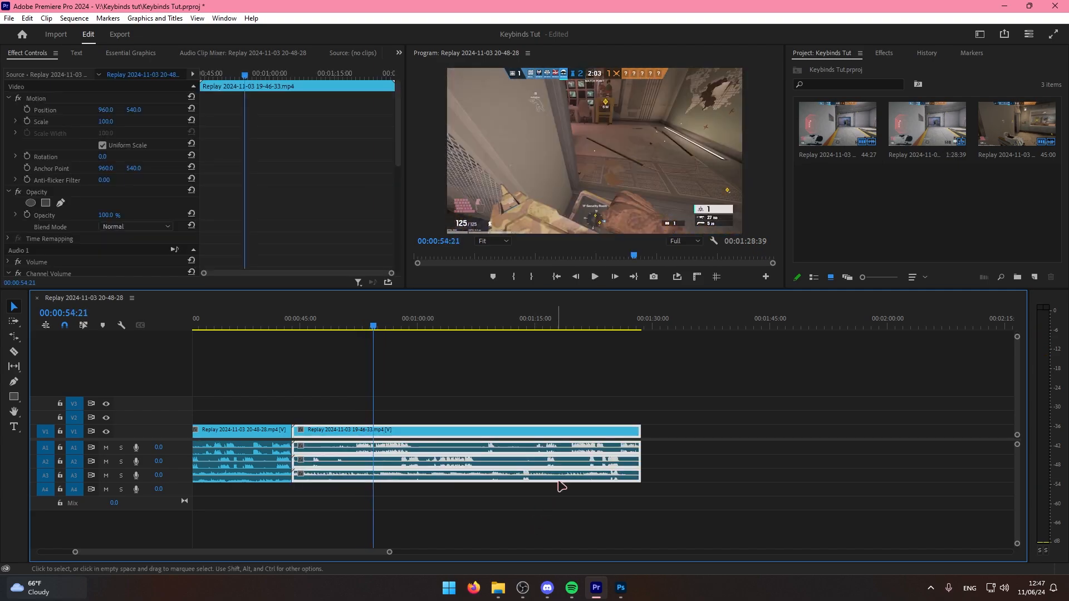
Rate-stretch the second clip longer to a speed of 35.17%, play it back, and undo the stretch.
key(r)
drag(534, 432, 861, 432)
key(v)
click(586, 348)
key(space)
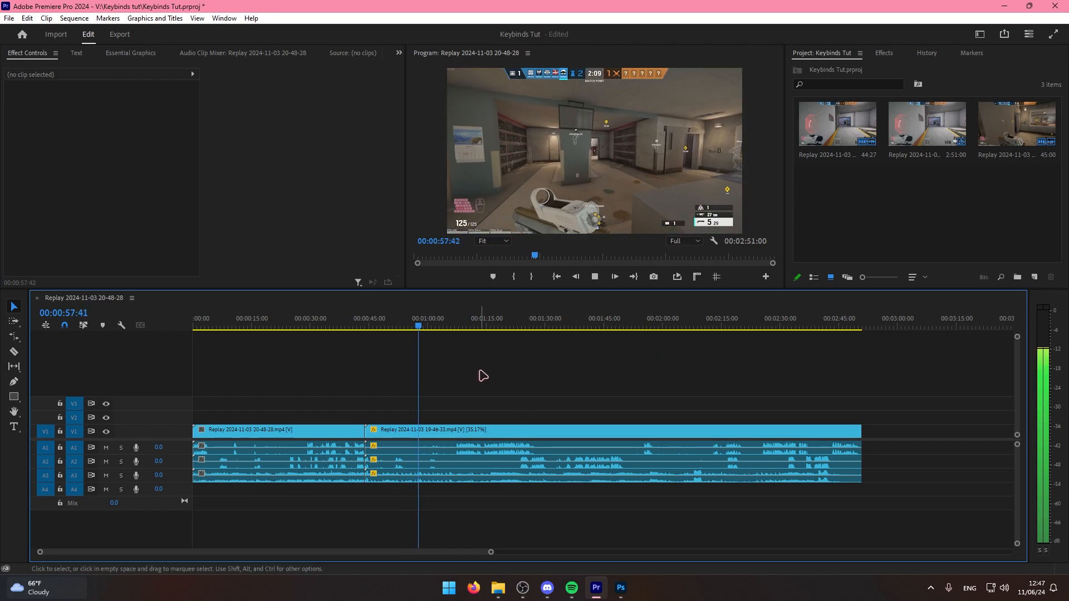
click(467, 325)
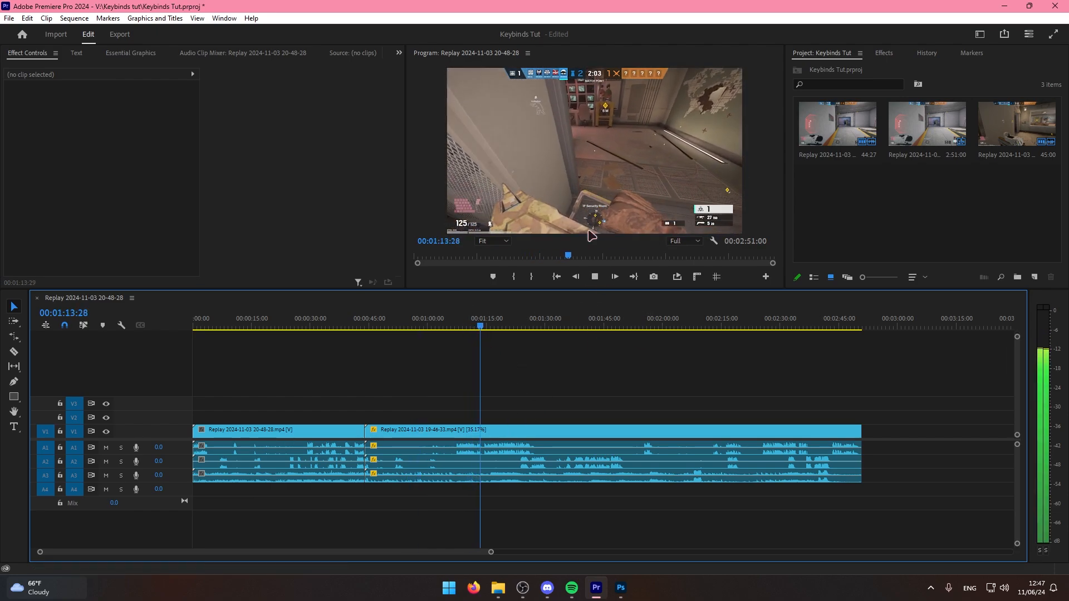
key(space)
key(ctrl+z)
Add two edits in the second clip, at about 00:01:18 and at 00:01:19:34, isolating a short piece.
key(=)
key(=)
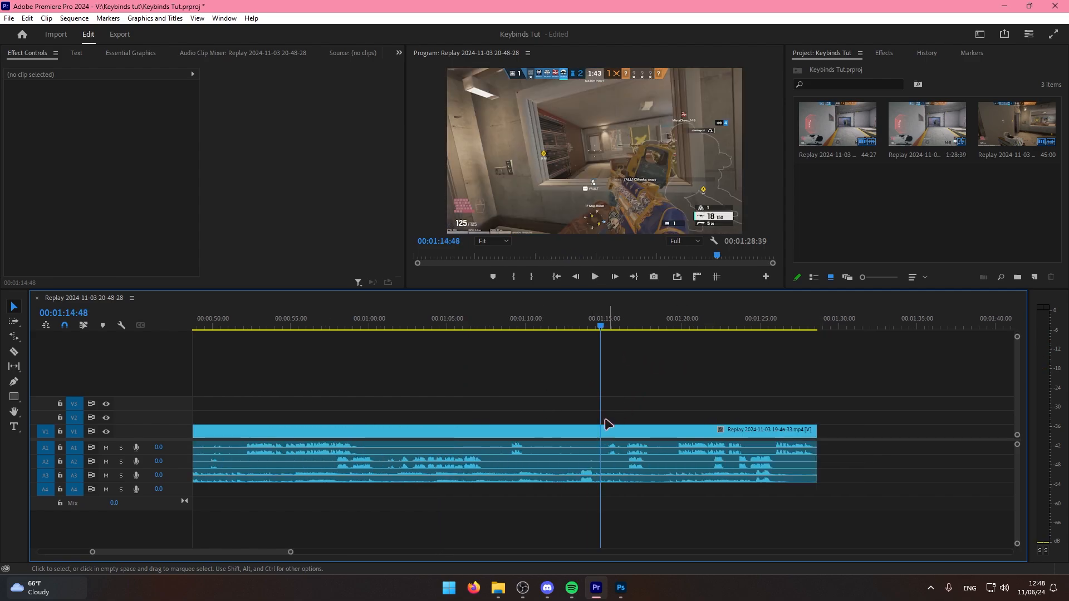
drag(668, 323, 618, 328)
key(=)
key(ctrl+k)
key(ctrl+k)
Move the last piece of the clip about 6 seconds later, leaving a gap after the short piece.
drag(785, 367, 710, 509)
key(-)
drag(646, 434, 738, 435)
Rate-stretch the short piece into the gap to slow it to 31.72% speed.
key(=)
key(=)
drag(644, 407, 587, 496)
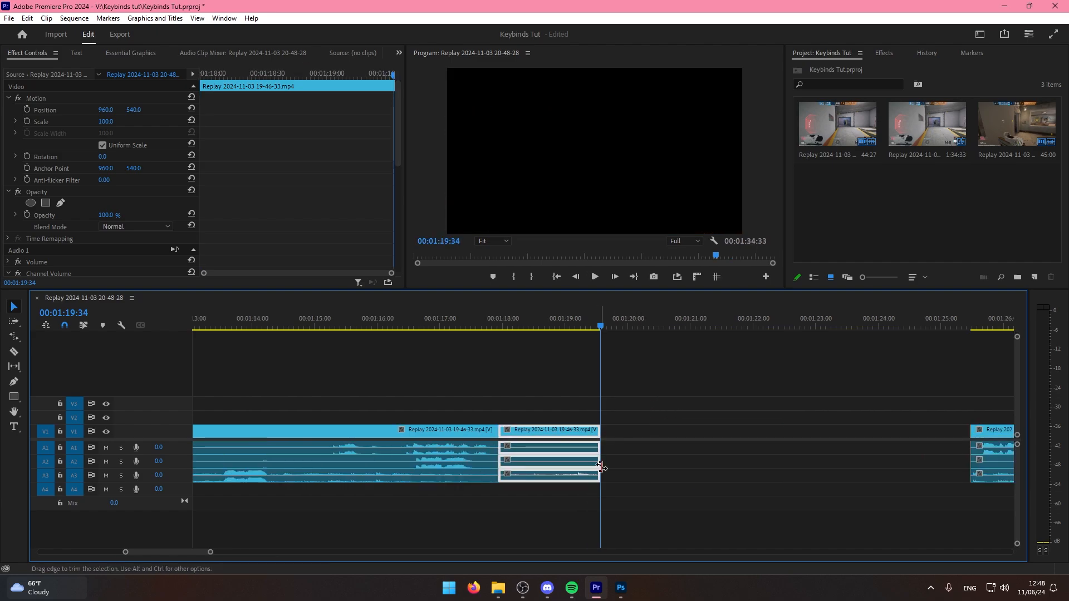
key(r)
drag(595, 433, 820, 432)
key(v)
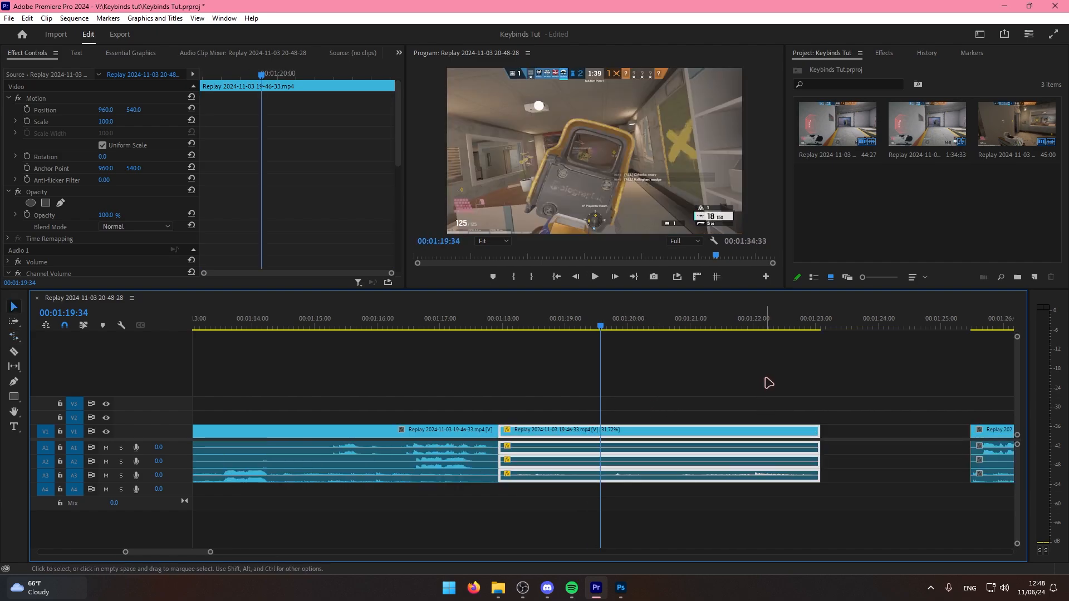
Ripple delete the remaining gap after the slowed piece.
click(852, 434)
right_click(850, 432)
click(868, 437)
Play back the slowed piece and its transition into the following clip.
click(789, 325)
key(space)
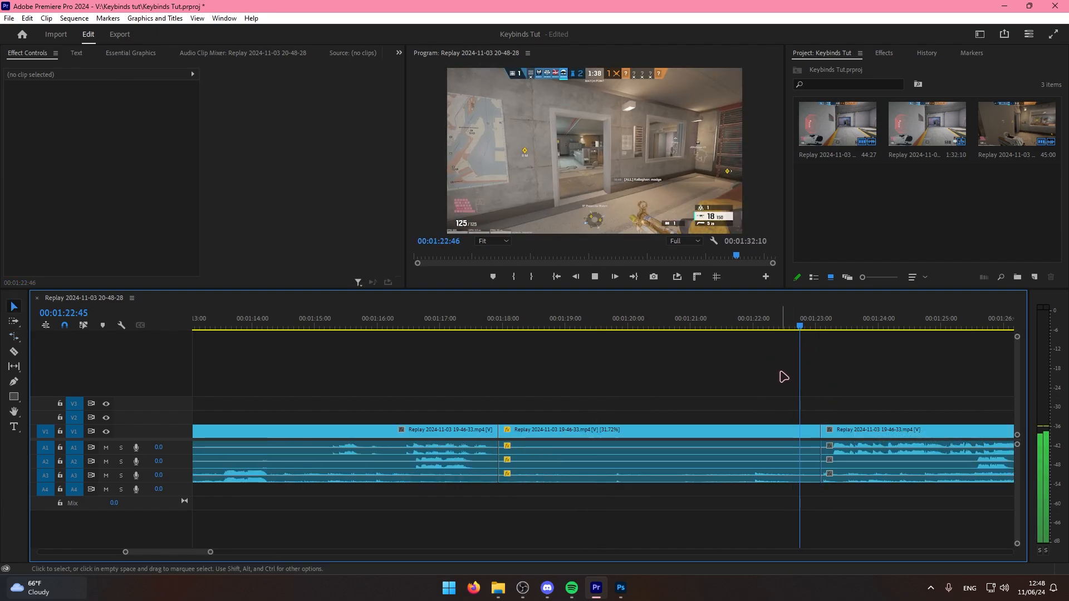
click(574, 329)
key(minus)
key(minus)
key(minus)
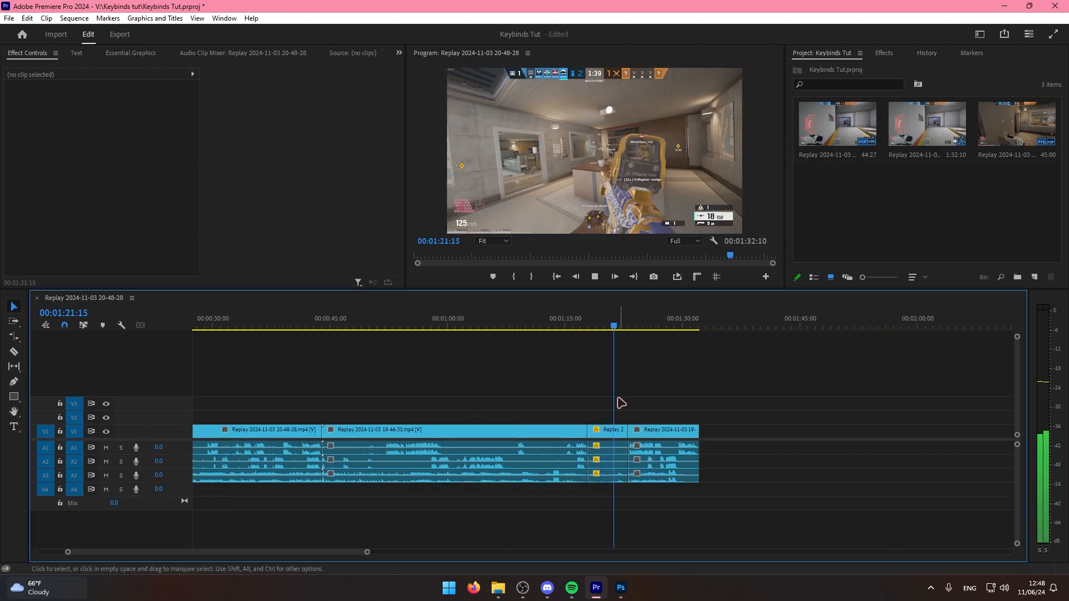
key(space)
Add an edit in the first clip at 00:00:23:54.
key(equal)
key(minus)
key(minus)
drag(208, 326, 286, 326)
click(315, 445)
key(ctrl+k)
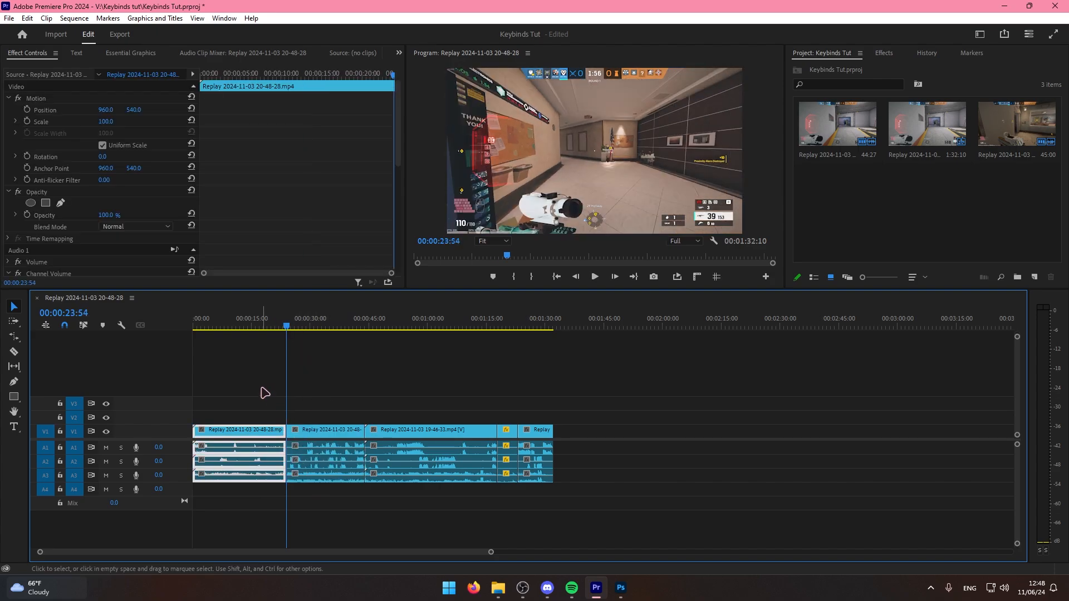
Rate-stretch the first piece down to about 6 seconds, closing the gap after it, and play the sequence from its start.
key(r)
drag(284, 432, 215, 433)
key(v)
right_click(250, 434)
key(Home)
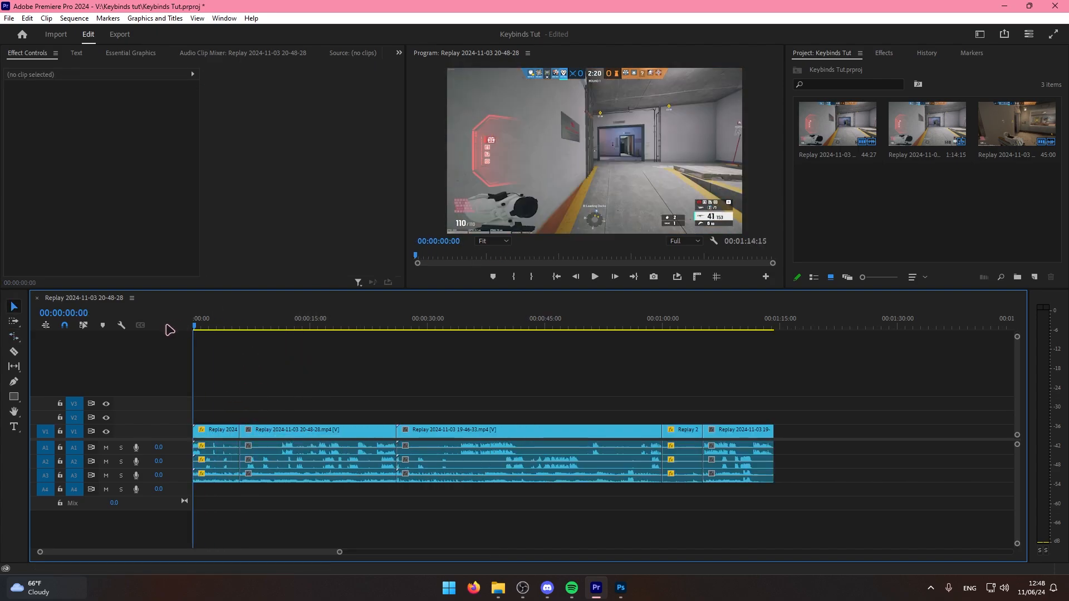
key(space)
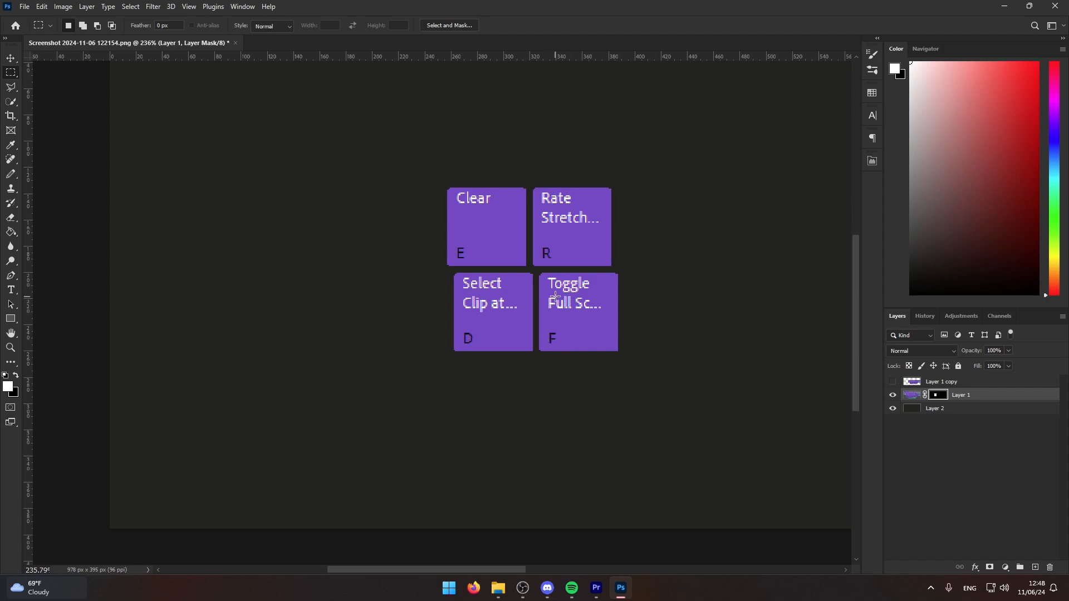
Return to Premiere Pro and play the program in full screen from 00:00:56:15, leaving full screen at the end.
click(597, 588)
click(635, 326)
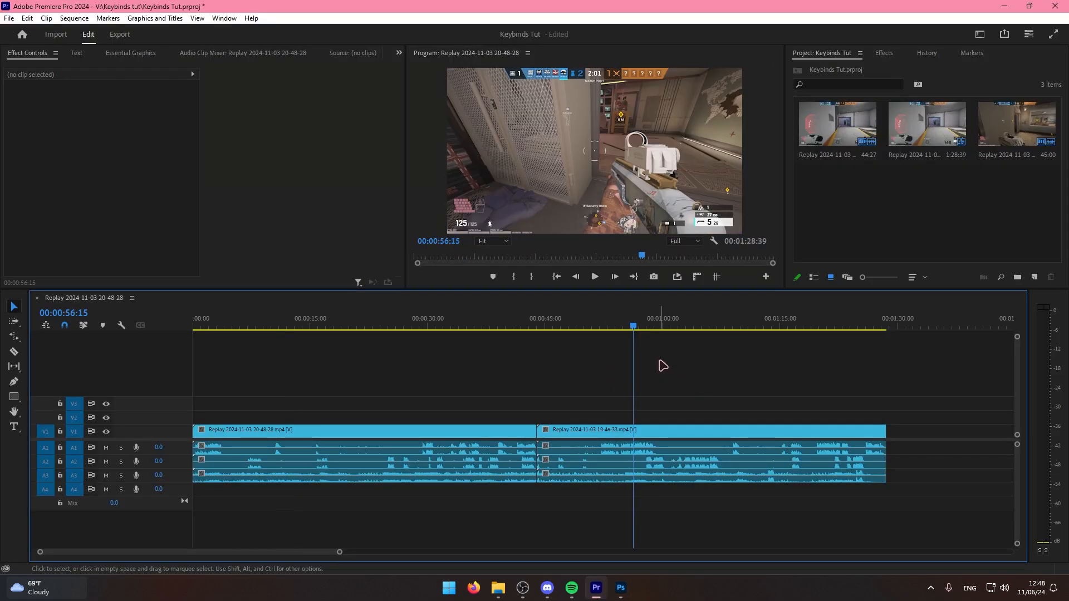
key(ctrl+grave)
key(ctrl+grave)
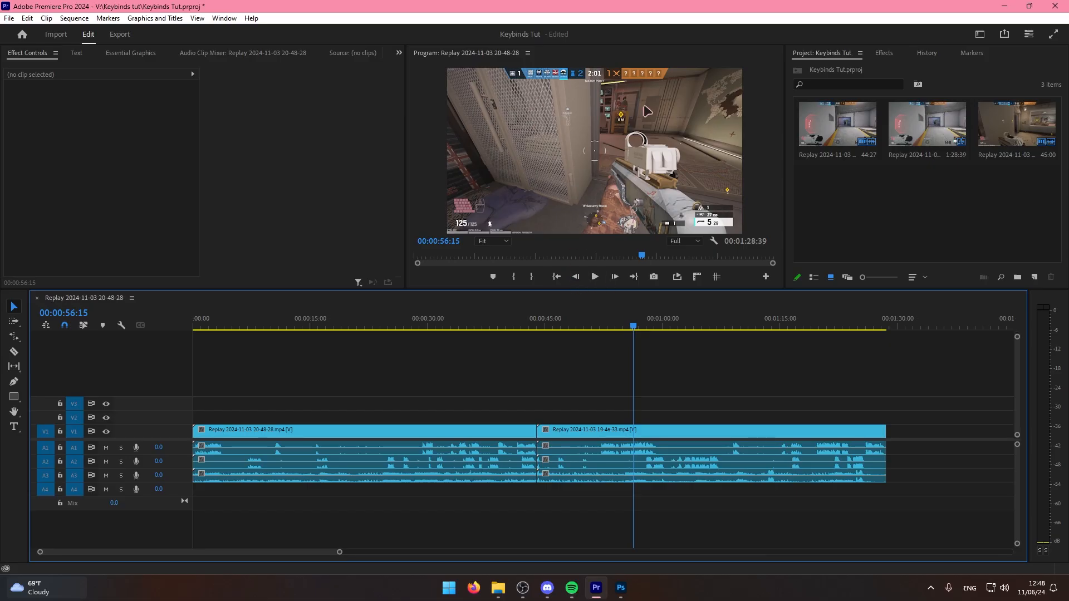
key(ctrl+grave)
key(space)
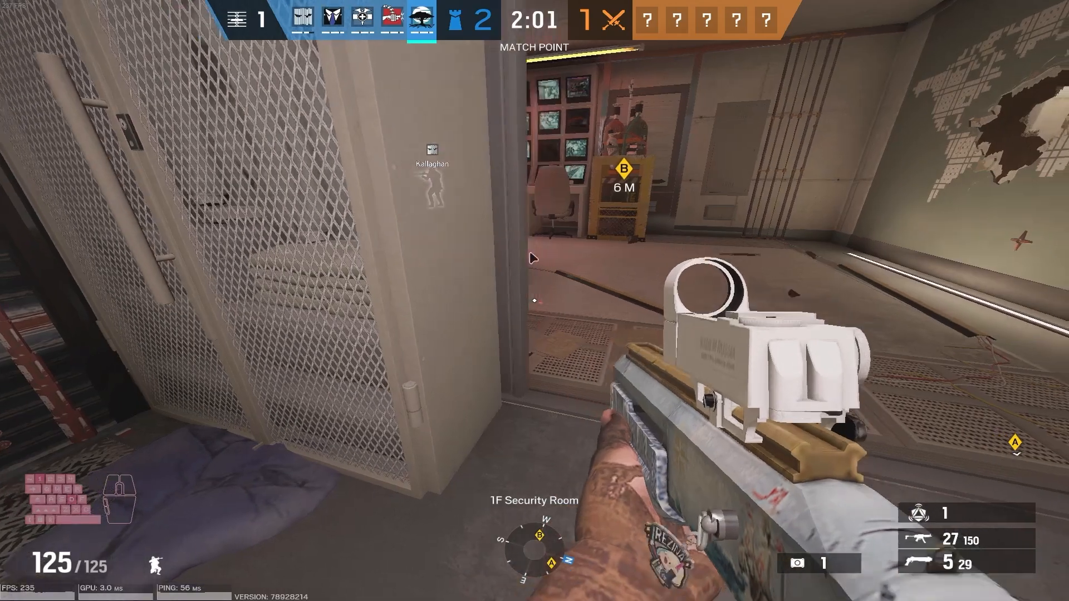
key(ctrl+grave)
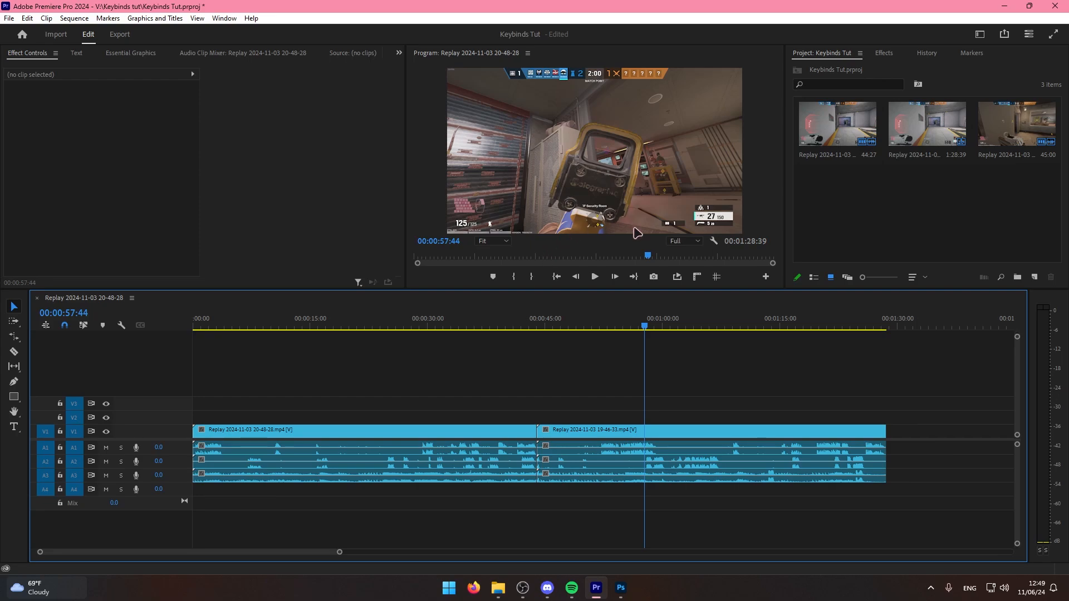
Play part of the second clip in full screen, then return to the editing workspace.
click(609, 312)
key(ctrl+grave)
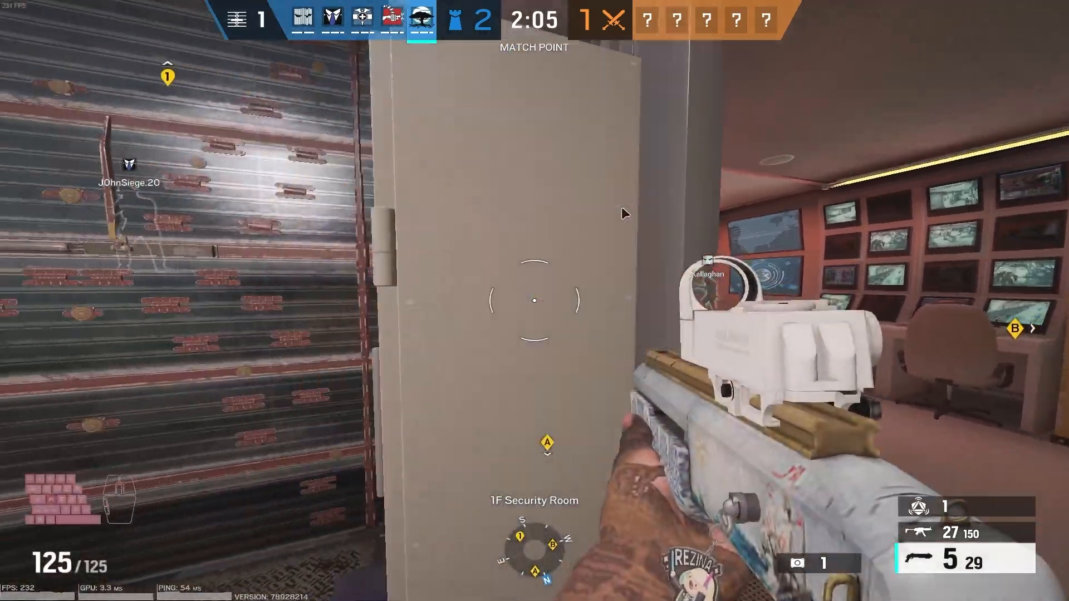
key(ctrl+grave)
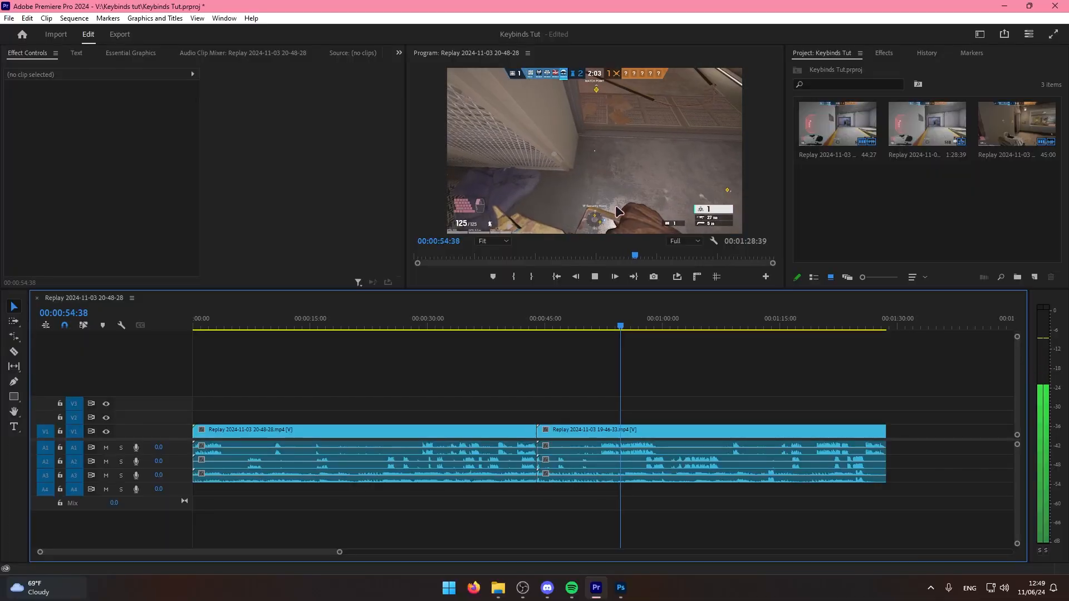
Play the first clip in full screen from near its start, leaving full screen at the end.
key(minus)
key(space)
drag(267, 326, 229, 325)
key(ctrl+grave)
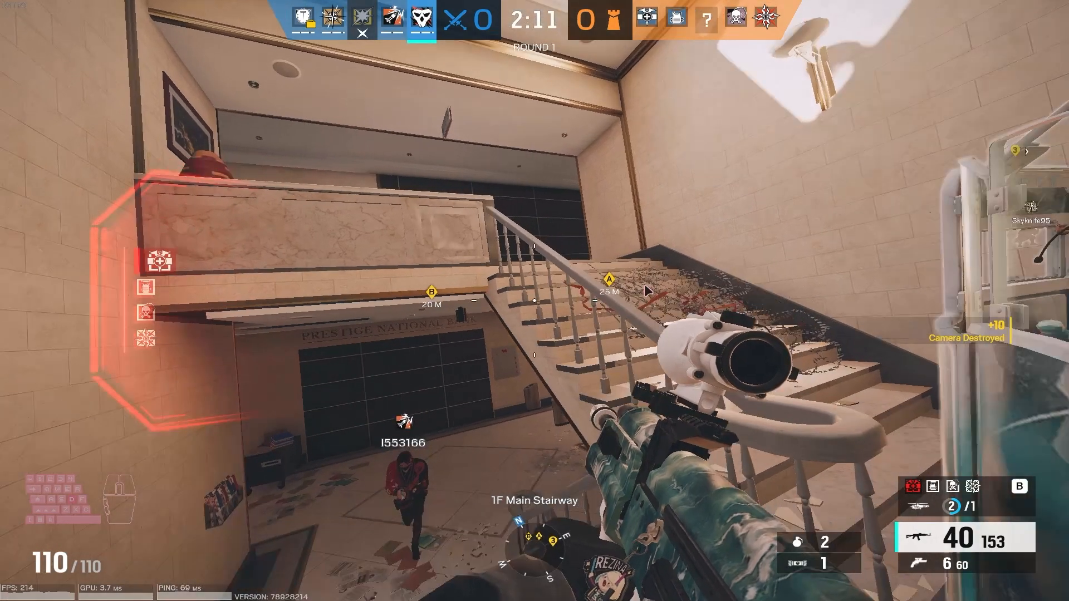
key(ctrl+grave)
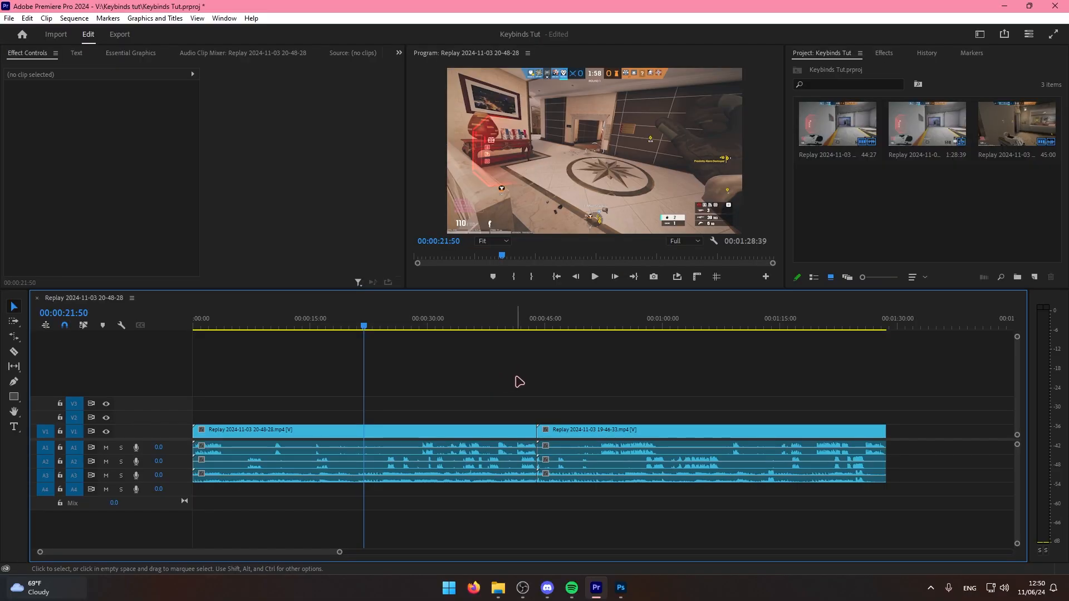
Add a text graphic reading "asdasda asd asd" over the first clip at 00:00:21:50 with the Type Tool.
key(t)
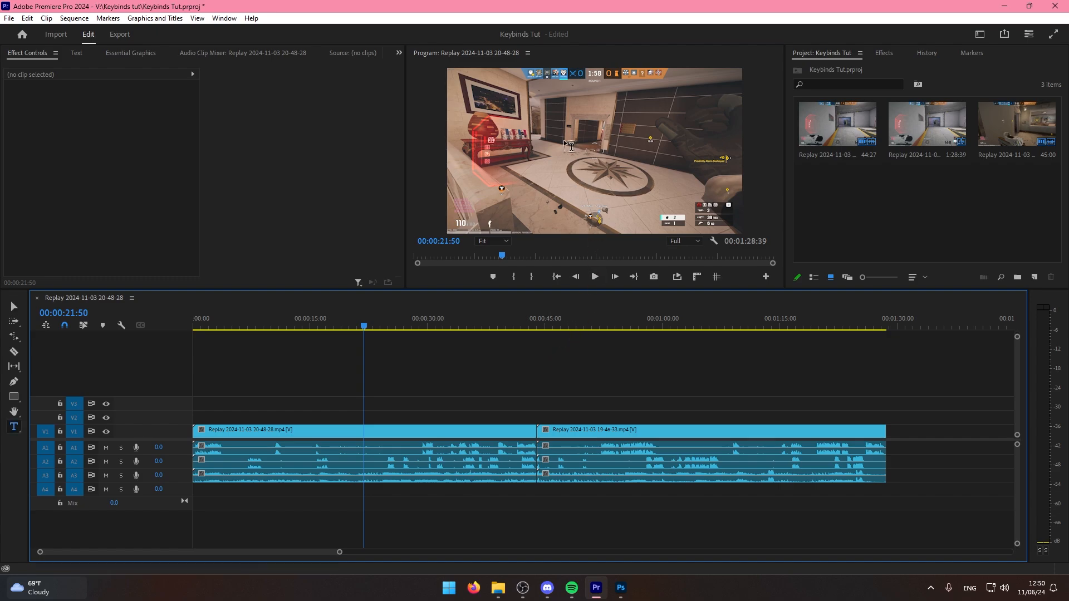
key(ctrl+t)
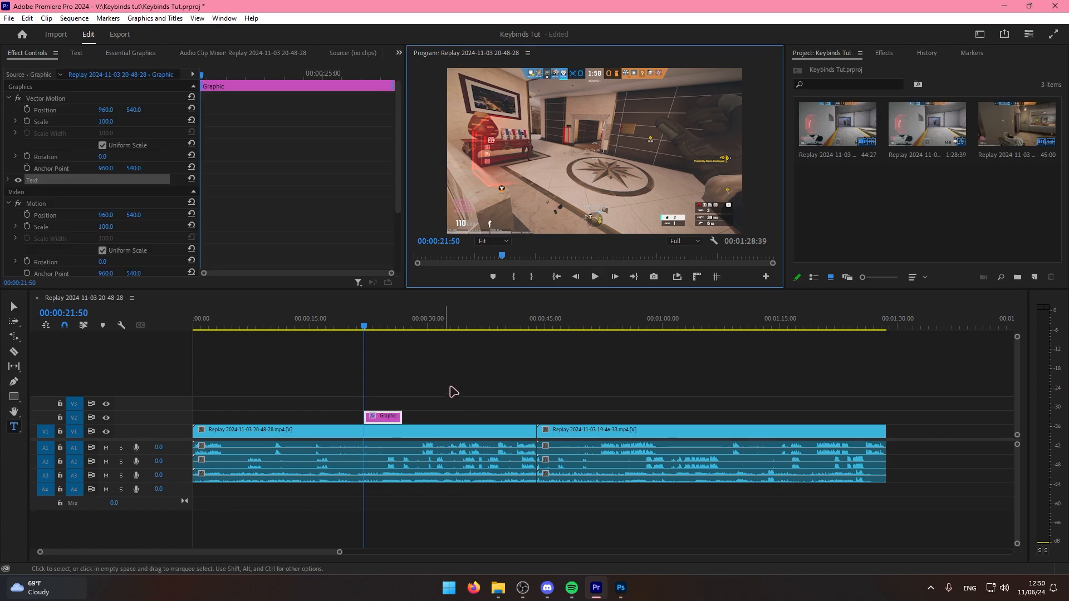
text(asdasd)
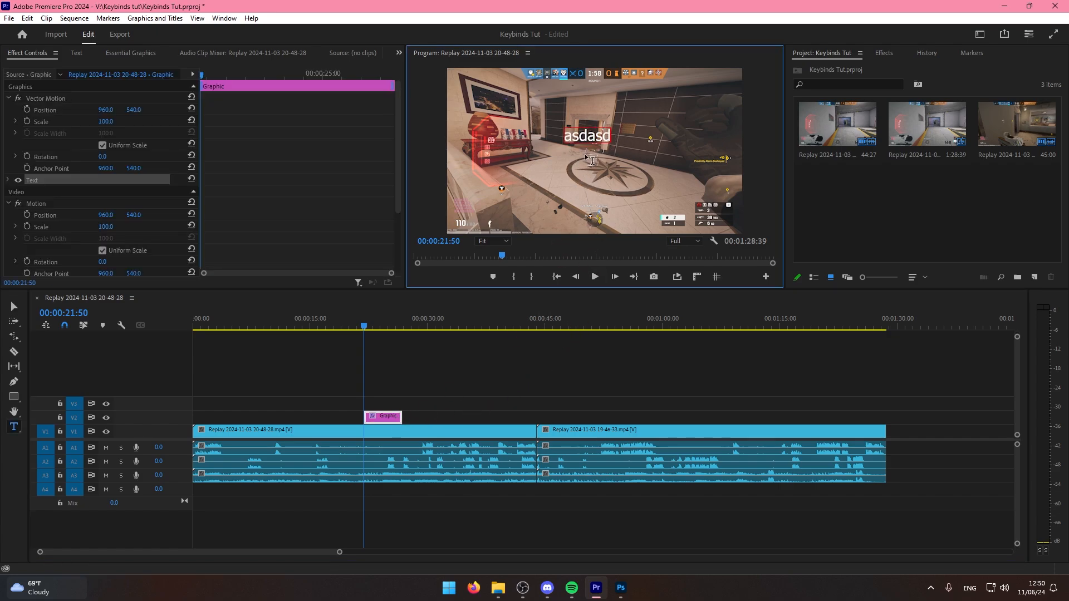
text(a asd asd)
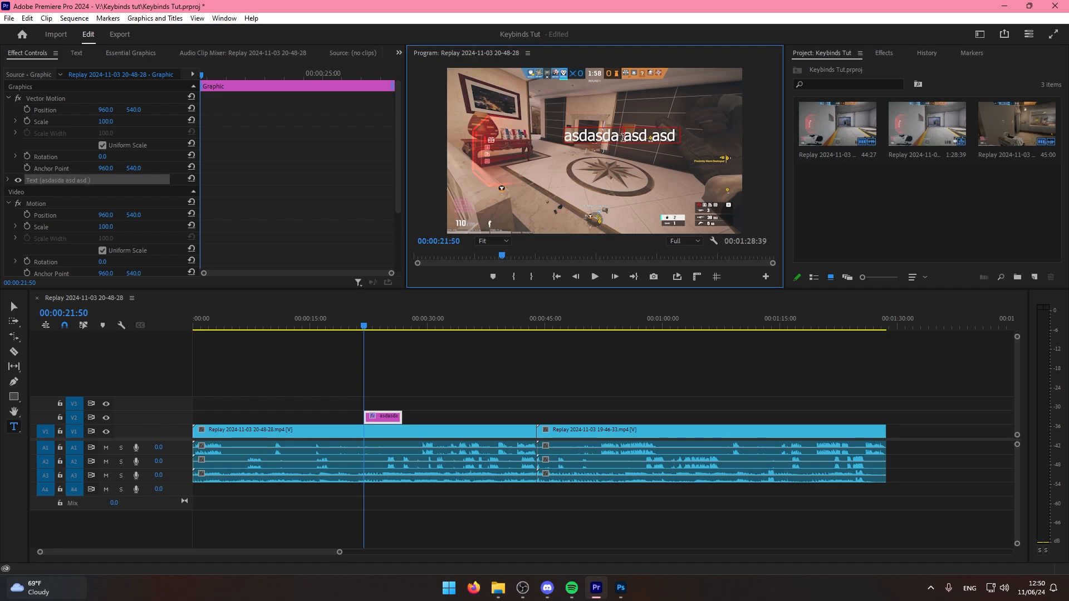
key(ctrl+a)
click(126, 210)
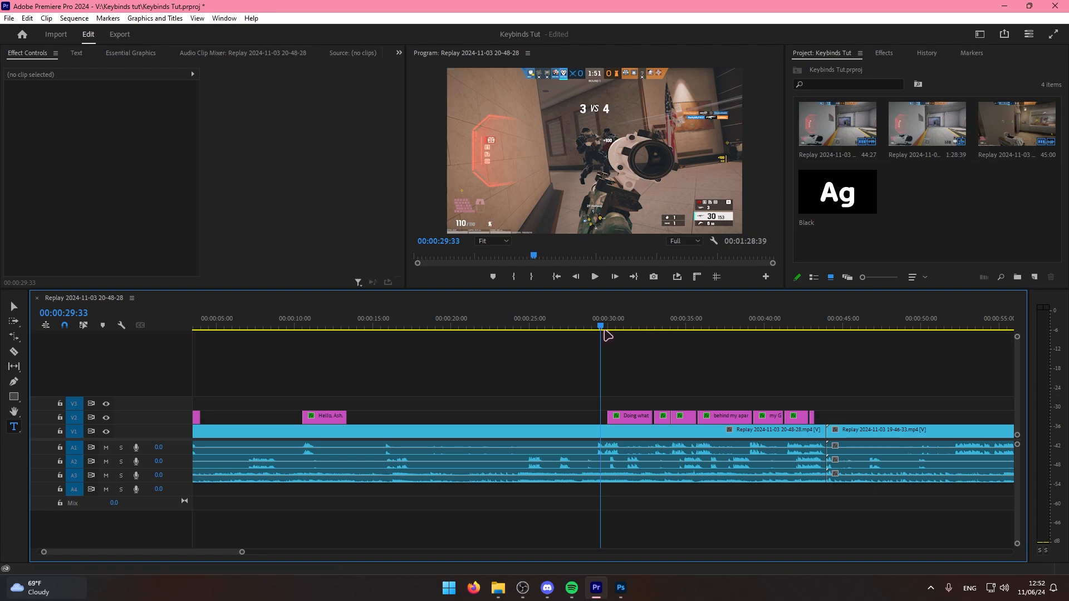
Go through the captions to 00:00:36:07 and change "behind my apartment." to "behind myasda dadsamsdbamsdn".
click(618, 328)
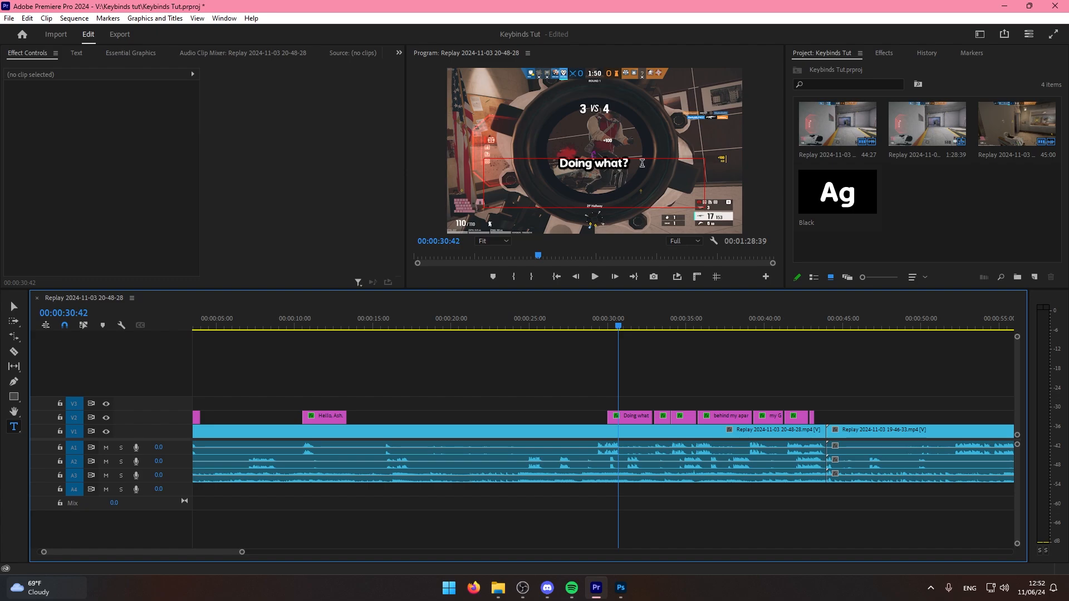
click(673, 328)
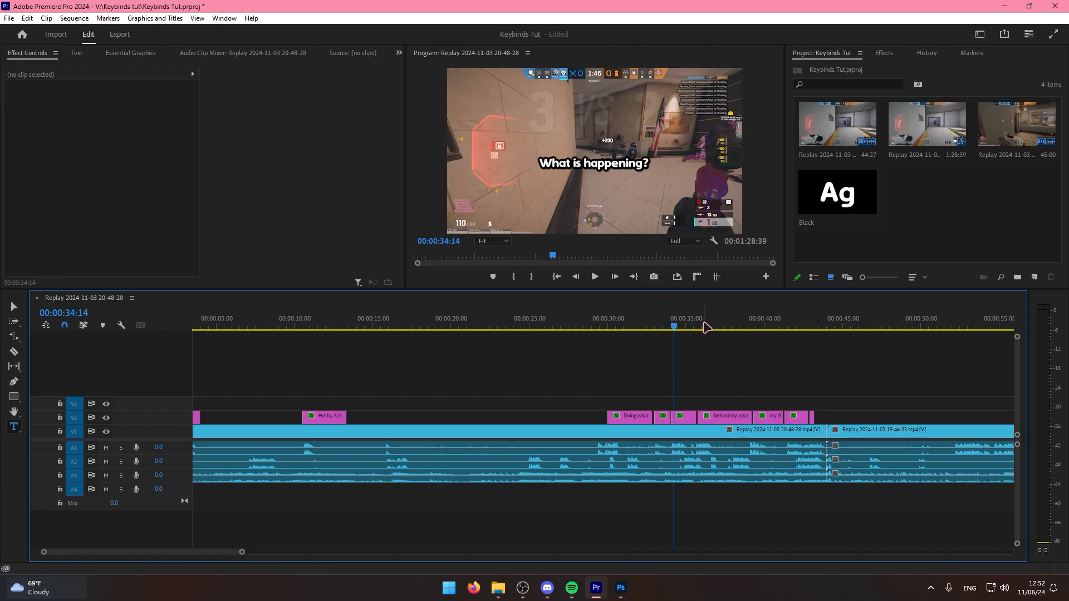
click(703, 327)
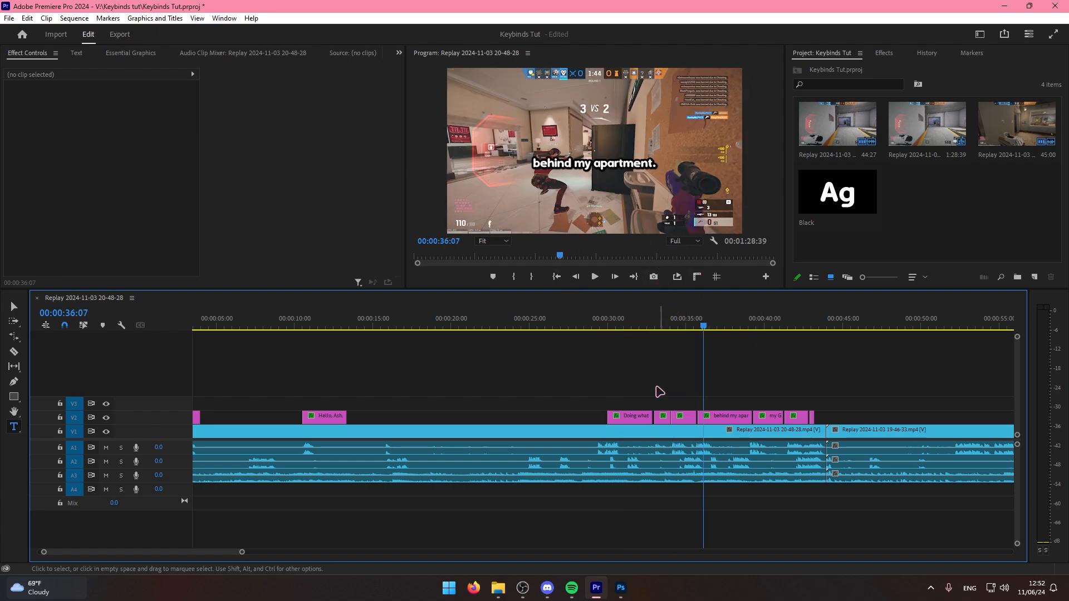
key(=)
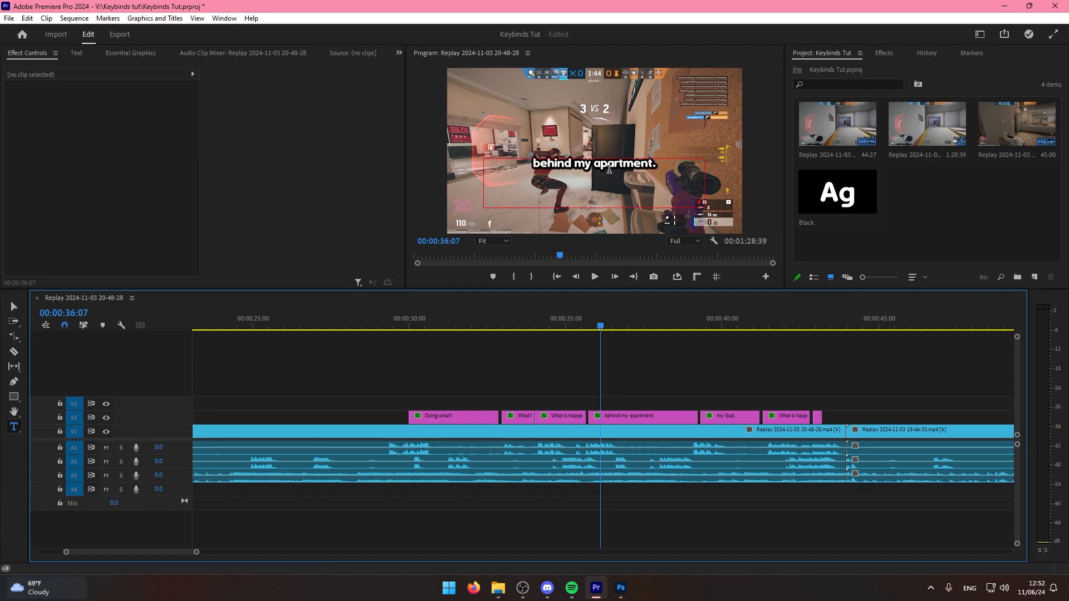
click(666, 168)
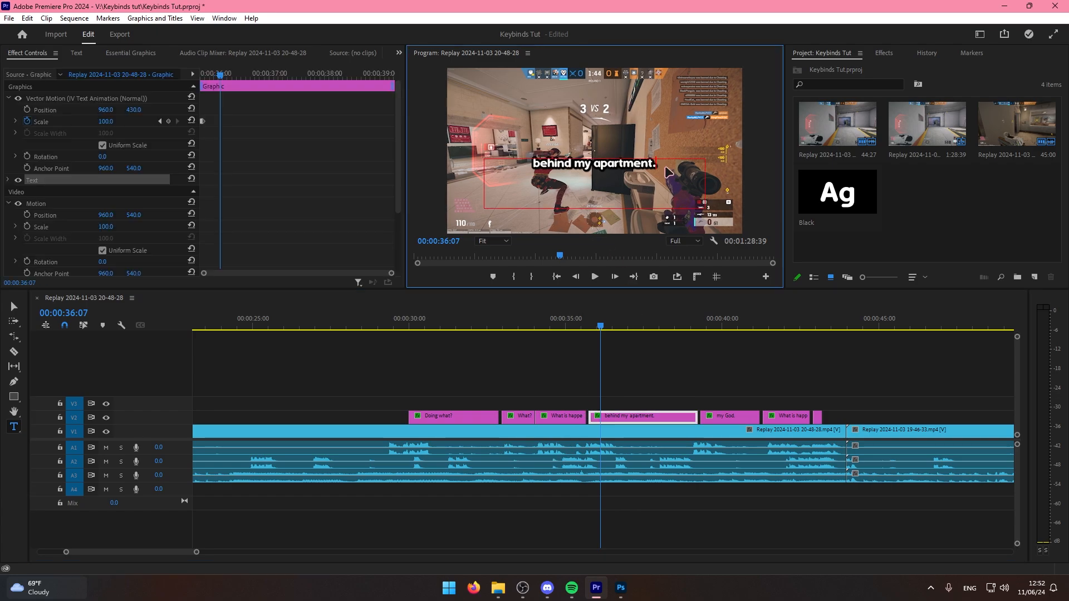
key(BackSpace)
key(BackSpace)
key(BackSpace)
key(BackSpace)
key(BackSpace)
key(BackSpace)
key(BackSpace)
key(BackSpace)
key(BackSpace)
key(BackSpace)
key(BackSpace)
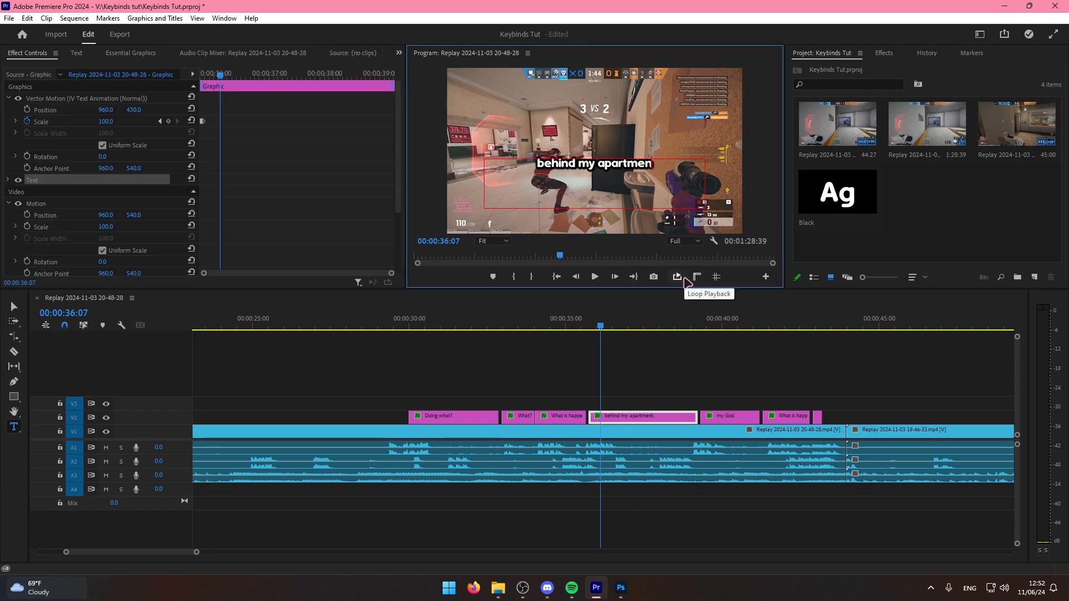
text(asda dadsamsdbamsdn)
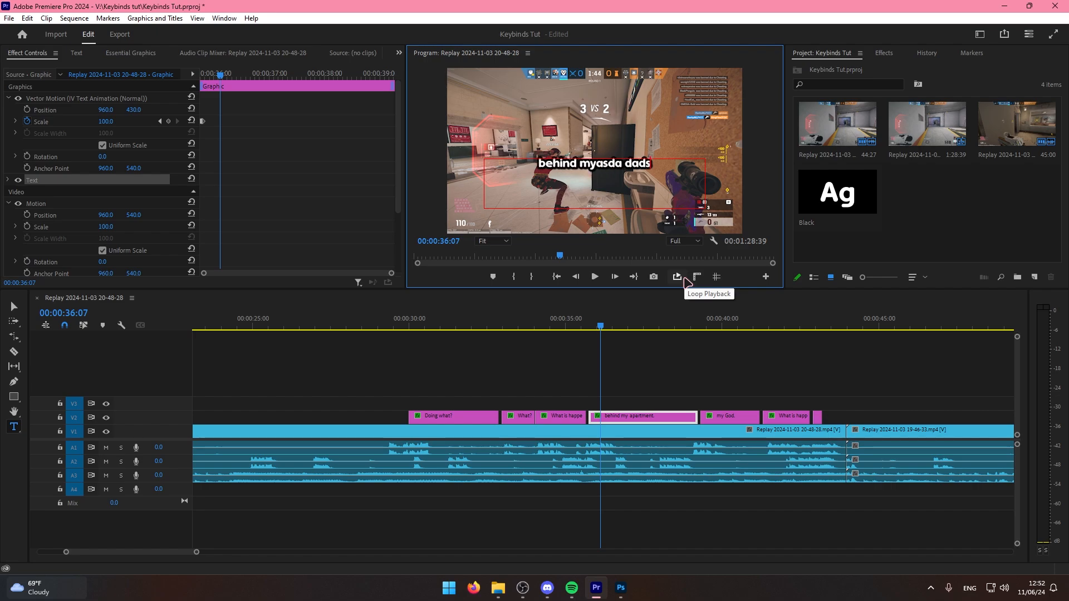
click(685, 366)
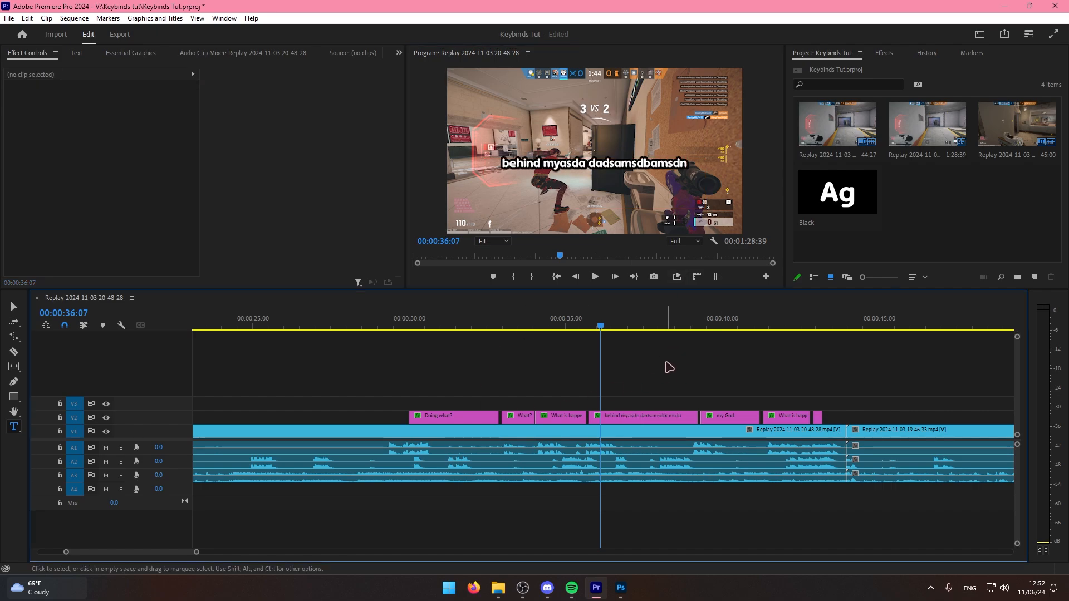
key(minus)
Check which commands the Y and U keys trigger in the Keyboard Shortcuts settings, then close the settings.
key(ctrl+alt+k)
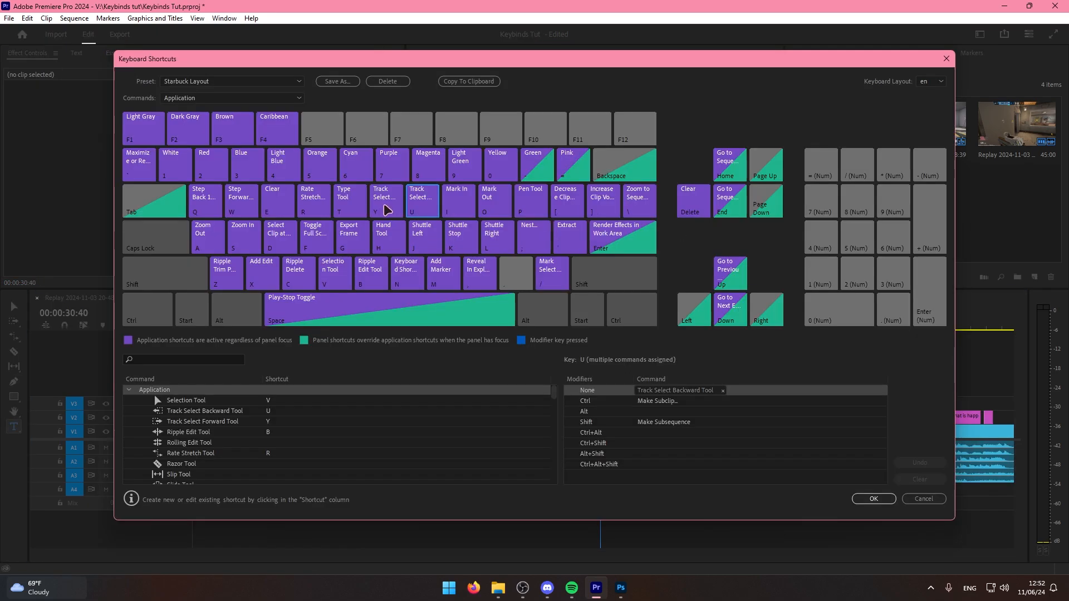
click(384, 200)
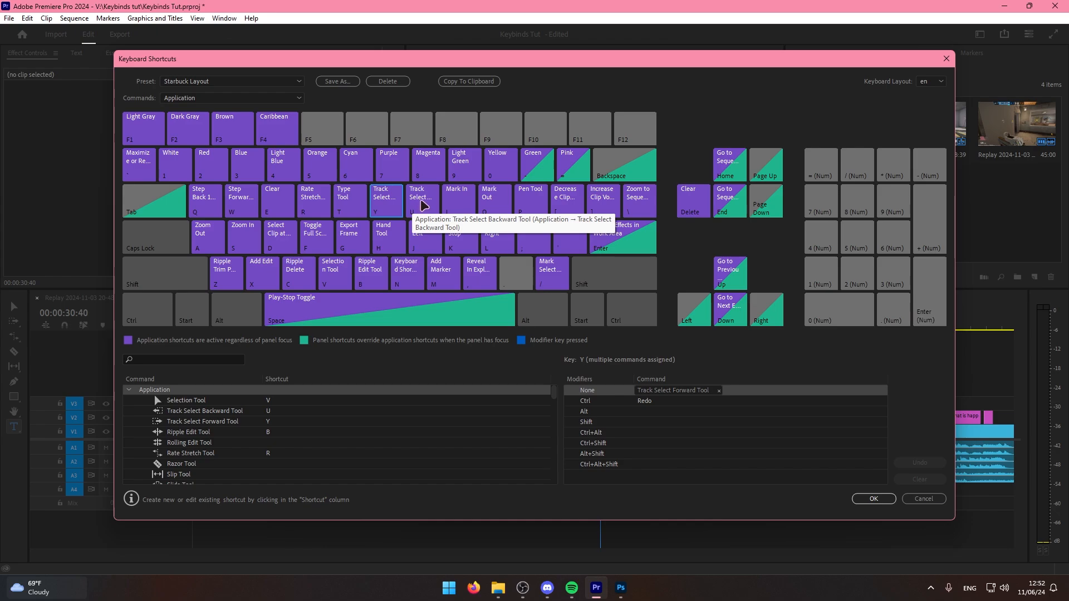
click(421, 206)
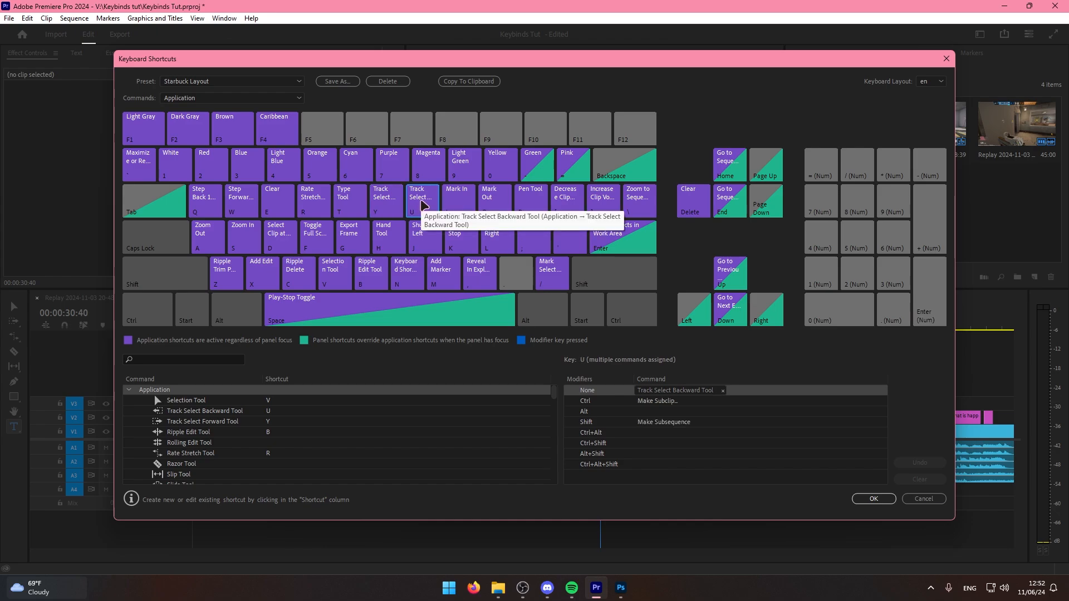
click(883, 499)
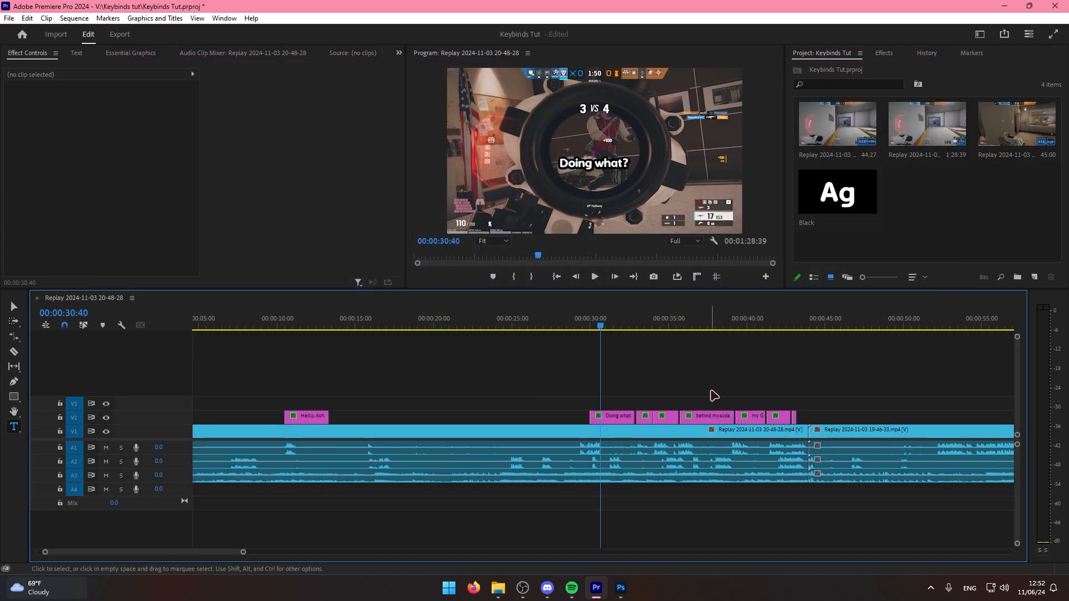
Shift the clips from the first video clip onward later with Track Select Forward, then undo the shift.
click(472, 322)
key(=)
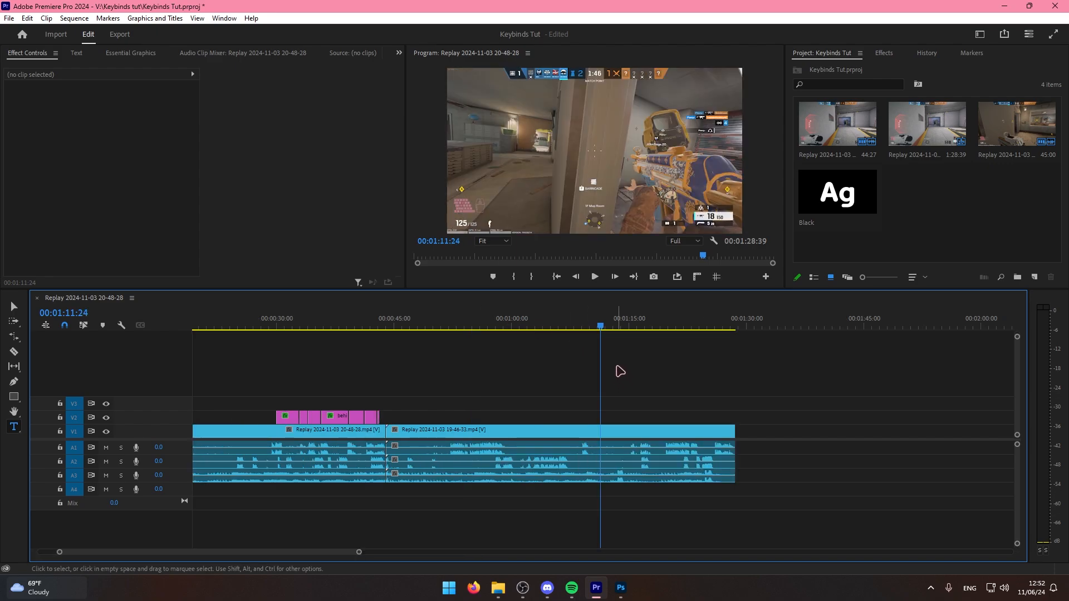
key(a)
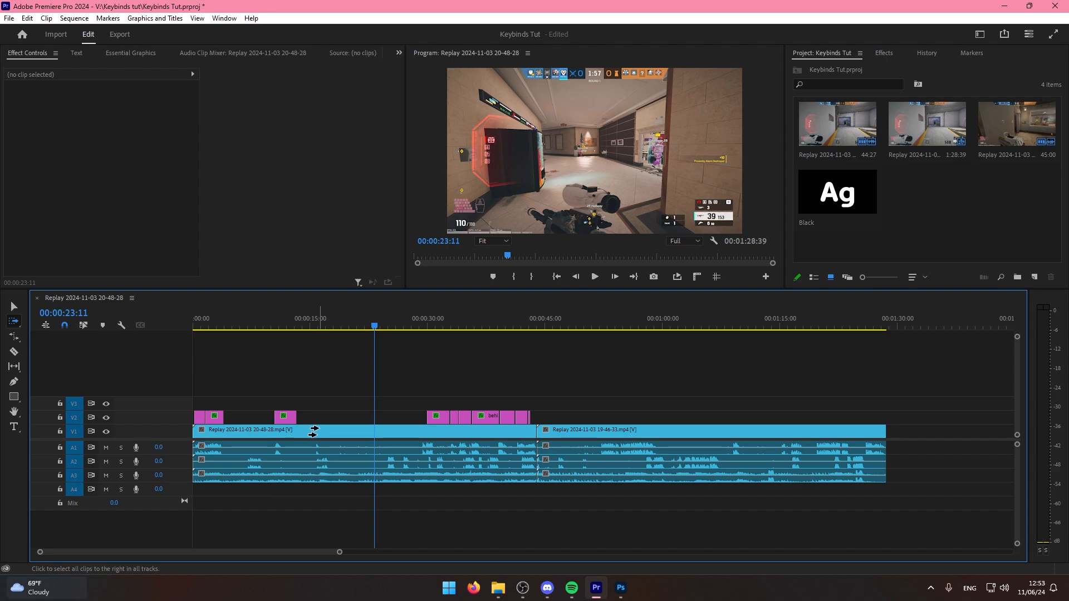
drag(314, 432, 345, 437)
key(ctrl+z)
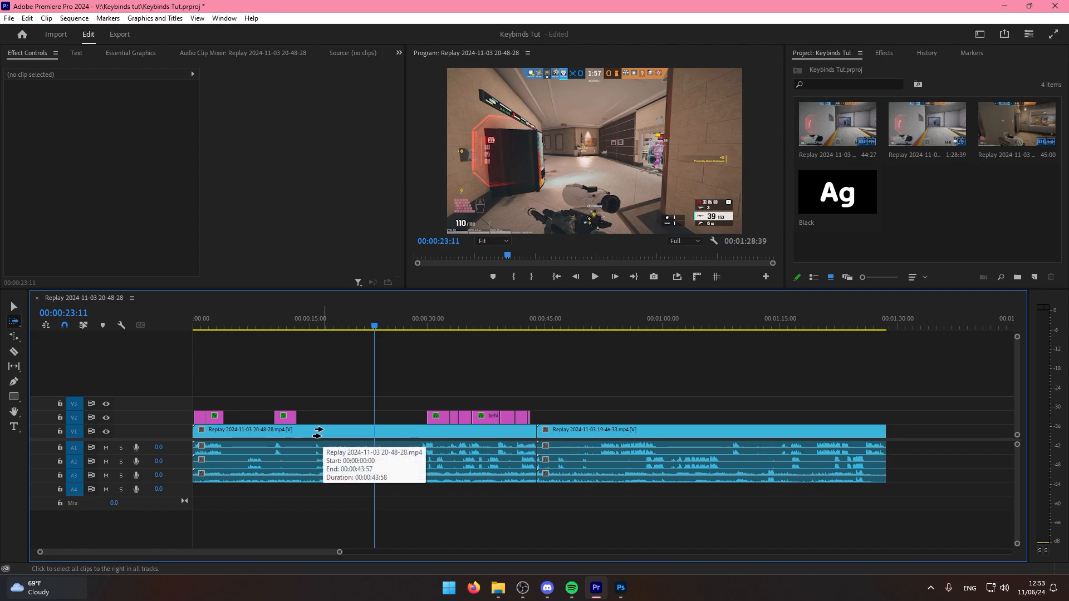
Shift both video clips and the captions above them later with Track Select Forward, so the first clip starts at about 43 seconds.
drag(318, 433, 356, 436)
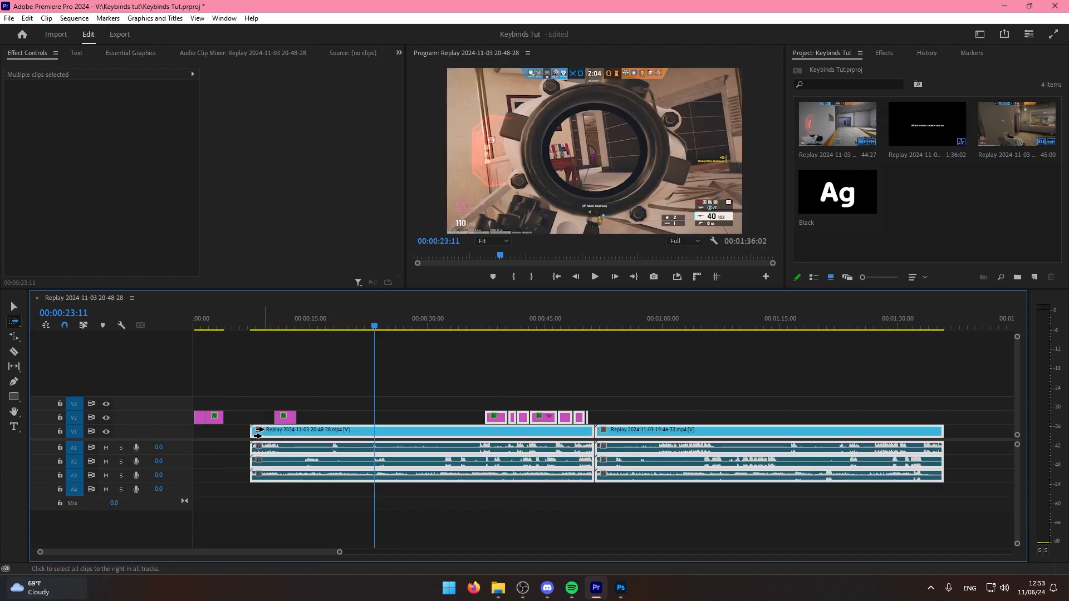
drag(258, 431, 301, 434)
drag(406, 437, 561, 432)
key(minus)
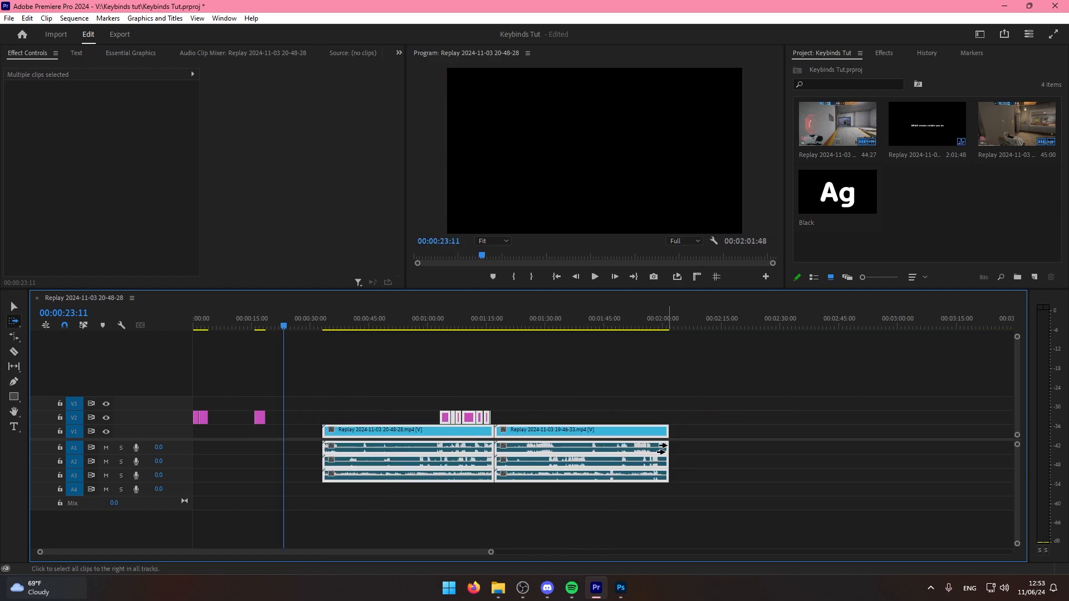
key(minus)
drag(284, 433, 305, 433)
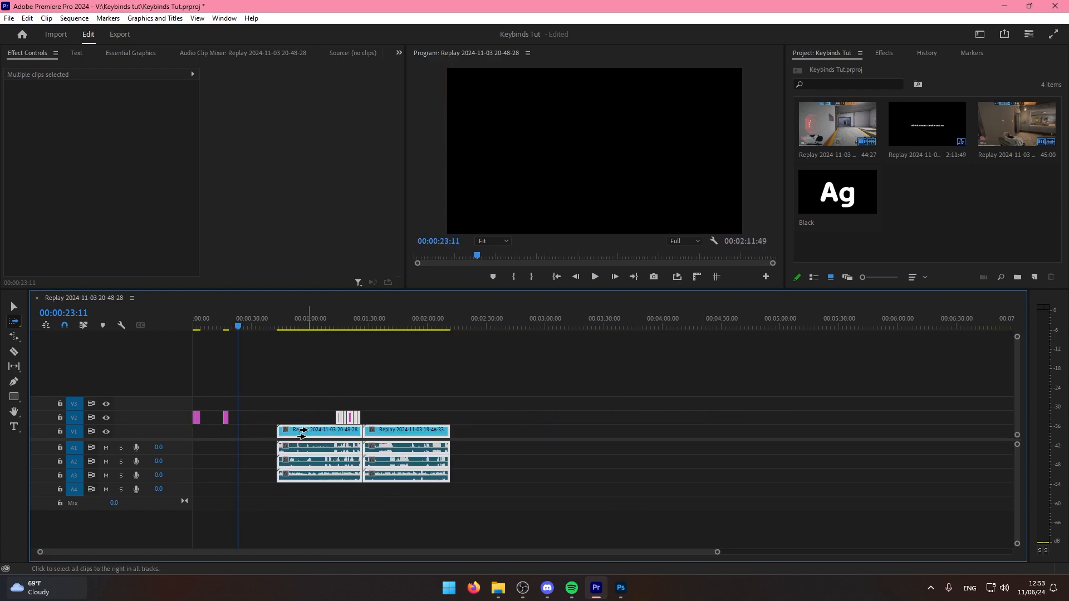
Try to shift the first video clip and everything before it earlier with Track Select Backward, then clear the selection.
key(equal)
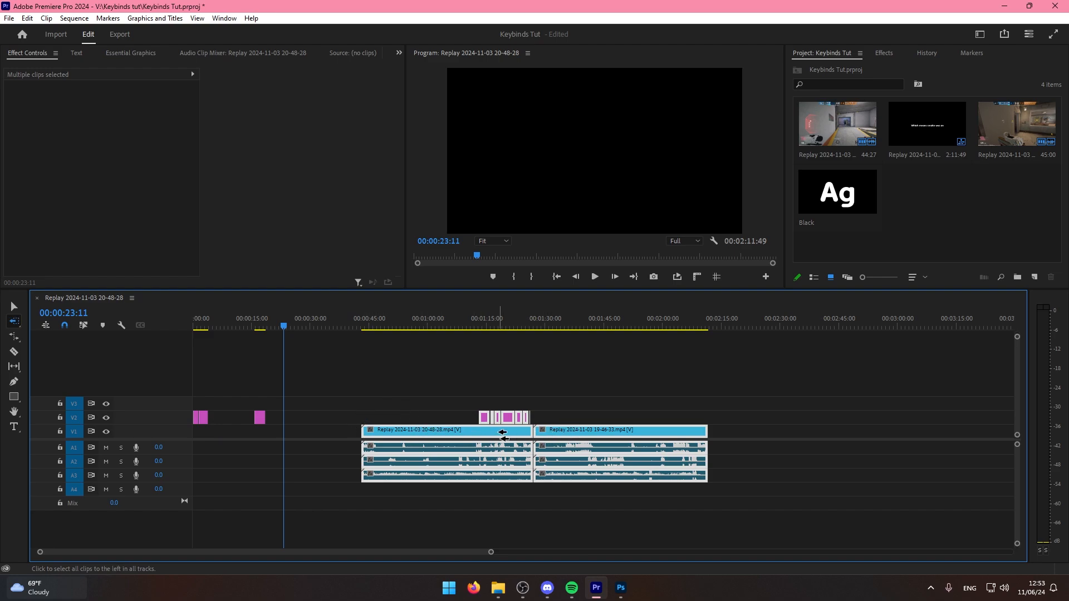
drag(502, 433, 467, 438)
drag(398, 440, 396, 439)
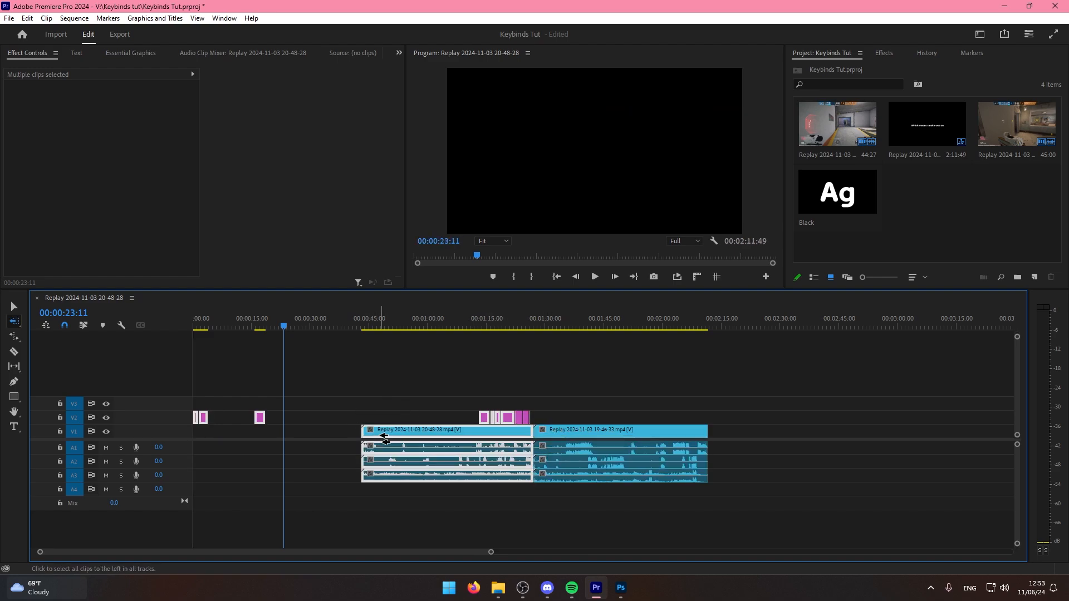
key(v)
click(262, 334)
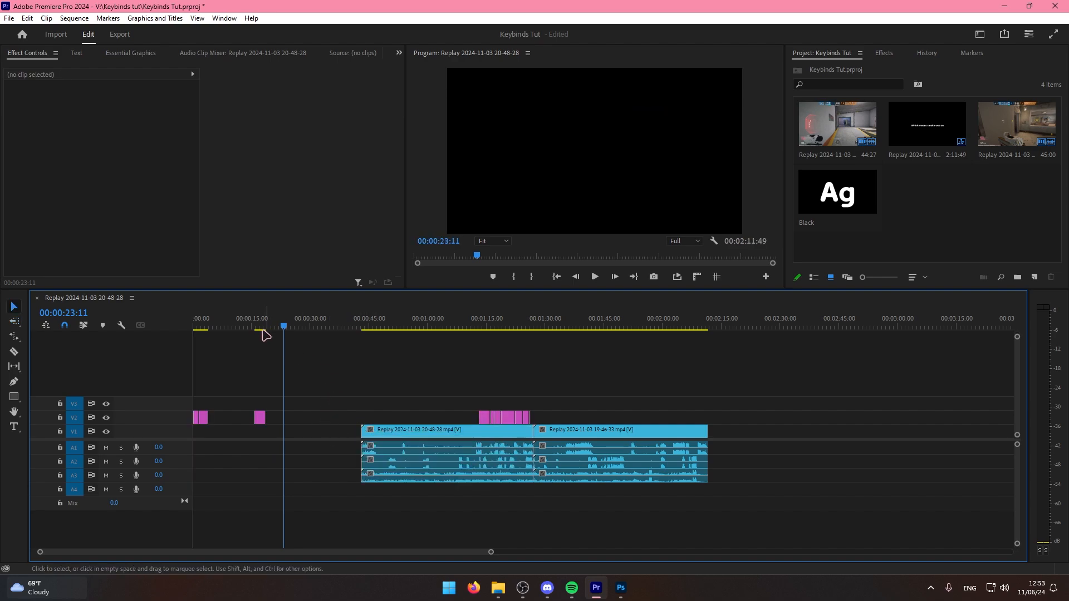
Delete the caption graphics on V2 that lie before the first video clip.
key(Home)
key(equal)
key(equal)
key(equal)
key(equal)
key(equal)
key(equal)
drag(288, 380, 298, 437)
key(minus)
key(minus)
key(minus)
key(minus)
key(minus)
key(minus)
key(minus)
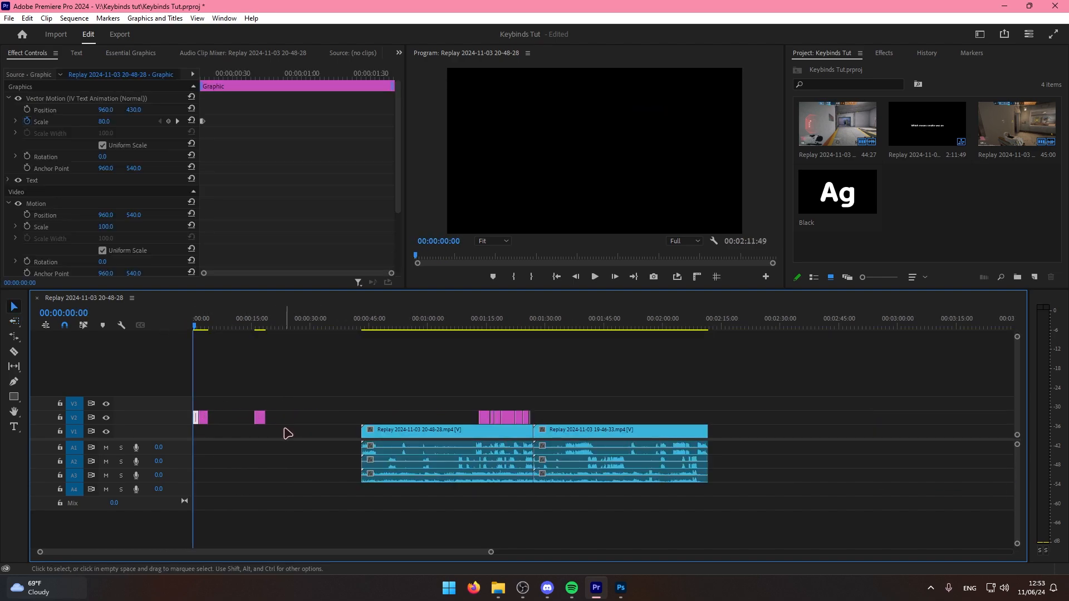
drag(200, 415, 382, 412)
key(Delete)
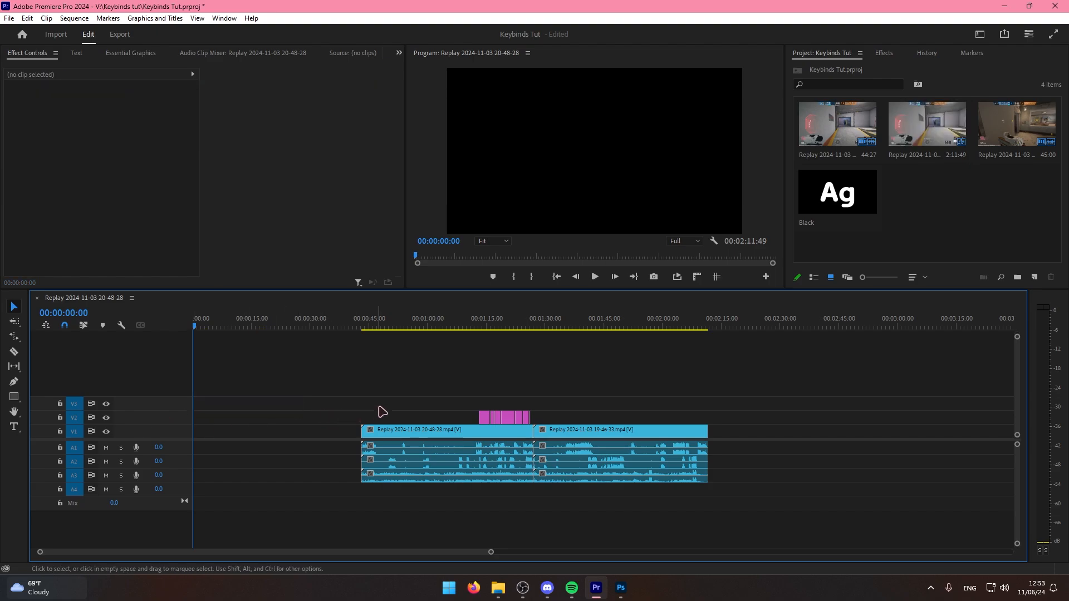
Shift the first video clip and its earlier captions to about 7 seconds with Track Select Backward, then undo the track-select moves.
key(a)
drag(493, 452, 368, 437)
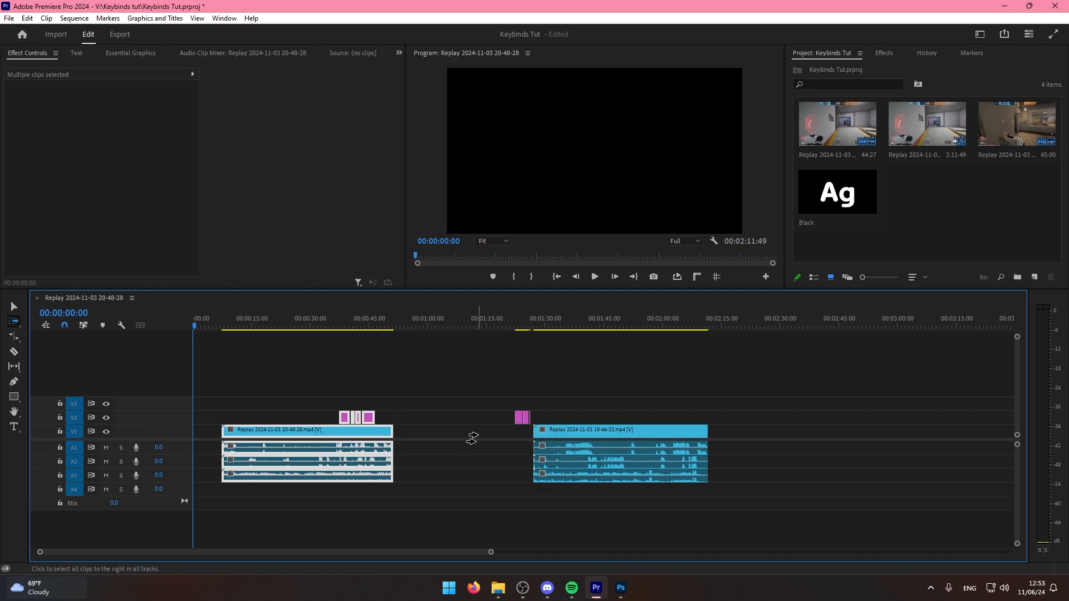
drag(457, 437, 568, 436)
key(ctrl+z)
key(ctrl+z)
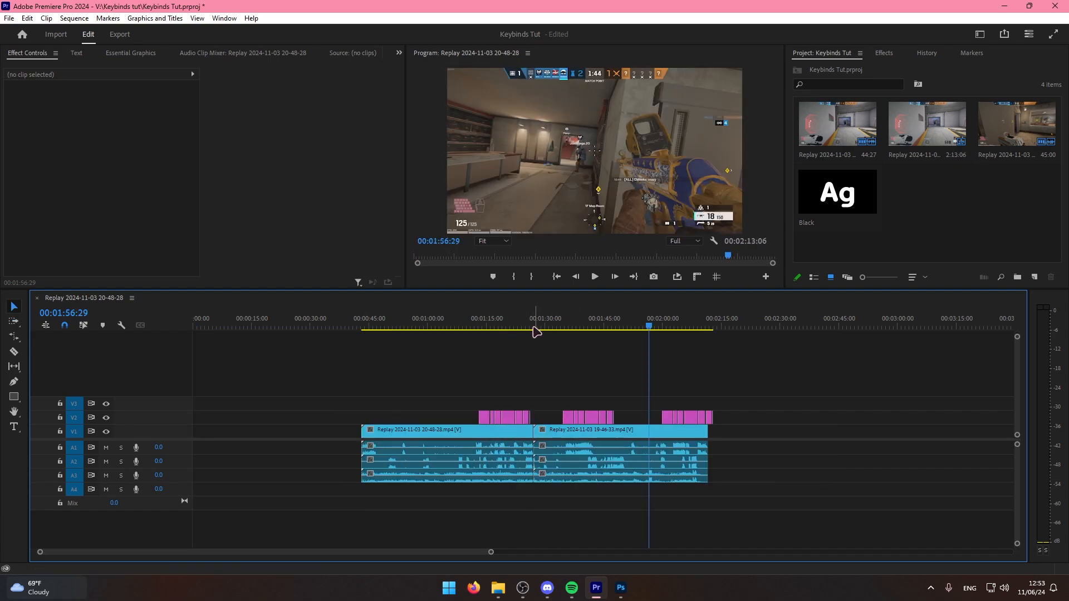
Shift the second video clip and its captions about 36 seconds later with Track Select Forward, then clear the selection.
click(540, 330)
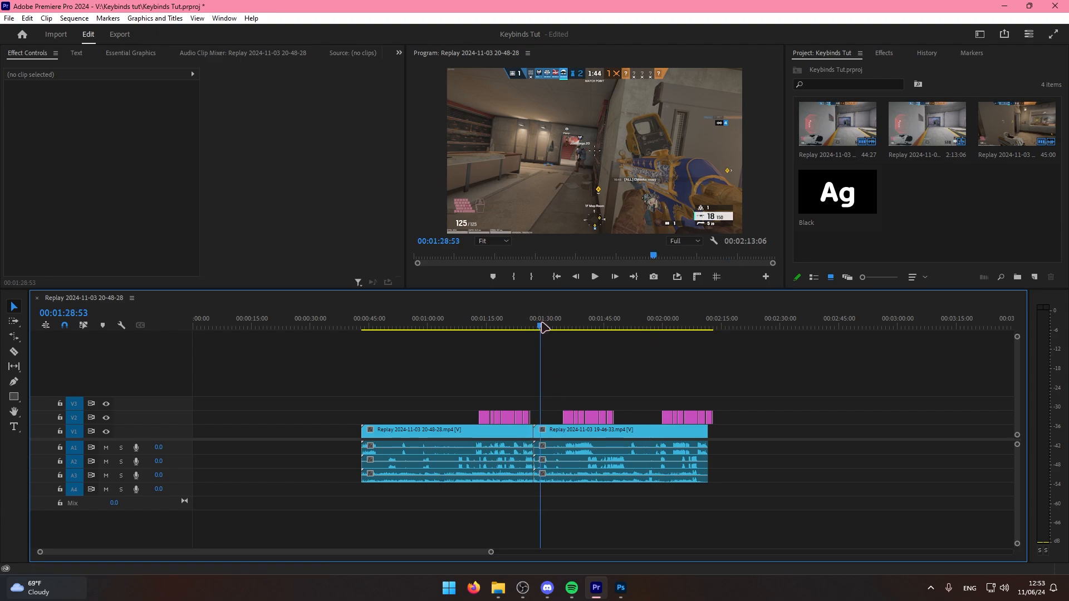
key(=)
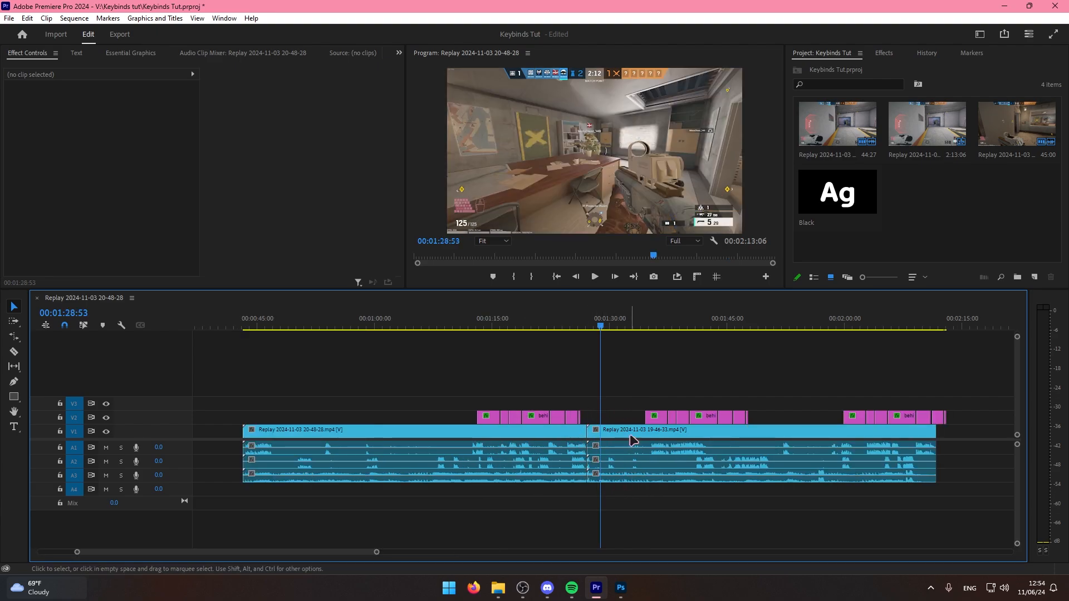
key(a)
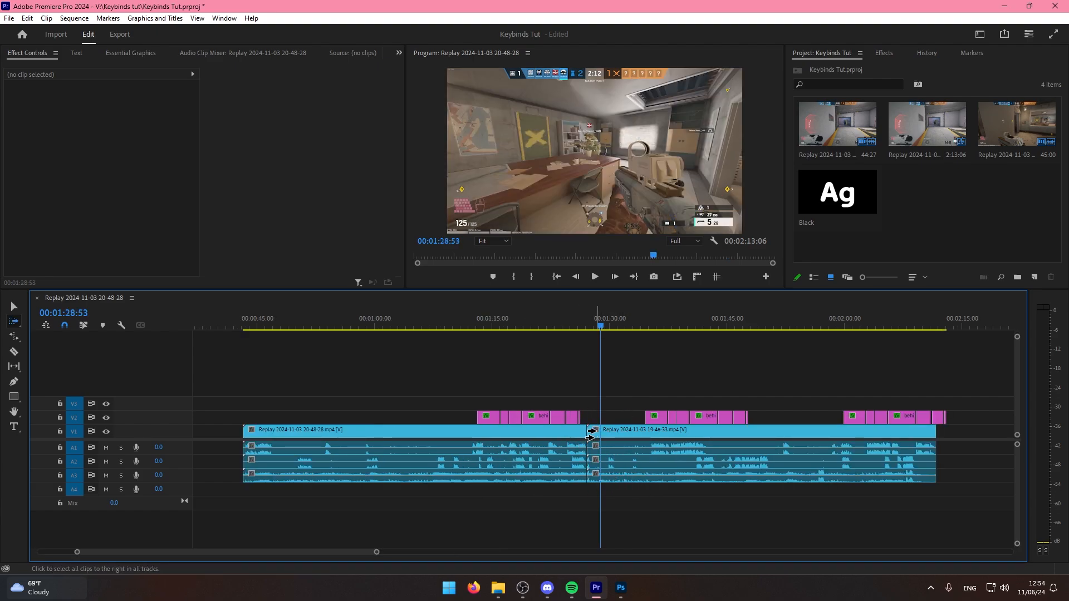
drag(593, 429, 895, 434)
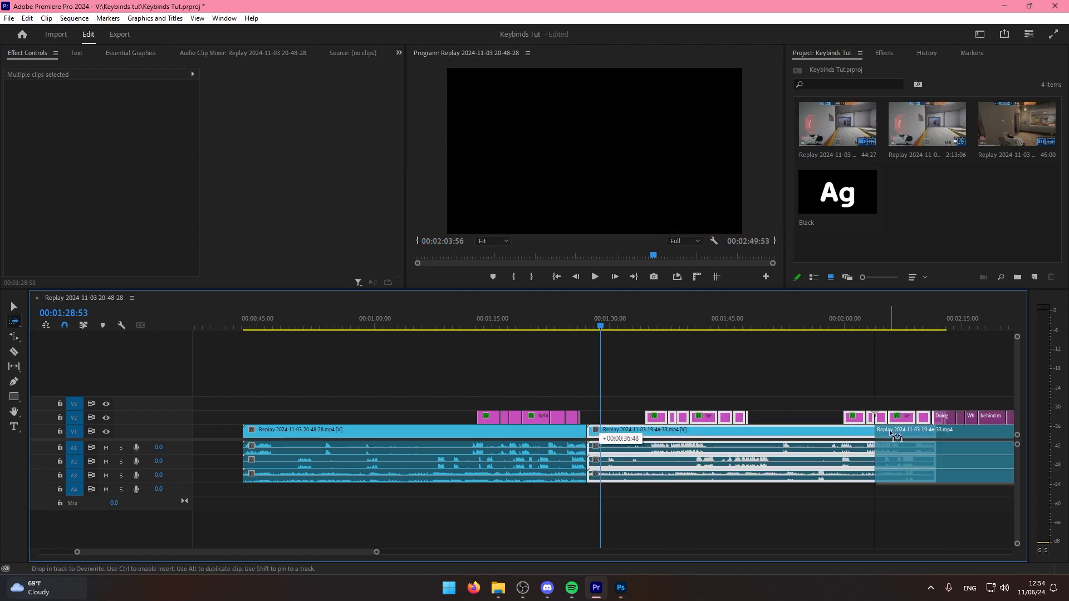
key(minus)
key(v)
click(430, 465)
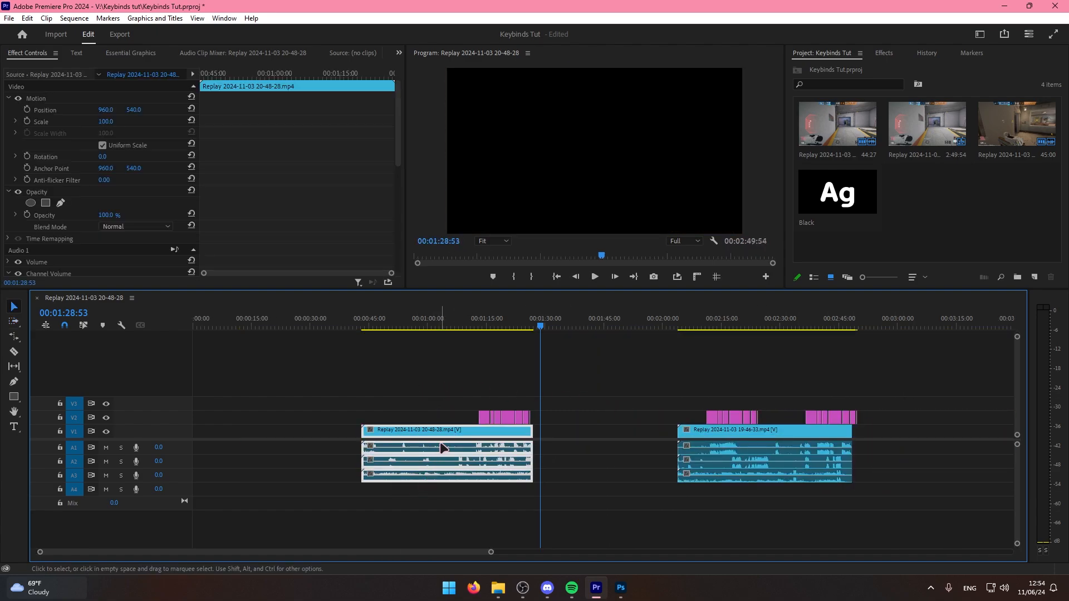
click(574, 322)
click(616, 453)
drag(589, 482, 624, 448)
Look up the shortcuts for Mark In and Mark Out in the keyboard layout, then close it without changes.
key(ctrl+alt+k)
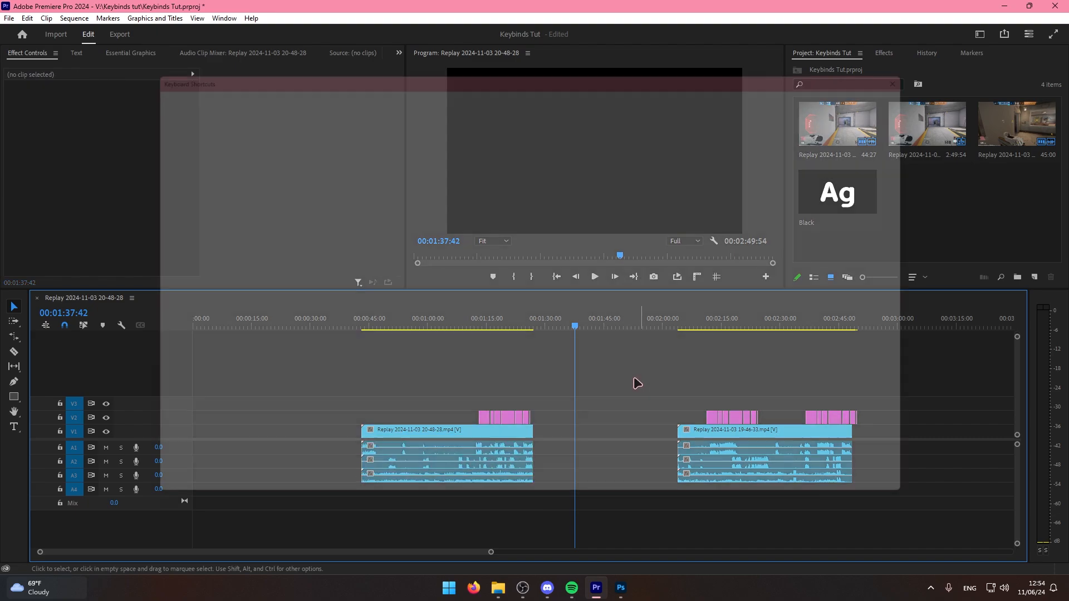
click(472, 207)
click(495, 208)
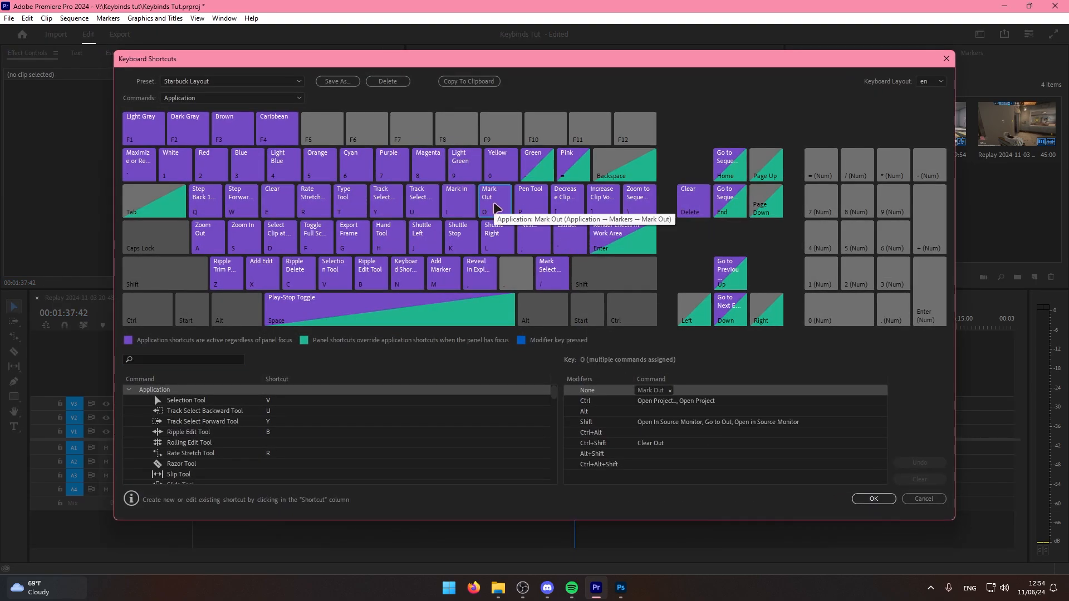
click(924, 499)
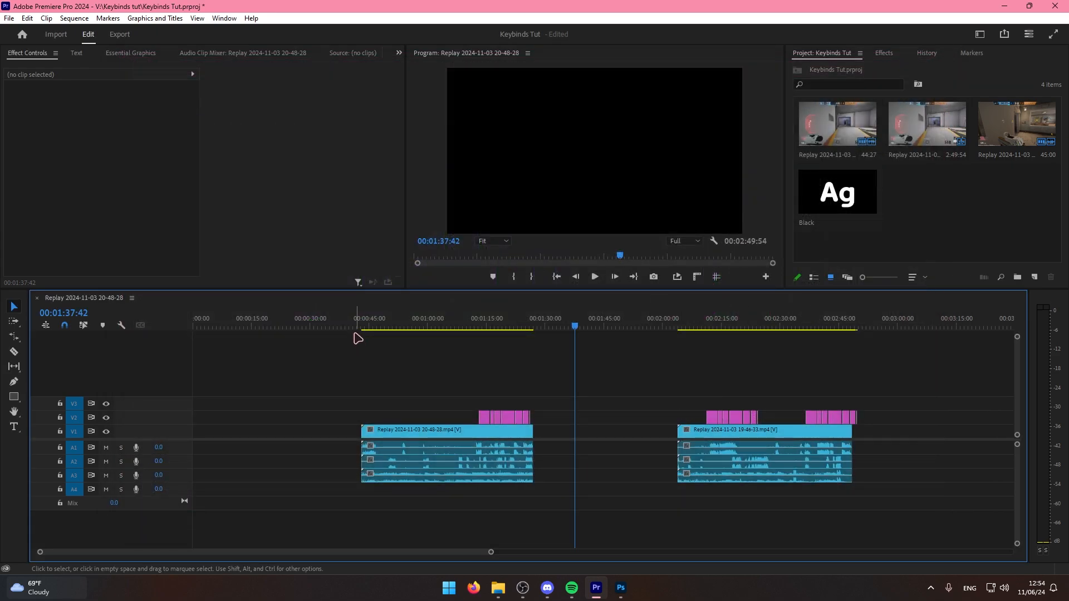
Mark an In point at 00:00:38:24 and an Out point at 00:01:35:26 around the first video clip.
key(shift+i)
key(i)
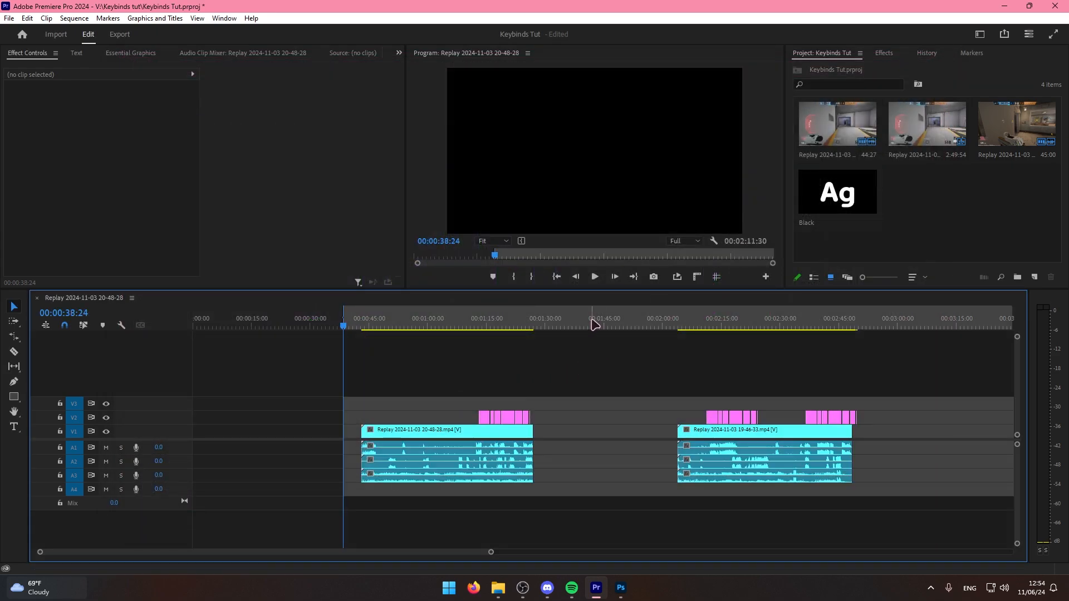
click(566, 322)
key(o)
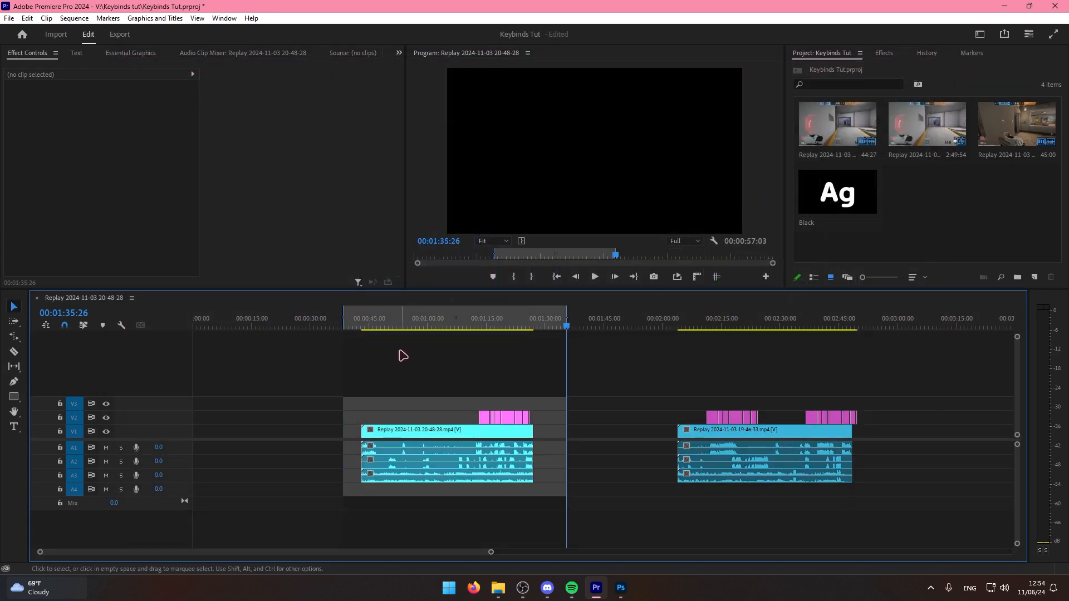
Narrow the marked range to an In point at 00:01:00:46 and an Out point just before the first clip's end.
click(430, 327)
key(=)
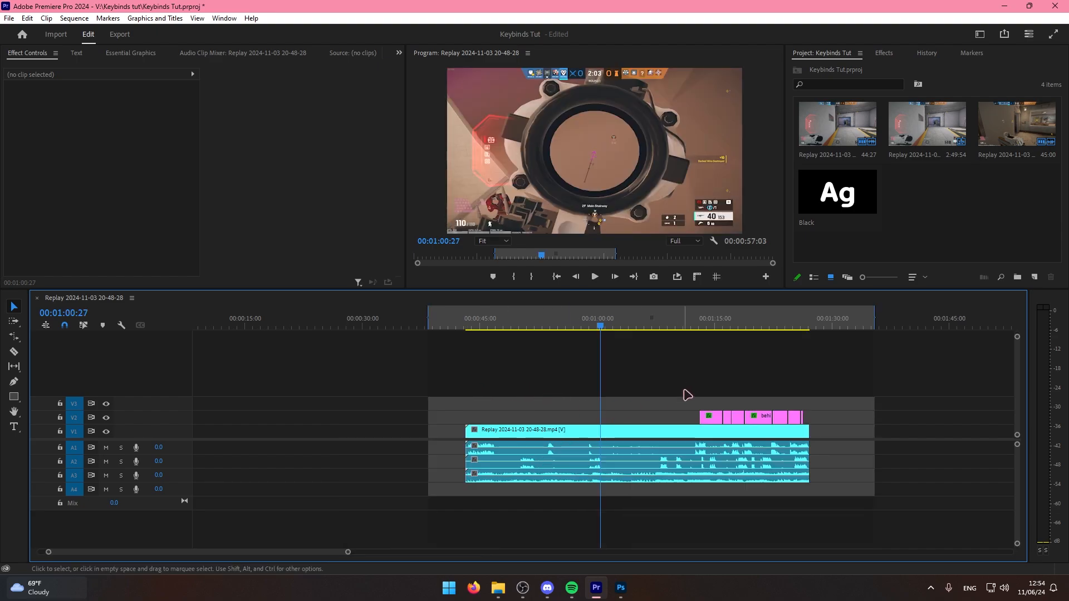
click(603, 322)
key(i)
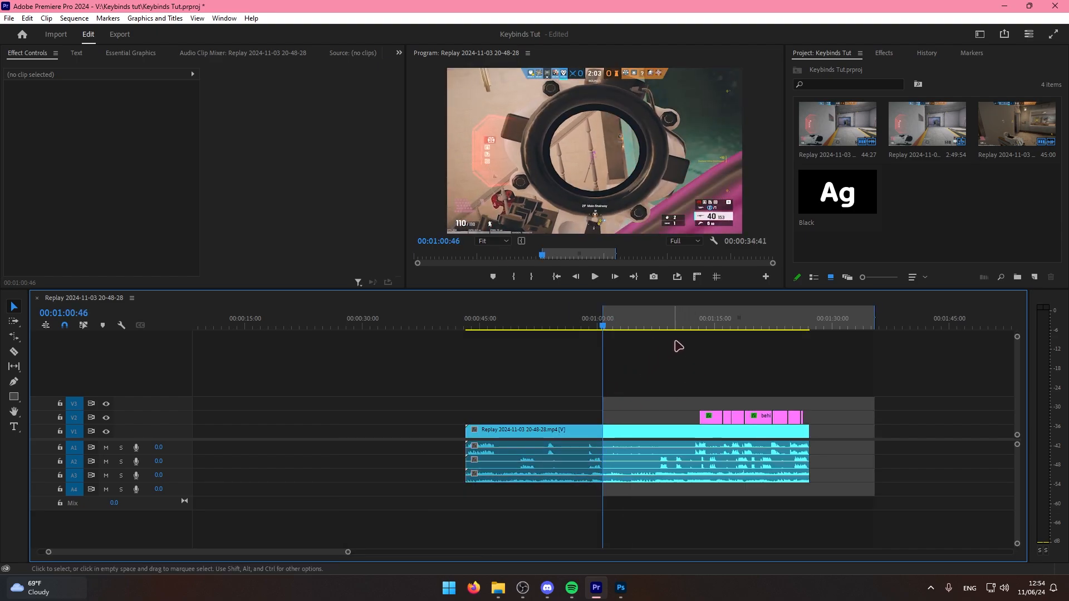
drag(746, 341, 805, 353)
key(o)
Extend the marked range's Out point to the end of the first video clip.
drag(724, 373, 772, 360)
click(756, 326)
key(=)
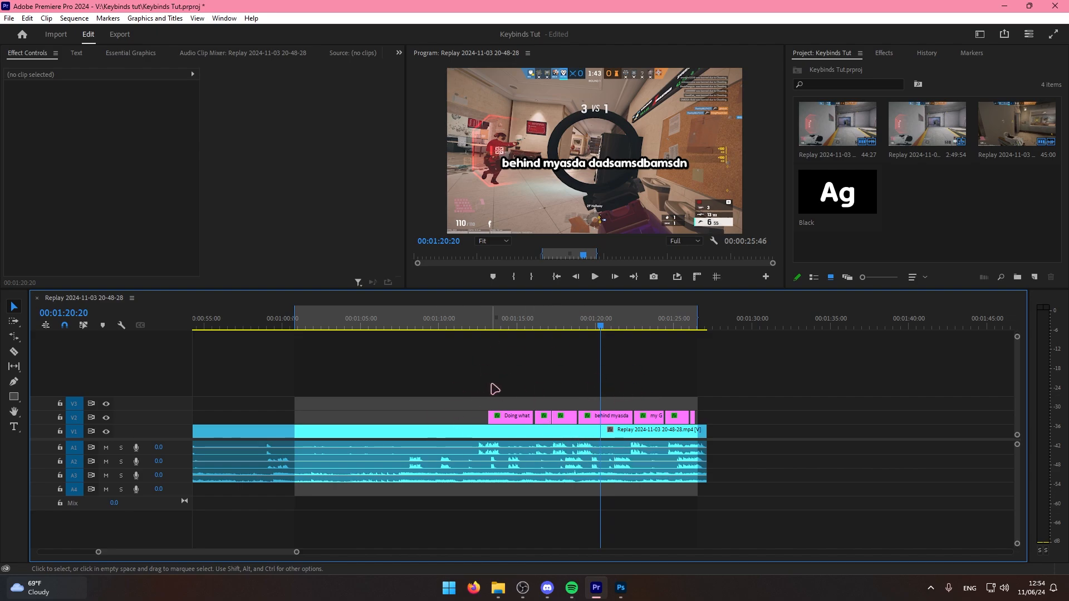
drag(698, 321, 708, 321)
key(minus)
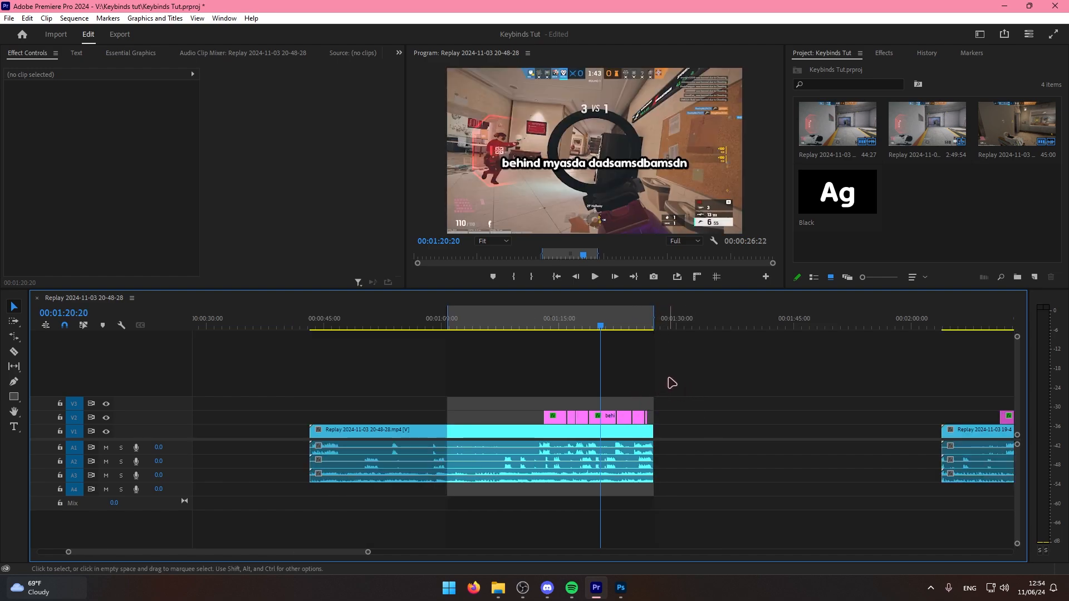
Mark the In/Out range from a selection of the first video clip and its captions, then clear the selection.
drag(730, 359, 303, 501)
key(slash)
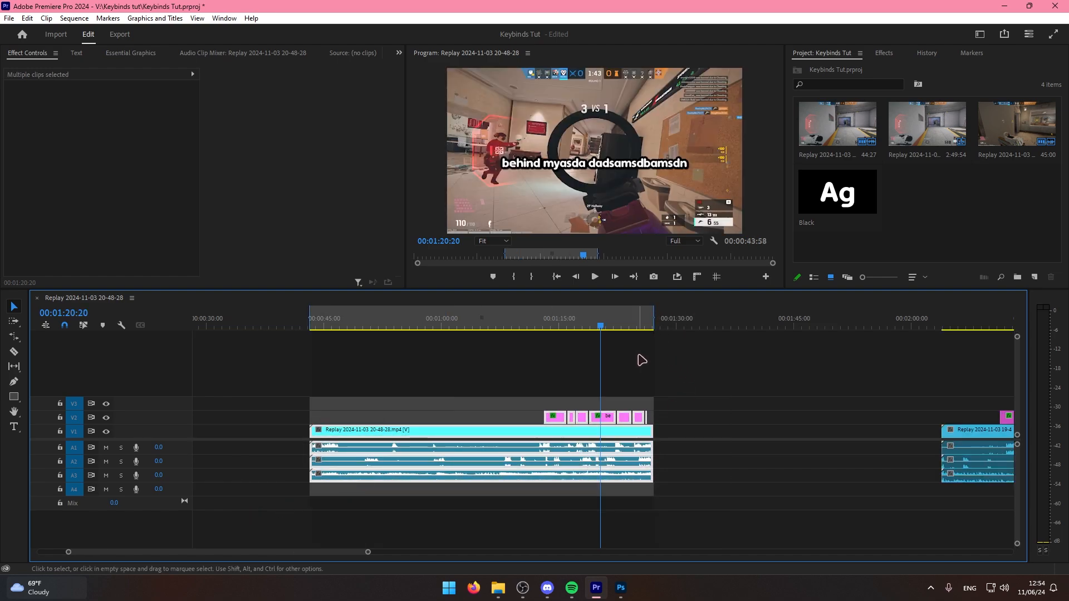
click(642, 360)
key(minus)
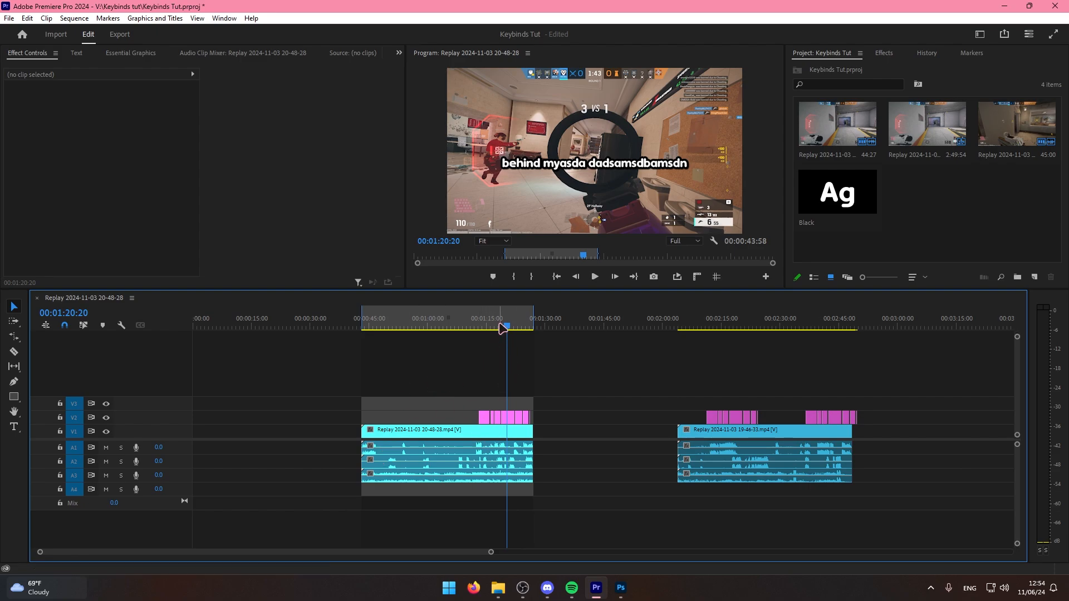
Mark an In point at 00:01:06:53 and an Out point at 00:01:14:04 within the first video clip.
click(399, 326)
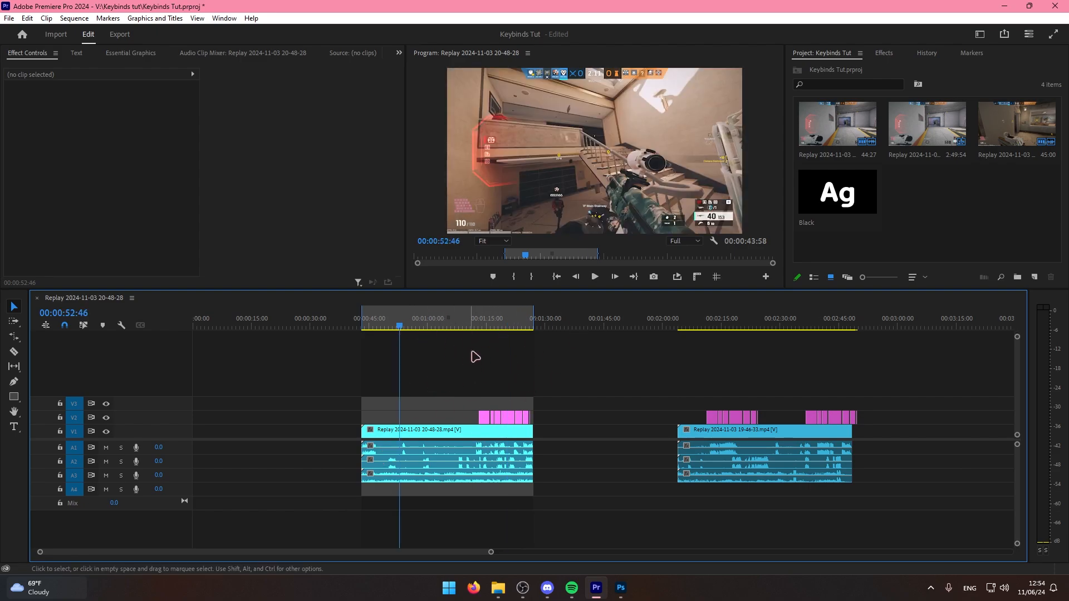
key(equal)
key(equal)
click(795, 327)
scroll(707, 374, down, 3)
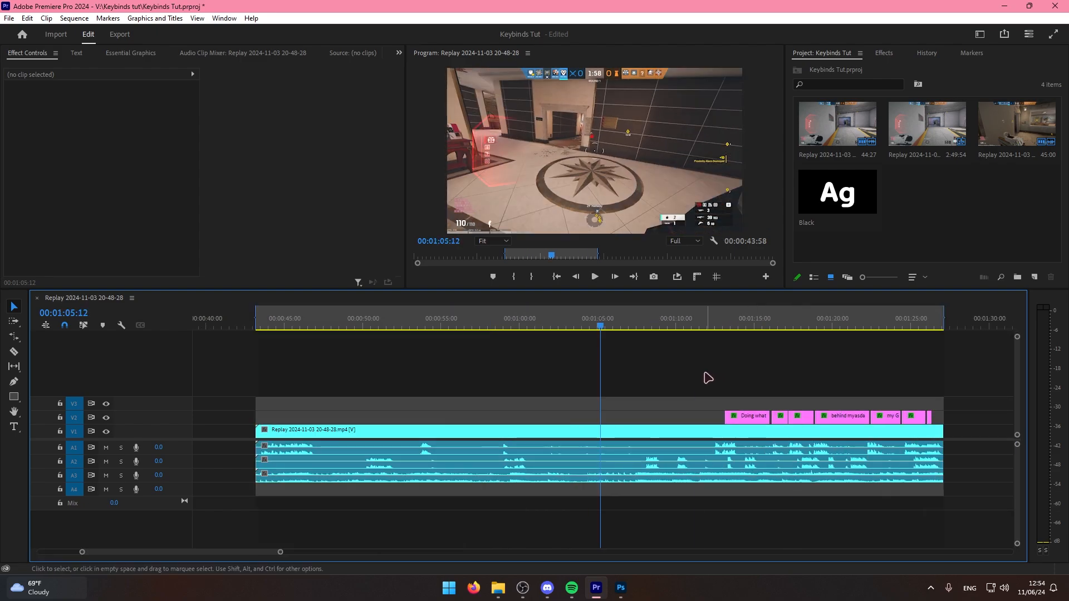
drag(613, 327, 626, 329)
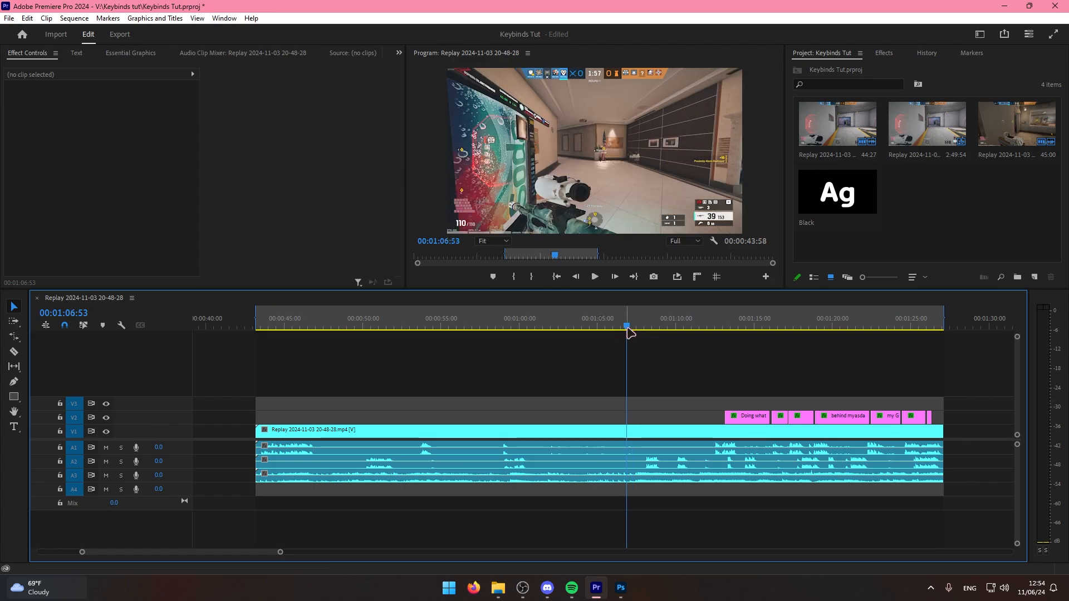
key(i)
click(708, 327)
click(739, 328)
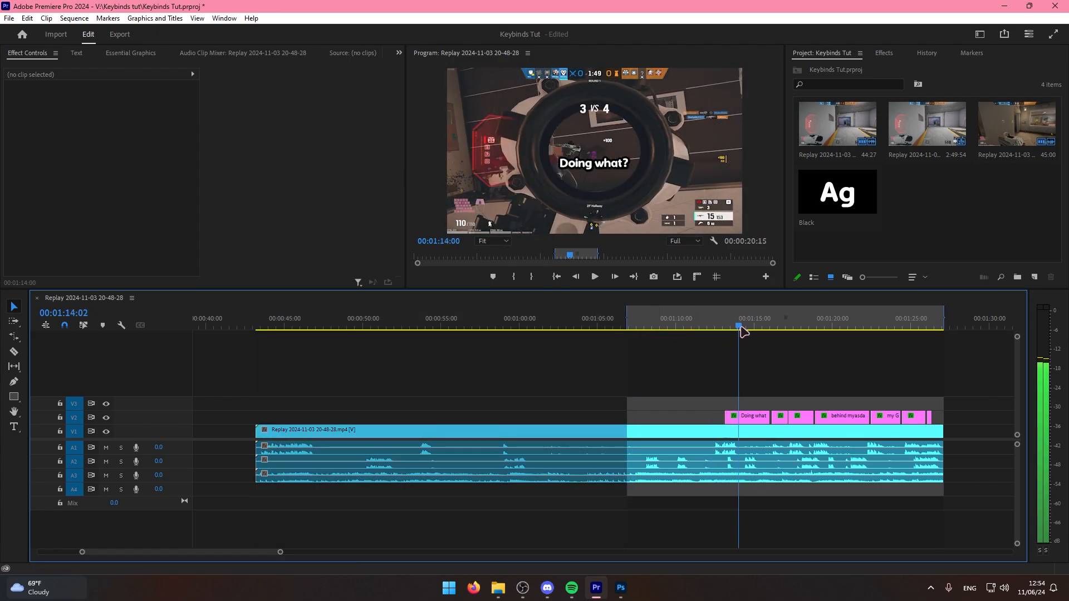
key(o)
key(=)
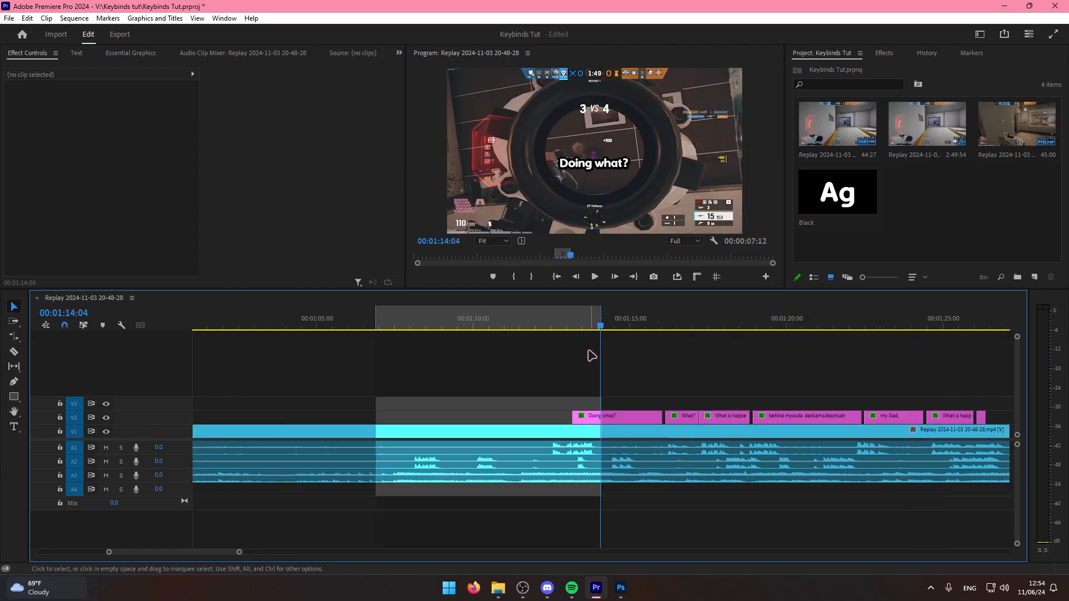
Look up the Export Frame shortcut in the keyboard layout, then close it without changes.
drag(458, 327, 557, 352)
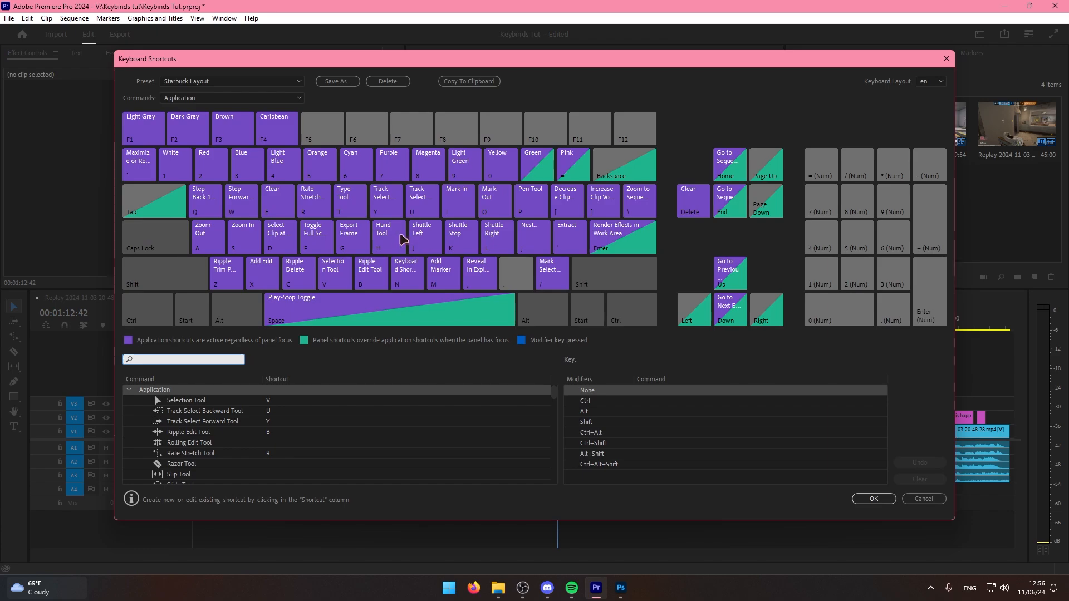
click(369, 246)
click(918, 499)
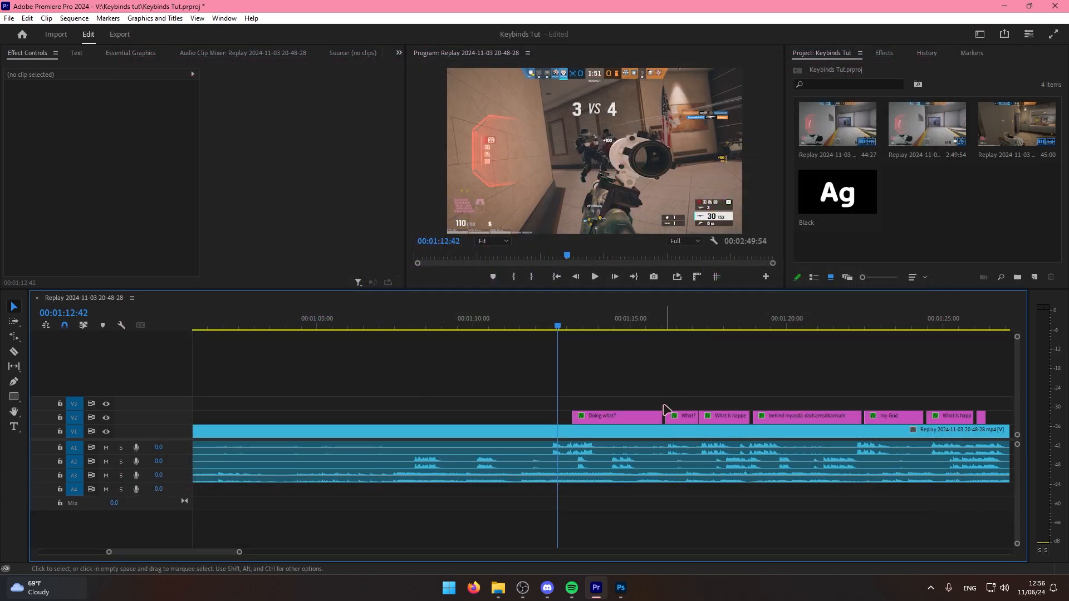
Park the playhead on the frame at 00:01:13:00, just before the "Doing what?" caption.
key(equal)
drag(602, 327, 612, 327)
key(equal)
key(equal)
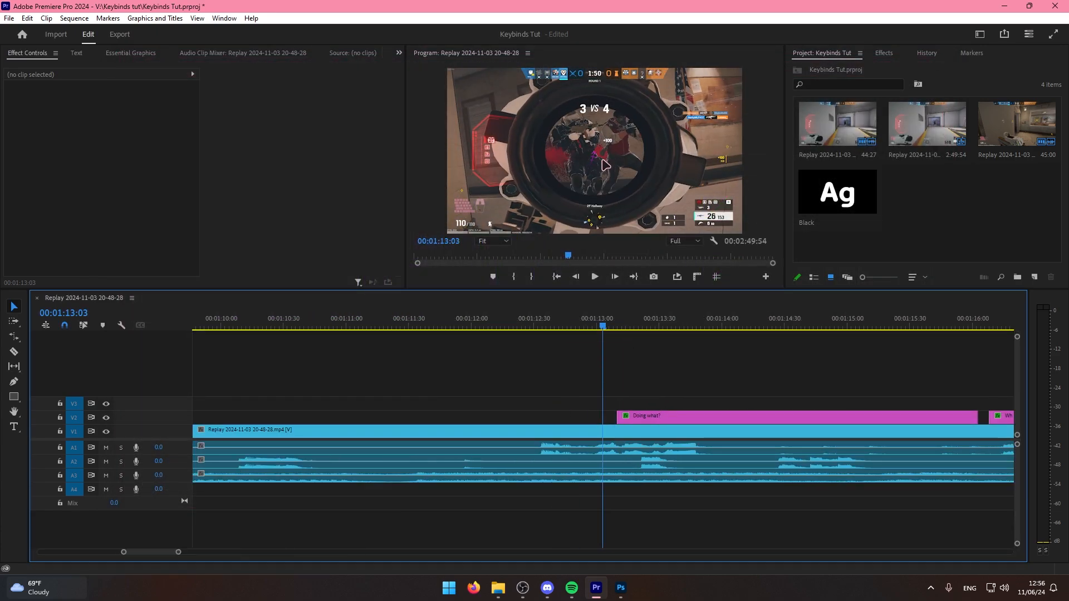
key(Right)
key(Right)
key(Left)
key(Left)
key(Left)
key(Left)
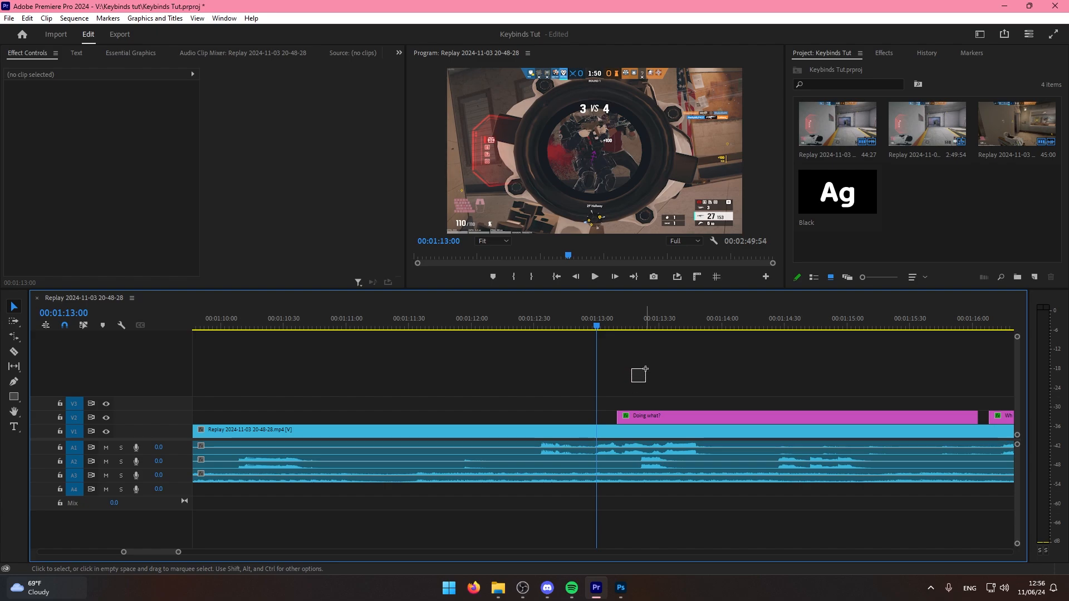
Export the current frame as a PNG to the V: drive with the default name, without importing it into the project.
key(ctrl+shift+e)
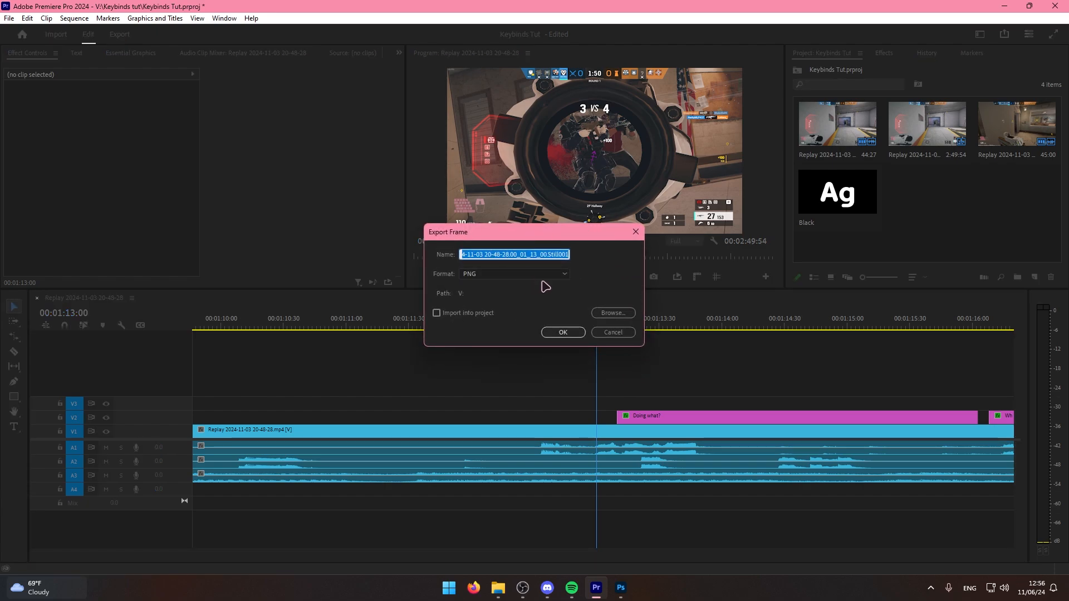
click(505, 275)
click(503, 275)
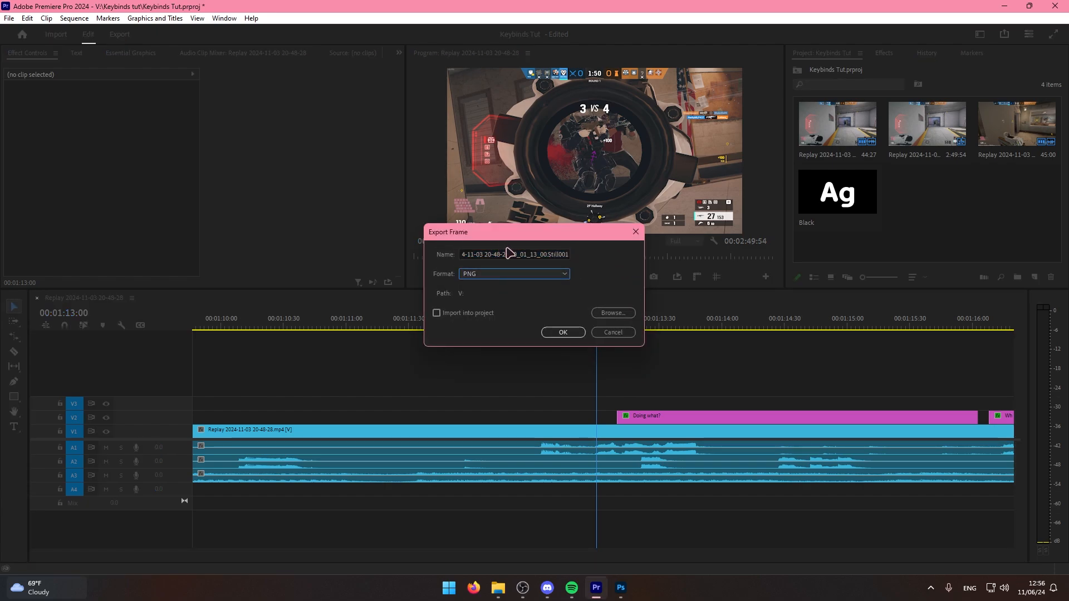
click(562, 332)
Switch to File Explorer, view the exported PNG still from the Videos (V:) drive, then close the image.
click(492, 587)
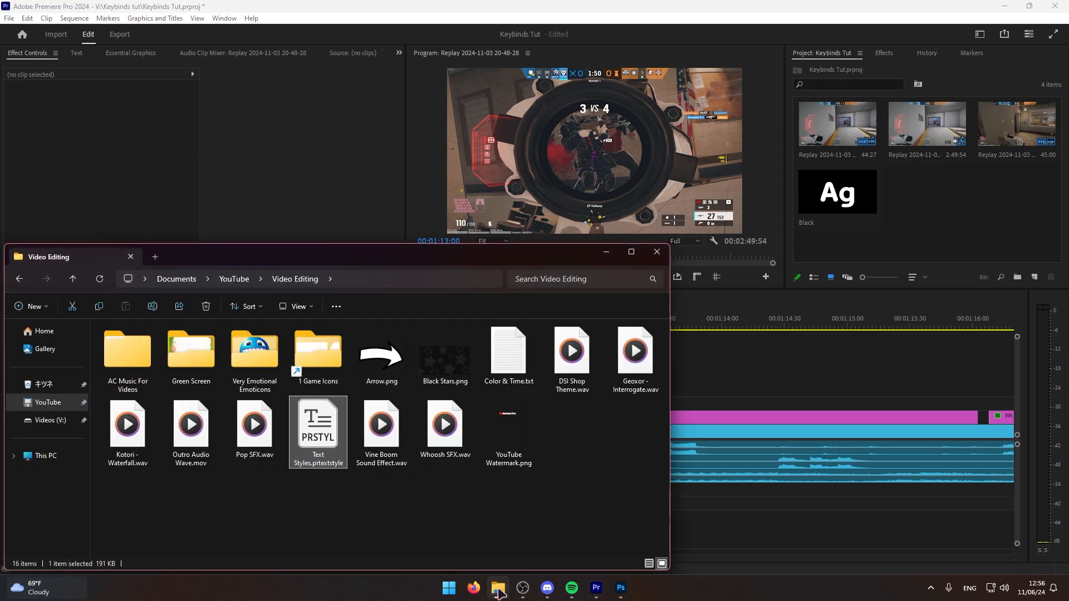
click(50, 420)
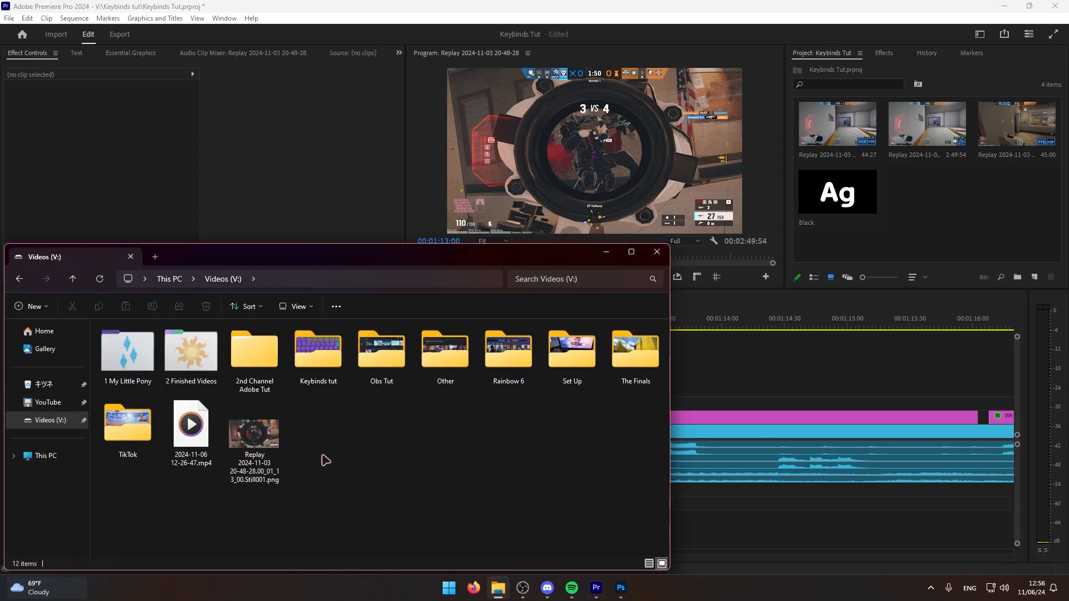
click(255, 451)
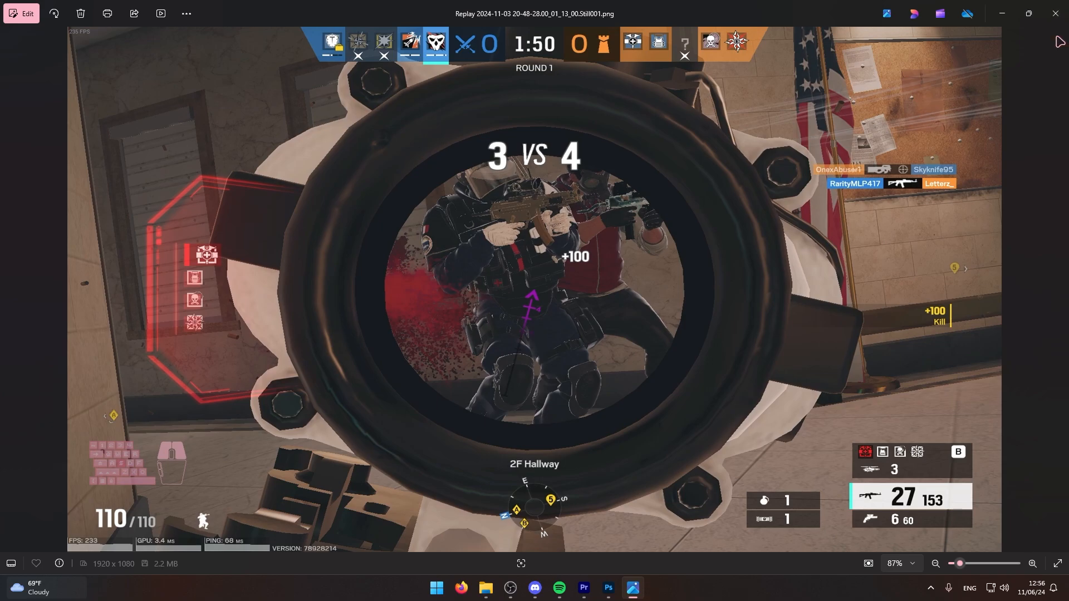
click(1057, 17)
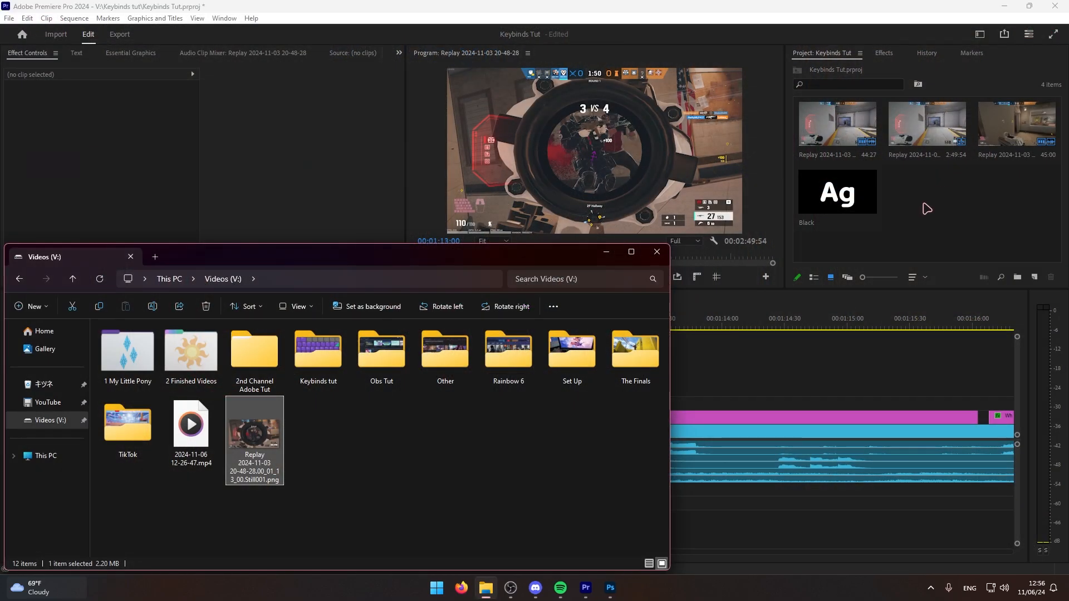
Place the exported PNG still on V3 above the first video clip and crop it to the kill feed.
drag(254, 440, 776, 380)
click(776, 381)
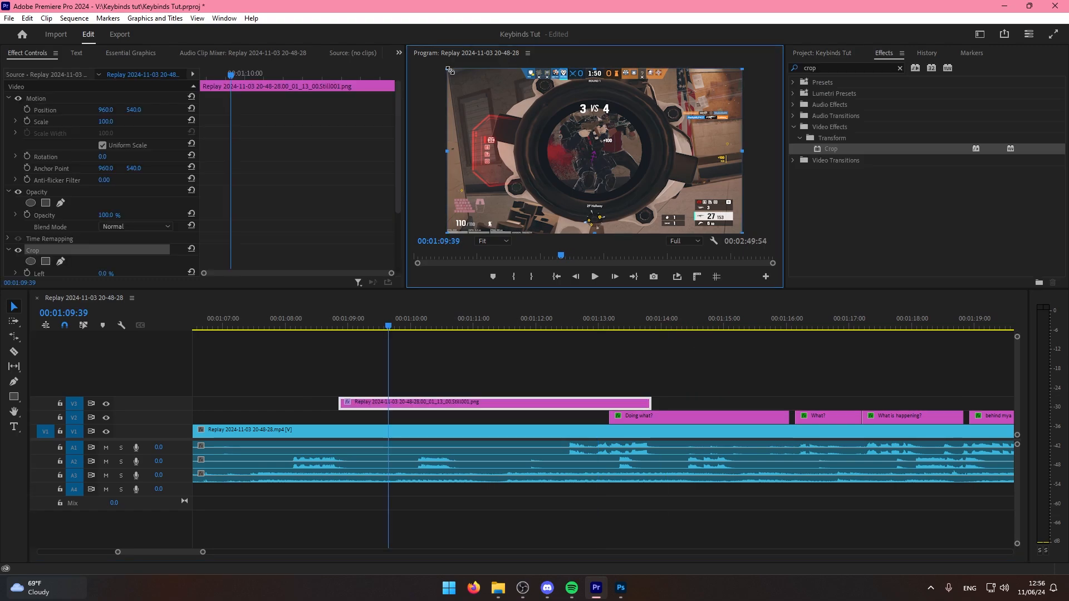
drag(449, 71, 681, 106)
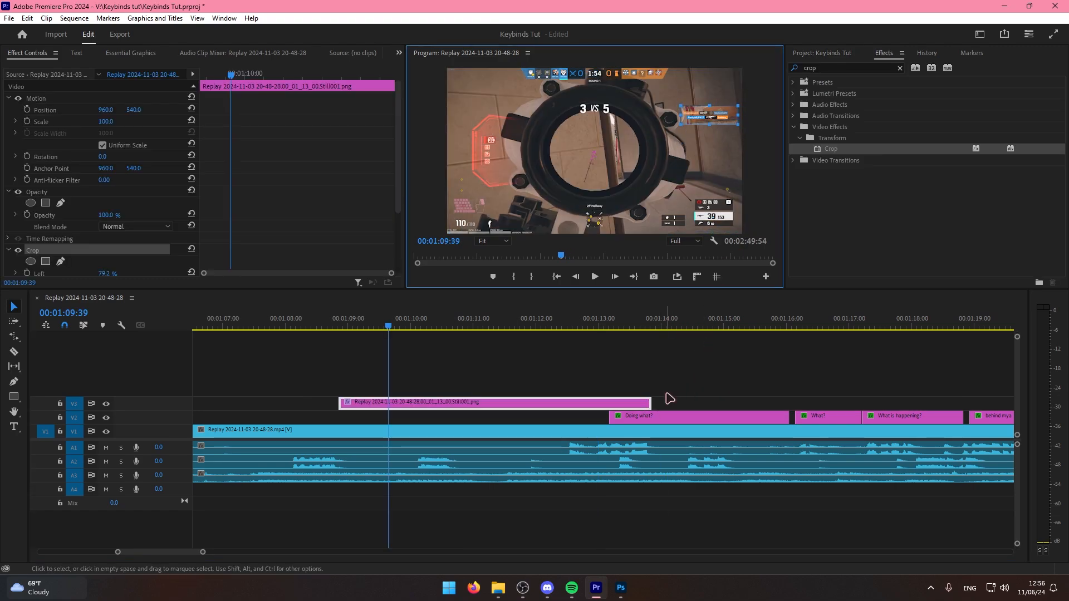
Enlarge the cropped kill-feed still and reposition it over the middle of the frame, then clear the selection.
click(516, 396)
drag(114, 121, 156, 121)
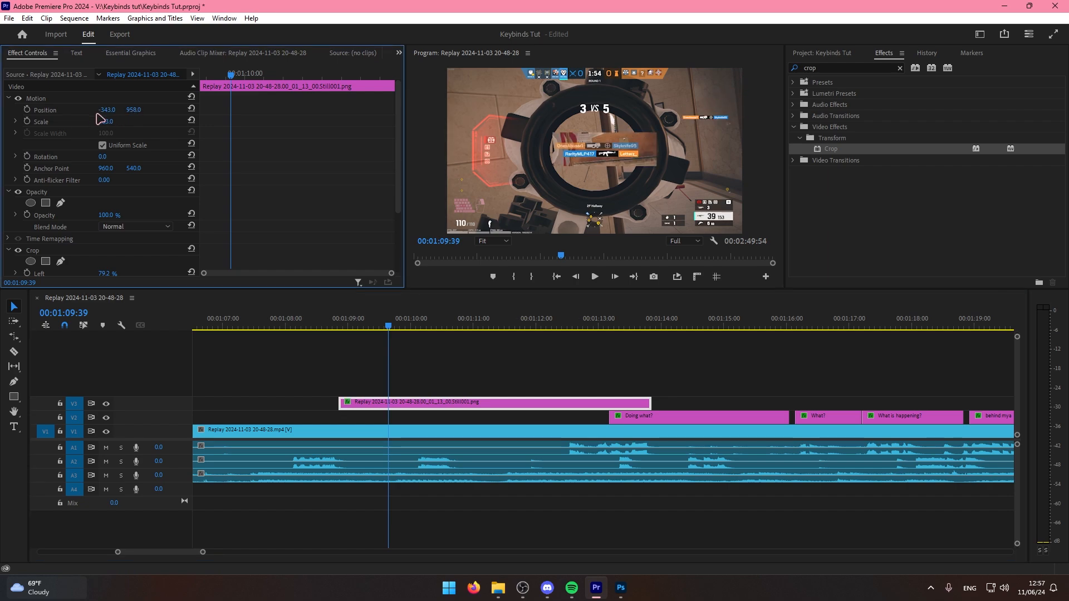
drag(105, 109, 51, 110)
drag(483, 373, 502, 362)
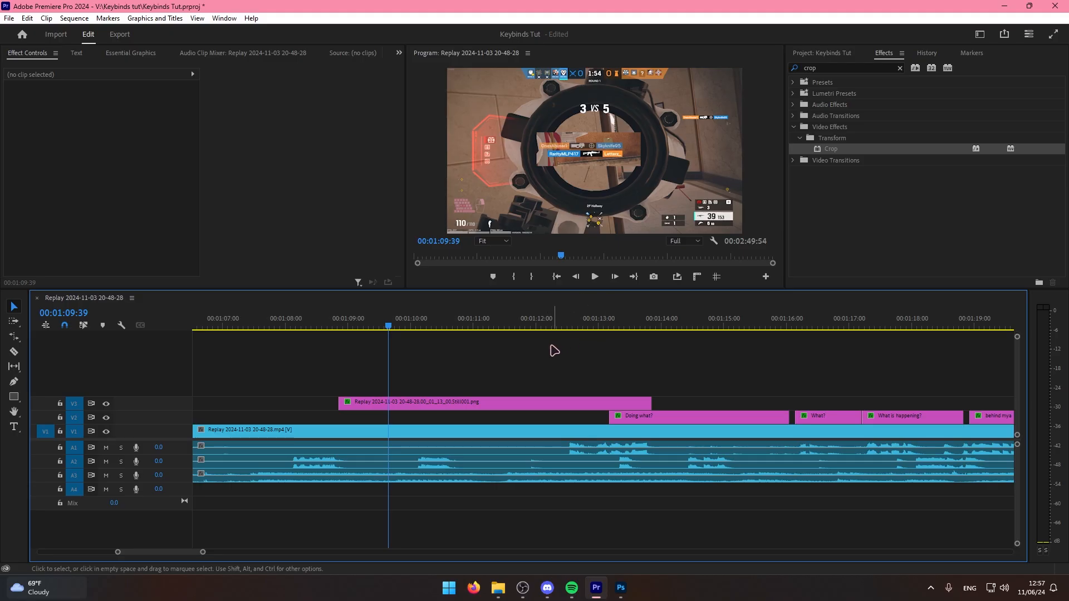
Pan the timeline back and forth around the V2 captions with the Hand tool.
mouse_move(479, 371)
mouse_down()
mouse_move(425, 396)
mouse_move(492, 371)
mouse_up()
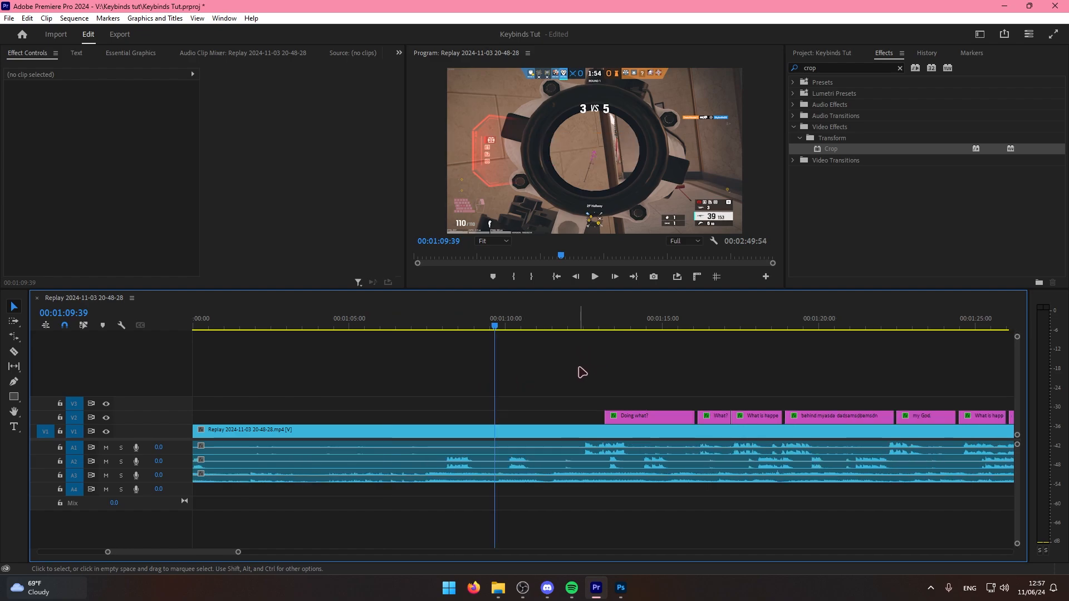
key(h)
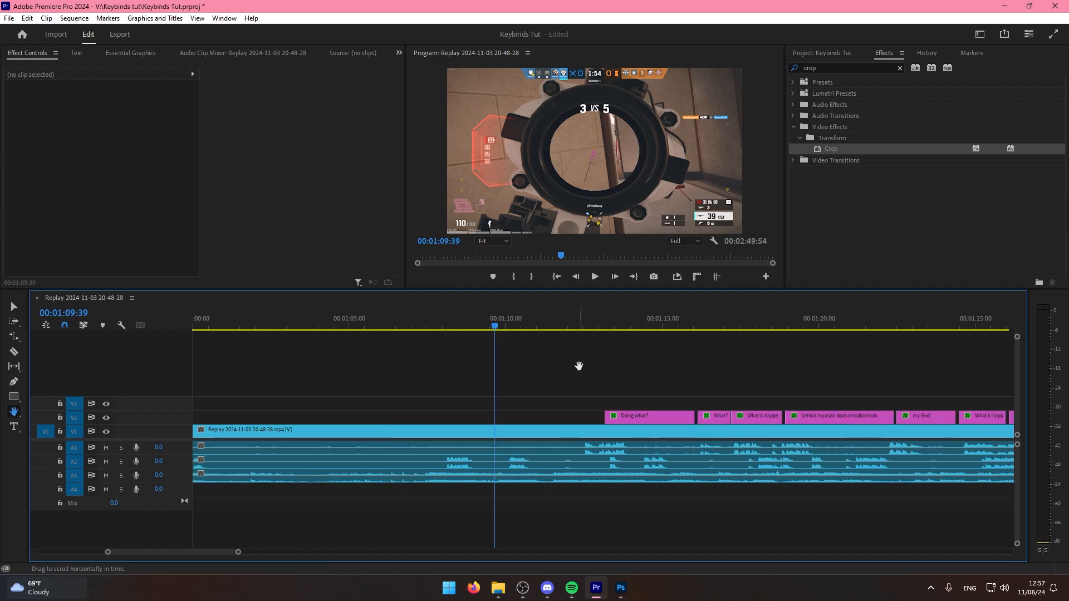
drag(575, 364, 668, 349)
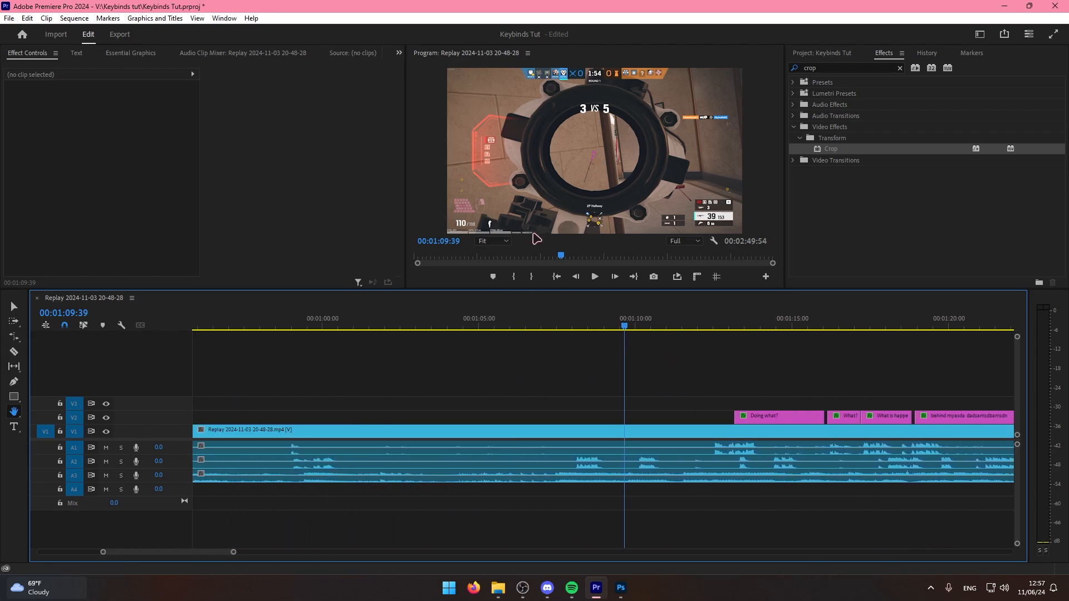
click(536, 186)
scroll(675, 367, down, 10)
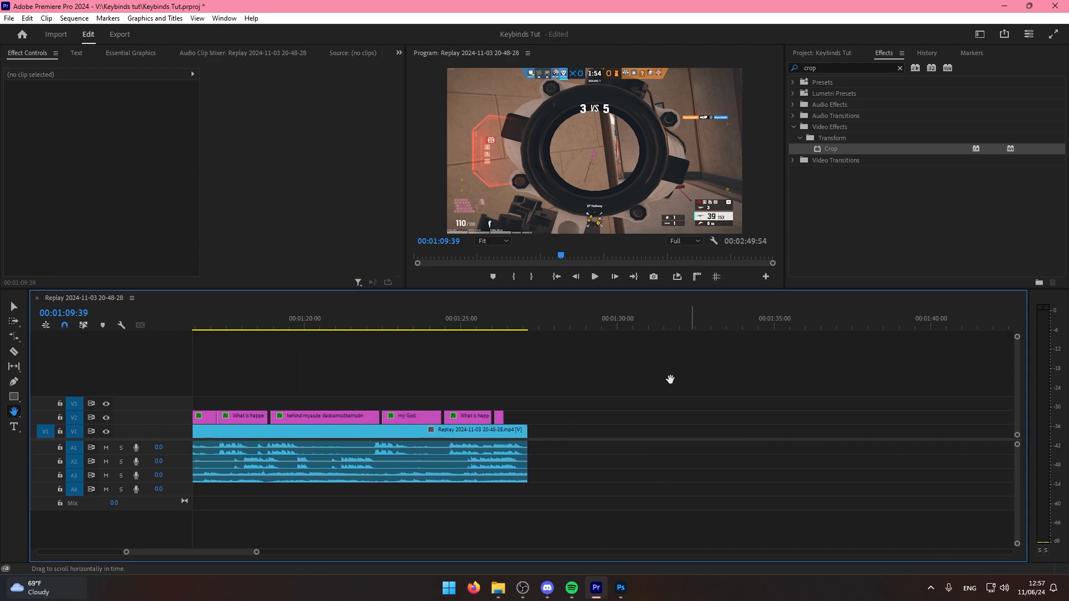
scroll(473, 353, up, 9)
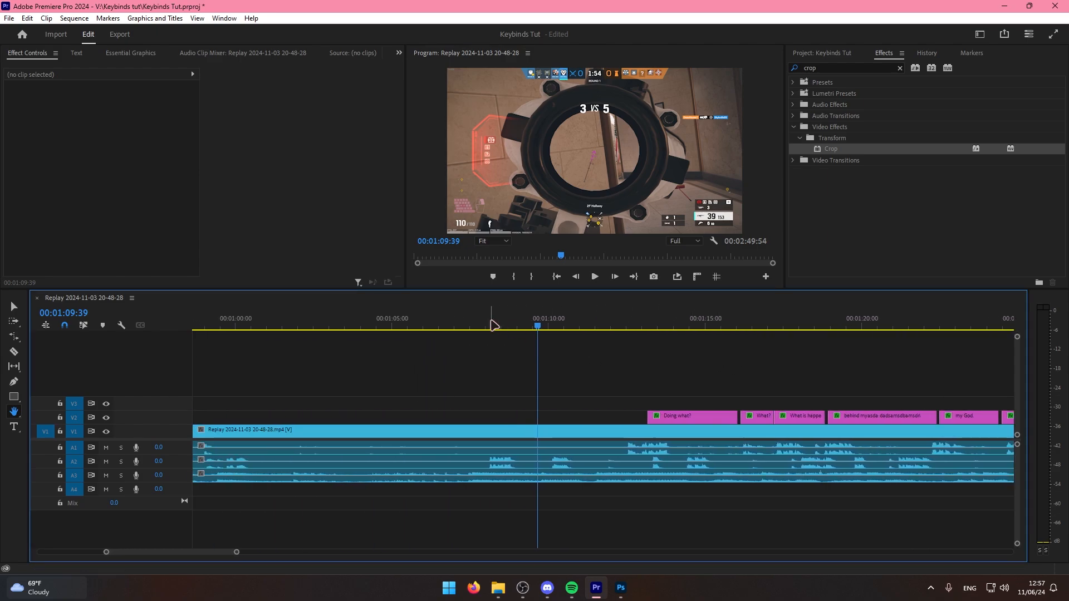
Move the playhead to 00:01:07:31, shift the timeline view with the Hand tool and return to the Selection tool.
click(472, 328)
key(minus)
drag(582, 356, 556, 353)
key(v)
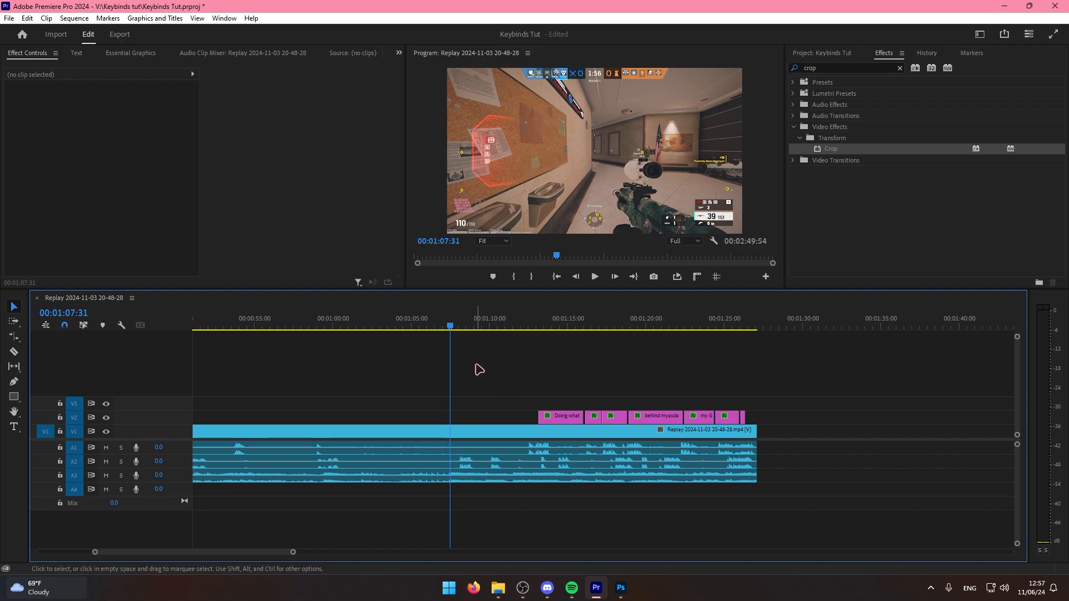
Cycle through the Hand, Selection and Type tools, ending on the Selection tool.
key(h)
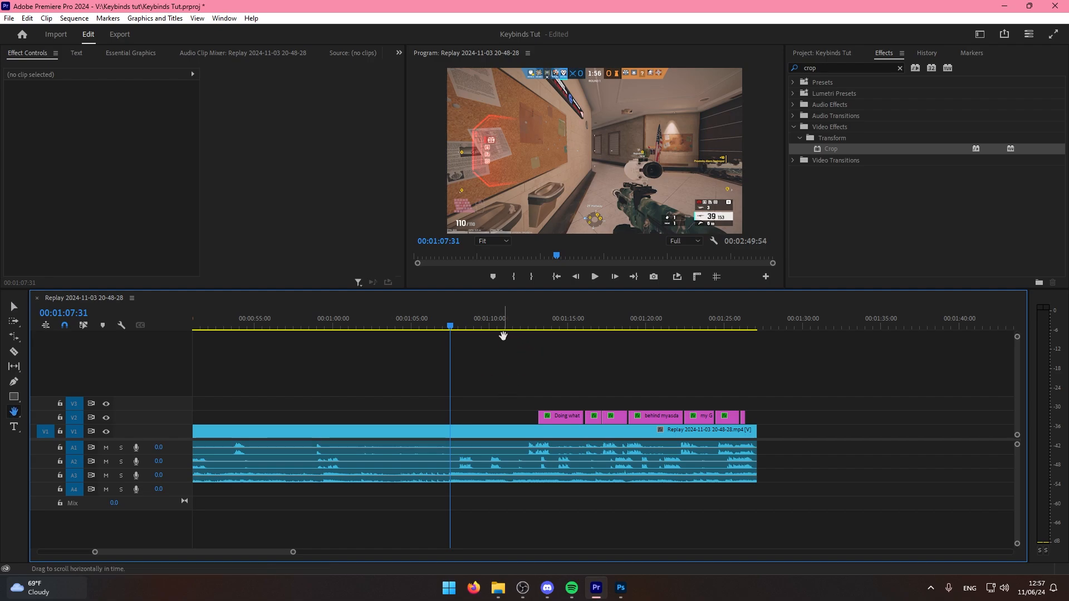
key(v)
drag(497, 367, 485, 389)
key(t)
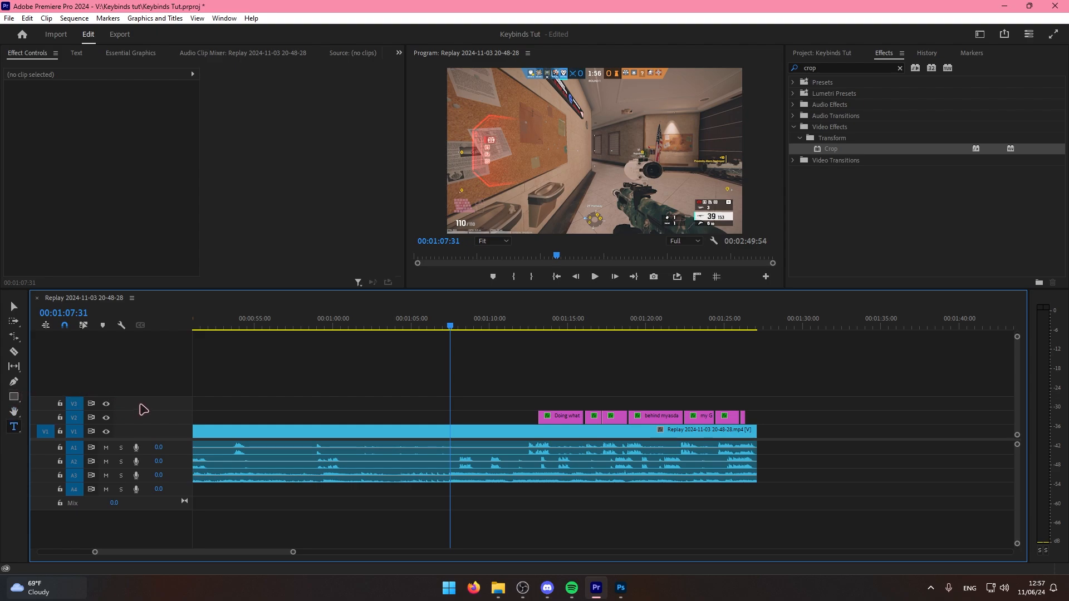
key(h)
key(b)
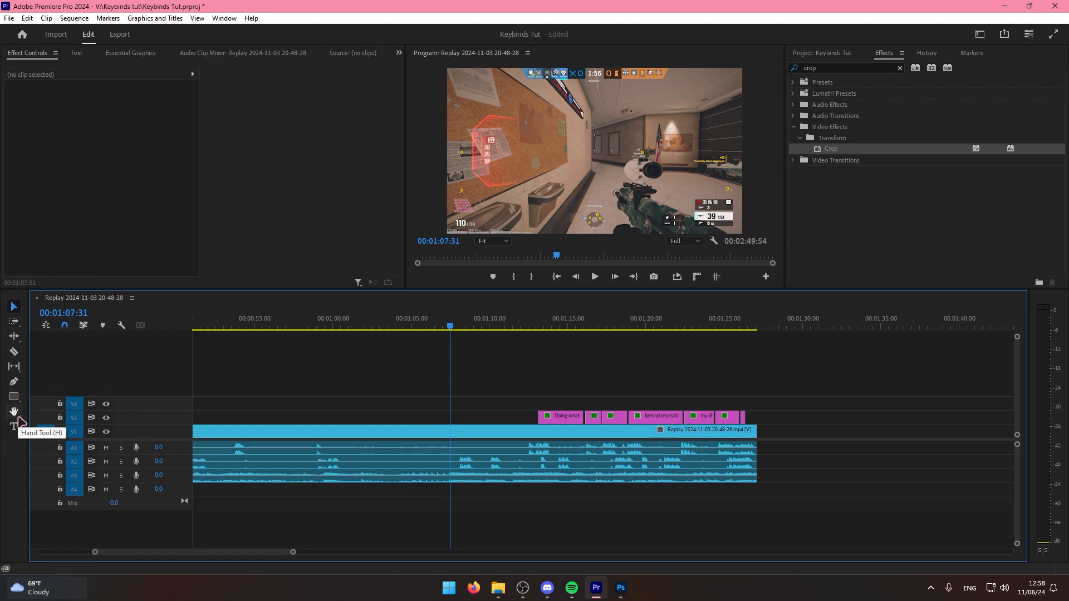
key(g)
Switch to Photoshop, view the Export Frame, Hand, Selection and Ripple Edit key layout, and return to Premiere Pro.
click(619, 334)
key(alt+Tab)
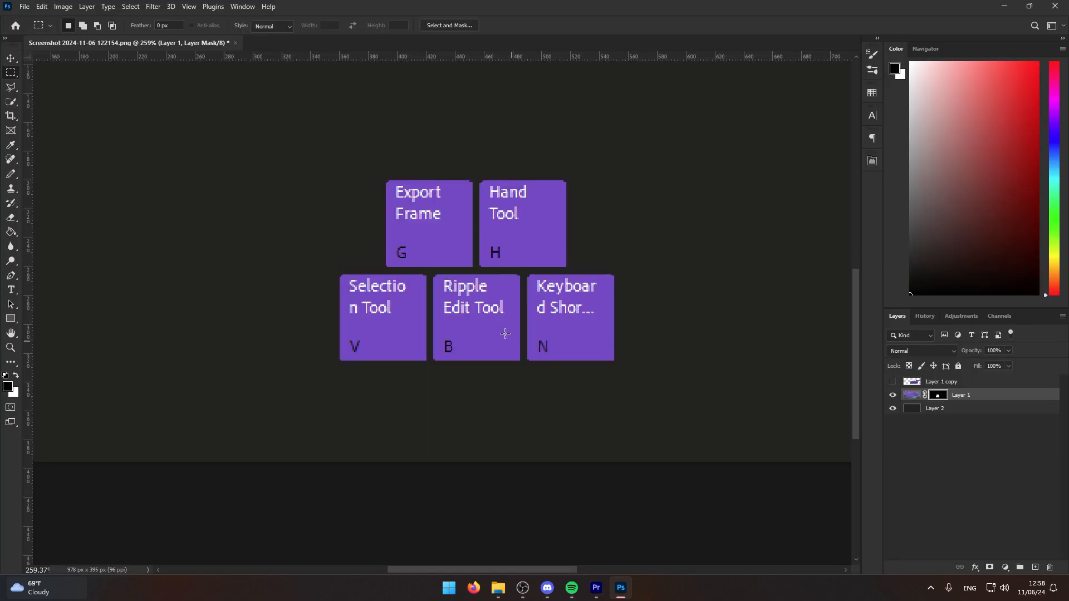
click(596, 589)
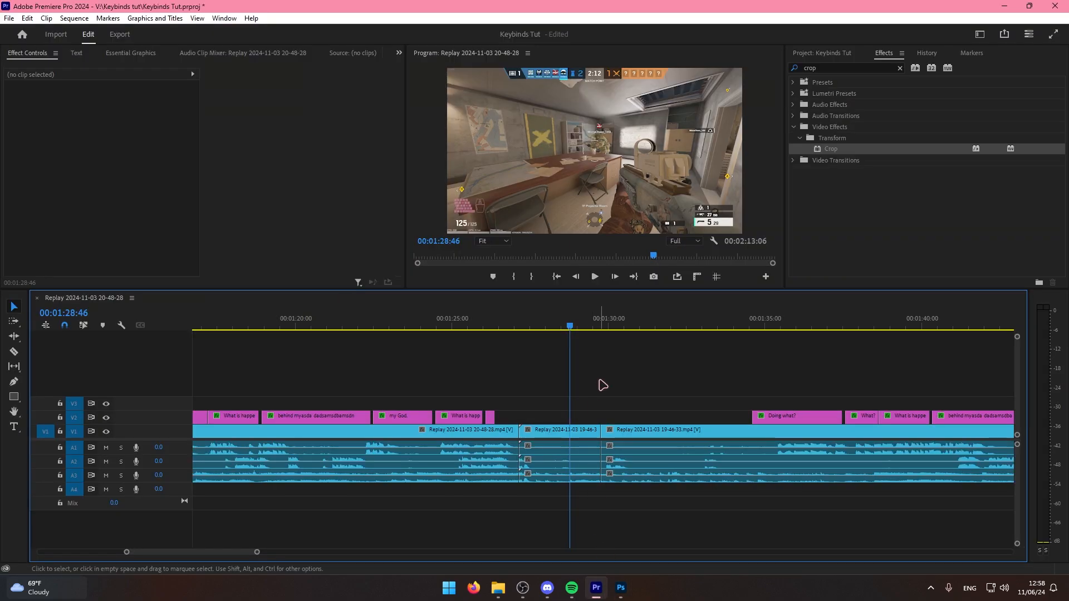
Activate the Ripple Edit tool and check the B key's assigned commands in the Keyboard Shortcuts dialog.
key(b)
key(n)
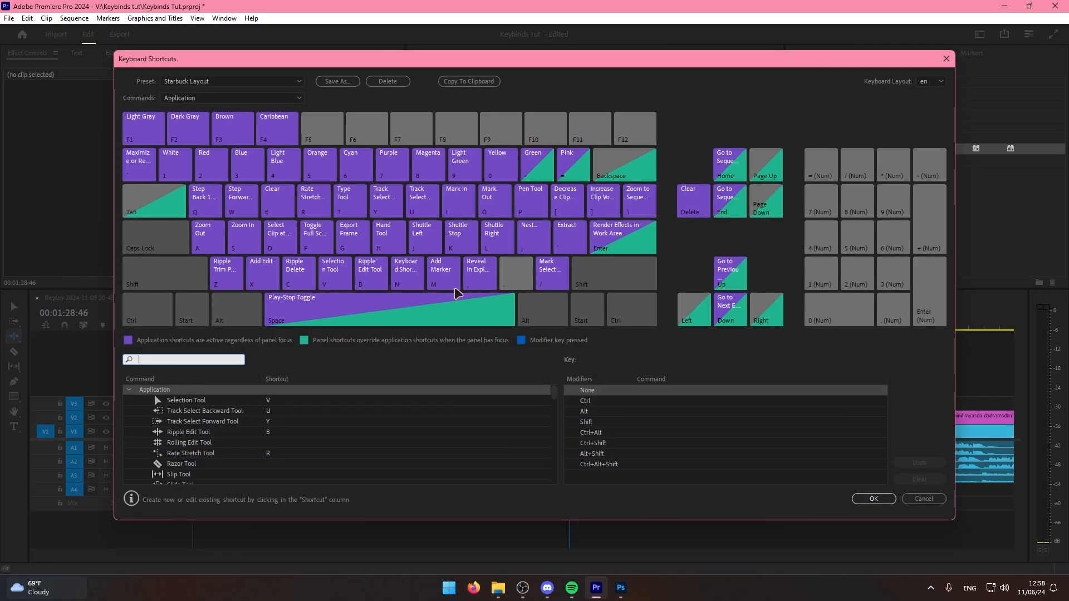
click(376, 275)
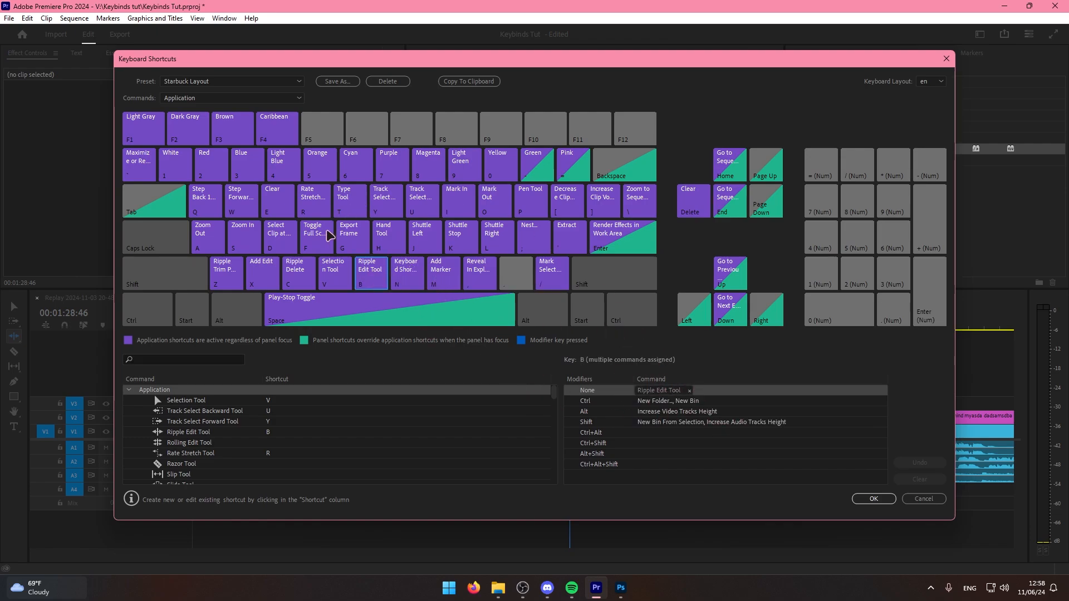
click(872, 499)
Reopen the Keyboard Shortcuts dialog and inspect the commands assigned to the N, W and E keys.
key(n)
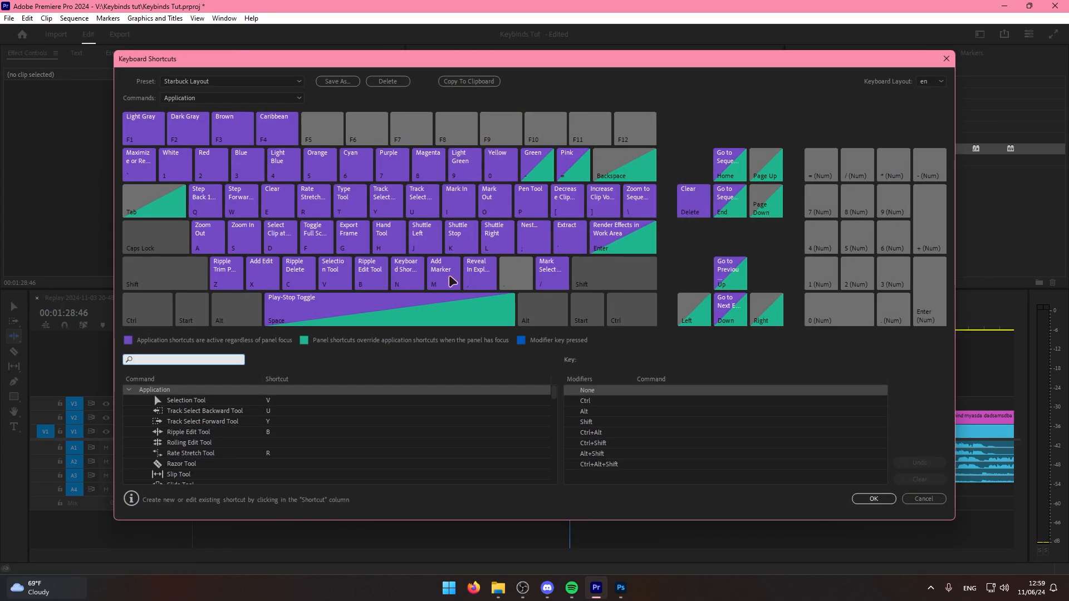
click(408, 269)
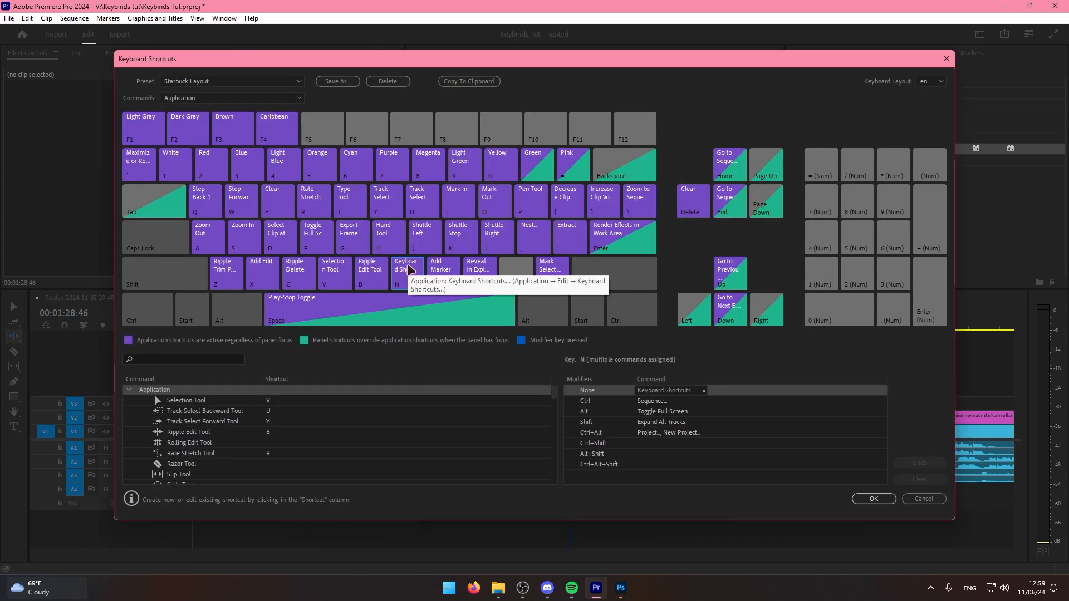
click(872, 499)
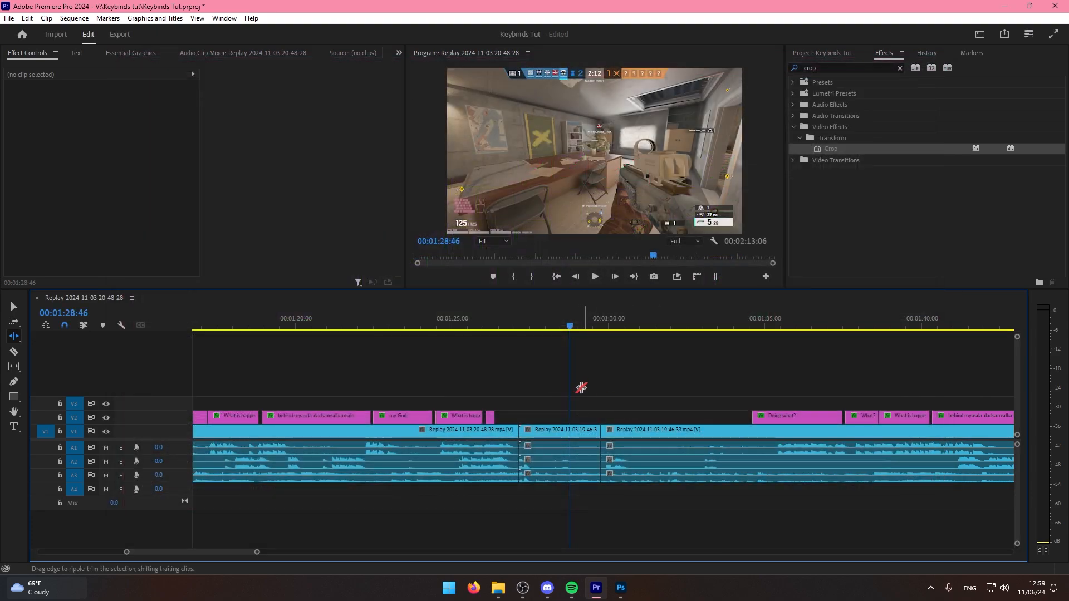
key(n)
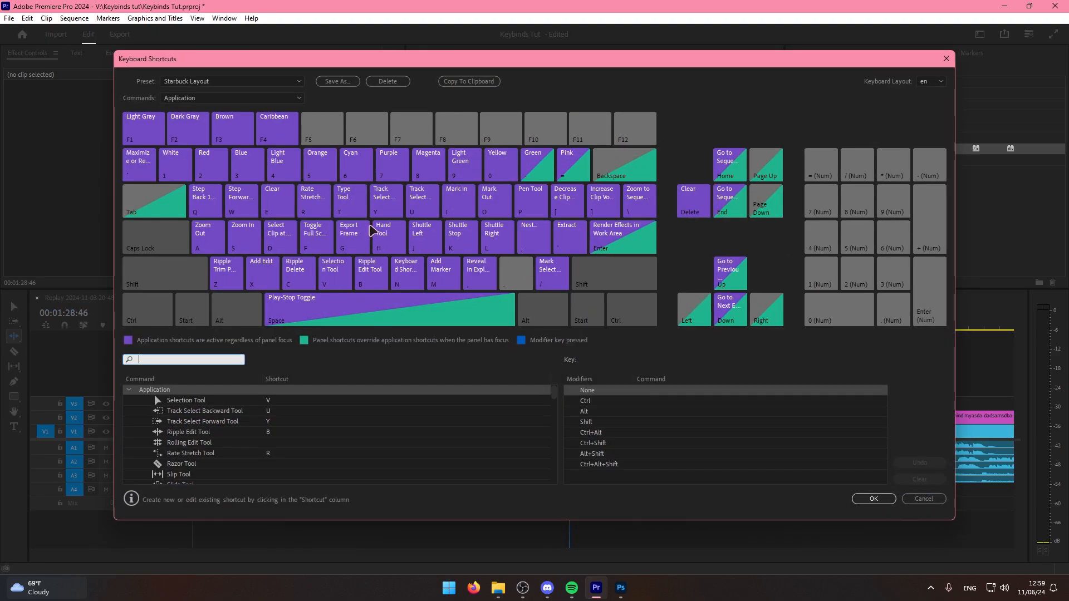
click(411, 285)
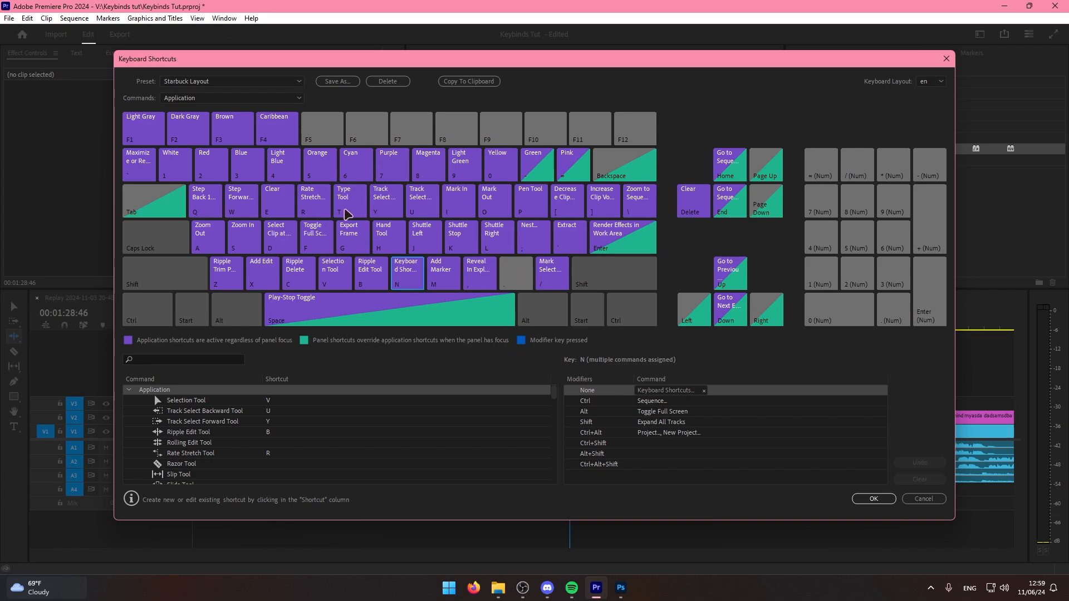
click(206, 203)
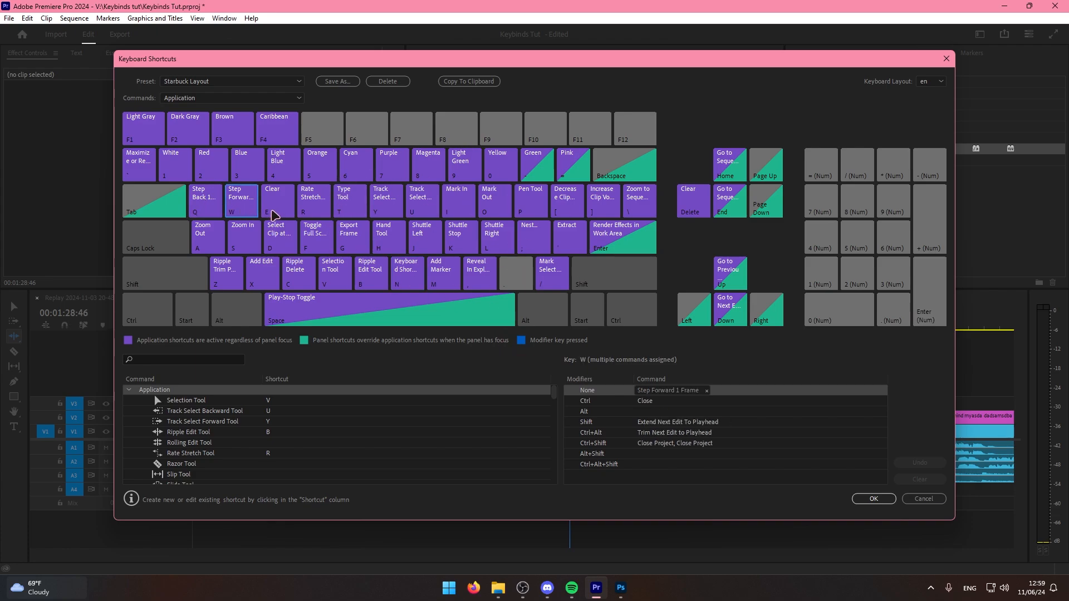
click(269, 216)
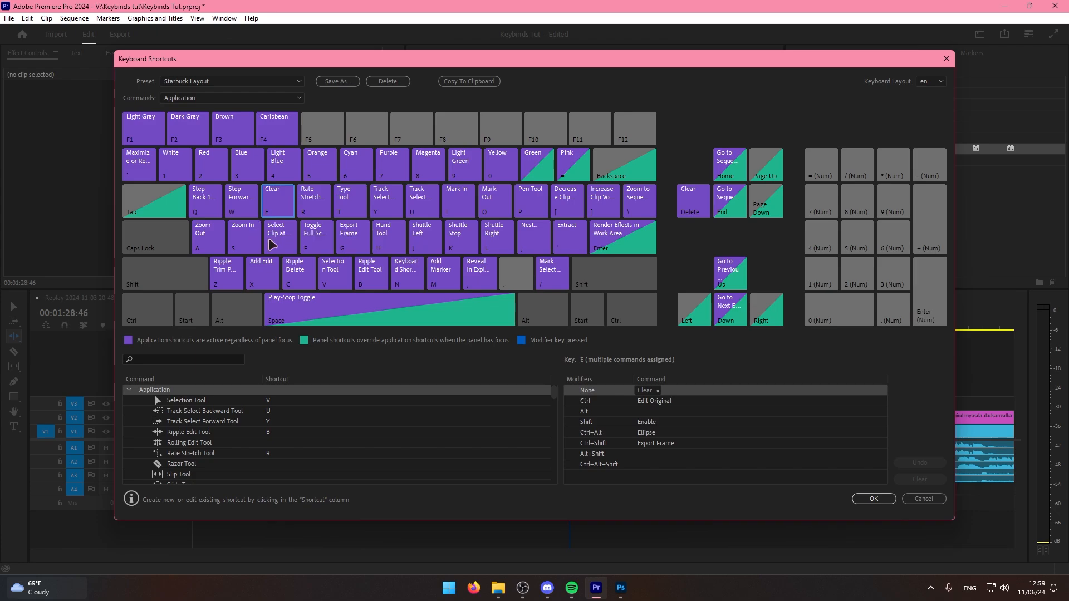
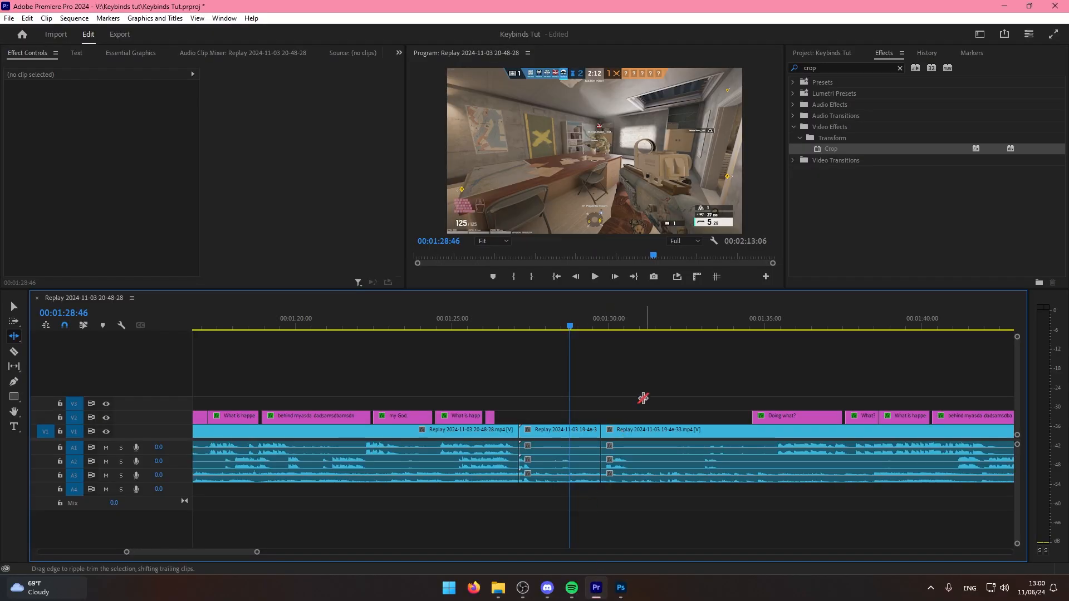
Return to the Selection tool and move the playhead to 00:01:53:49 between the second and third caption groups.
key(v)
click(679, 326)
key(minus)
key(equal)
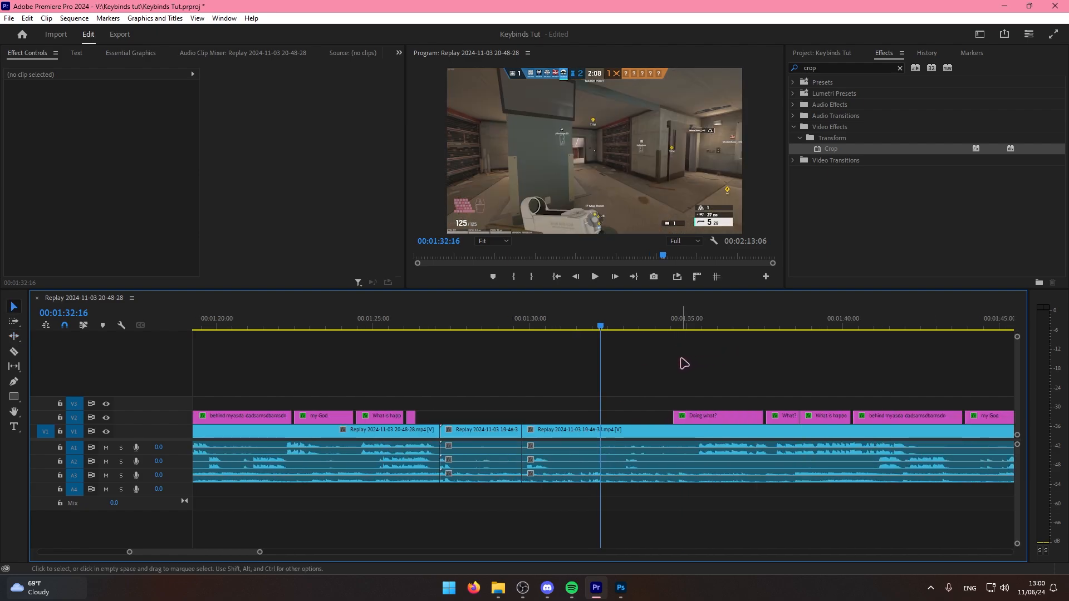
key(minus)
click(886, 323)
scroll(780, 348, down, 3)
click(660, 327)
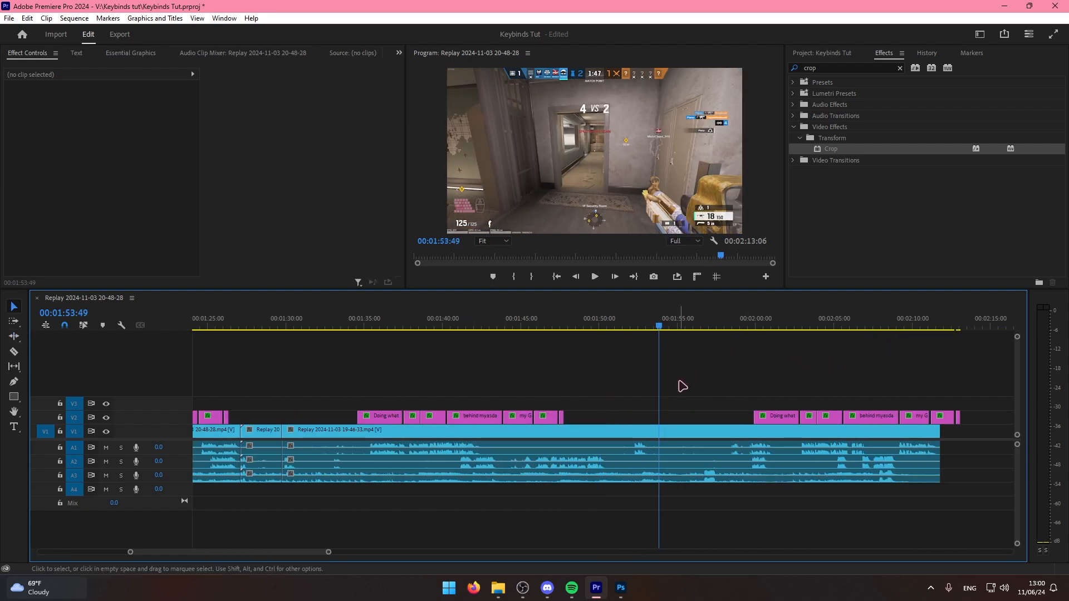
Play back parts of the sequence and move the playhead to 00:01:50:08.
key(space)
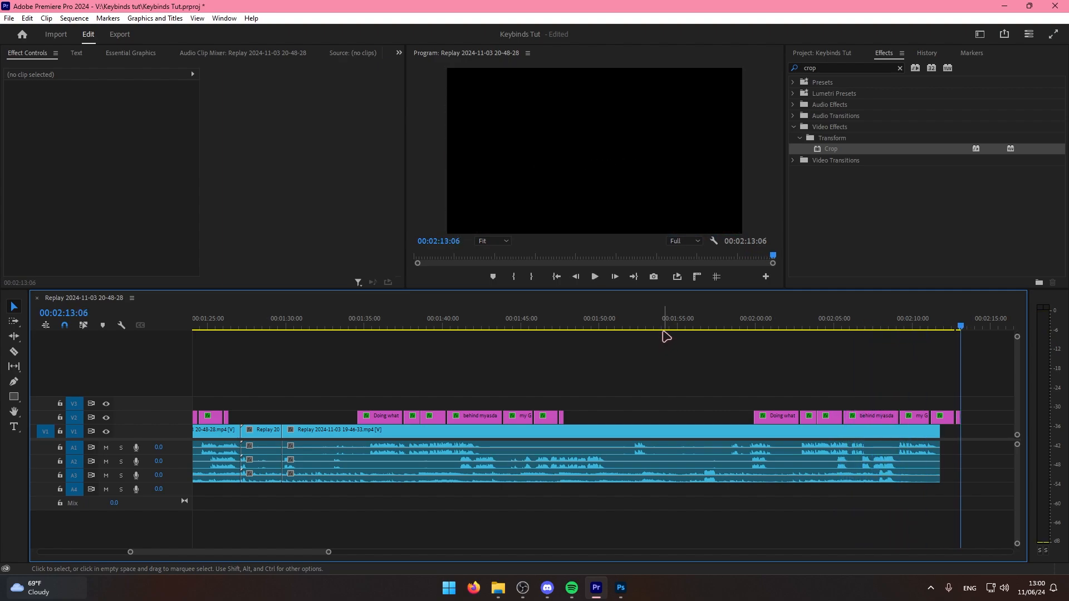
click(638, 322)
key(minus)
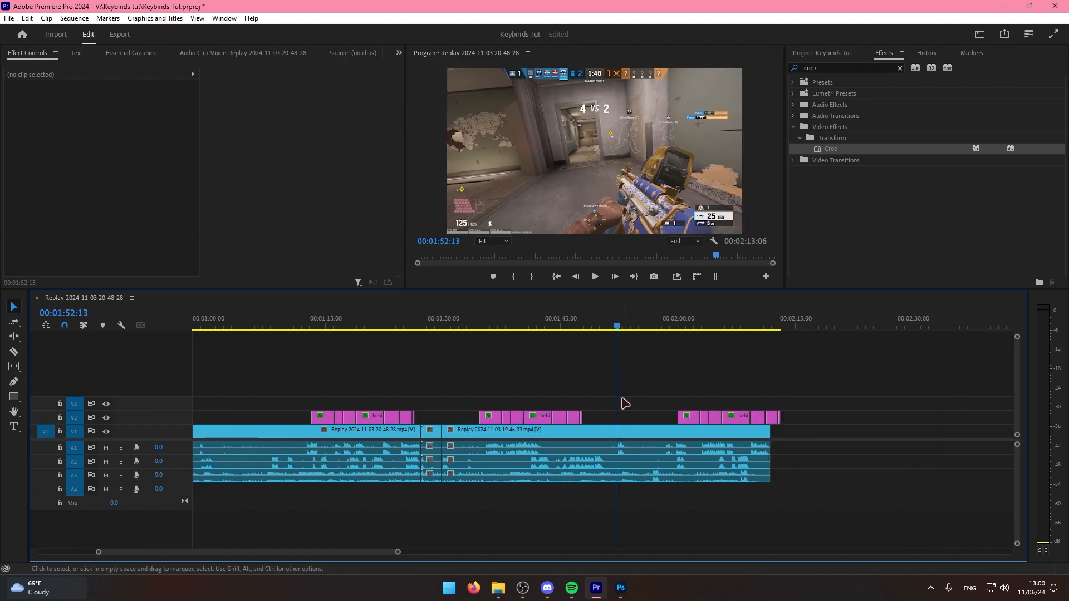
key(space)
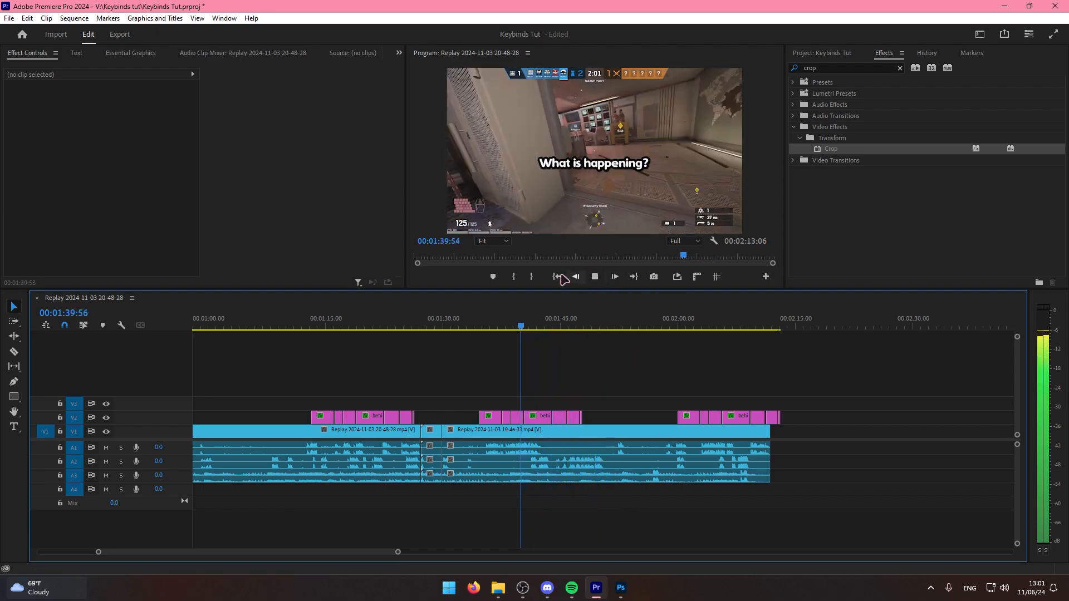
click(601, 323)
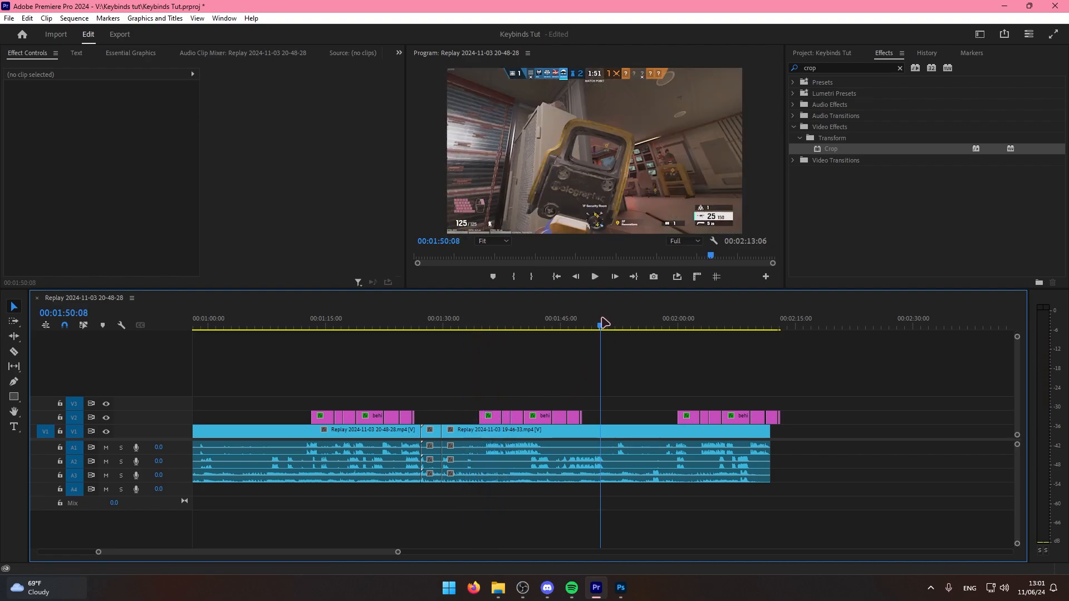
Shuttle playback left and right repeatedly around 00:01:50:00 to review the moment after the second caption group.
key(shift+j)
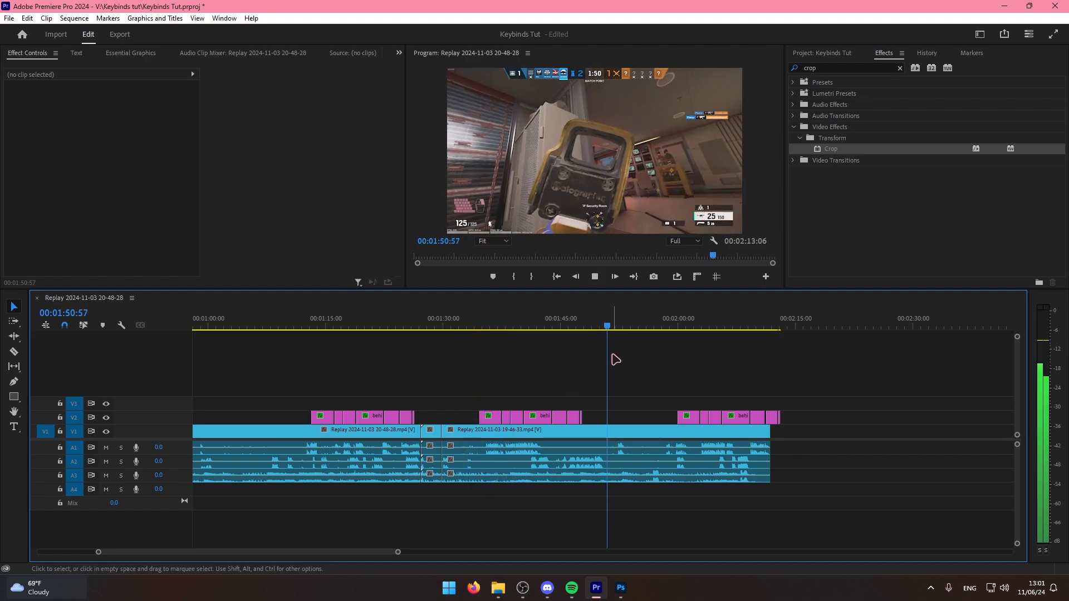
key(space)
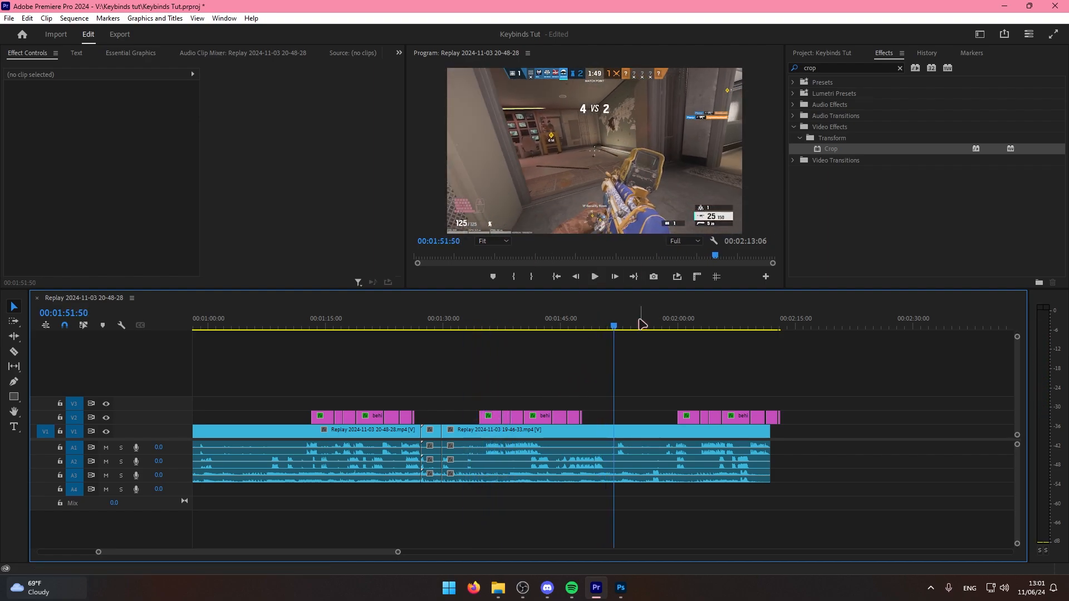
key(shift+j)
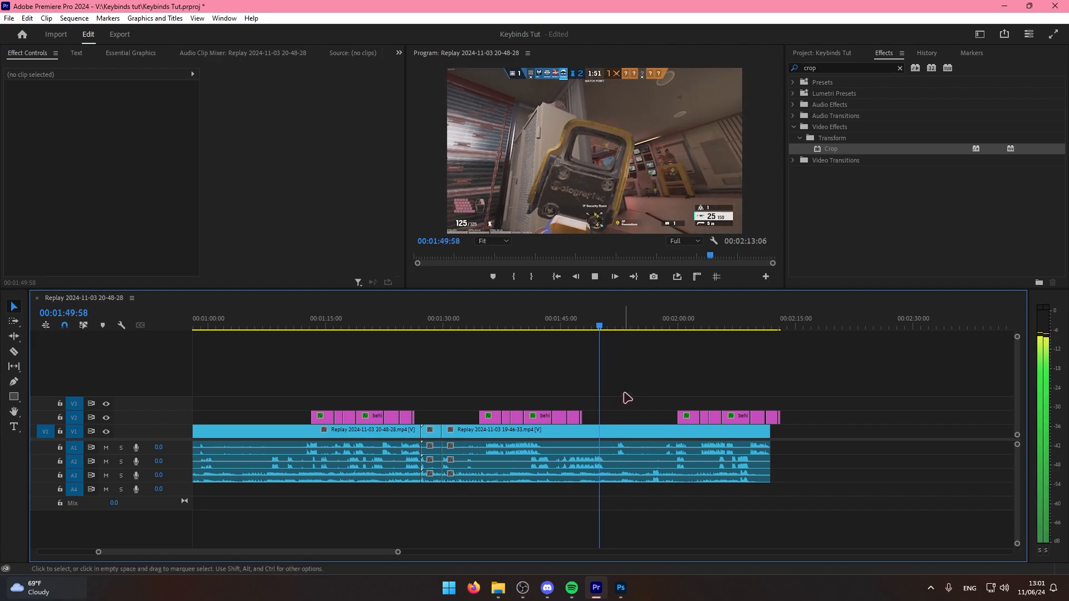
key(l)
key(j)
key(l)
key(j)
key(l)
key(j)
key(l)
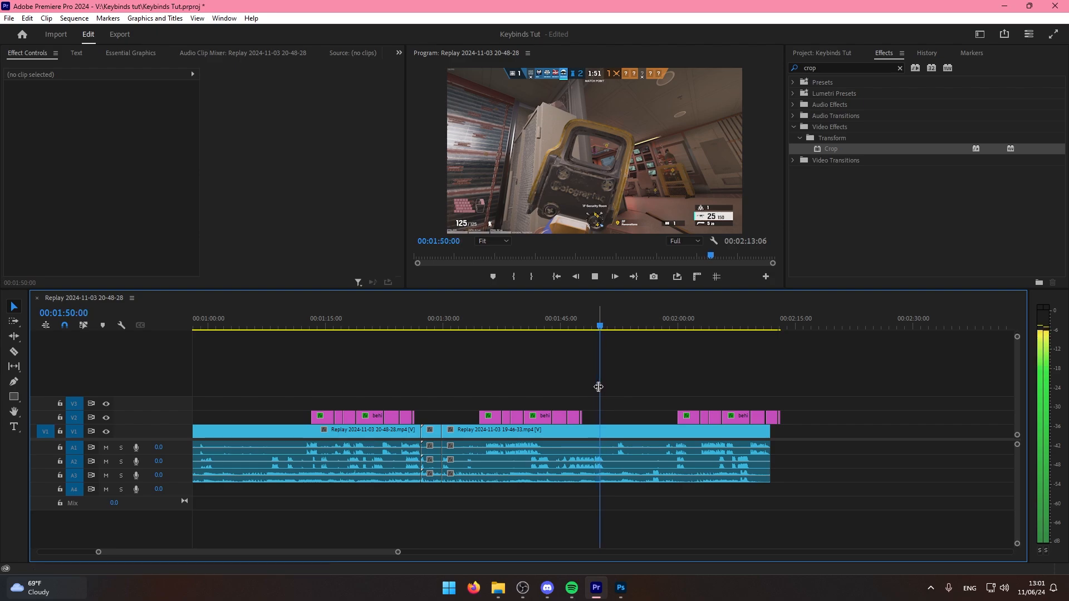
Check the shuttle and marker key layout in Photoshop, return to Premiere Pro and add a sequence marker at 00:01:55:20.
click(623, 589)
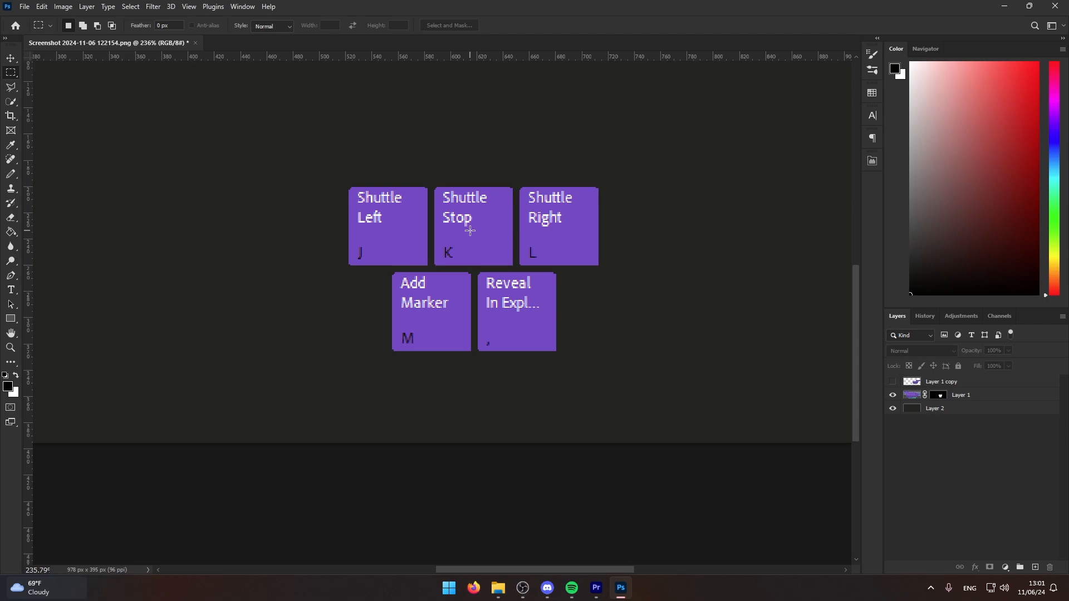
key(alt+Tab)
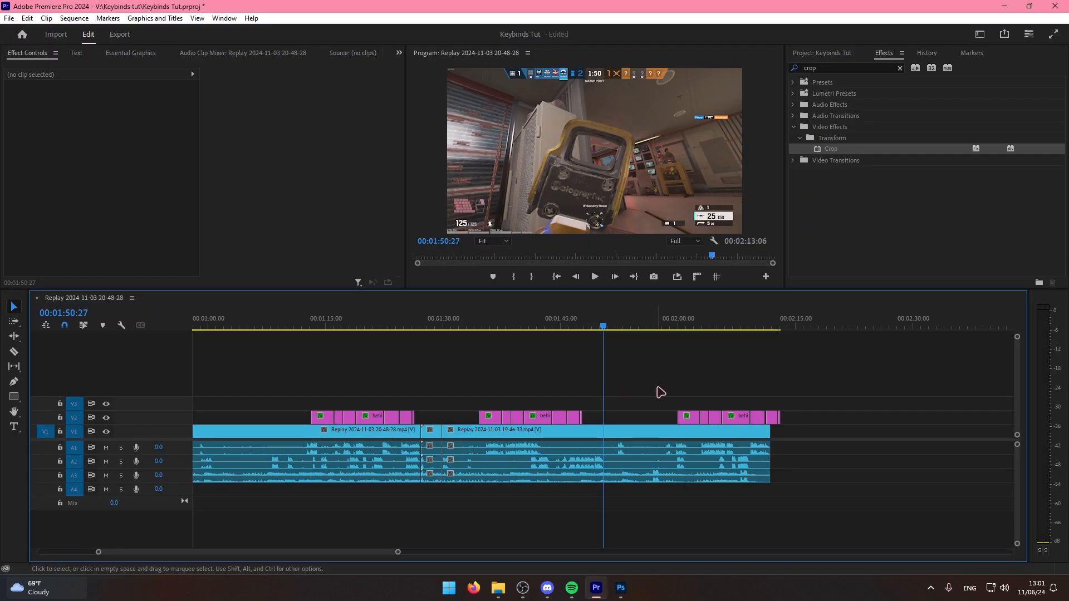
key(space)
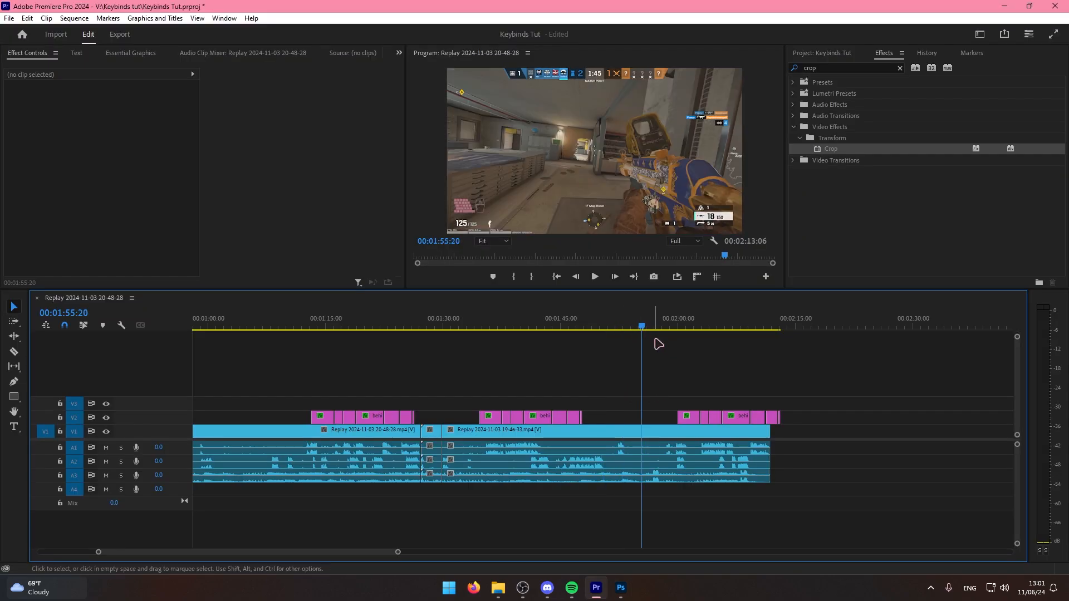
key(m)
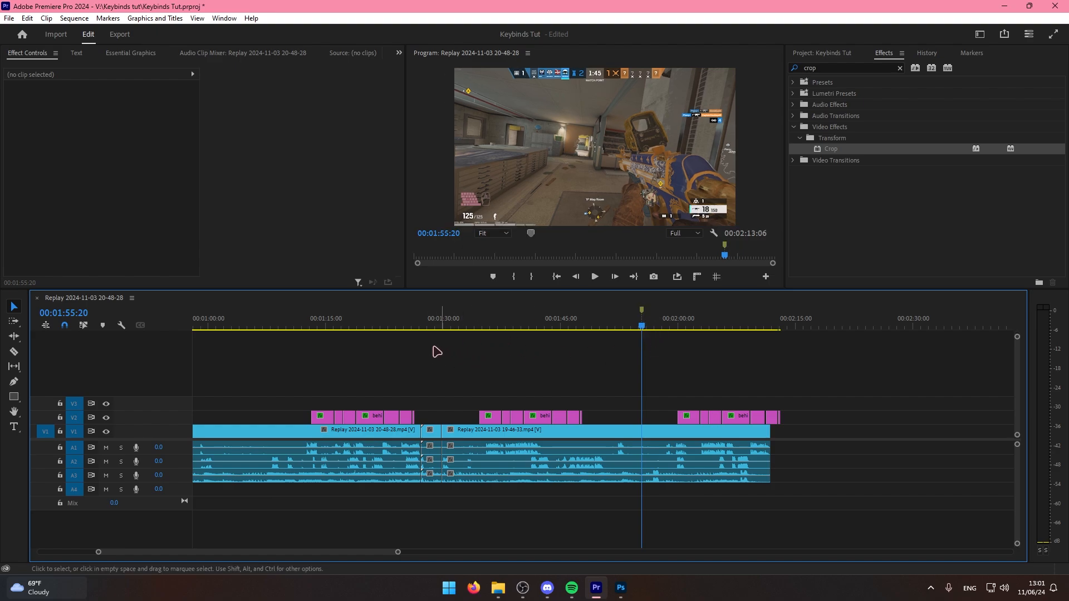
Add a sequence marker at 00:01:17:34 within the first caption group.
click(328, 326)
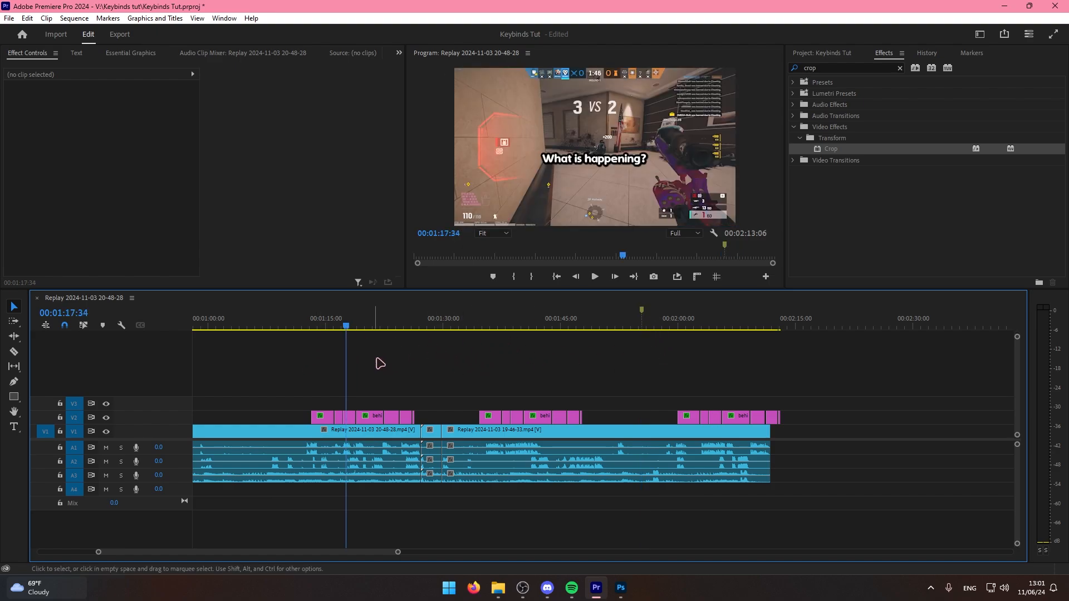
key(=)
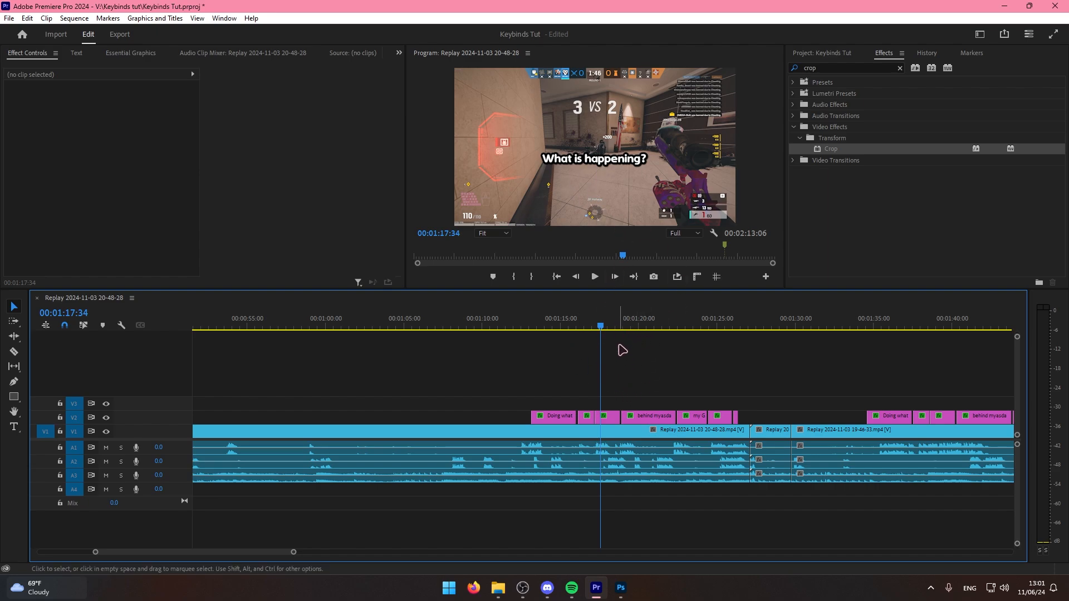
key(m)
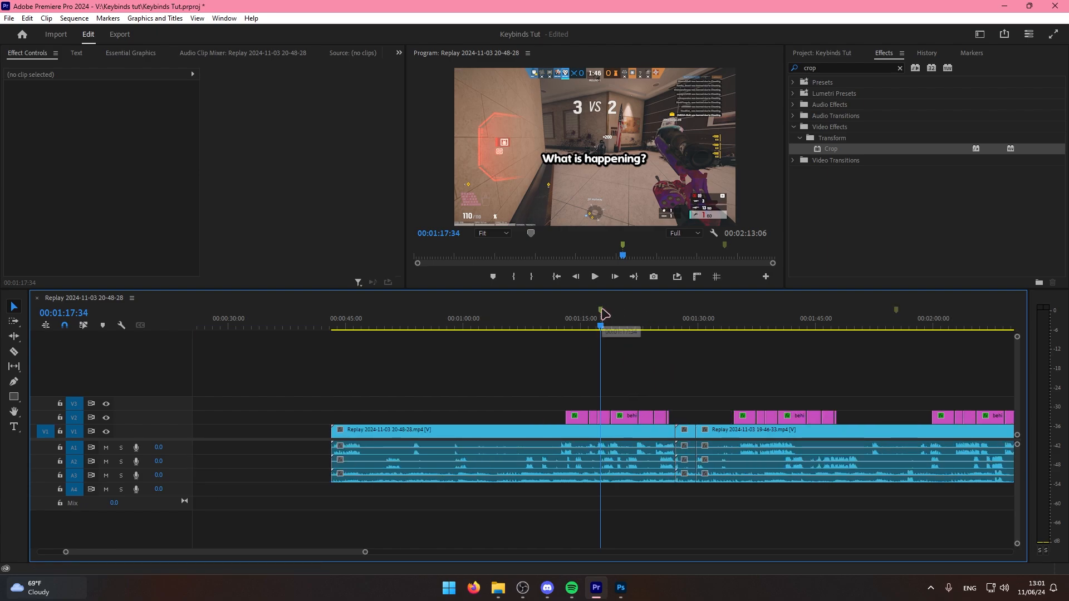
Edit the marker at 00:01:17:34: name it ASD, enter the comment "asdasdasdAdd ands image later" and make it white.
key(m)
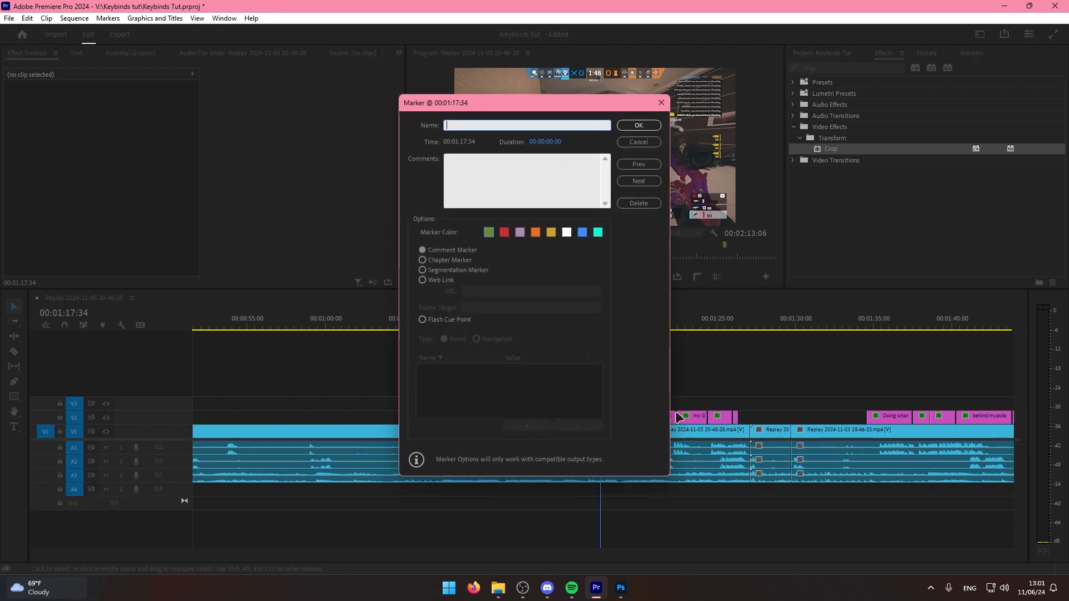
click(504, 232)
click(480, 125)
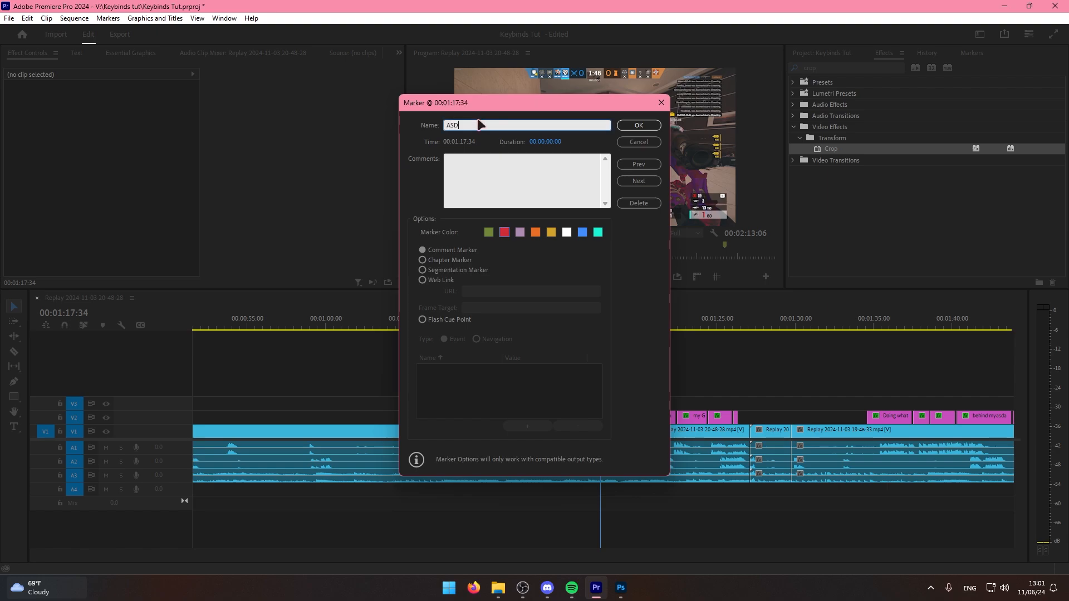
click(521, 181)
text(as)
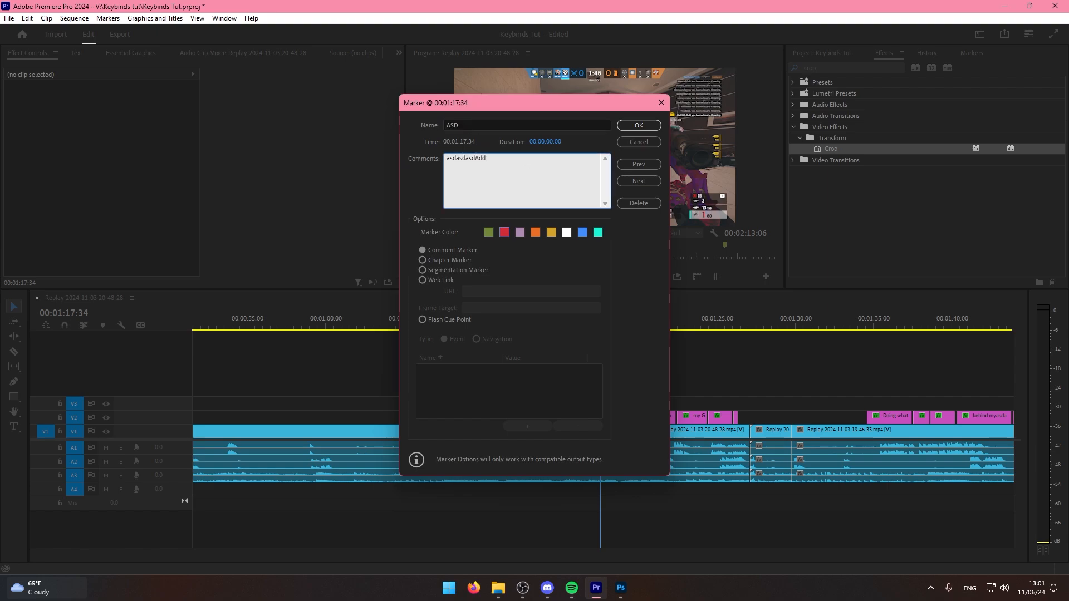
text(dasdAdd ands image later)
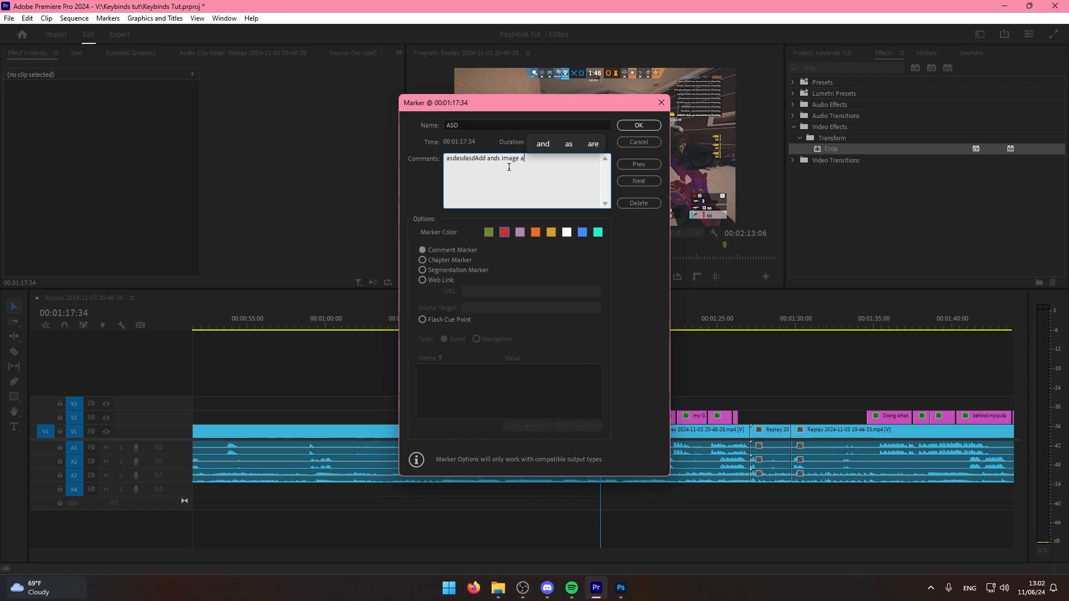
click(567, 232)
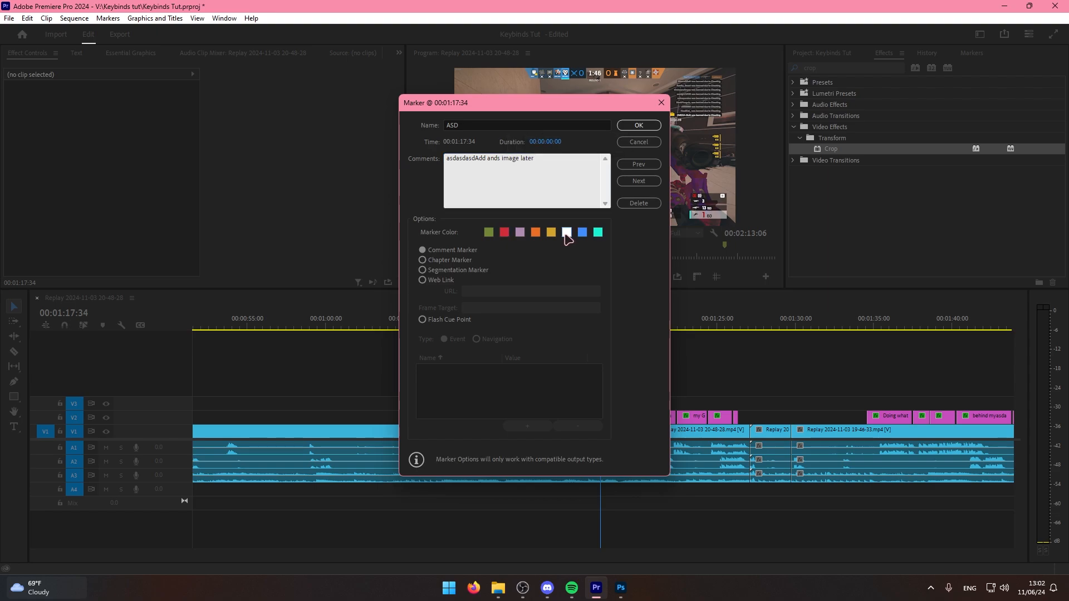
click(640, 126)
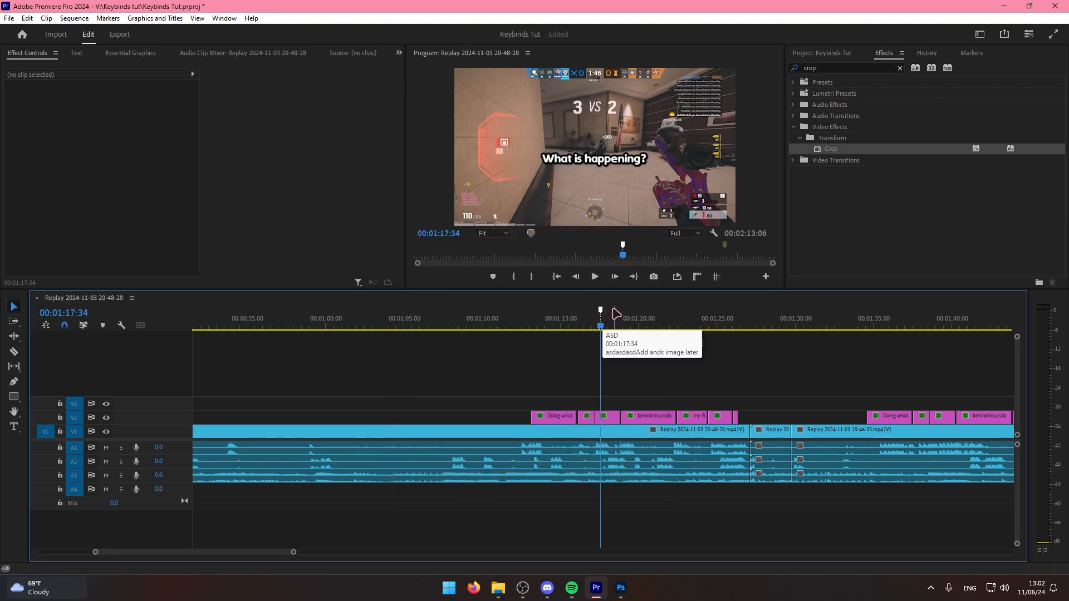
Add five more default markers spread across the sequence on both sides of the white marker, and move the playhead to 00:01:50:23.
mouse_move(601, 310)
mouse_down()
mouse_move(575, 314)
mouse_move(622, 333)
mouse_move(650, 335)
mouse_move(604, 329)
mouse_move(965, 341)
mouse_up()
key(minus)
key(m)
key(m)
key(m)
drag(966, 342, 384, 345)
key(m)
key(m)
drag(383, 345, 523, 351)
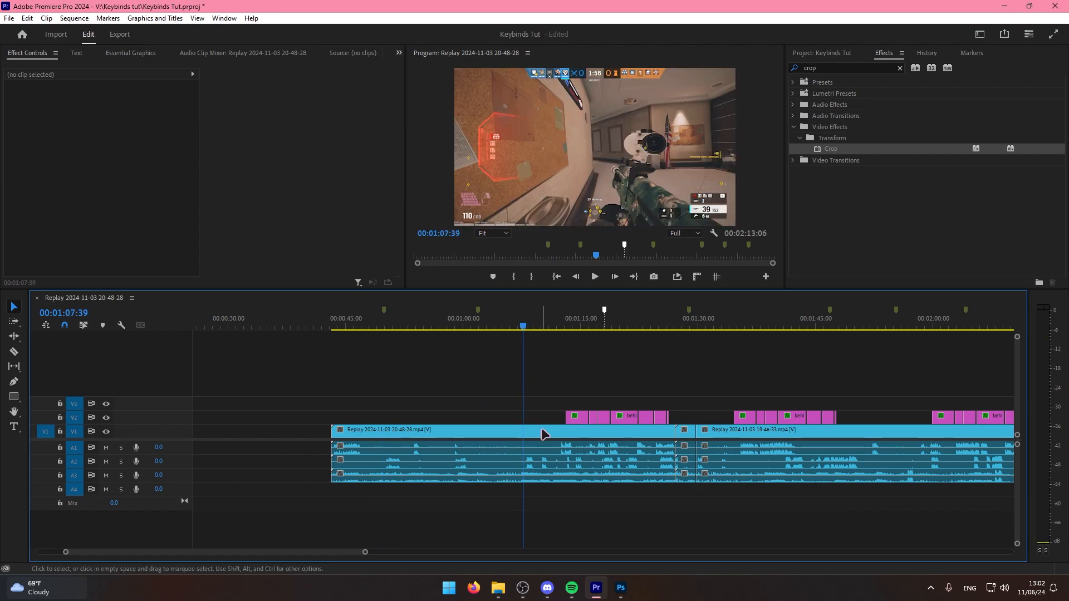
scroll(529, 428, down, 3)
click(624, 324)
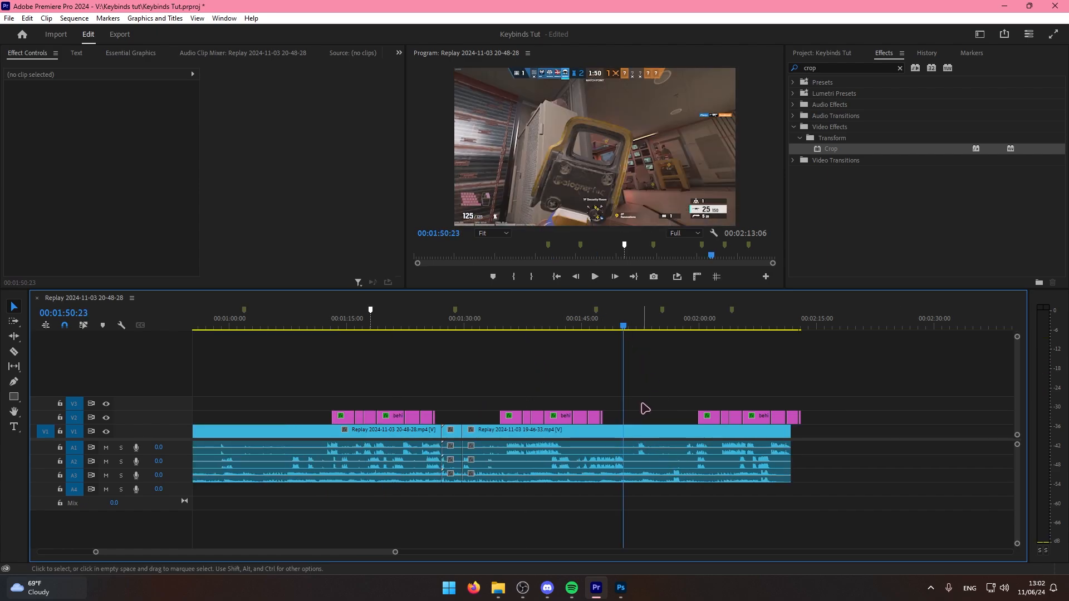
Reveal the source files of the 19-46-33 and 20-48-28 clips in File Explorer, and close the folder window.
click(495, 436)
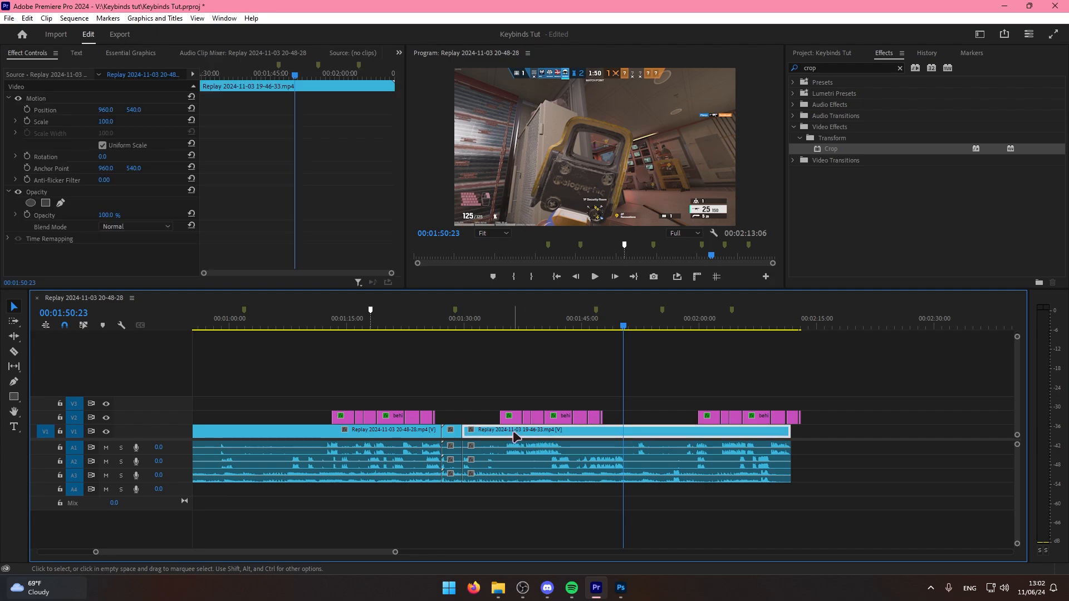
key(shift+r)
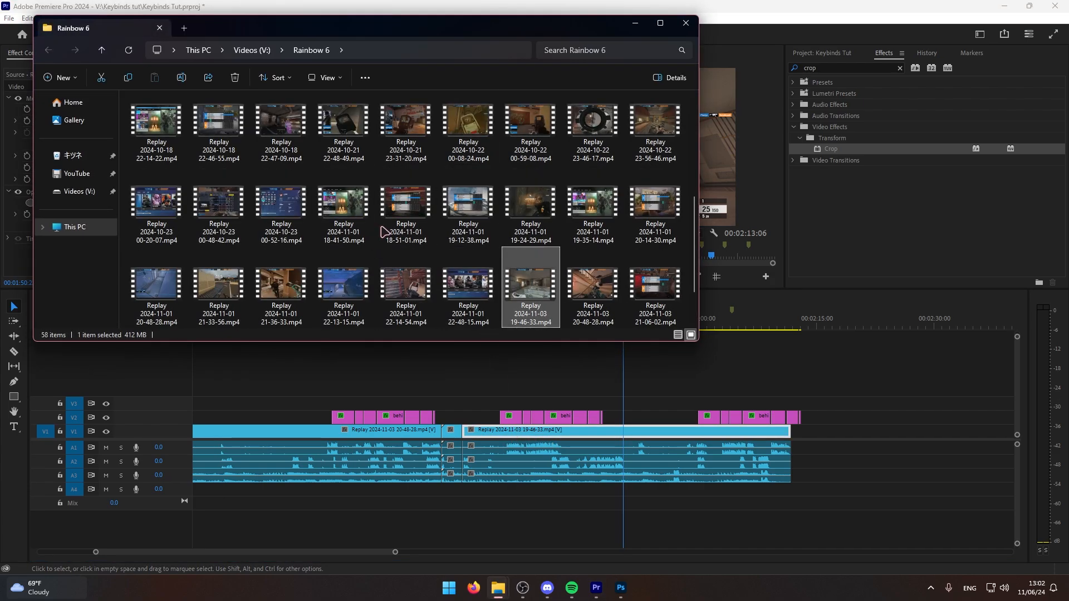
scroll(479, 248, down, 1)
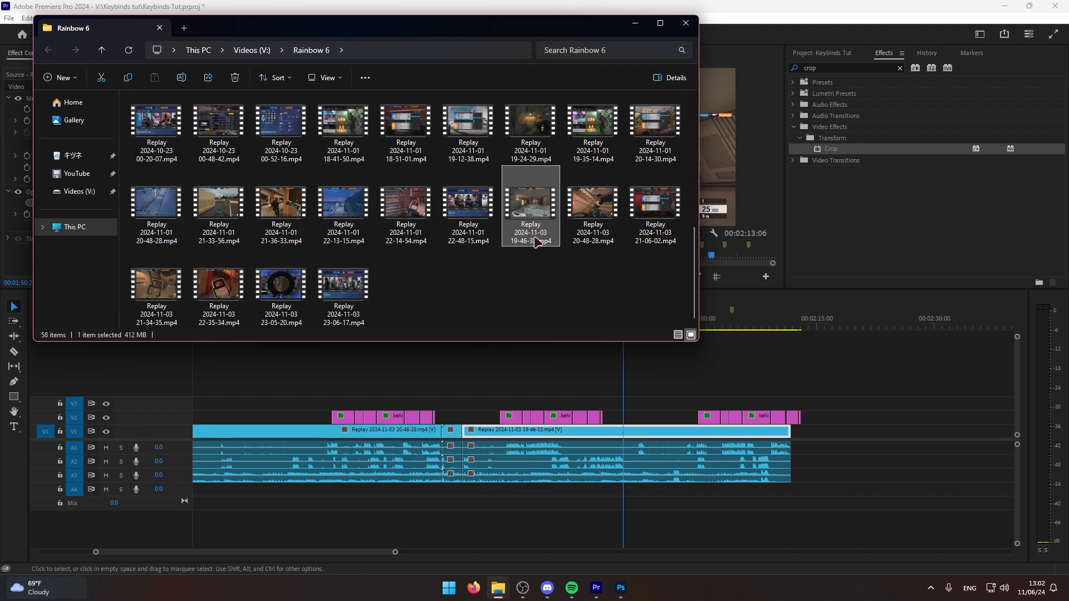
key(Right)
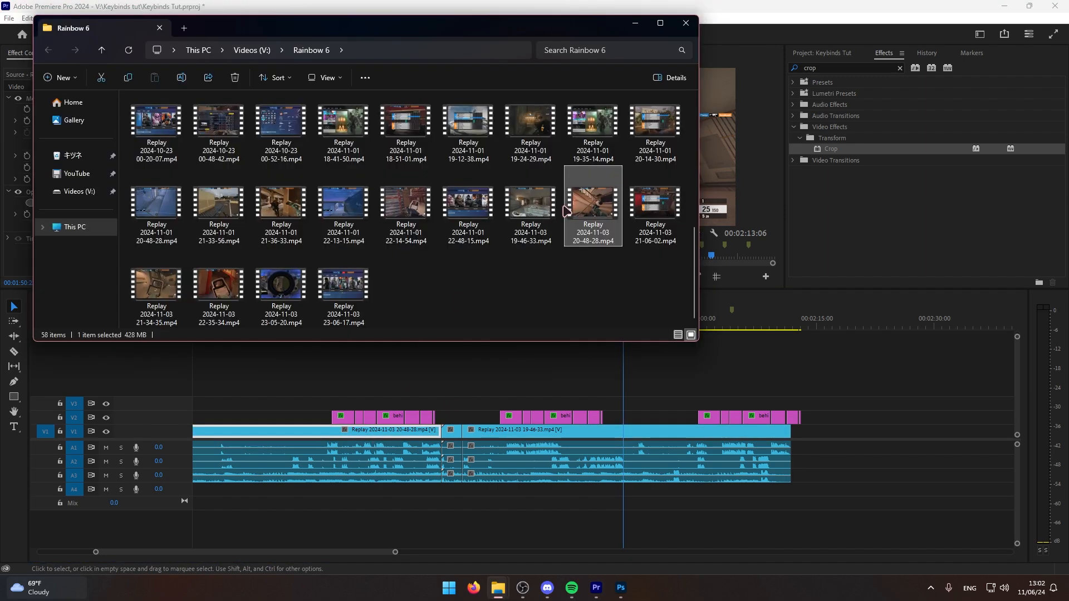
click(685, 23)
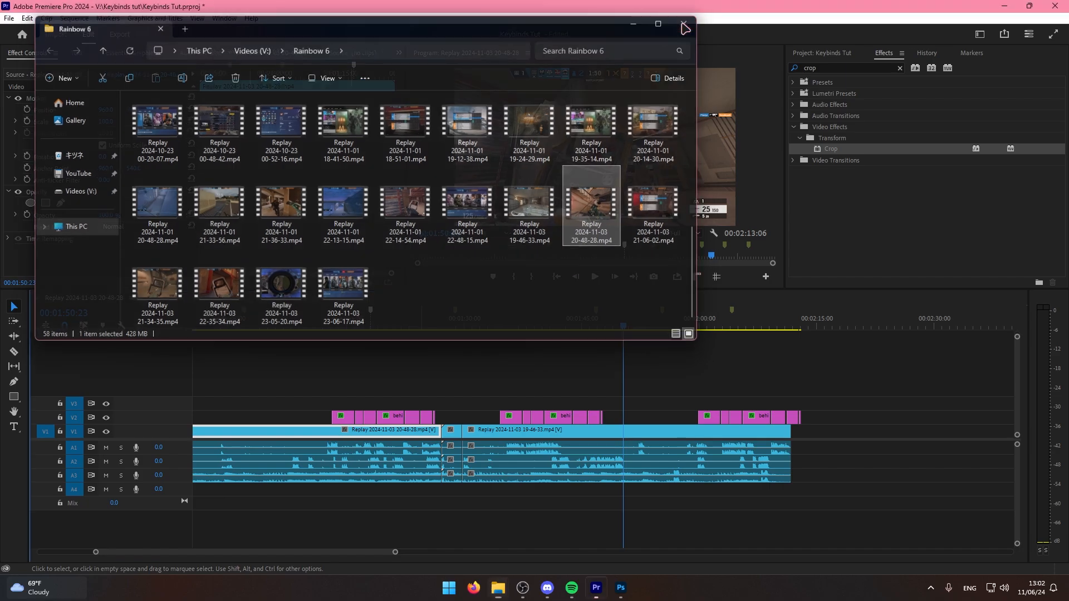
click(577, 433)
key(ctrl+shift+r)
click(419, 434)
key(ctrl+shift+r)
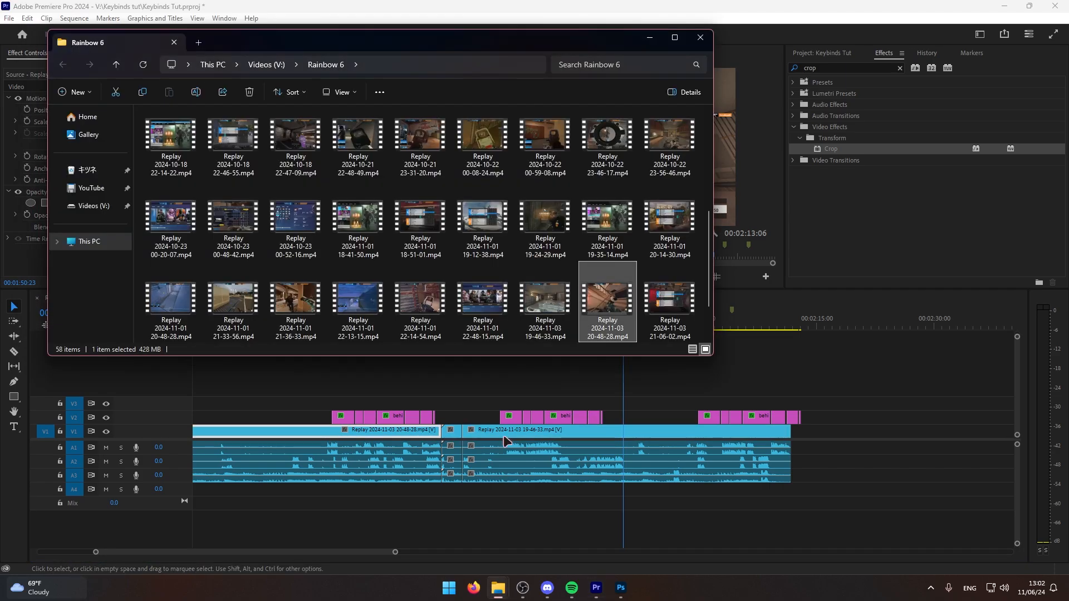
click(503, 435)
key(ctrl+shift+r)
click(415, 432)
key(ctrl+shift+r)
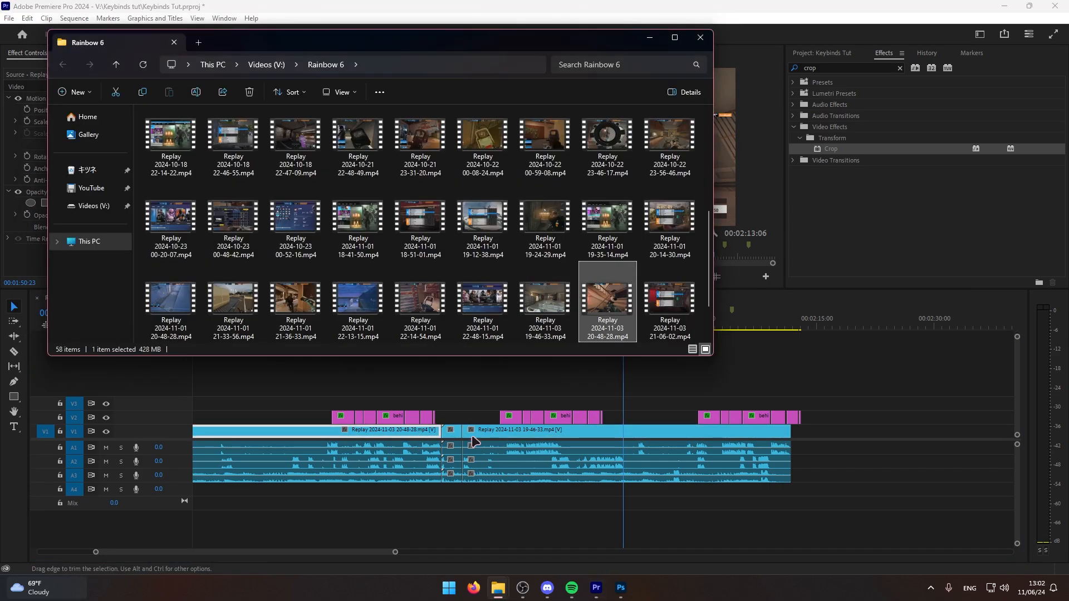
click(480, 436)
key(ctrl+shift+r)
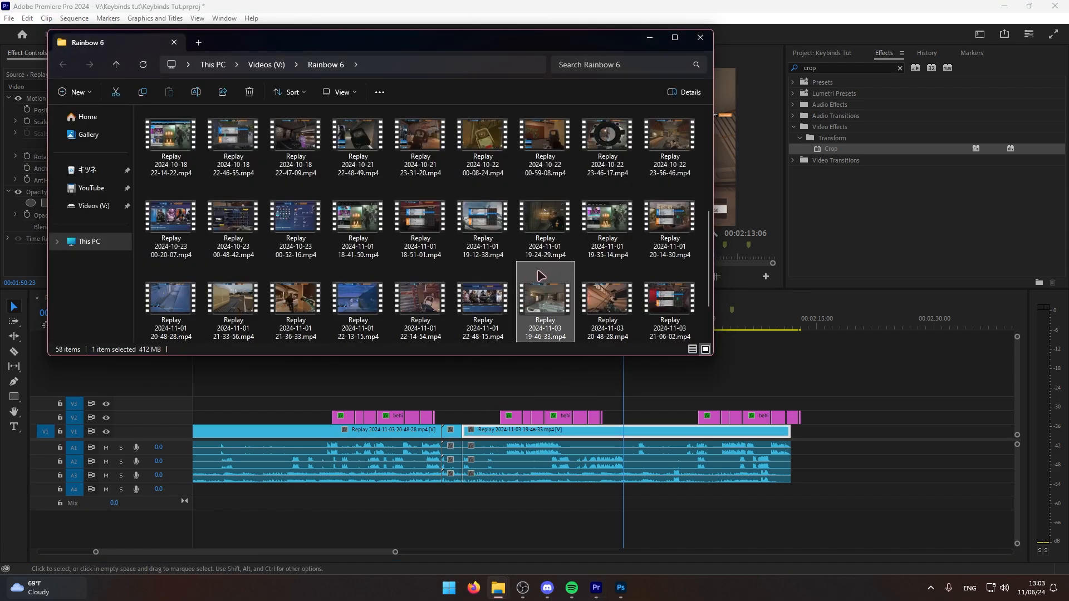
scroll(540, 276, down, 2)
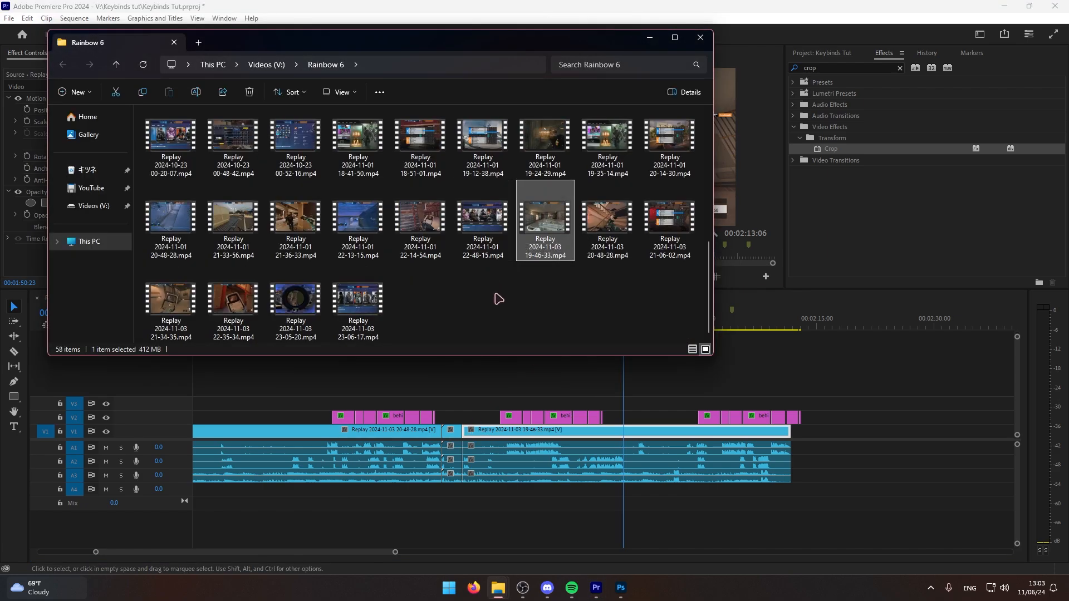
right_click(554, 230)
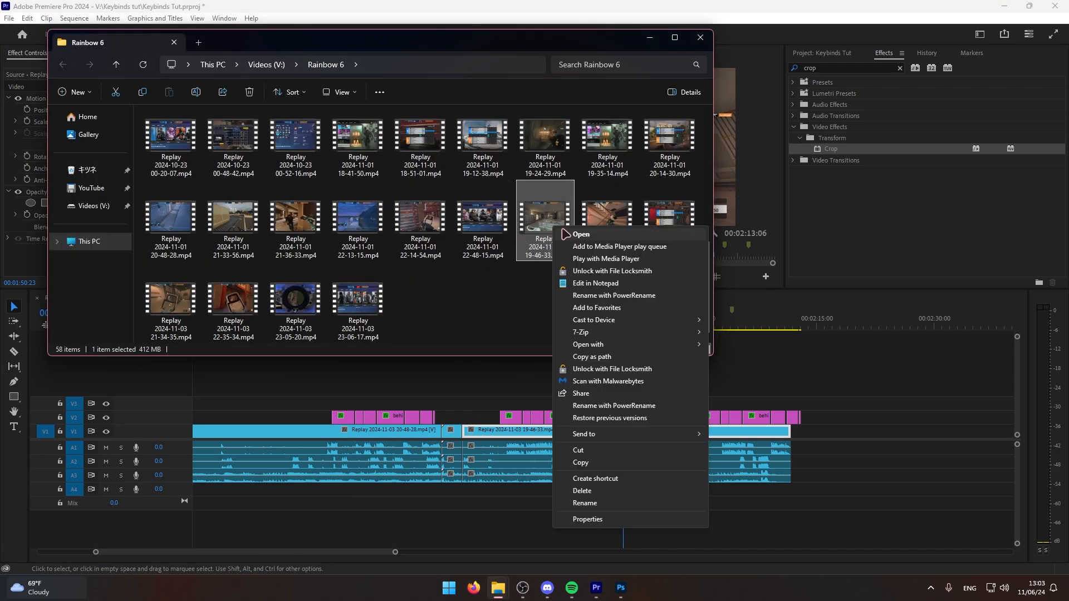
click(607, 503)
key(Home)
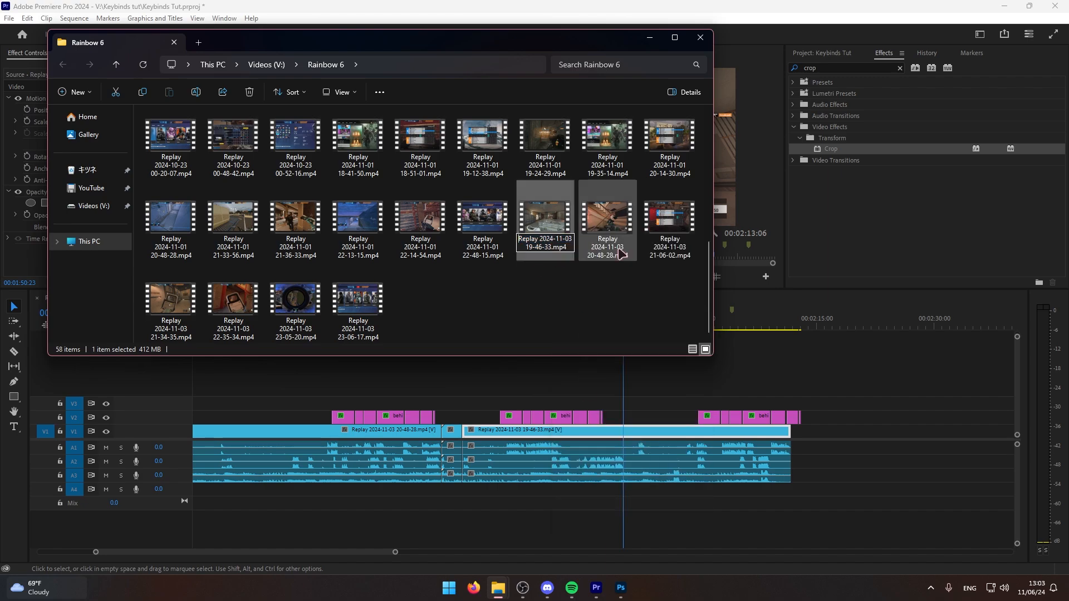
text(adas)
key(Escape)
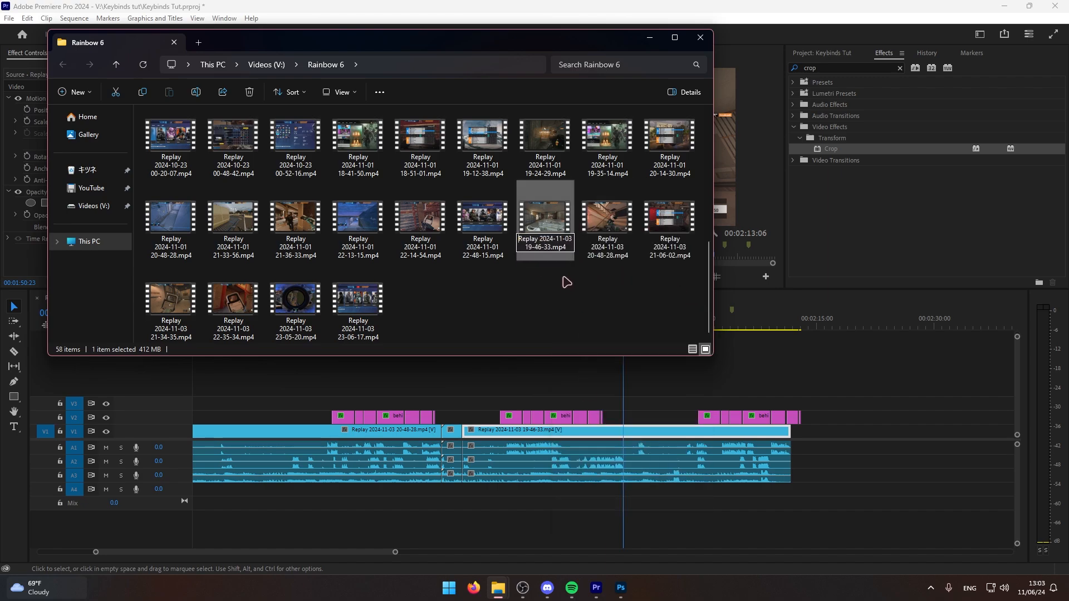
click(622, 295)
click(635, 403)
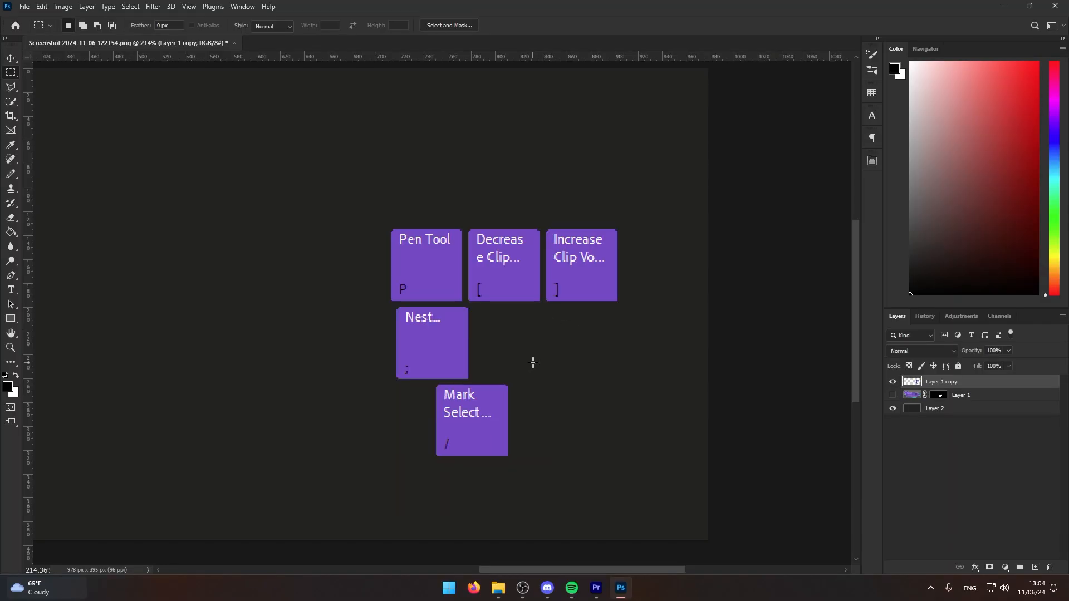
Examine the Pen Tool, clip volume, Nest and Mark Selection key layout in Photoshop, and return to Premiere Pro.
scroll(576, 343, down, 5)
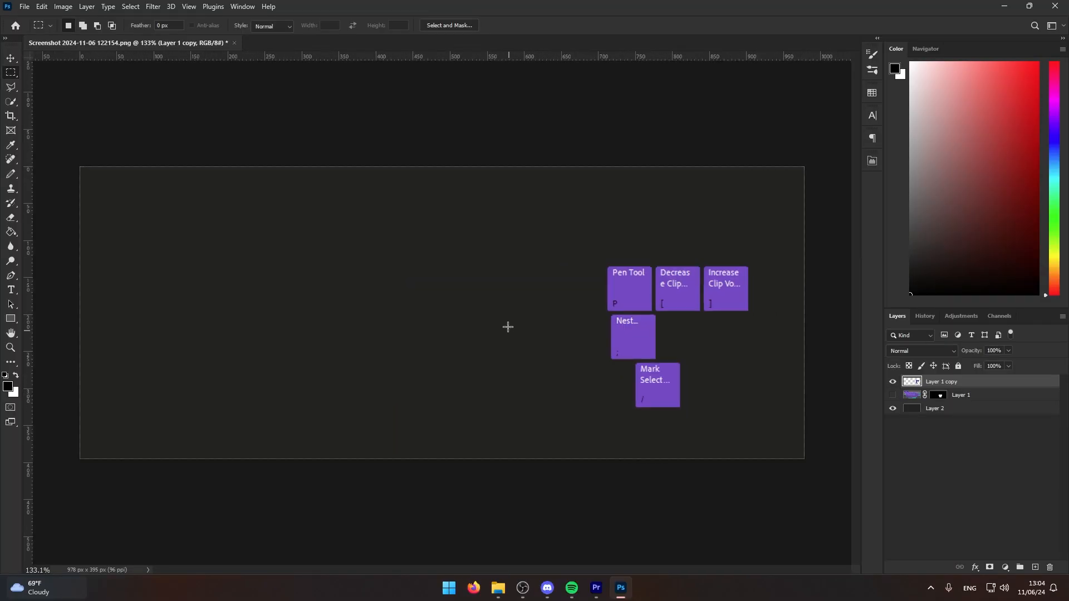
scroll(786, 337, up, 4)
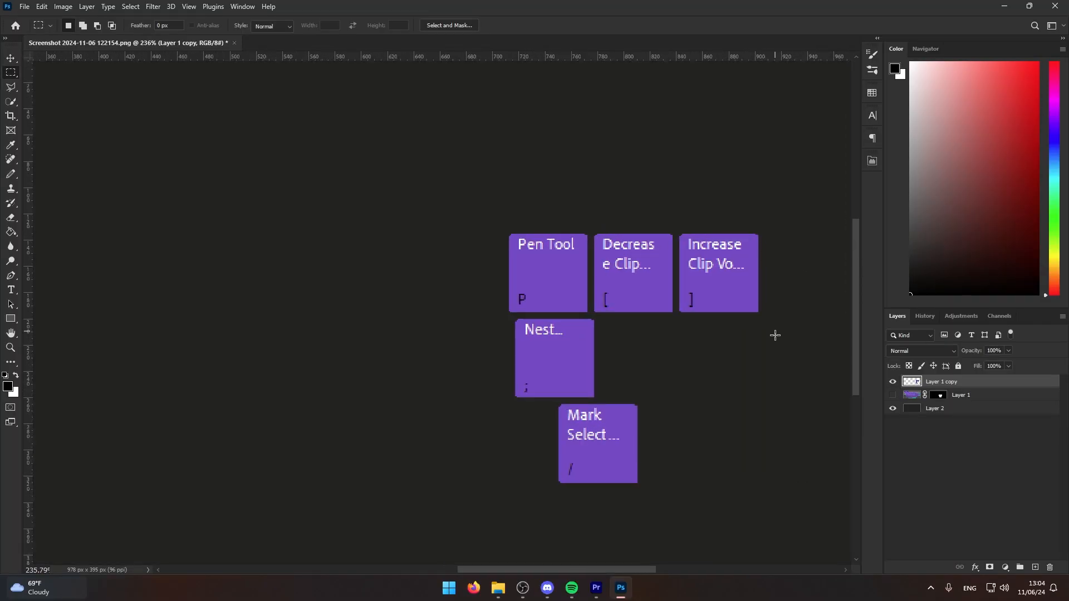
drag(745, 372, 635, 289)
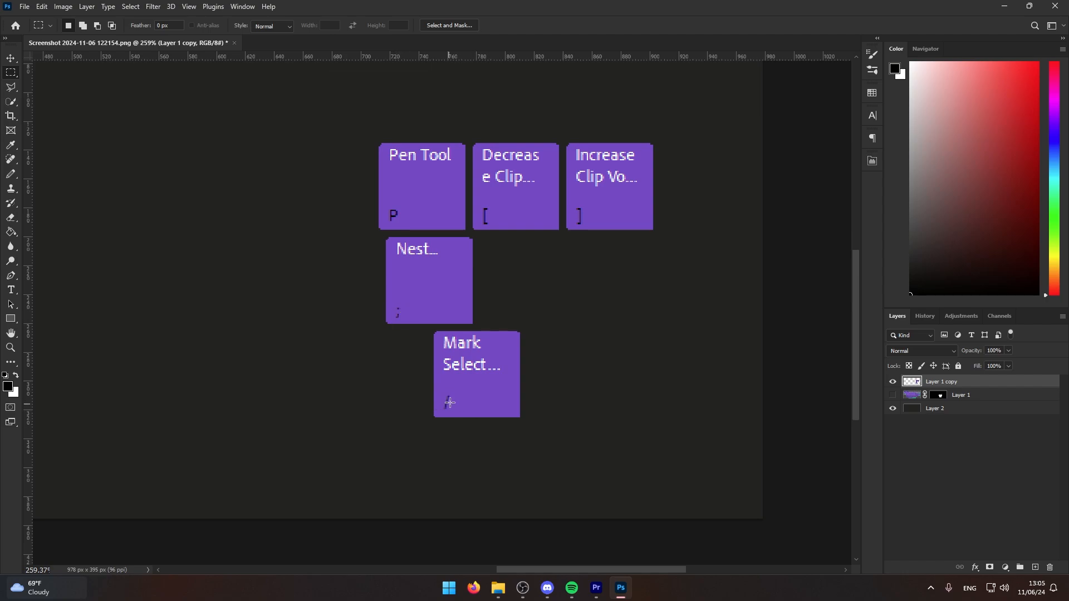
click(596, 587)
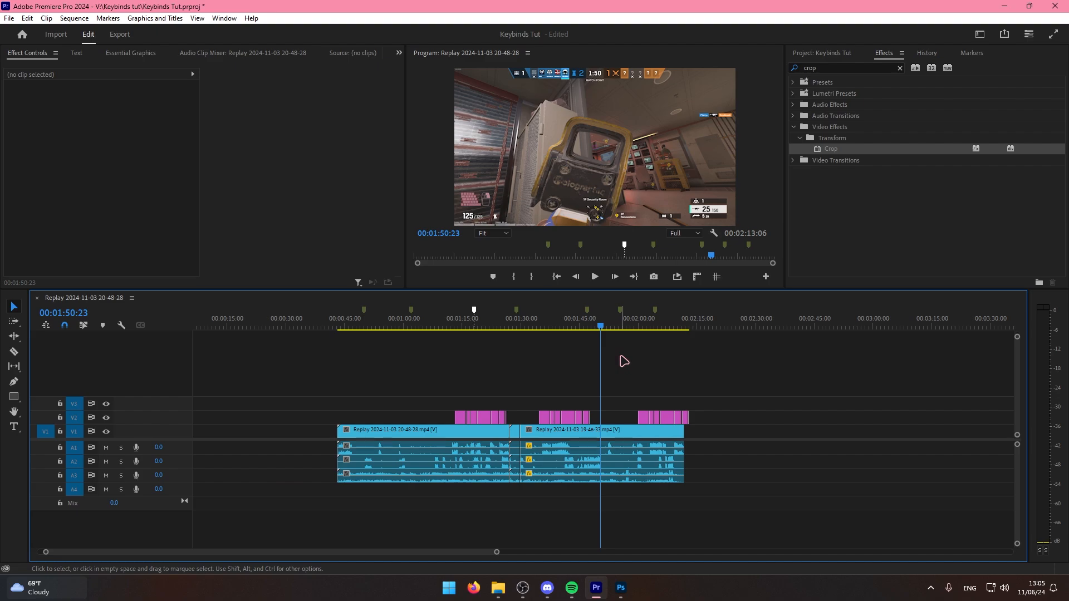
Draw a filled five-point shape with the Pen tool over the gun sight in the frame at 00:01:50:23, and deselect it.
key(p)
click(558, 137)
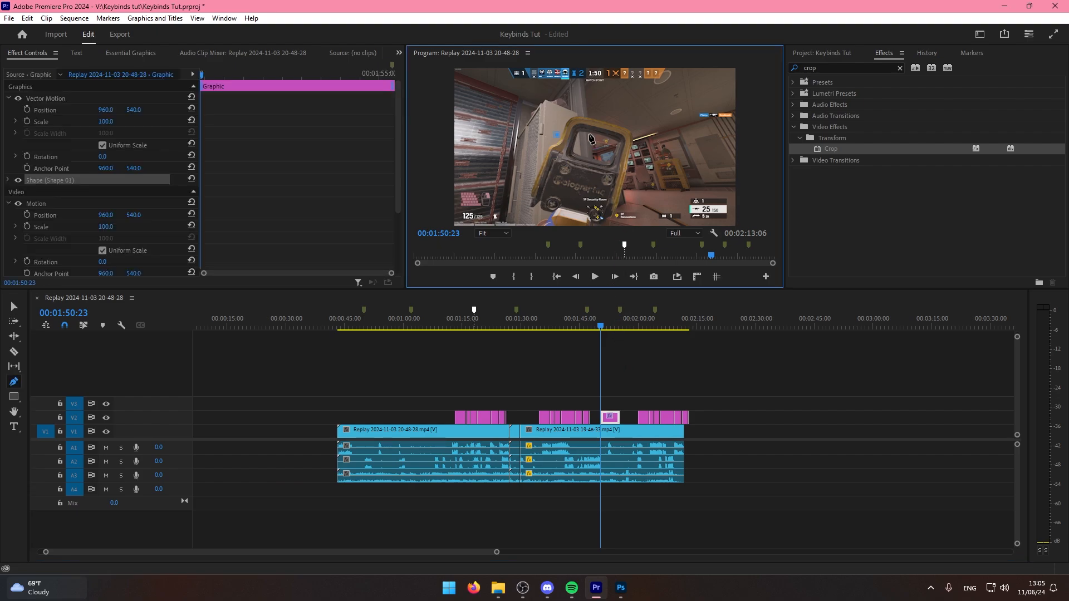
click(633, 146)
click(608, 186)
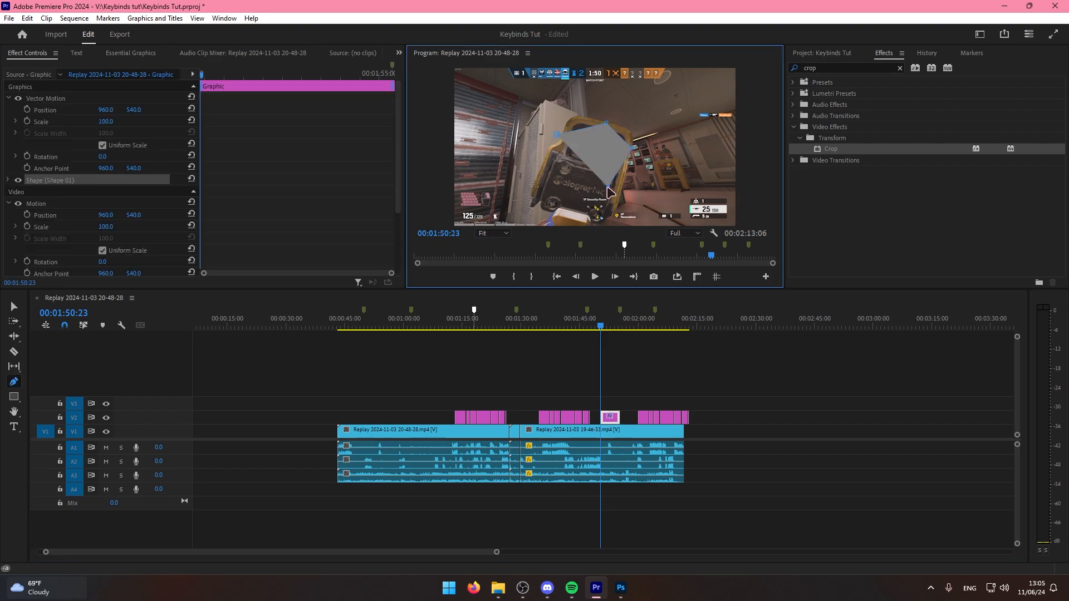
click(549, 174)
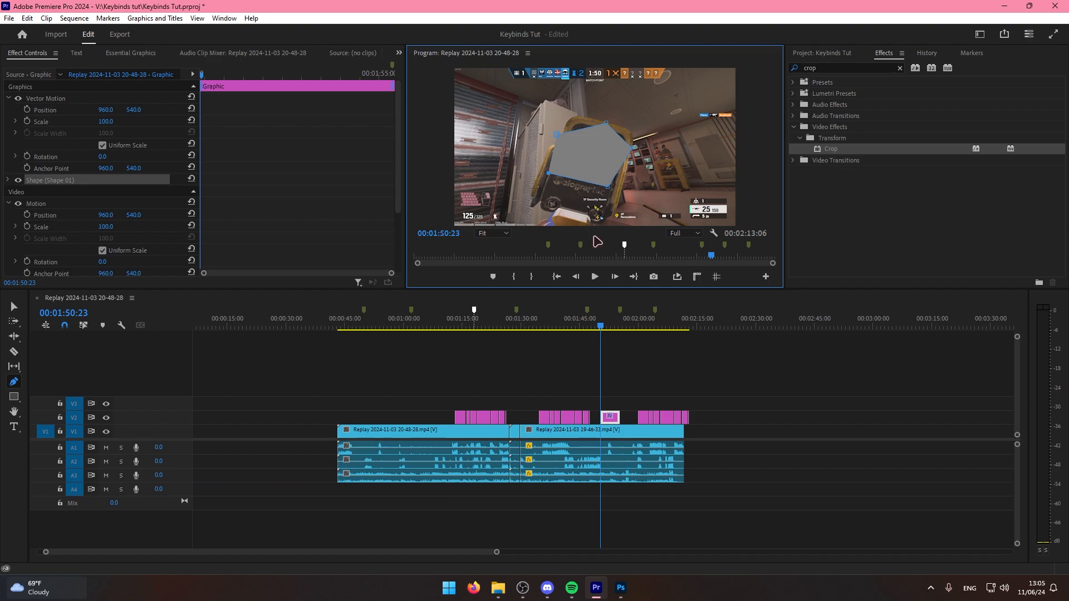
click(635, 360)
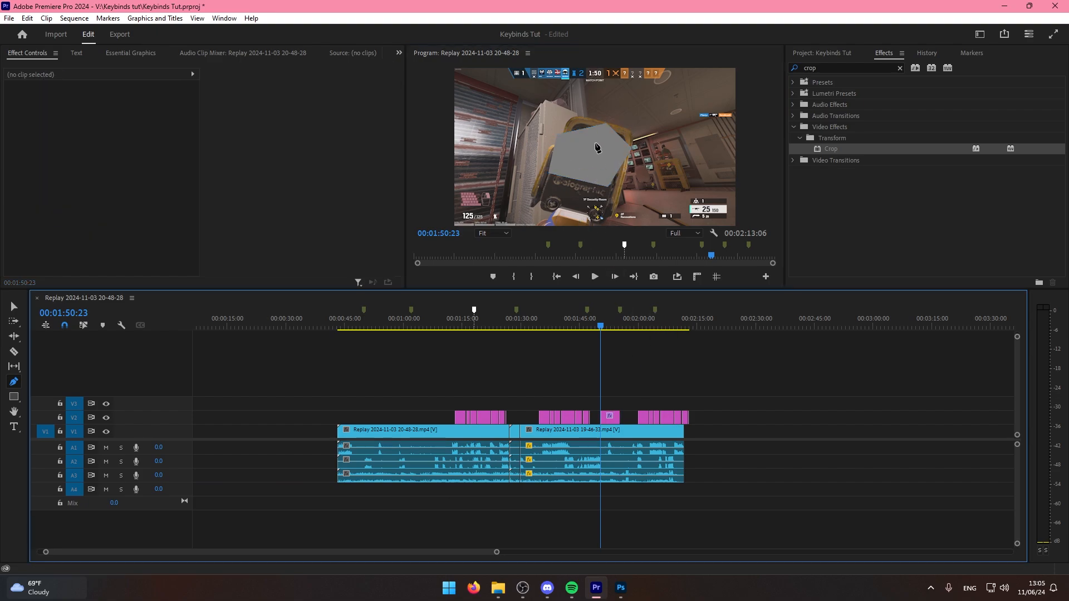
Undo the drawing of the five-point pen shape over the gun sight.
key(ctrl+z)
key(ctrl+z)
key(ctrl+z)
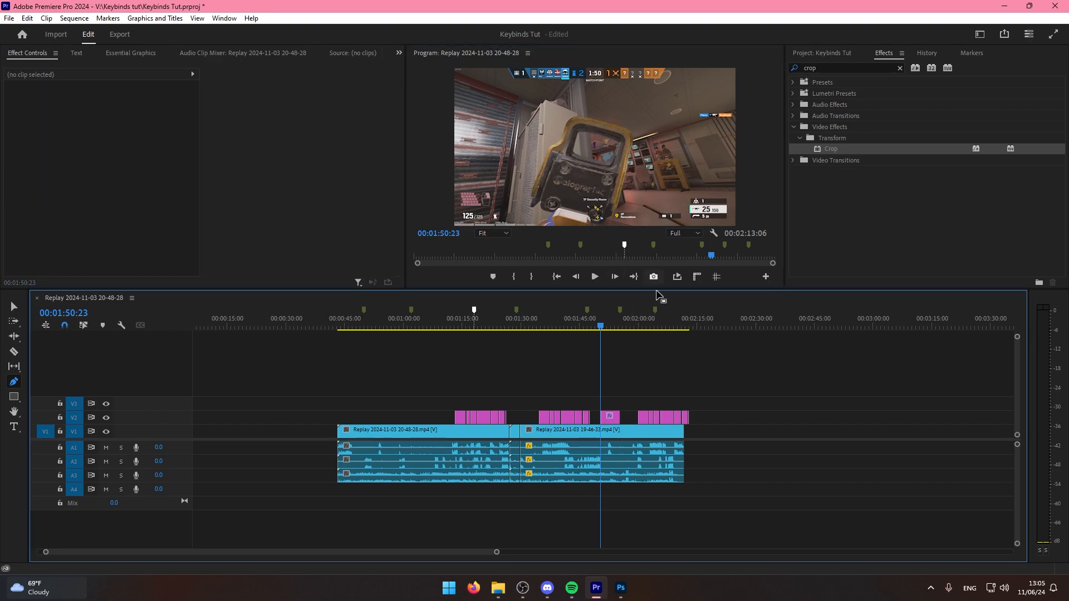
Draw a filled five-point shape with the Pen tool over the middle of the frame at 00:01:33:40, and deselect it.
click(536, 319)
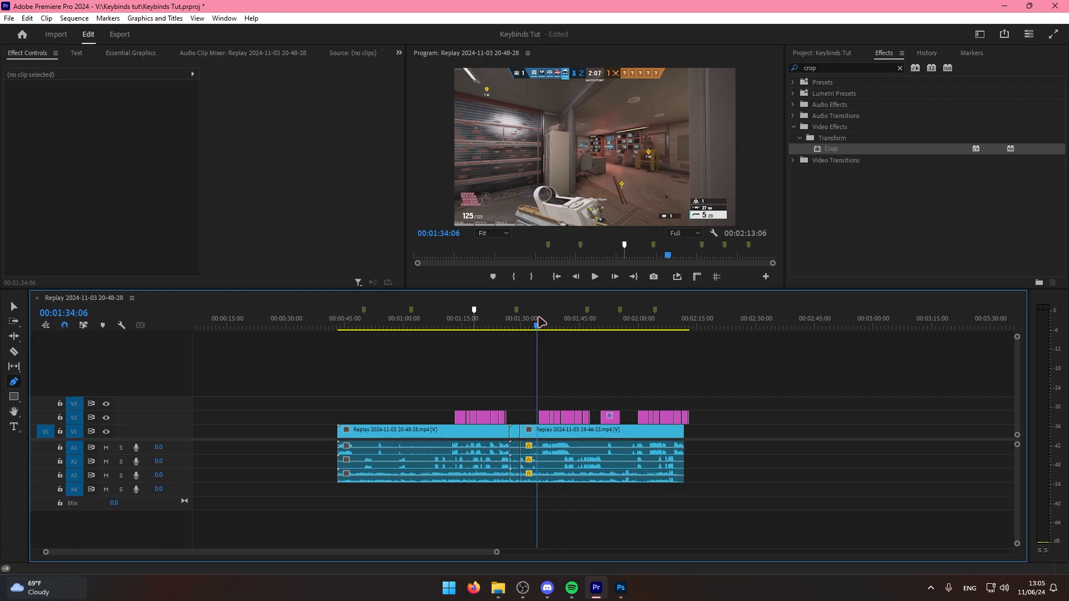
key(=)
click(541, 160)
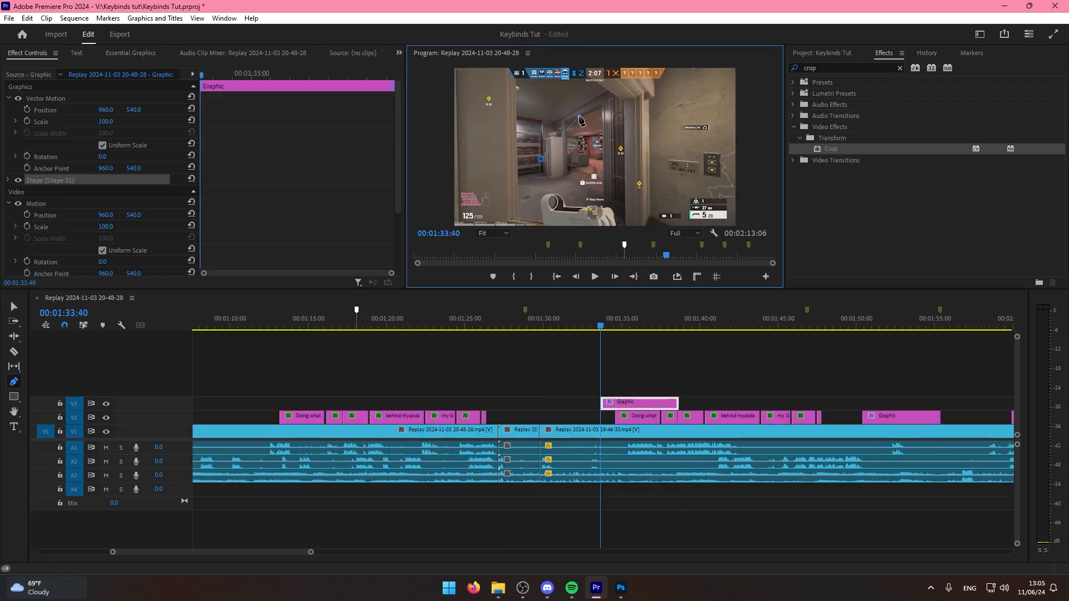
click(579, 116)
click(631, 127)
click(619, 164)
click(571, 184)
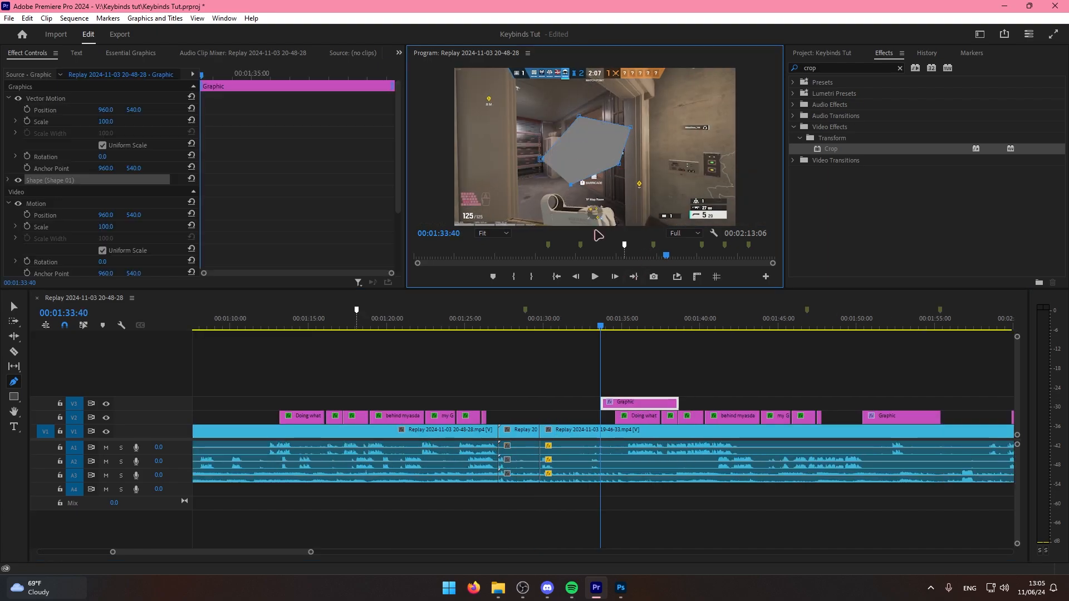
click(646, 370)
click(609, 432)
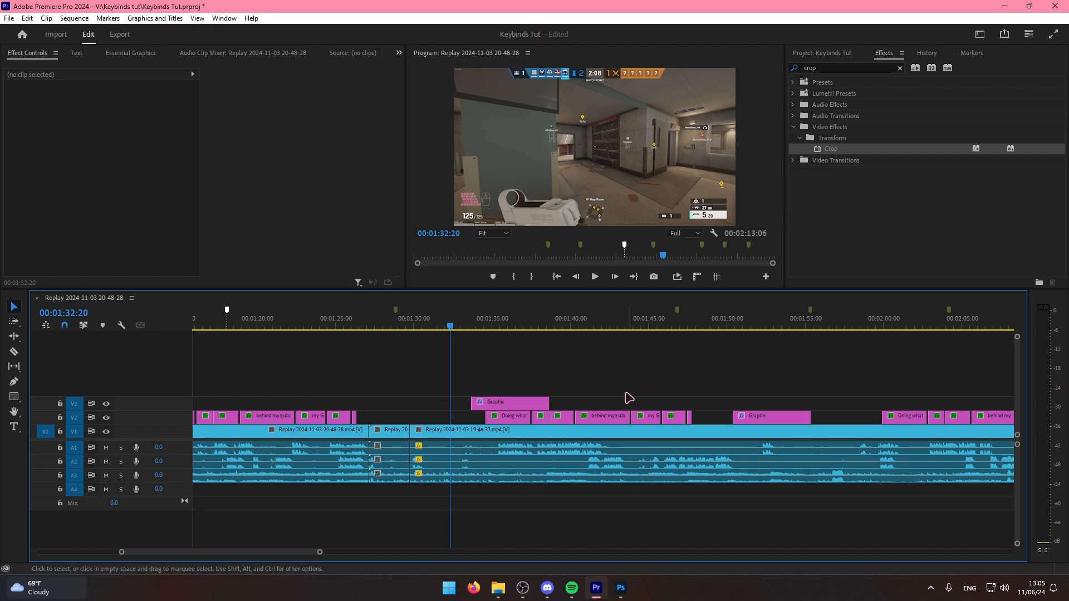
Check the clip volume keys in Photoshop, and enlarge the A1 audio track's height in Premiere Pro.
click(622, 589)
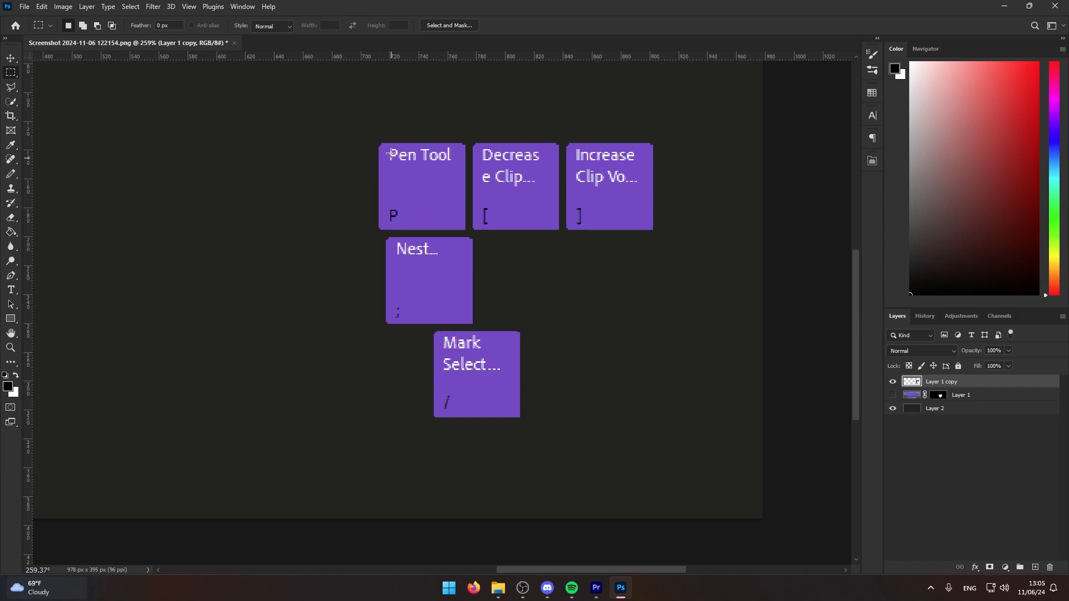
click(606, 589)
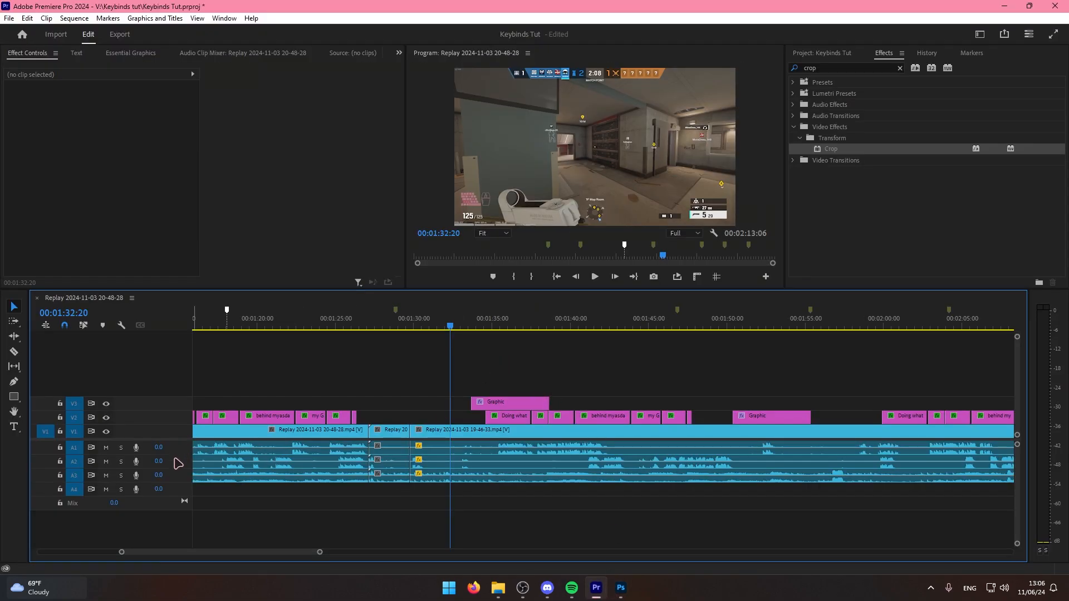
scroll(173, 446, up, 4)
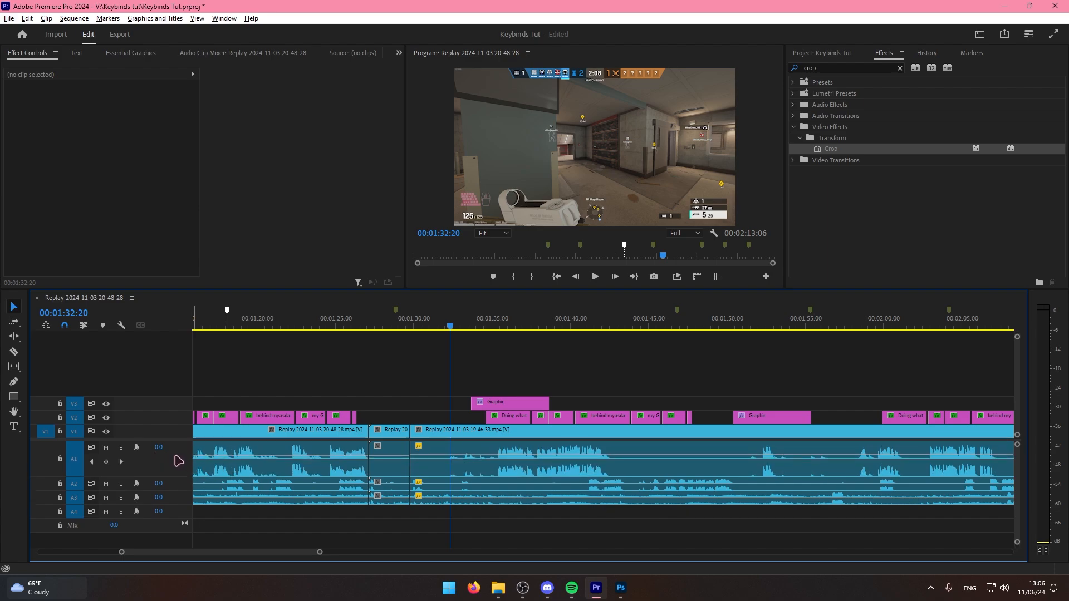
scroll(183, 462, down, 4)
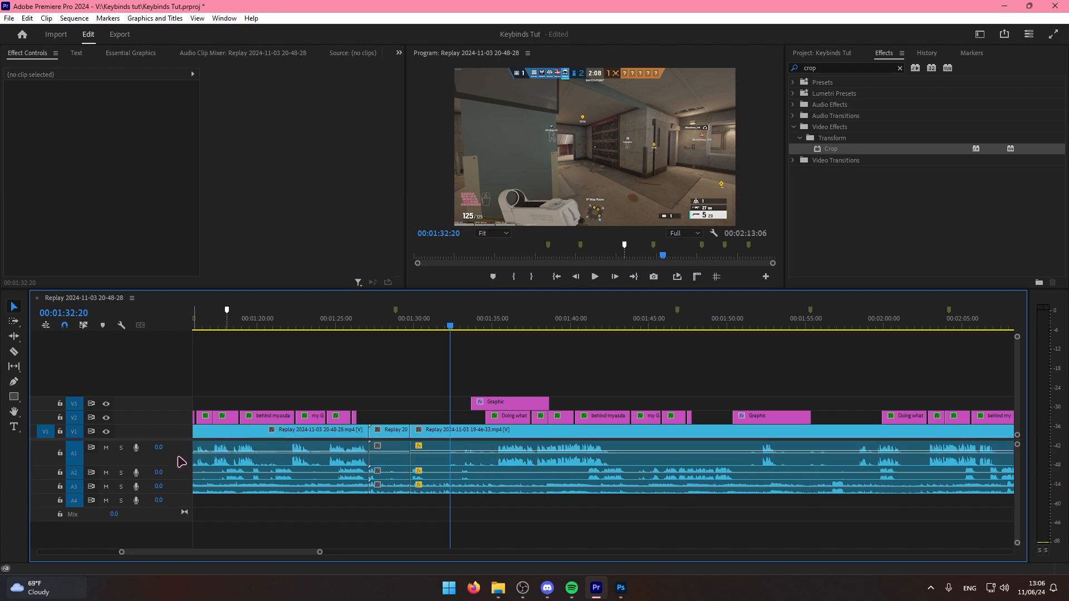
scroll(181, 460, up, 2)
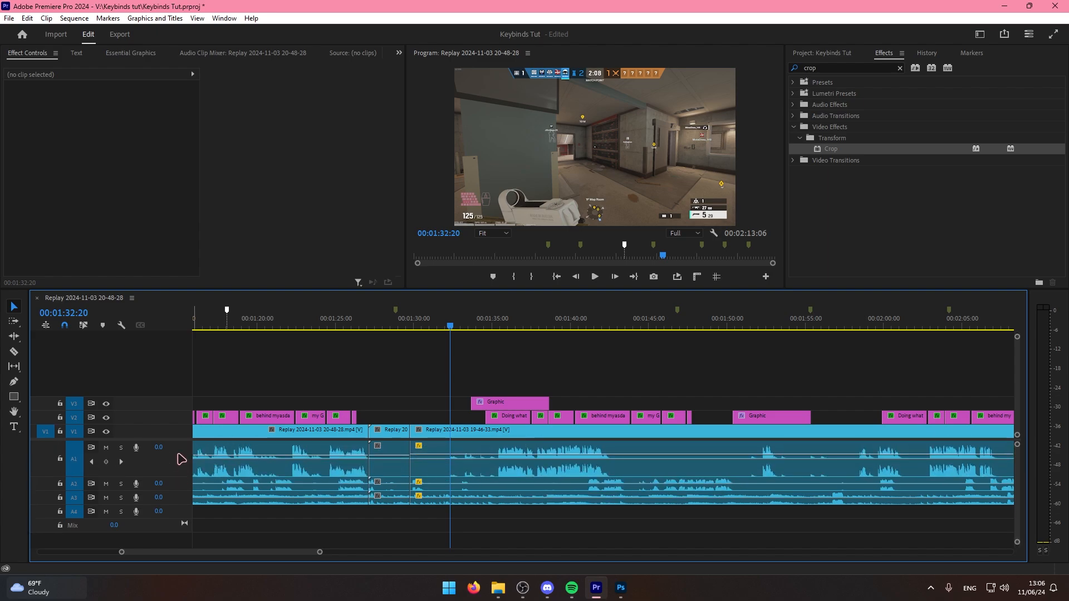
click(498, 448)
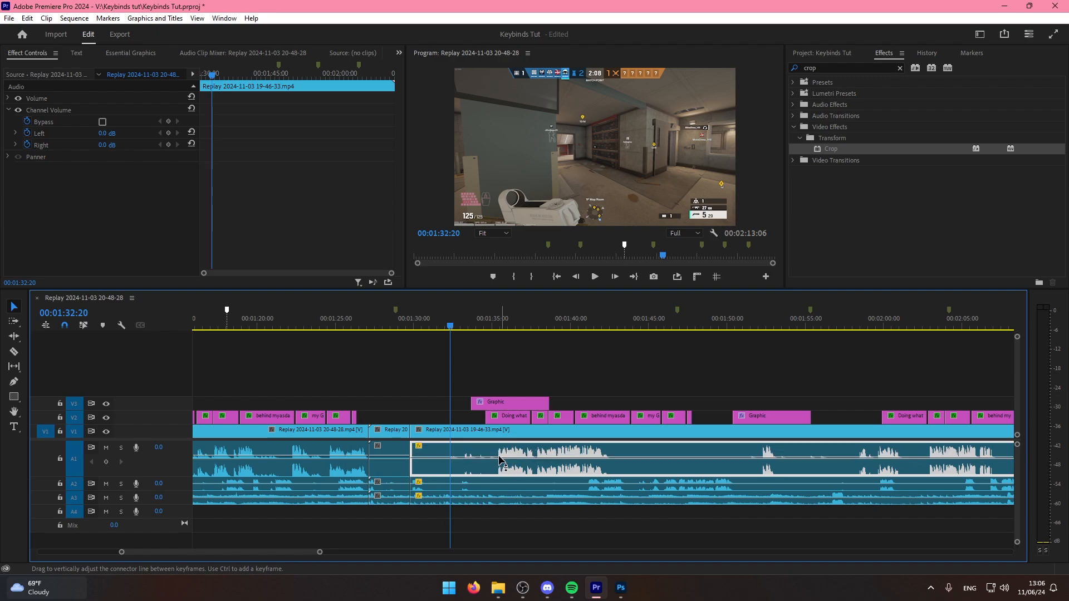
drag(467, 460, 469, 451)
key(bracketleft)
key(bracketright)
key(bracketright)
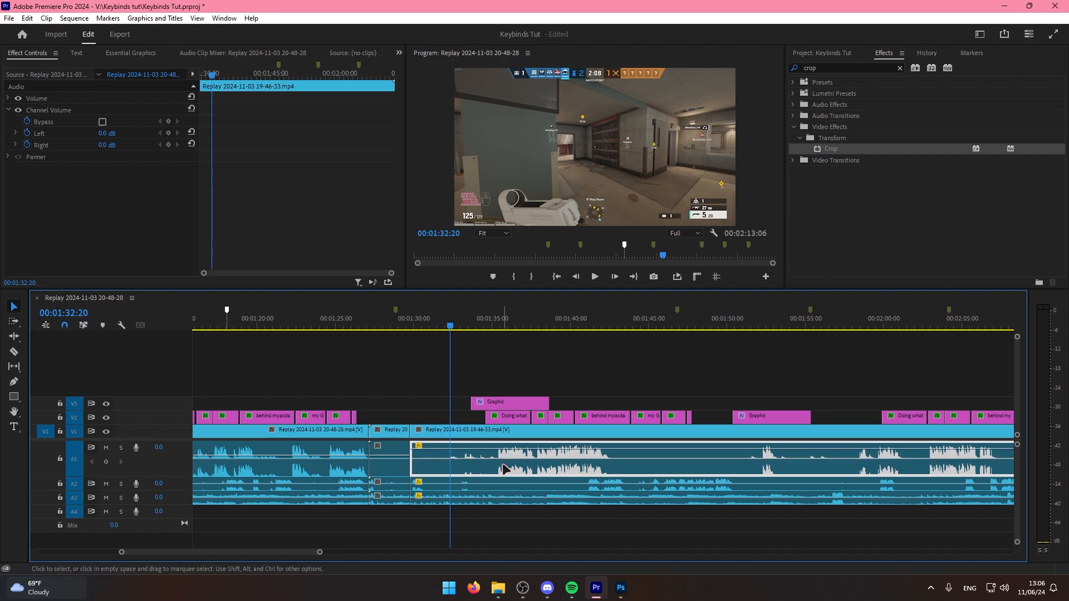
Lower the selected A1 clip's volume by several increments, raise it again, and deselect the clip.
key(bracketleft)
key(bracketleft)
key(bracketleft)
key(bracketleft)
key(bracketleft)
key(bracketright)
key(bracketright)
key(bracketright)
key(bracketright)
key(bracketleft)
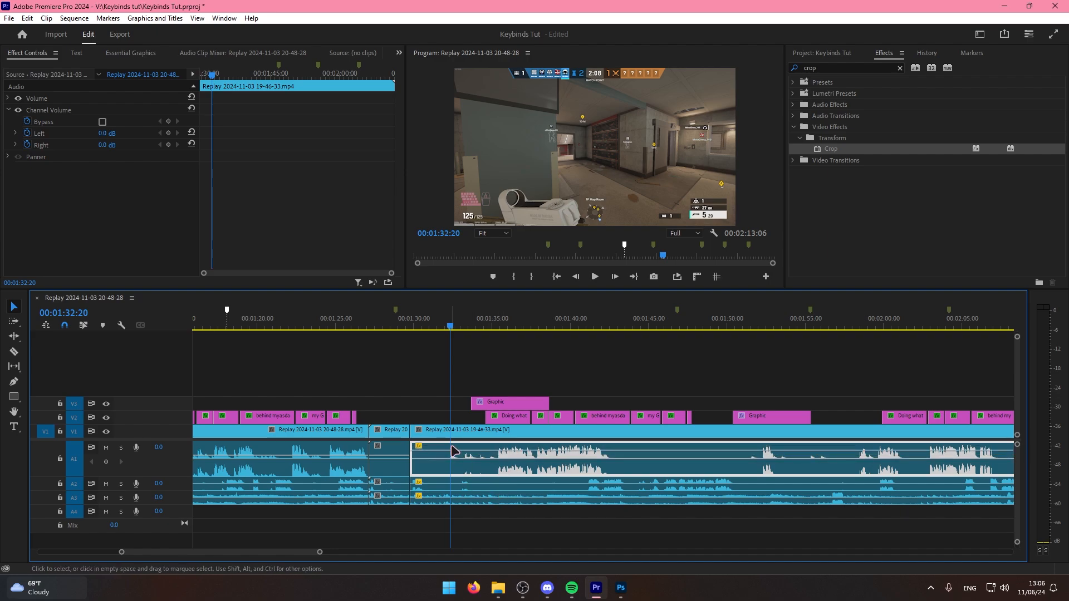
key(bracketright)
drag(455, 458, 456, 458)
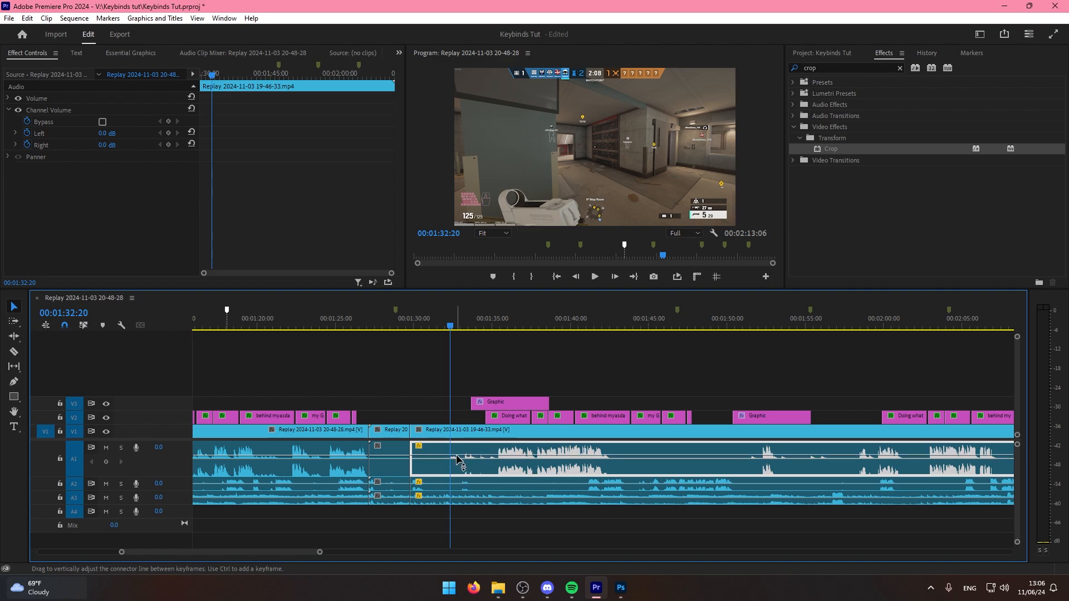
click(493, 357)
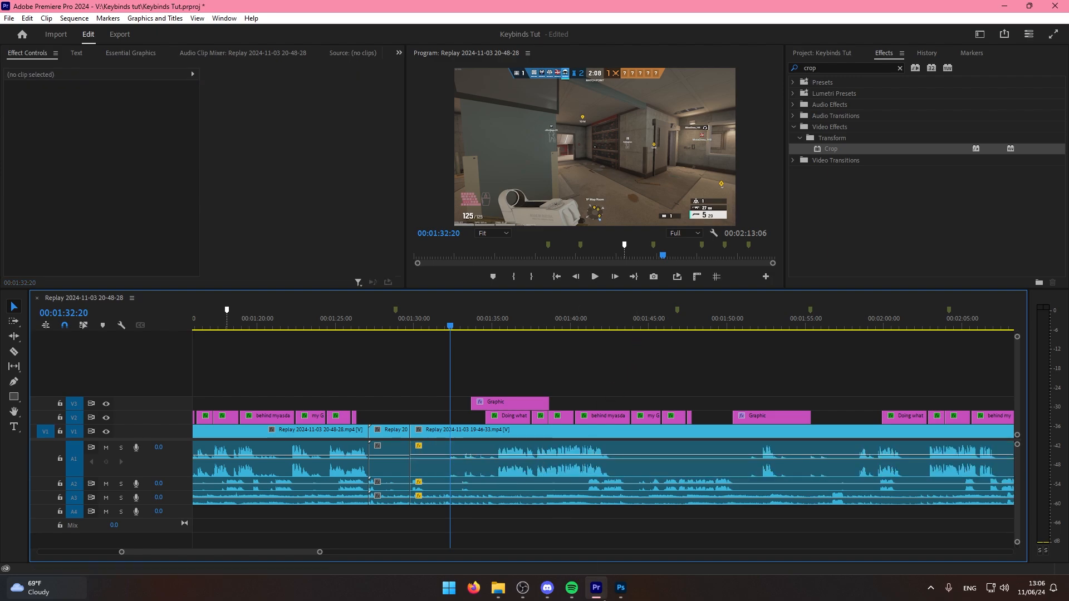
Review the Nest and Mark Selection keys in Photoshop and in Premiere Pro's keyboard shortcut settings, and leave the settings unchanged.
click(625, 587)
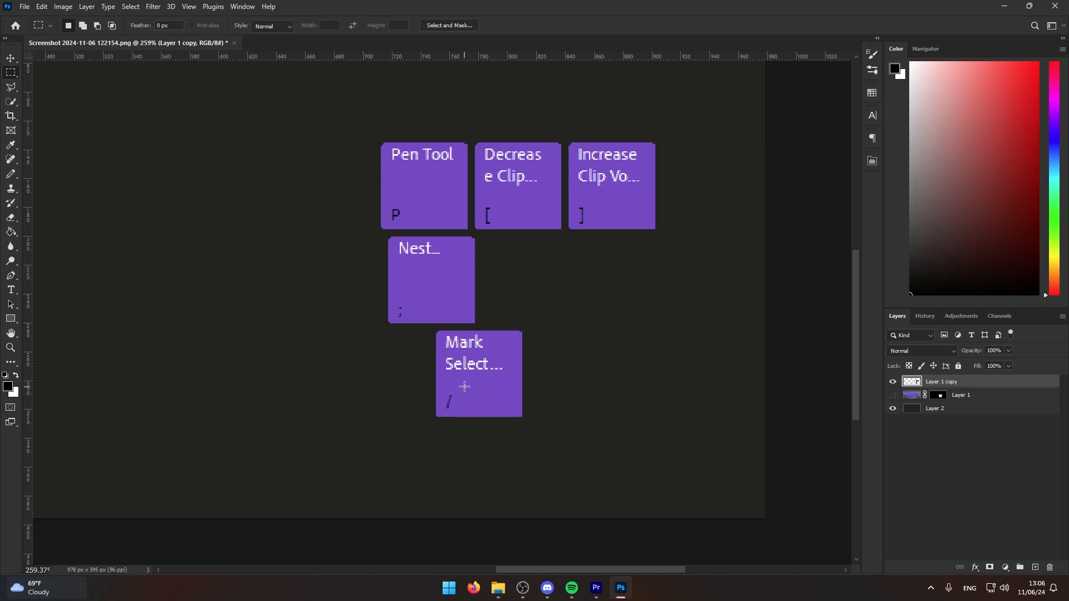
click(596, 588)
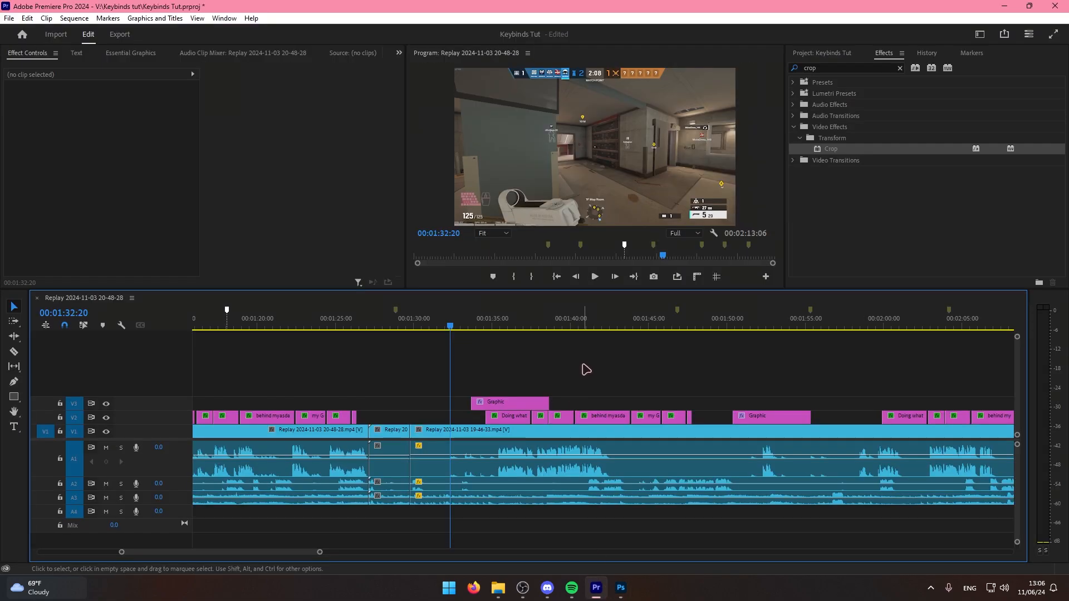
key(ctrl+alt+k)
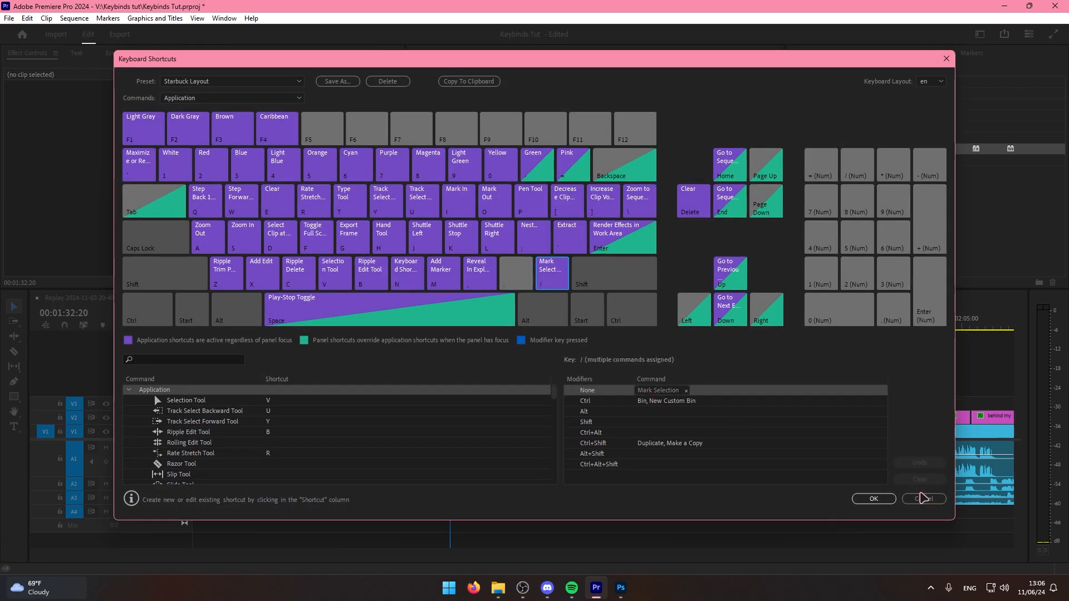
click(924, 498)
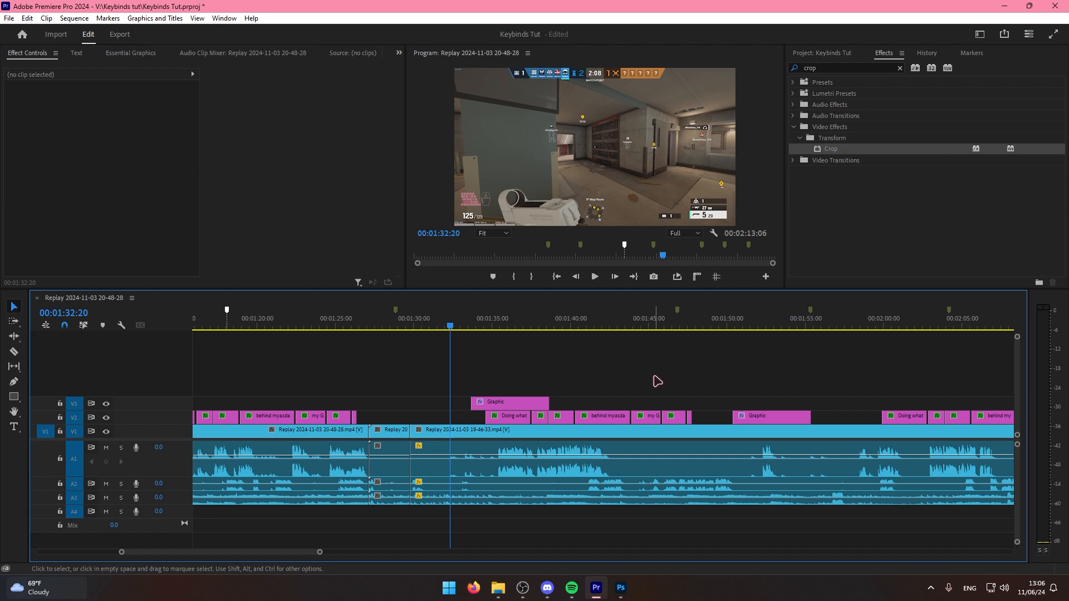
Select all clips in the sequence and paste repeated copies after them to lengthen the timeline.
key(minus)
key(minus)
key(minus)
key(equal)
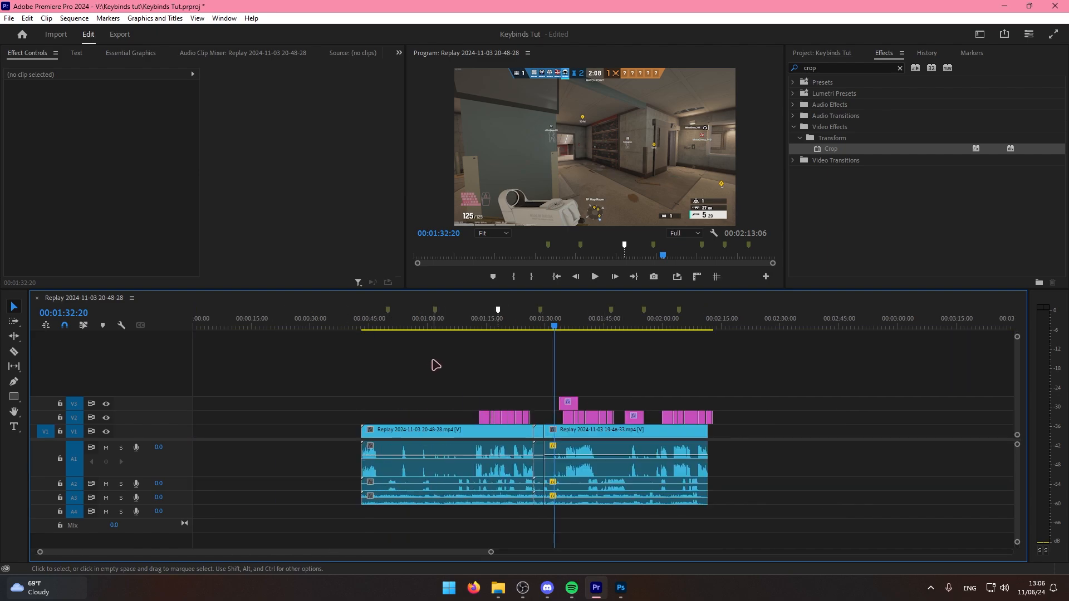
drag(736, 340, 290, 528)
key(minus)
key(minus)
key(equal)
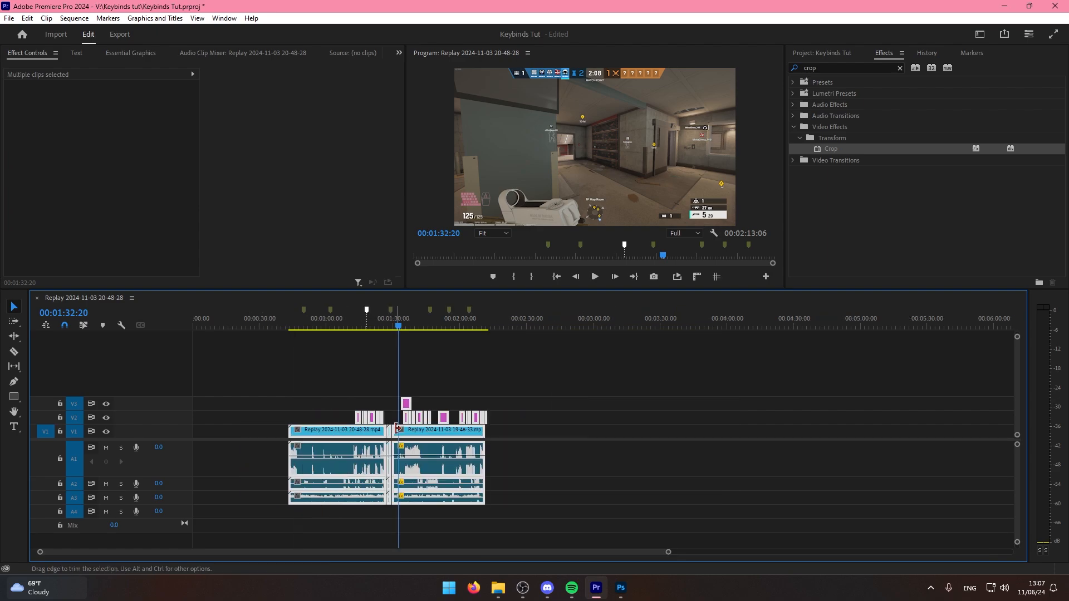
click(487, 328)
key(ctrl+v)
key(ctrl+v)
key(ctrl+v)
key(ctrl+v)
key(ctrl+v)
drag(486, 329, 698, 410)
key(ctrl+v)
key(minus)
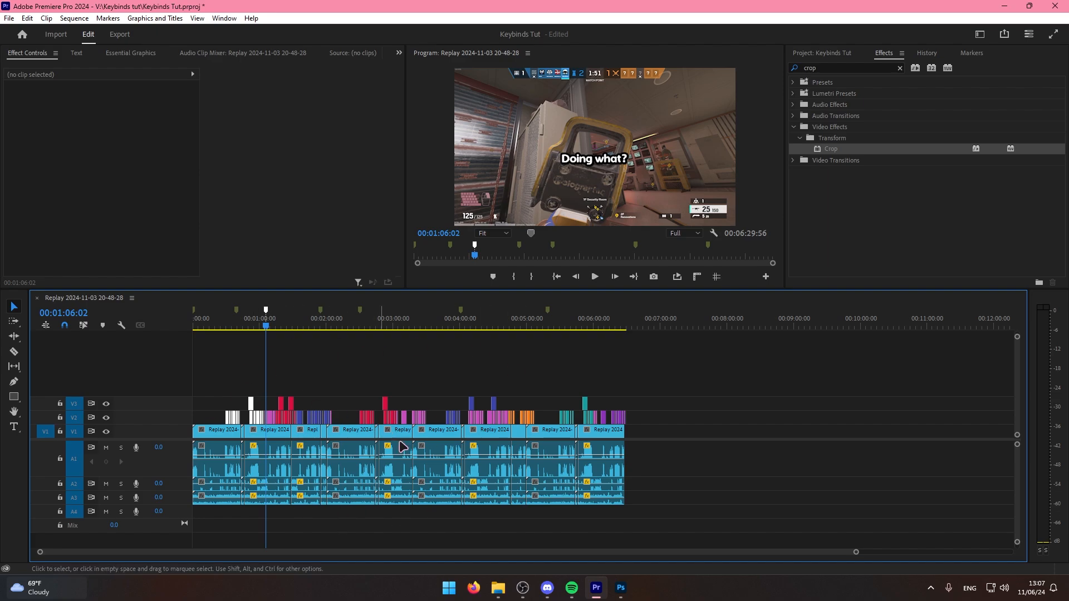
Mark the In point at 00:00:00:00 and the Out point at 00:06:29:49 manually with the playhead.
click(557, 358)
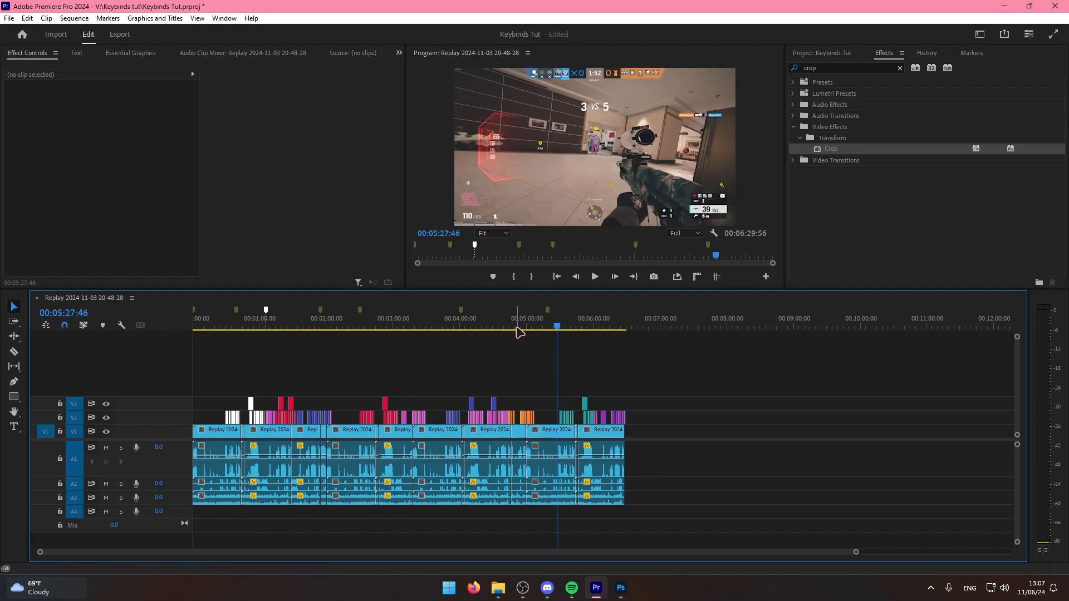
drag(518, 328, 72, 358)
key(i)
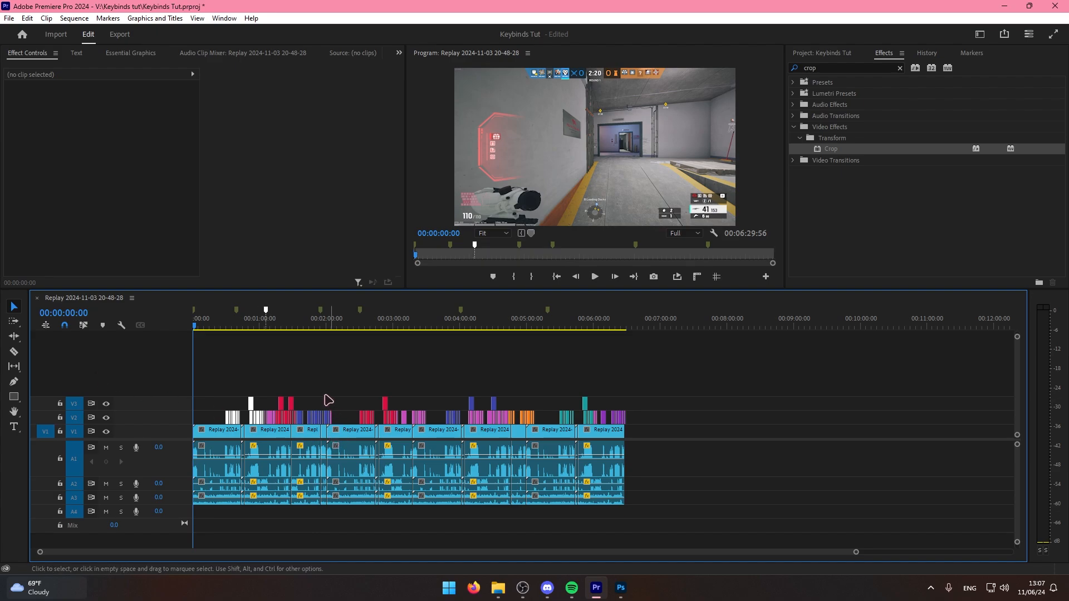
click(624, 327)
click(626, 328)
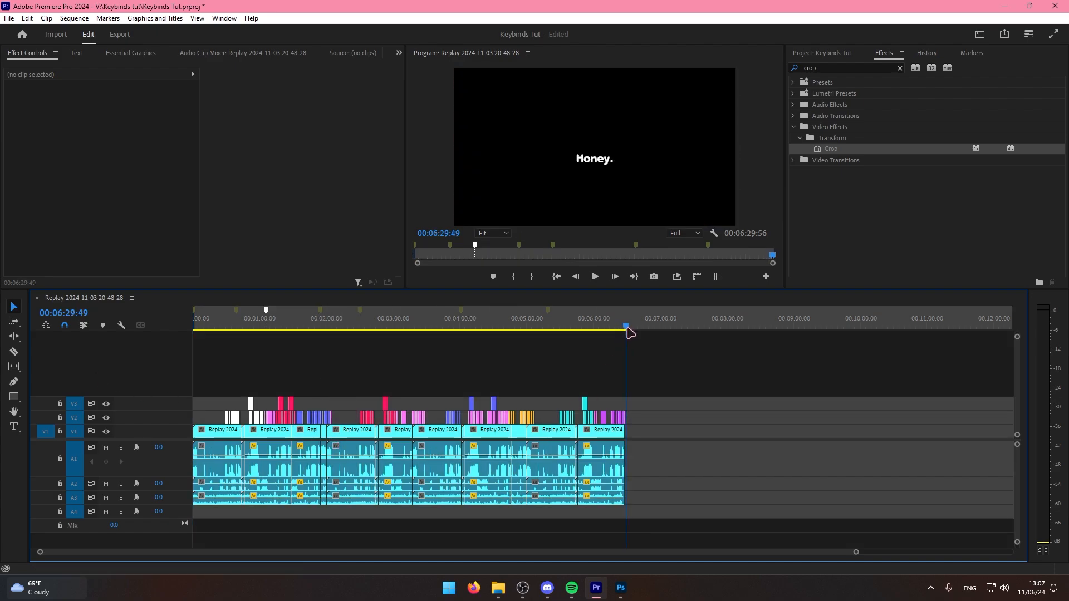
key(o)
key(equal)
key(equal)
key(equal)
key(equal)
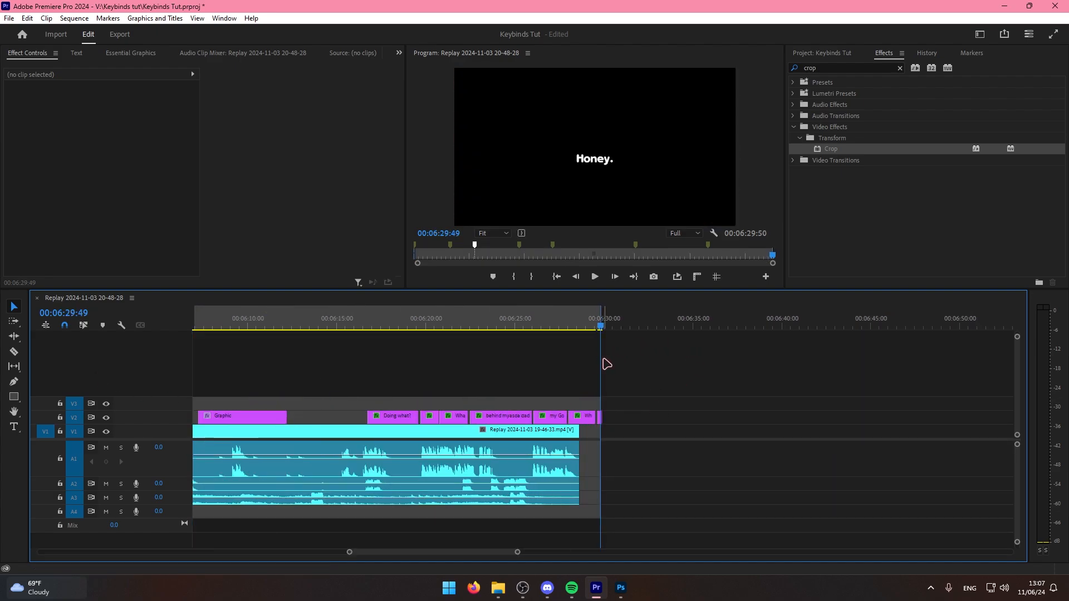
Clear the sequence's In and Out points.
key(minus)
key(minus)
key(minus)
key(minus)
key(minus)
right_click(563, 320)
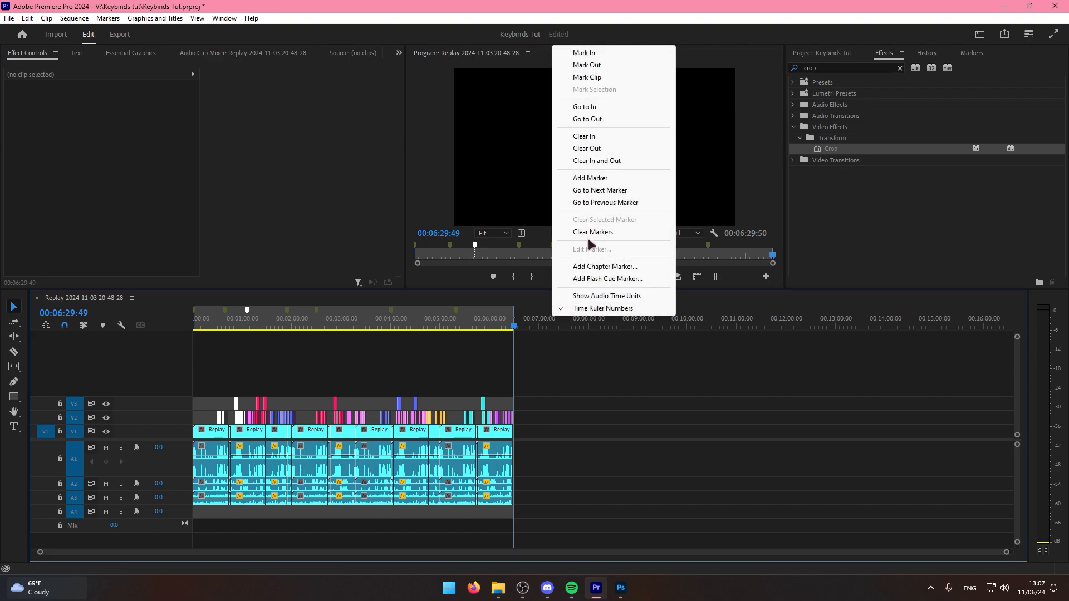
click(597, 160)
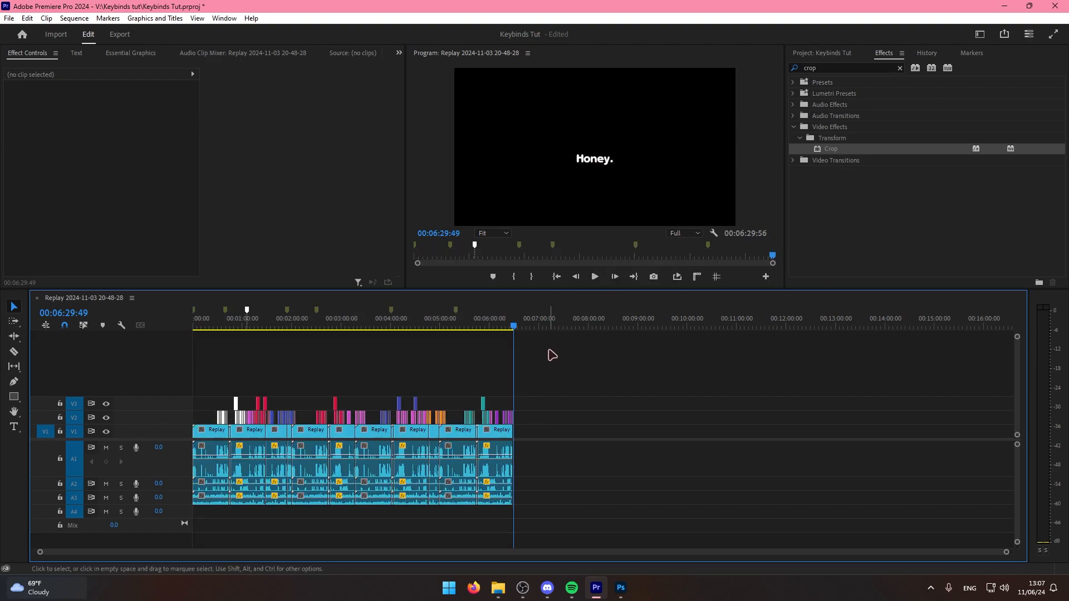
Select every clip in the sequence and set the In and Out points with Mark Selection.
click(539, 325)
mouse_move(531, 355)
mouse_down()
mouse_move(505, 379)
mouse_move(280, 462)
mouse_move(60, 515)
mouse_move(66, 509)
mouse_up()
key(/)
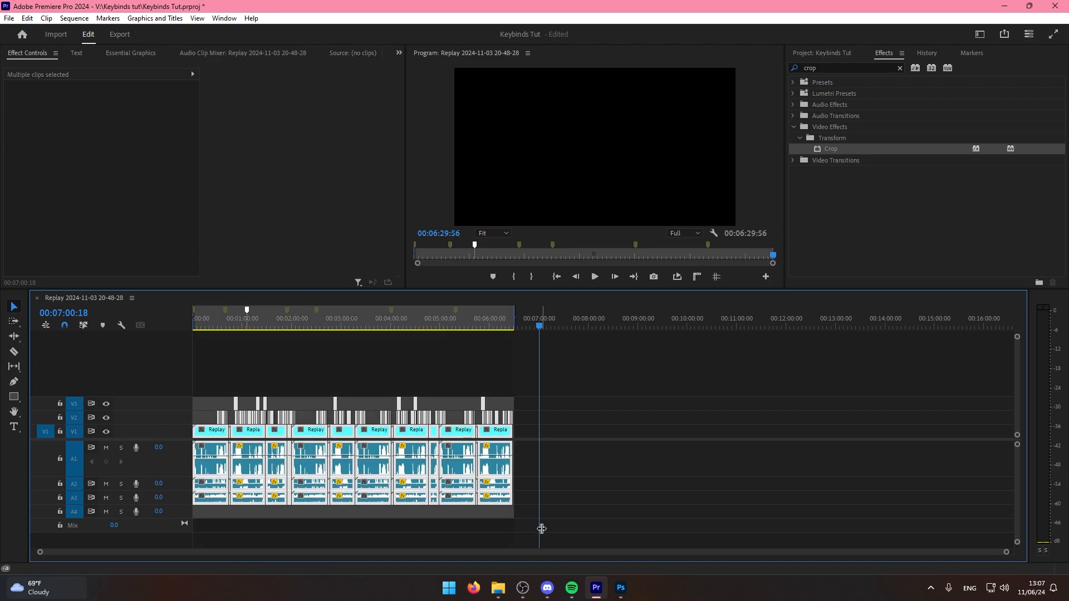
Check the Mark Selection assignment on the slash key in the keyboard shortcut settings, and close them.
key(ctrl+alt+k)
click(549, 273)
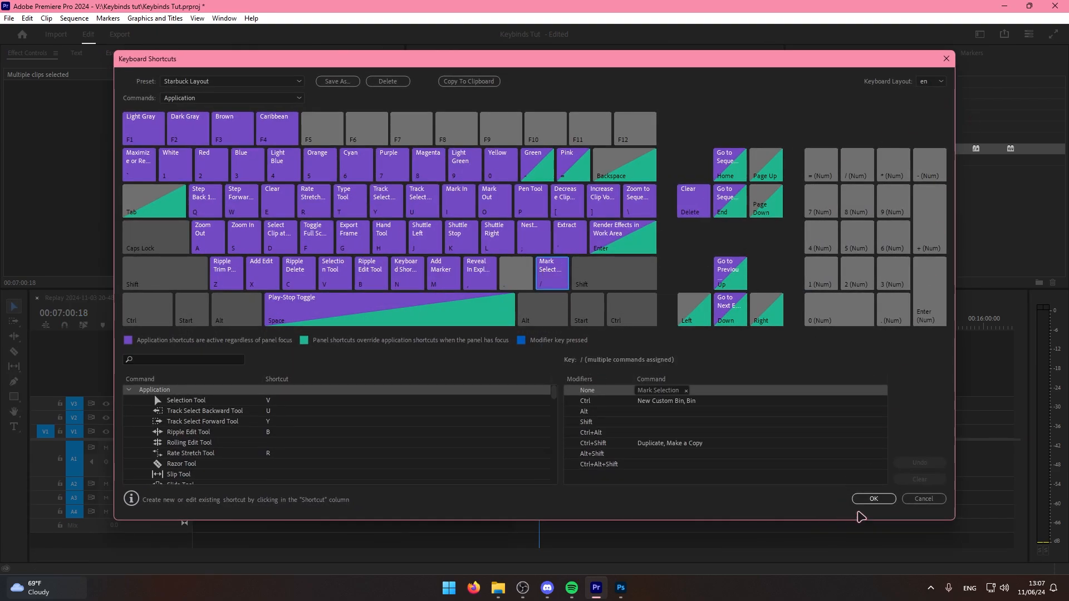
click(872, 500)
Examine how the In point lines up with the first clip at the start of the sequence.
drag(416, 324, 68, 344)
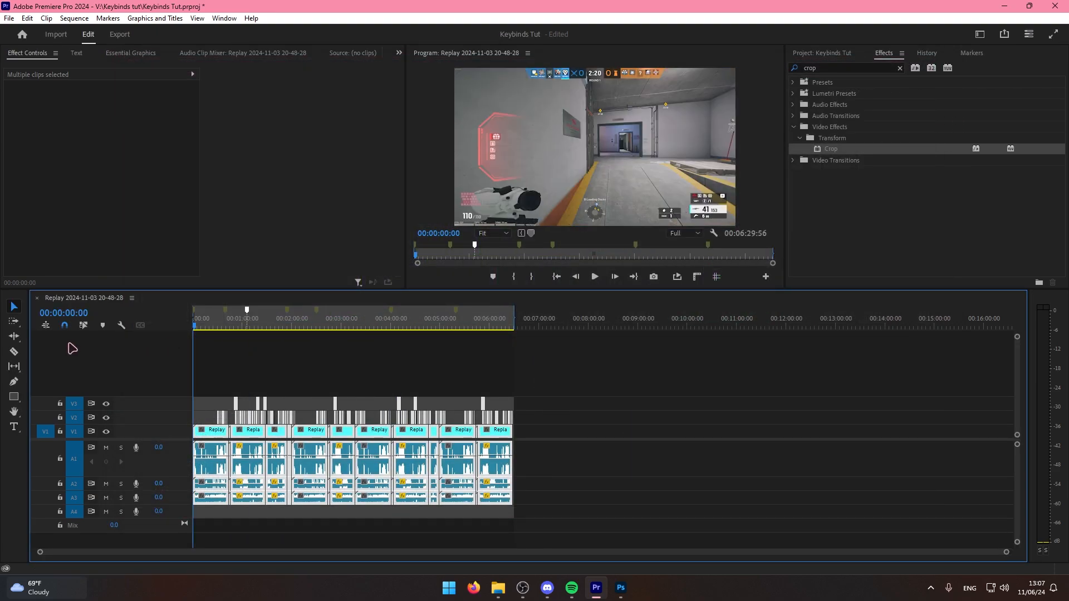
key(=)
key(=)
key(=)
key(=)
key(=)
key(=)
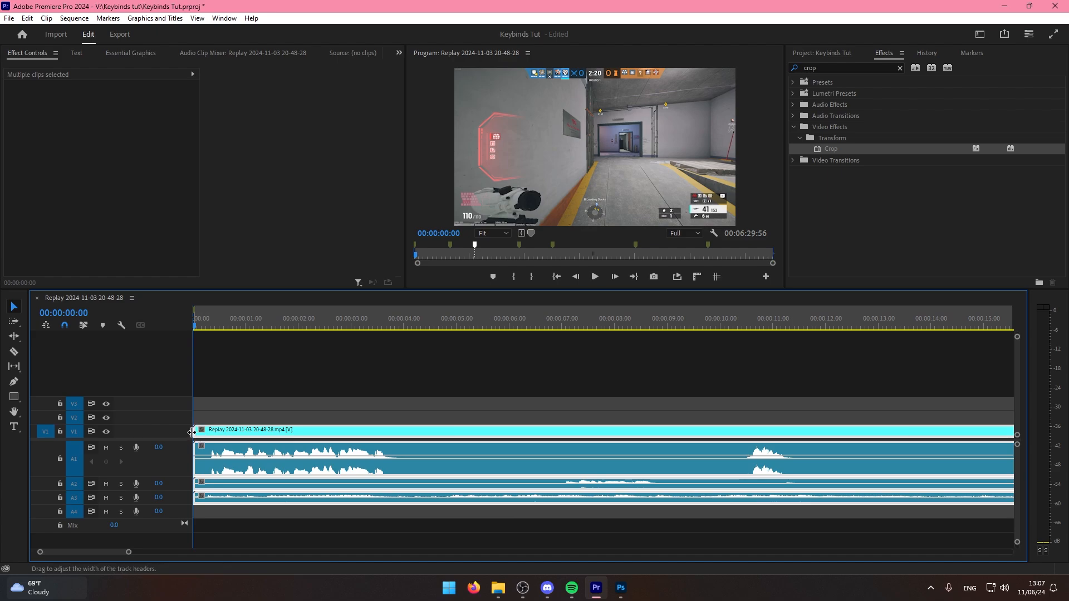
key(-)
key(-)
key(-)
key(-)
key(-)
key(-)
Delete the "Honey." caption clip at the end of track V2.
click(520, 333)
key(=)
key(=)
key(=)
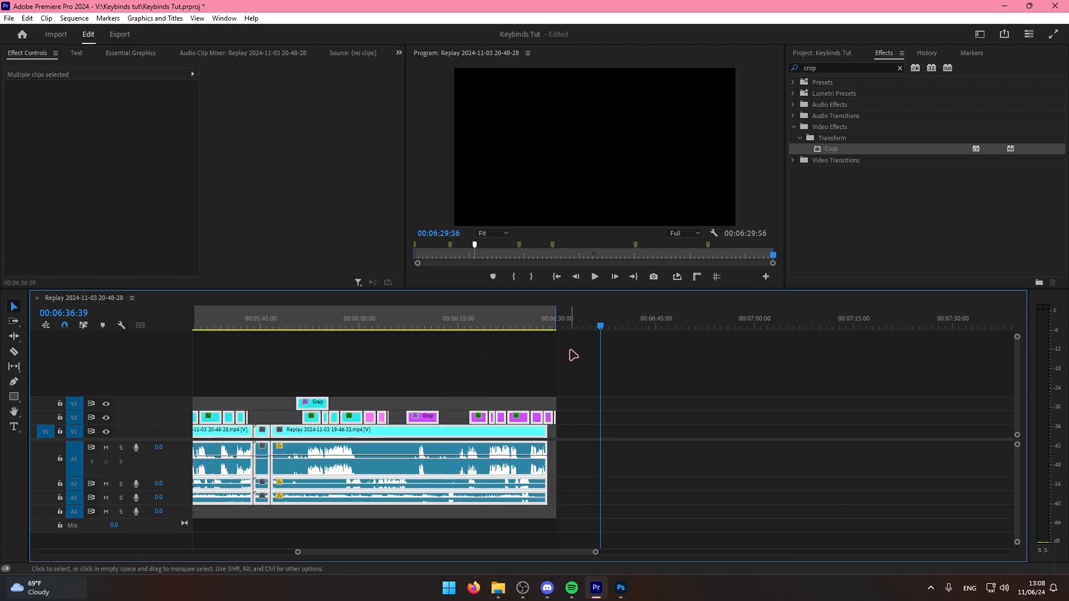
click(523, 325)
key(=)
key(=)
key(=)
key(=)
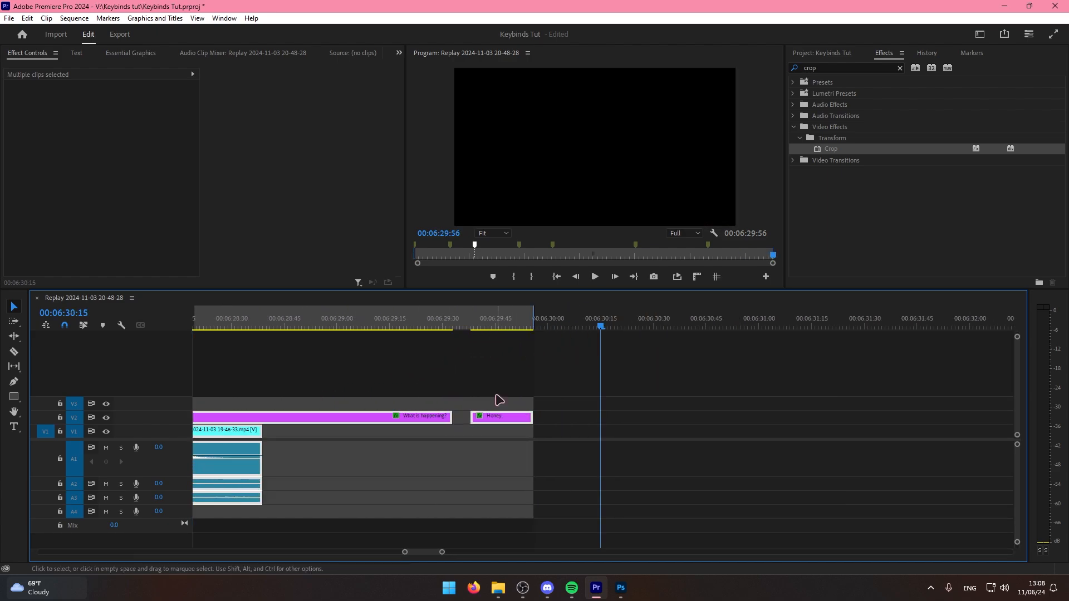
click(501, 417)
key(Delete)
Shorten the last "What is happening?" caption on V2 so it ends slightly before the end of the video clip below.
key(-)
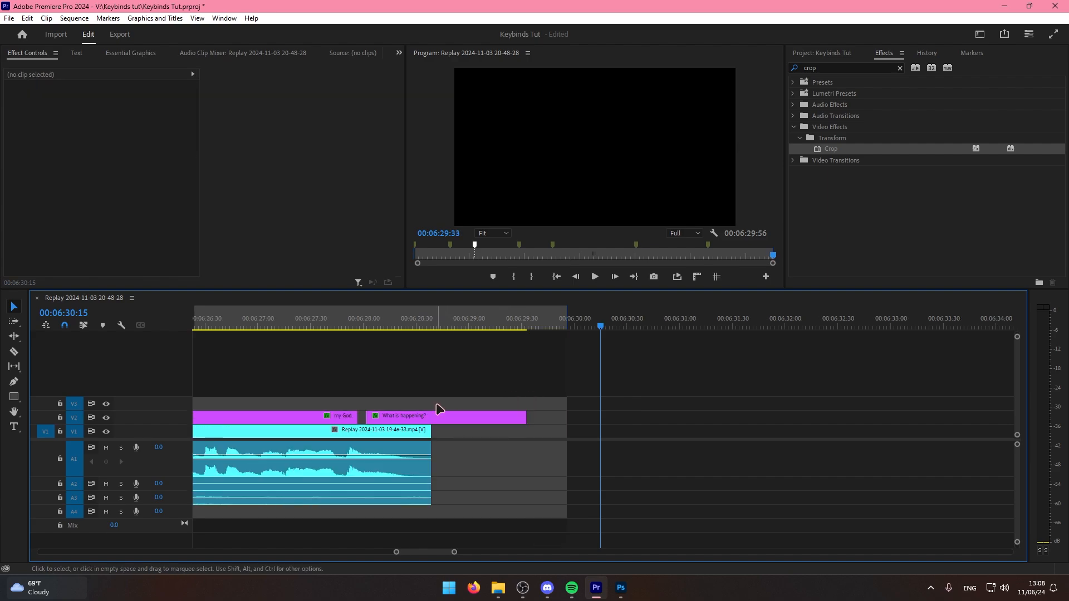
click(396, 325)
drag(525, 417, 412, 417)
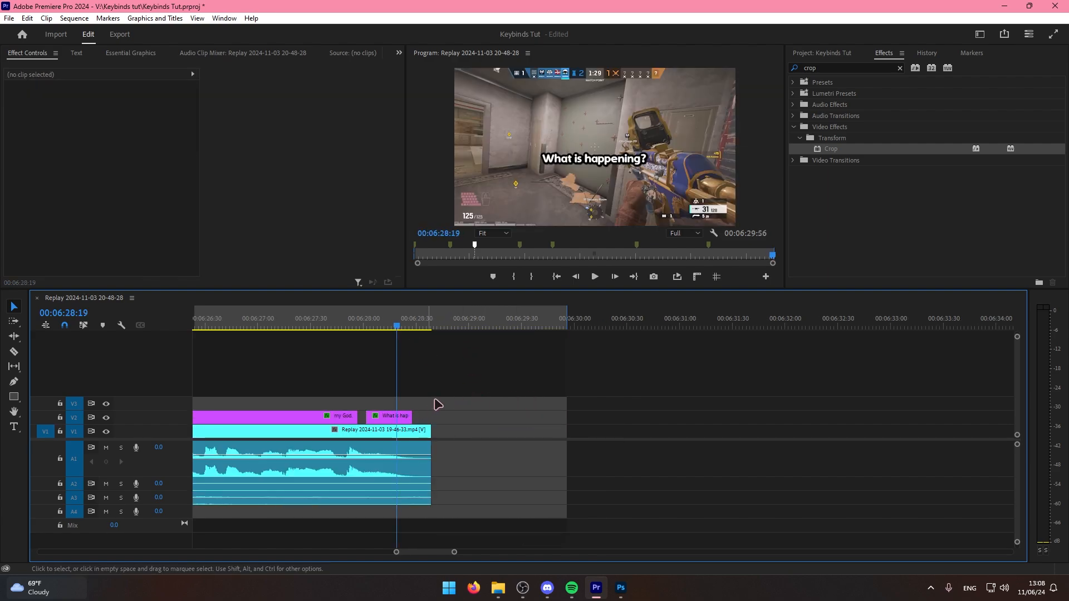
Select every clip in the sequence and mark the selection with In and Out points.
key(-)
key(-)
key(-)
key(-)
key(-)
key(-)
key(-)
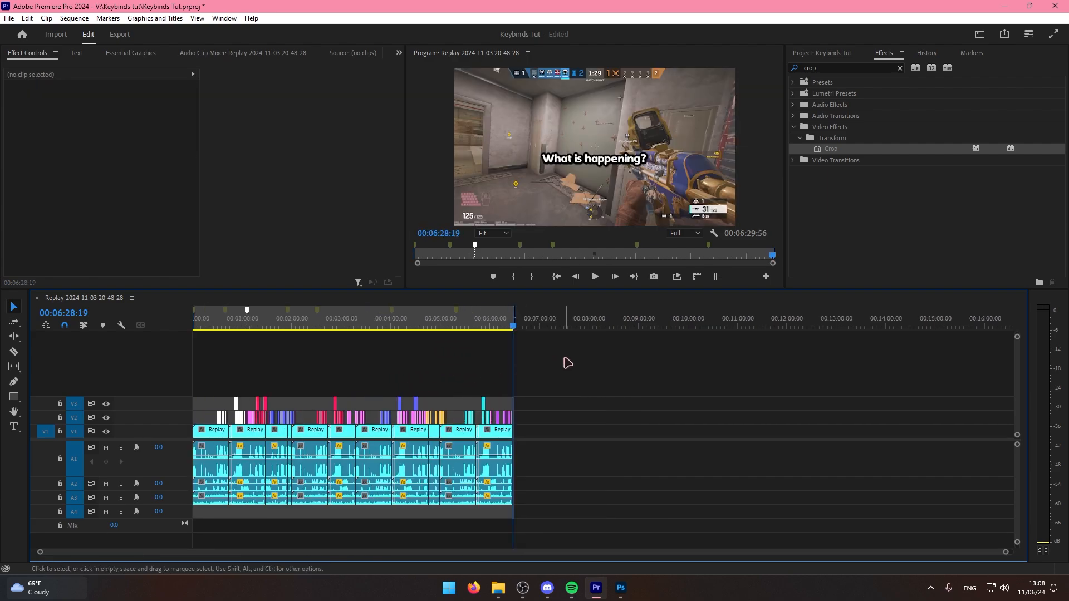
drag(568, 363, 195, 524)
key(=)
key(=)
key(=)
key(=)
key(=)
key(=)
key(=)
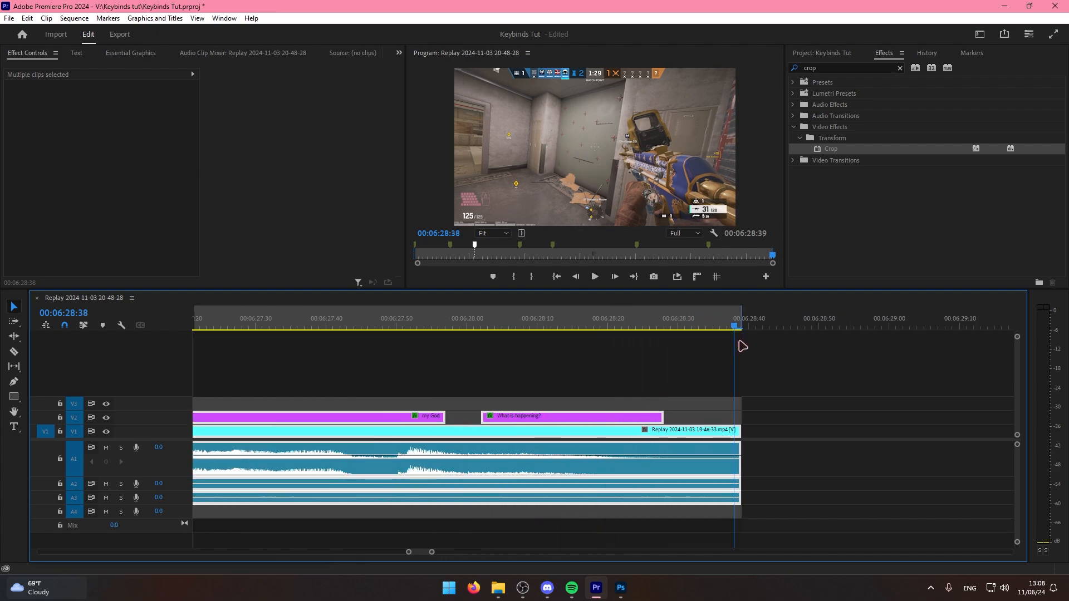
Examine how the Out point lines up with the end of the last clip, and clear the clip selection.
drag(739, 341, 746, 341)
key(=)
key(=)
key(-)
key(-)
key(-)
key(-)
key(-)
key(-)
key(-)
key(-)
key(-)
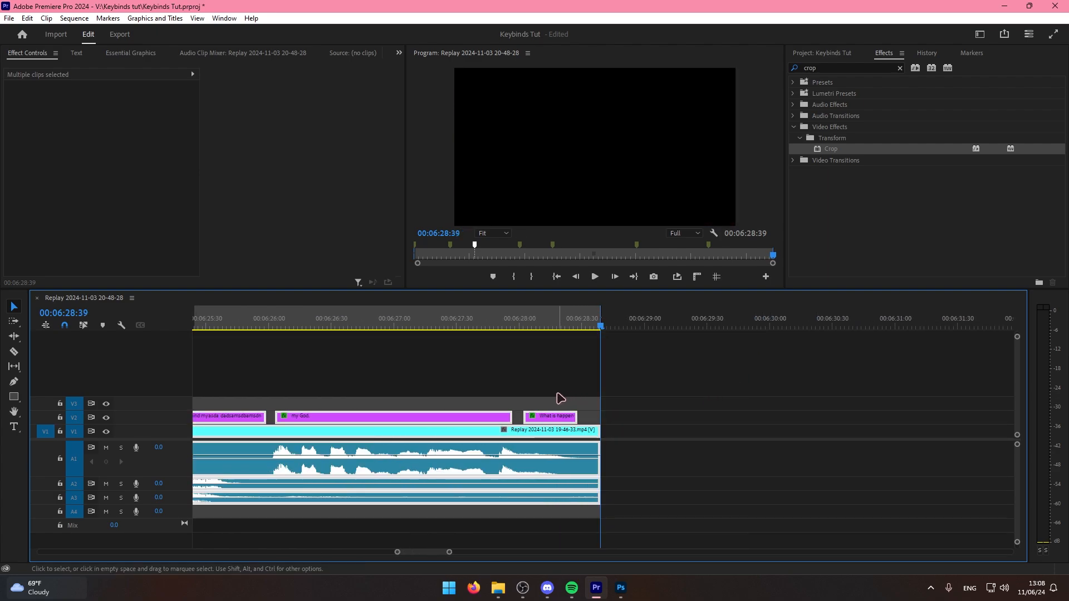
click(550, 344)
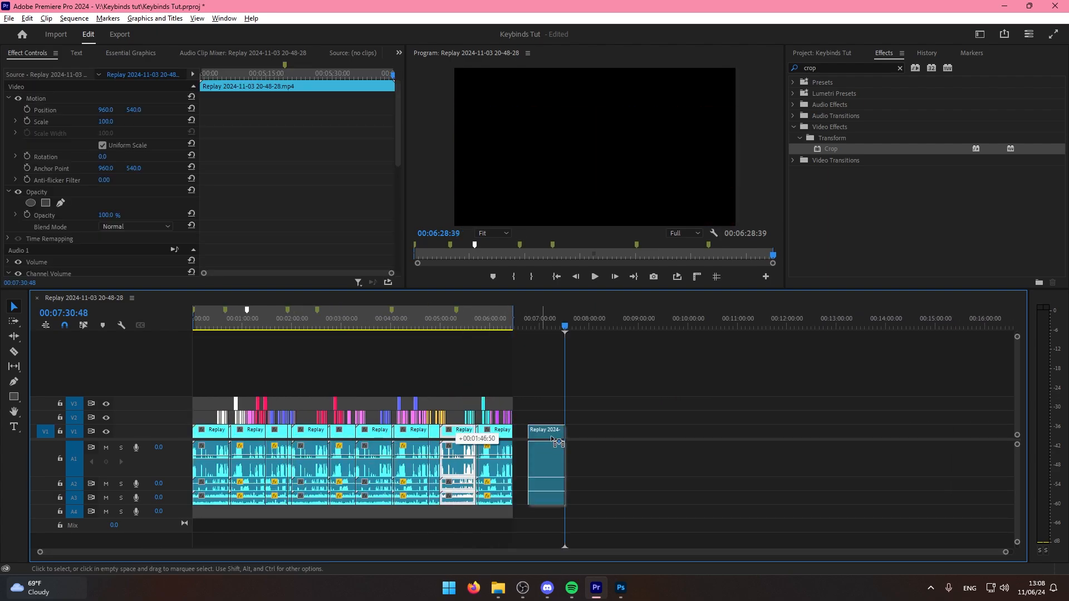
drag(555, 441, 687, 440)
drag(716, 400, 723, 377)
click(673, 320)
key(=)
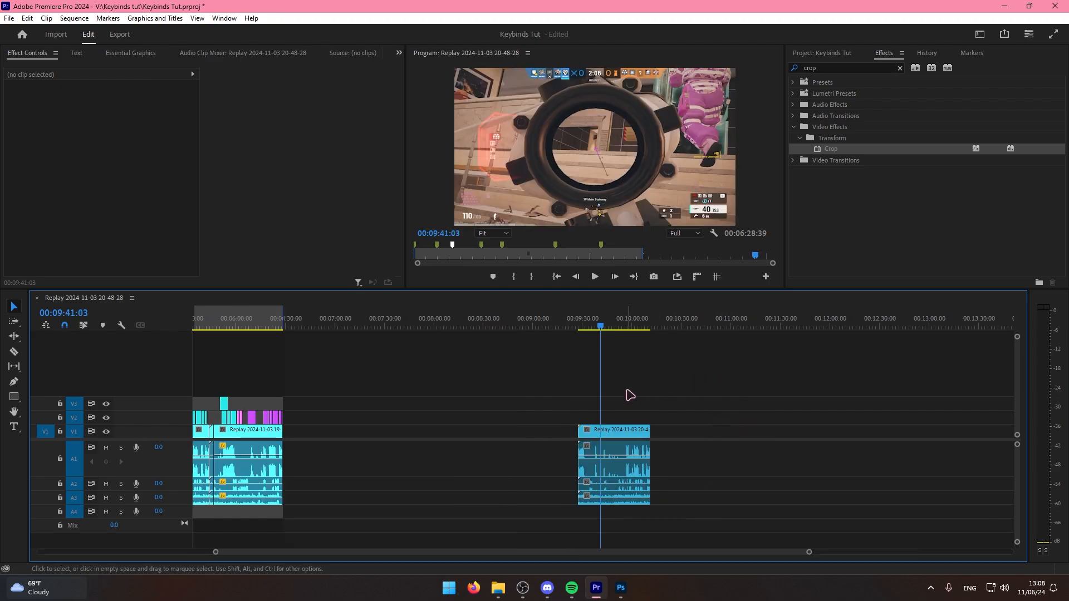
Select the isolated duplicate clip and mark it with In and Out points.
drag(628, 390, 606, 508)
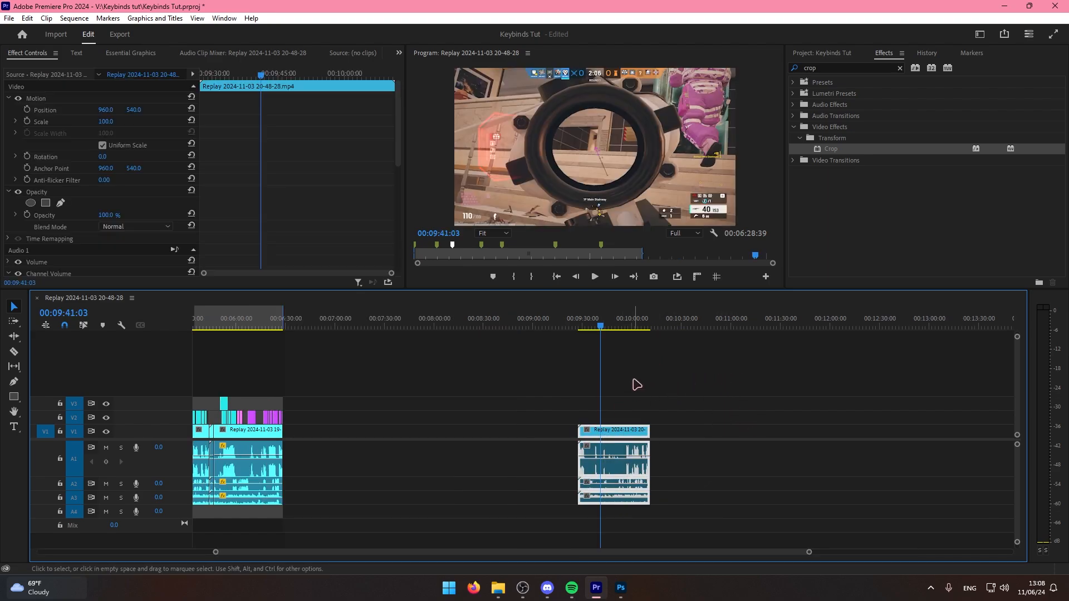
key(x)
click(606, 323)
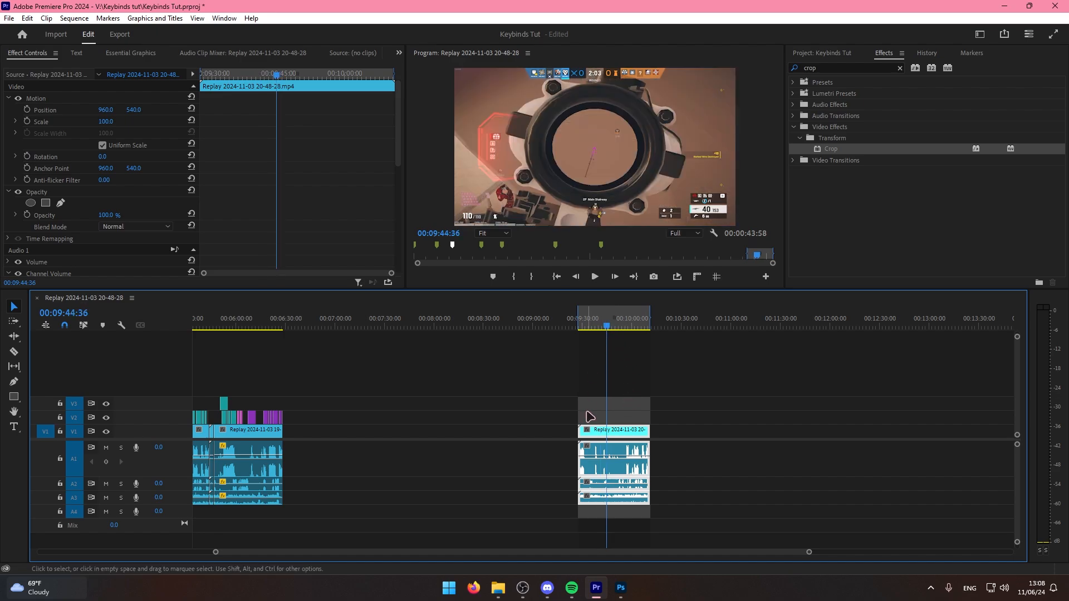
key(=)
key(=)
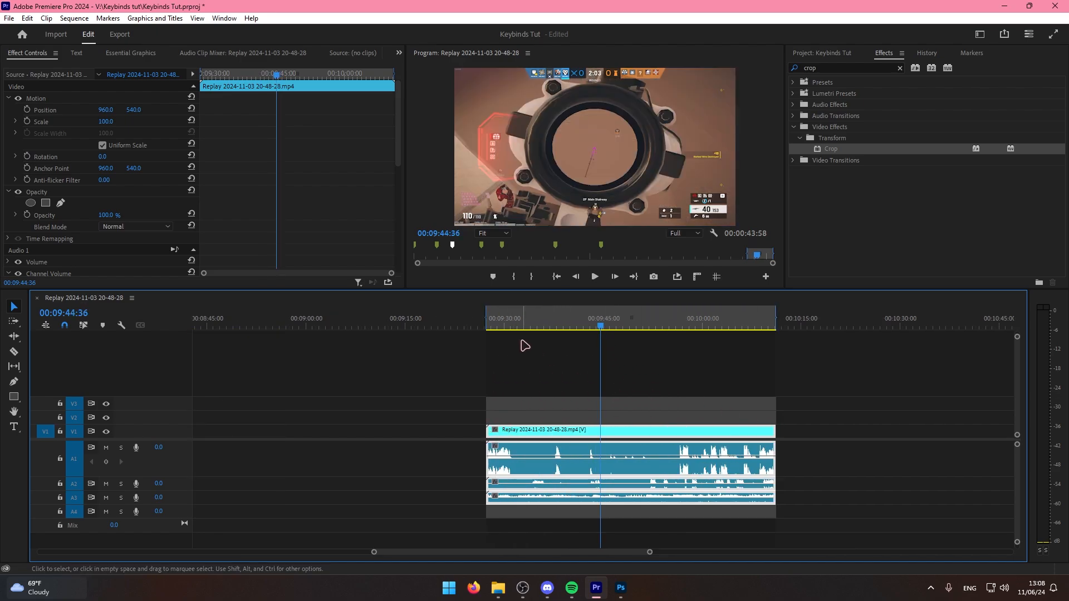
key(minus)
key(minus)
key(minus)
click(646, 400)
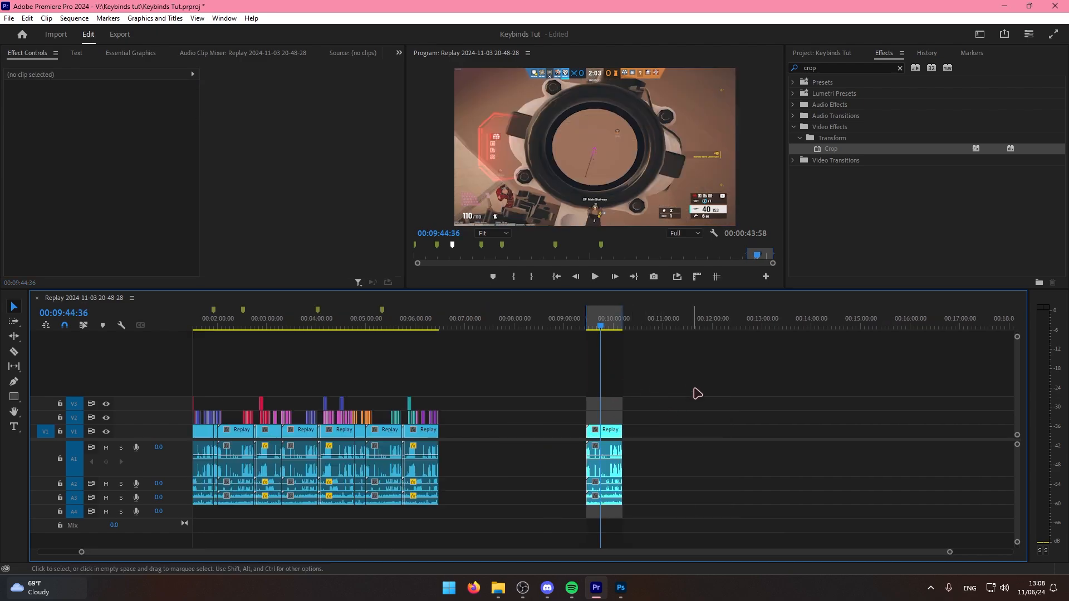
key(=)
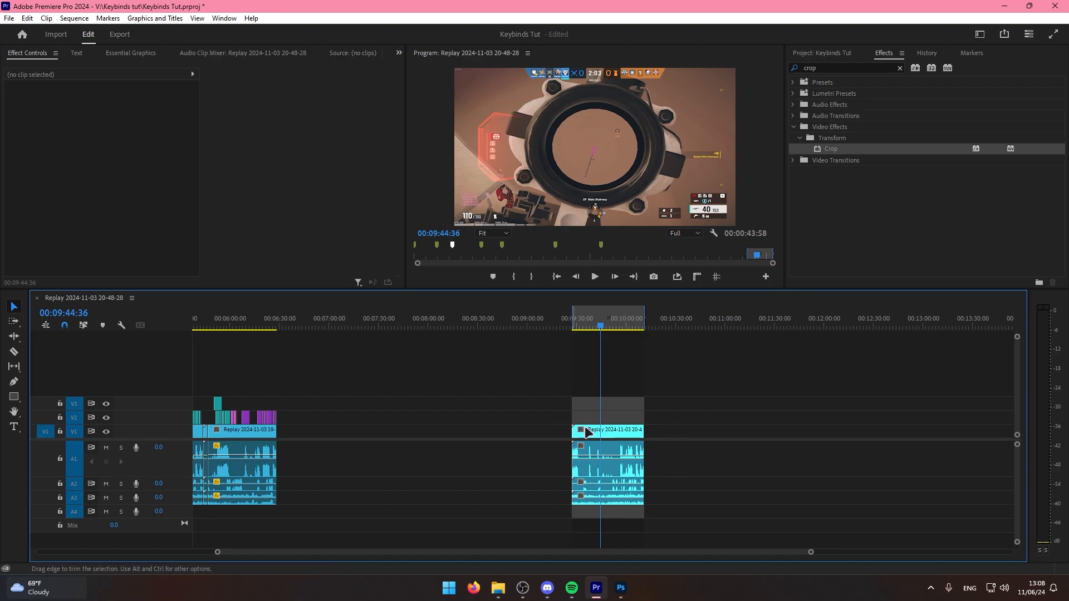
key(=)
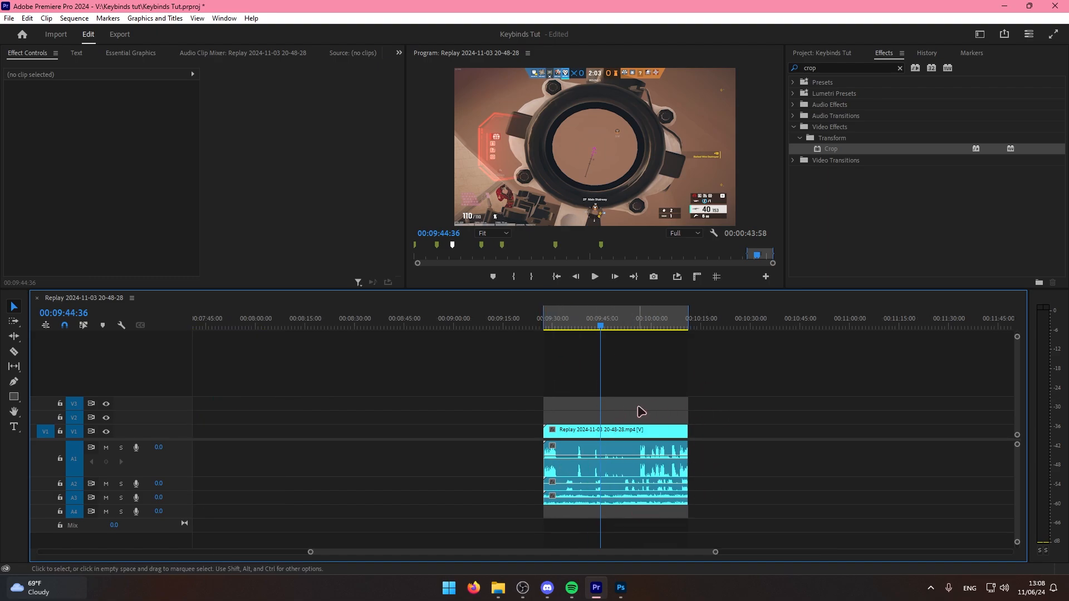
Clear the In and Out points around the duplicate clip.
right_click(640, 322)
click(675, 162)
key(minus)
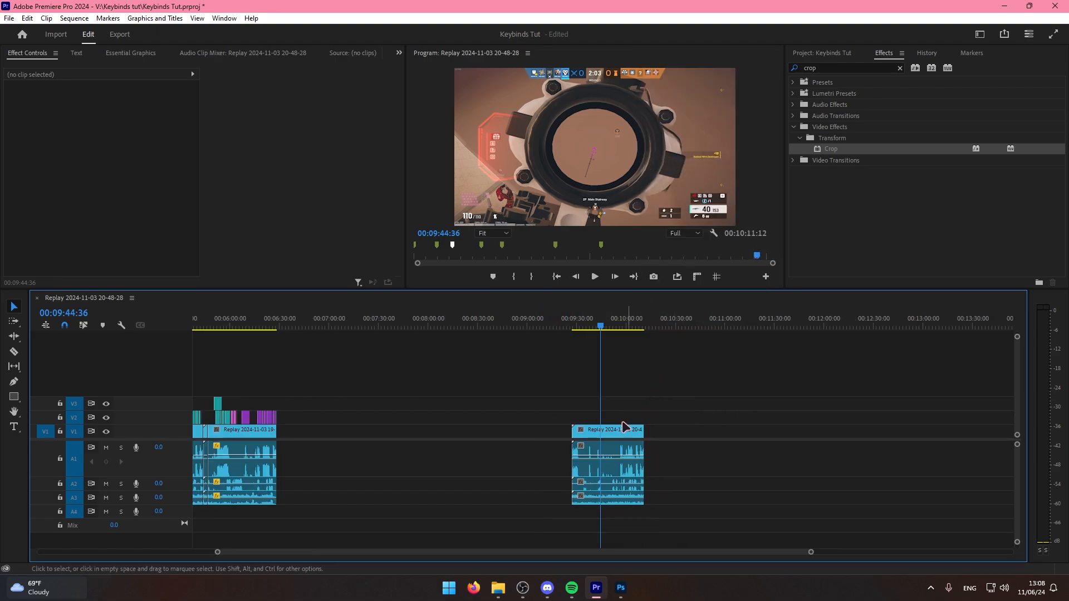
Switch to Photoshop to check the Nest key in the shortcut layout image, and return to Premiere Pro.
click(621, 588)
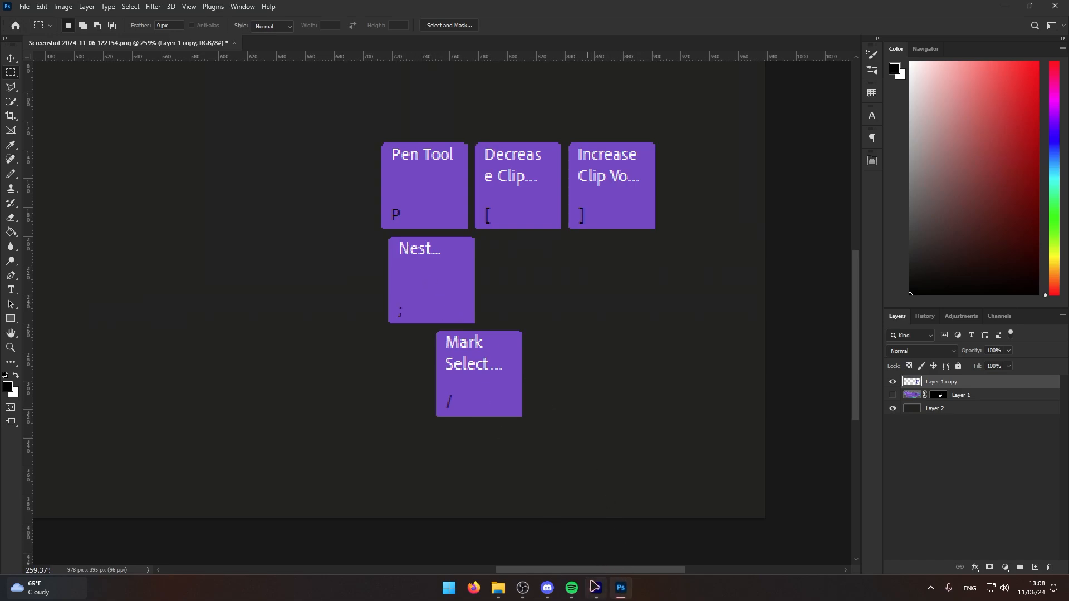
click(596, 588)
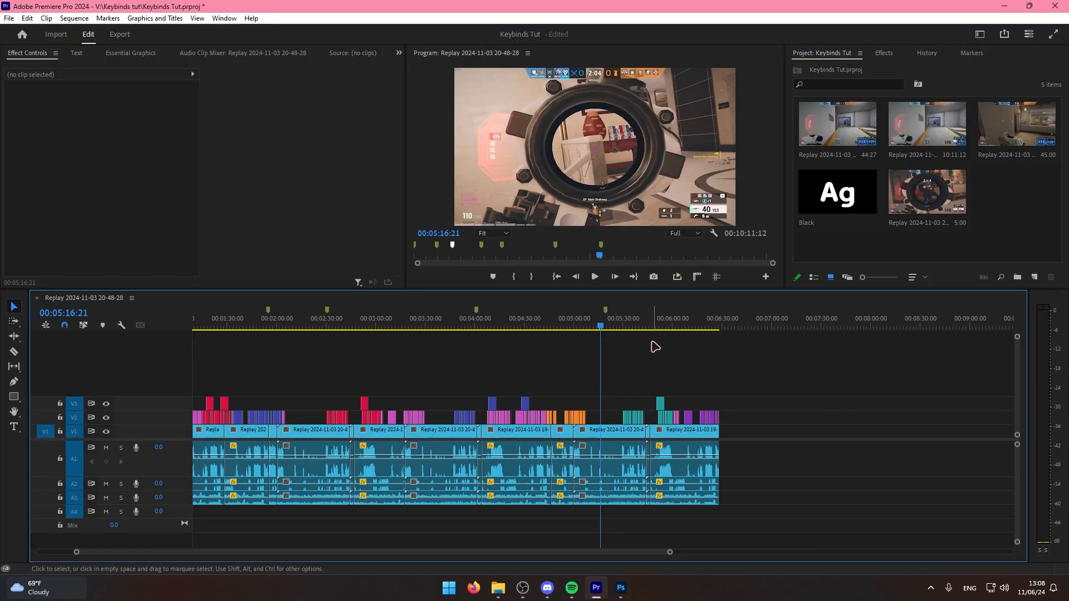
click(601, 328)
key(equal)
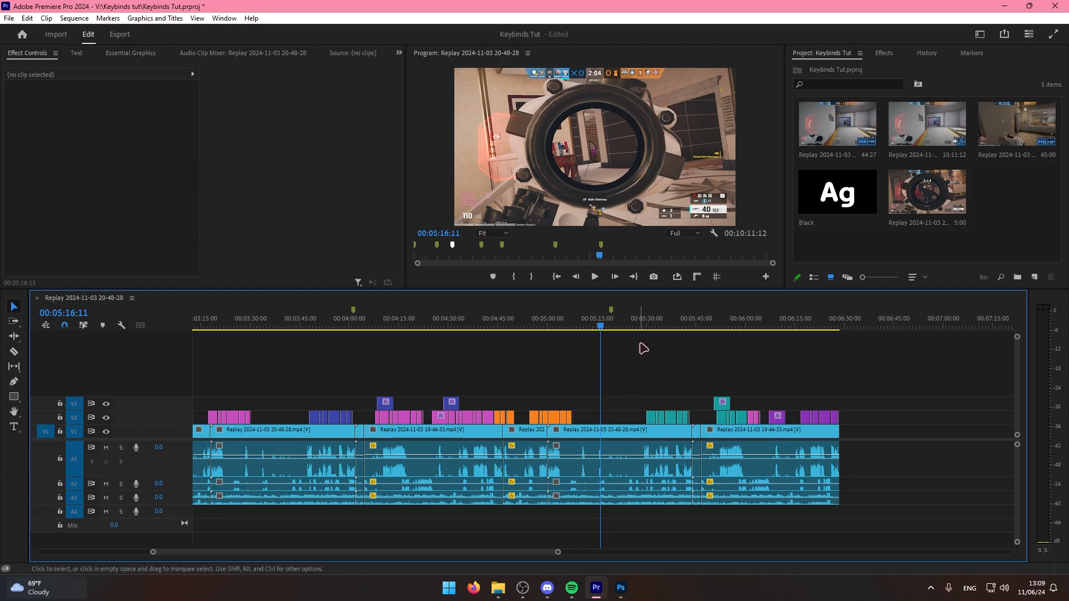
click(618, 318)
key(=)
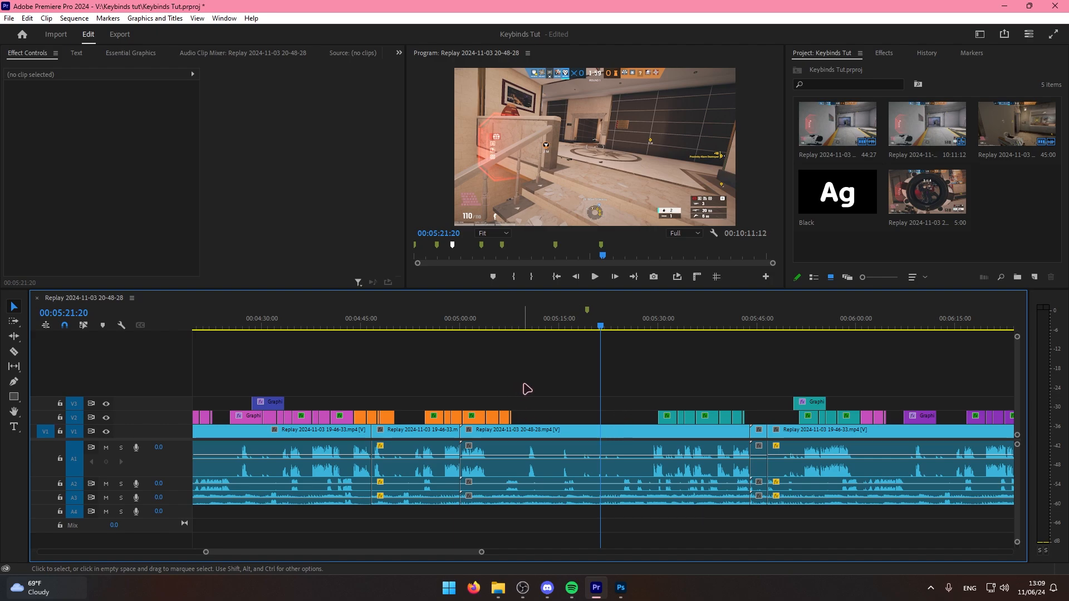
drag(616, 386, 742, 435)
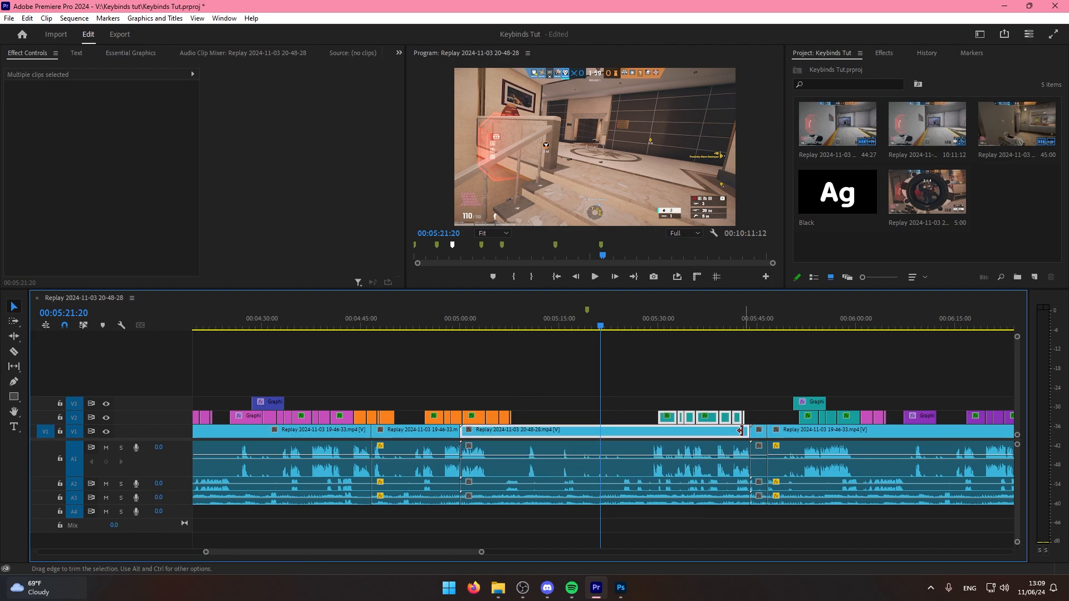
click(712, 349)
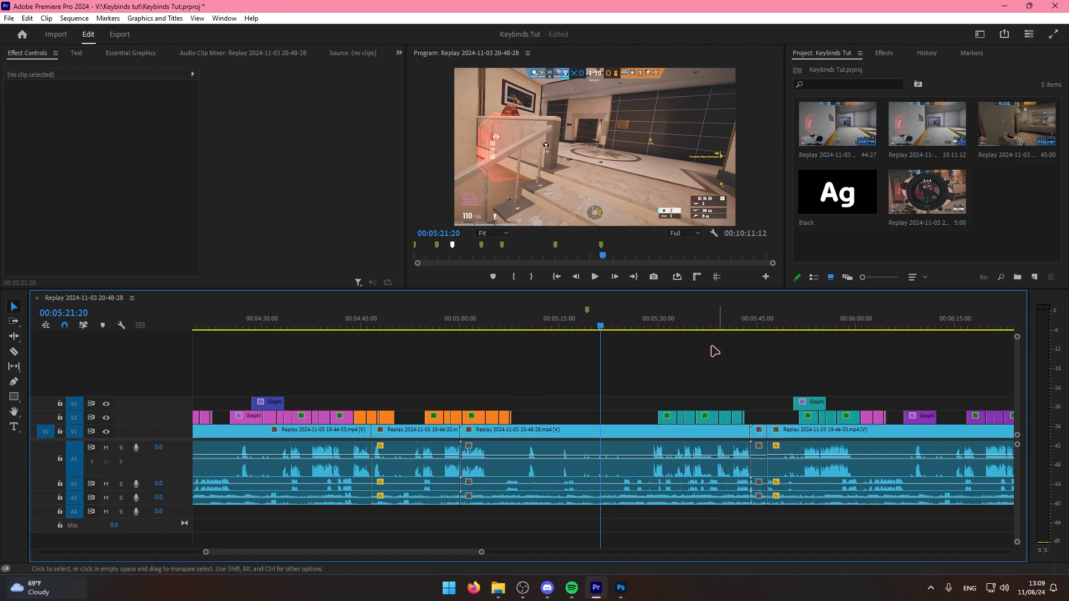
Nest the teal V2 captions starting near 00:05:30 together with the V1 video clip below them, accepting the suggested name.
click(660, 327)
key(equal)
key(equal)
key(equal)
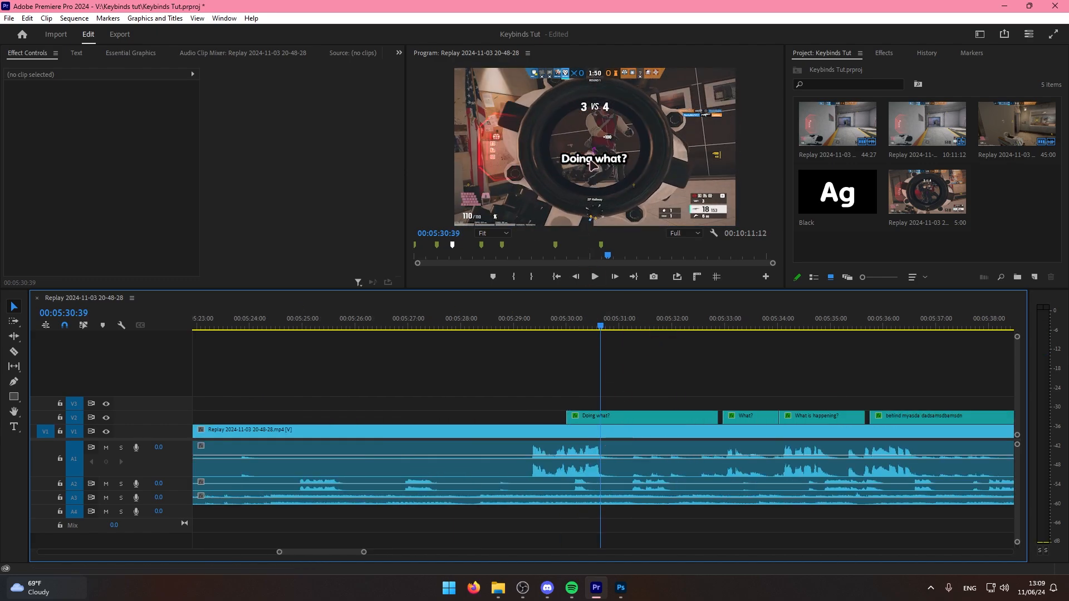
key(minus)
key(minus)
drag(567, 380, 771, 435)
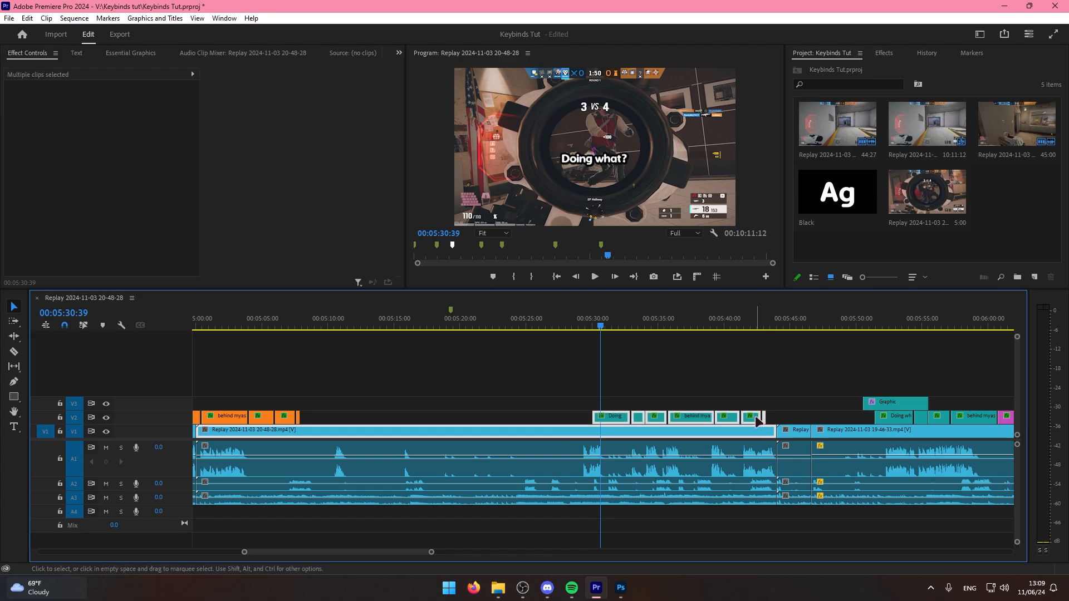
key(n)
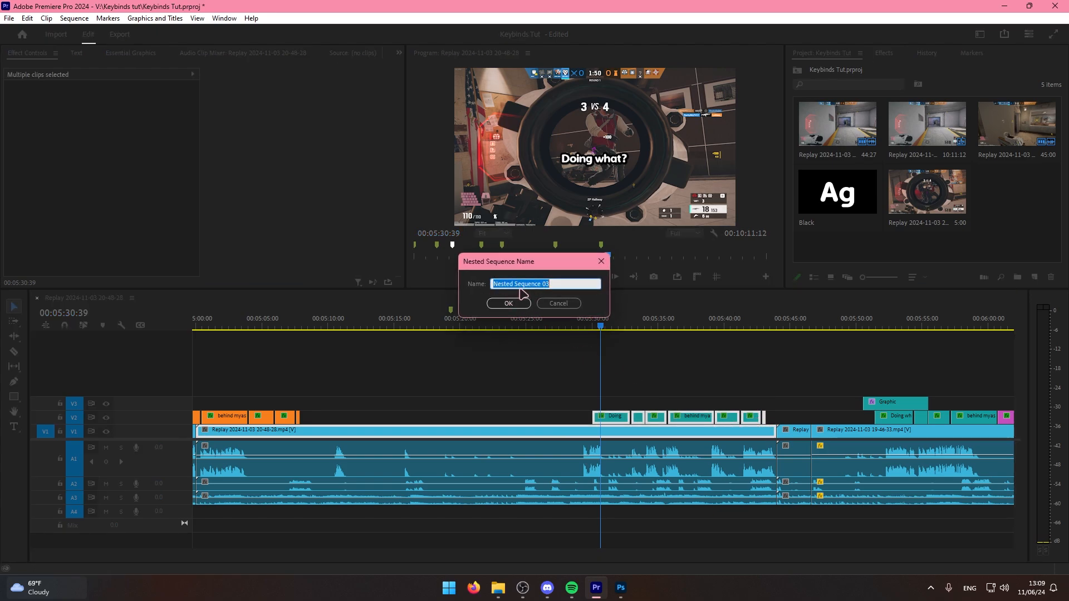
click(516, 303)
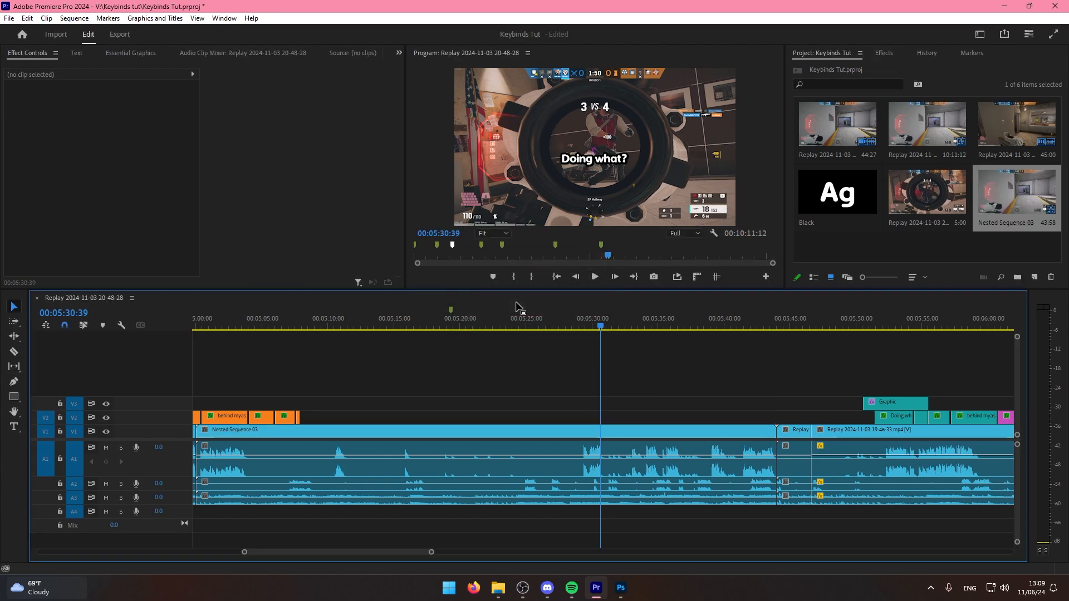
Open the new nested sequence, review the video and captions inside it, and return to the main sequence.
key(=)
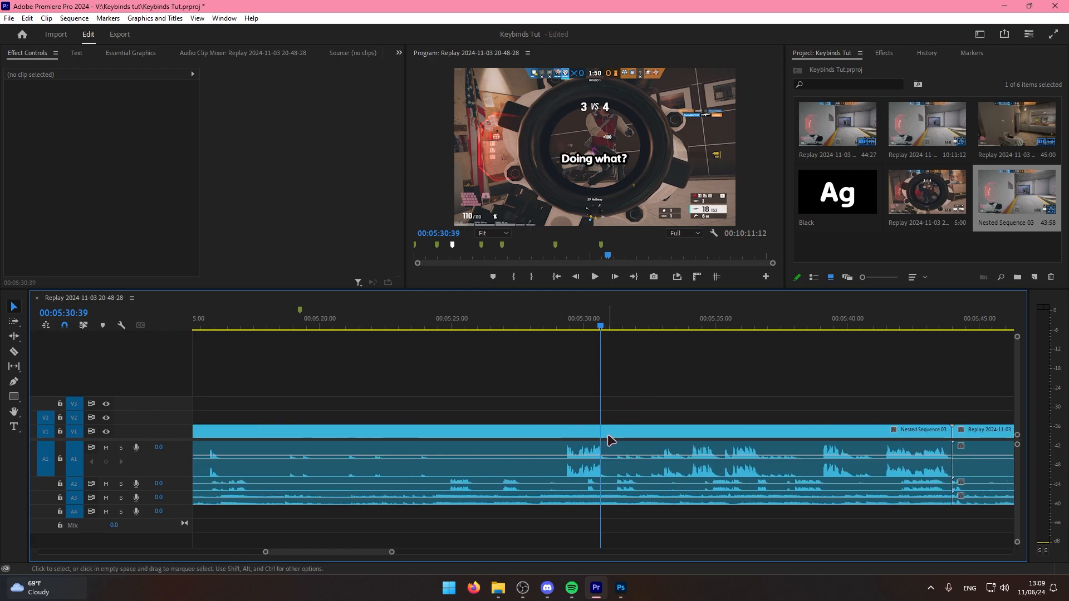
key(minus)
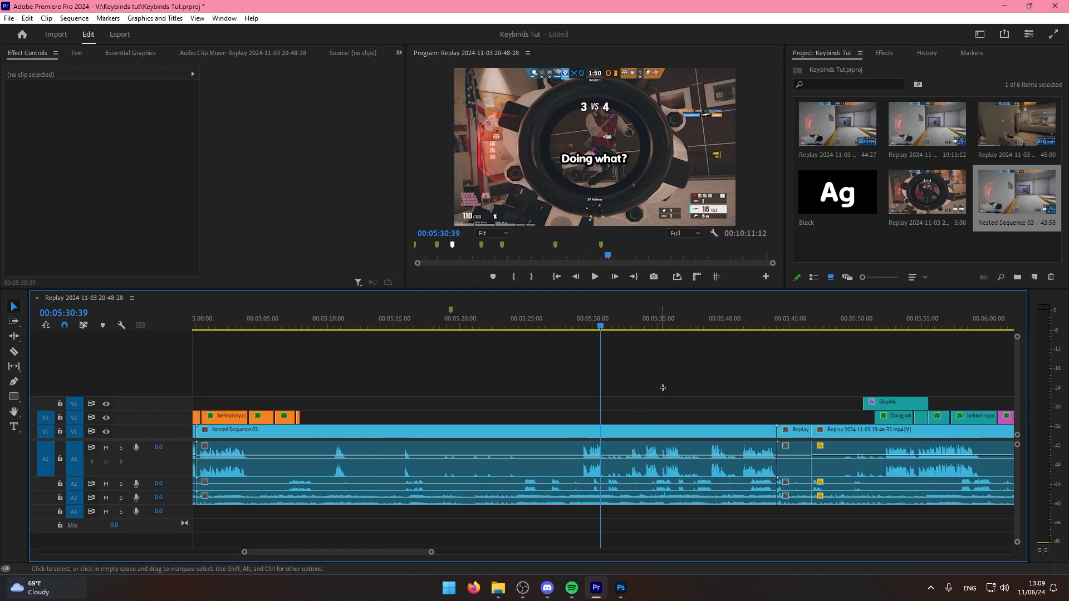
double_click(617, 434)
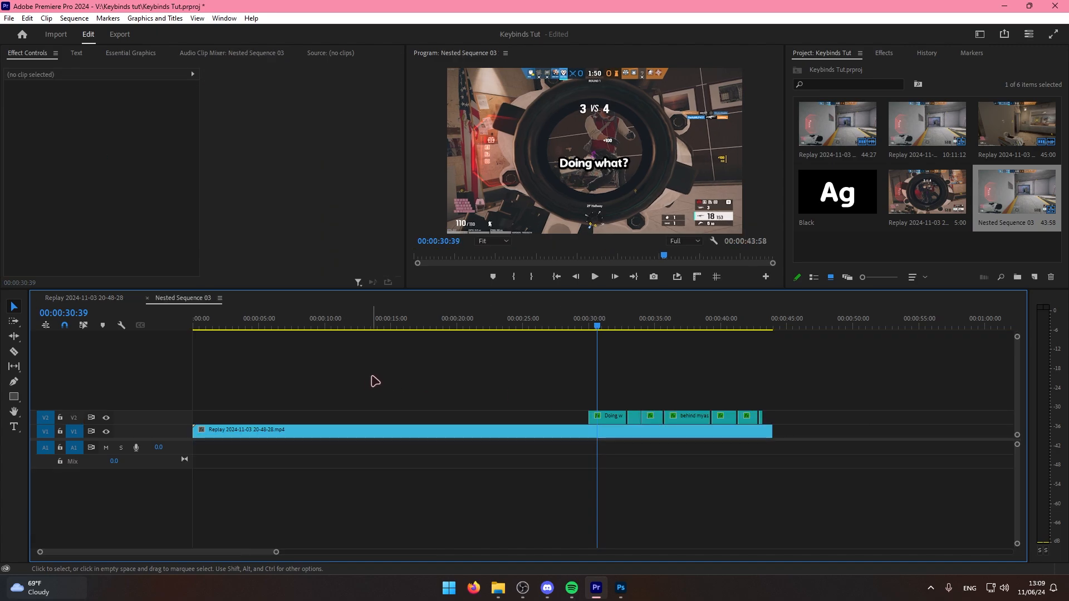
mouse_move(380, 326)
mouse_down()
mouse_move(257, 326)
mouse_move(370, 327)
mouse_up()
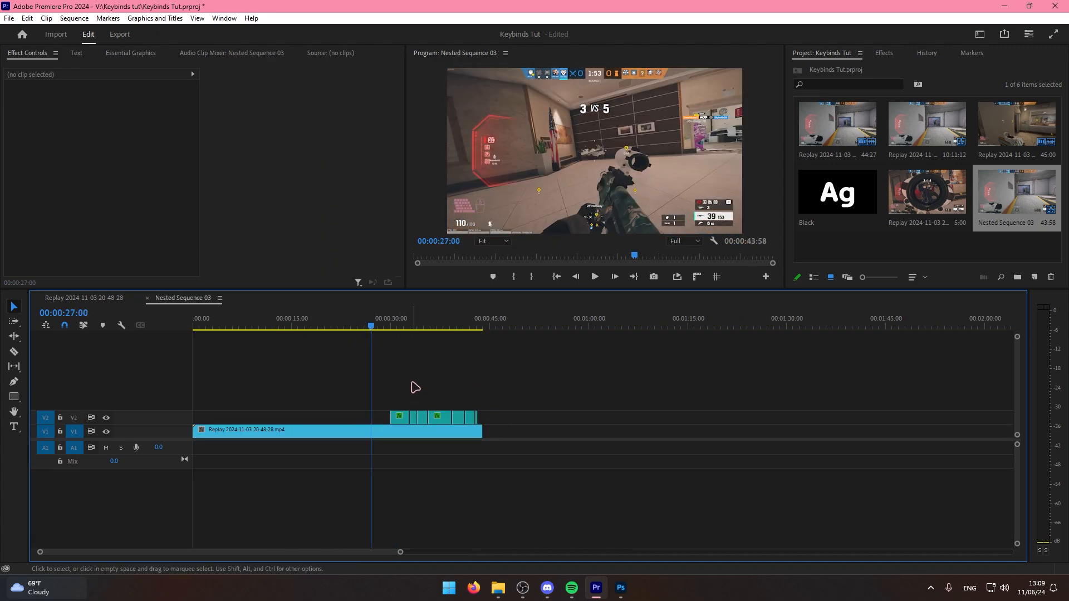
click(402, 326)
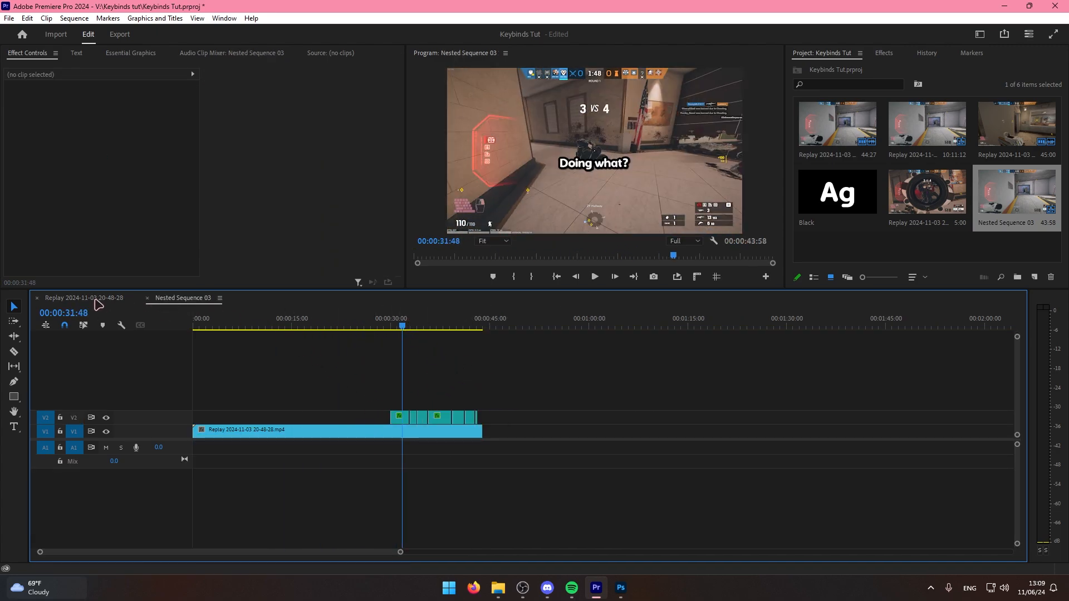
click(81, 300)
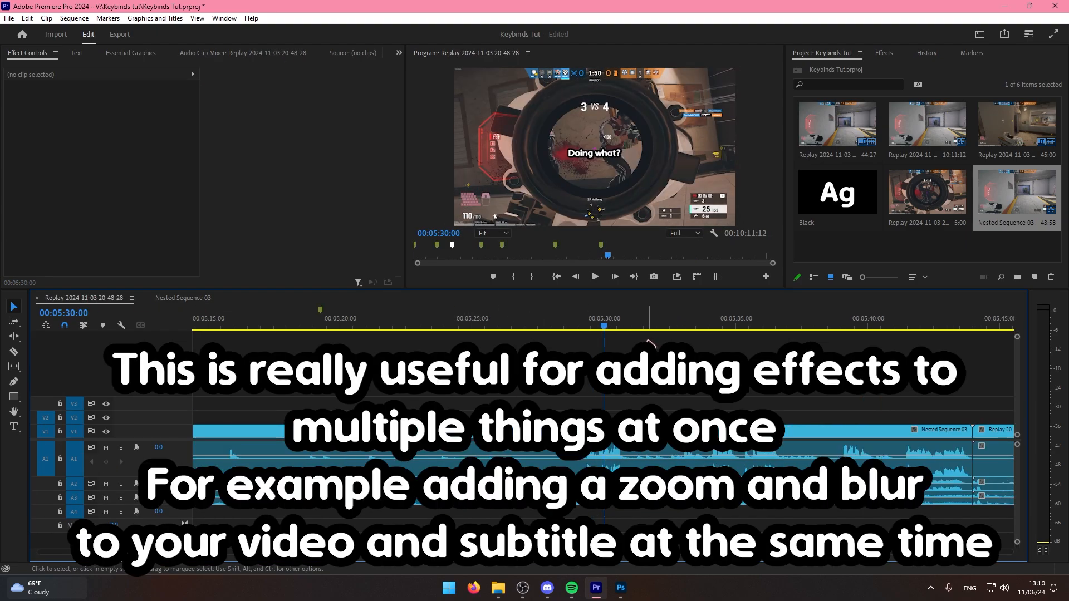
click(564, 326)
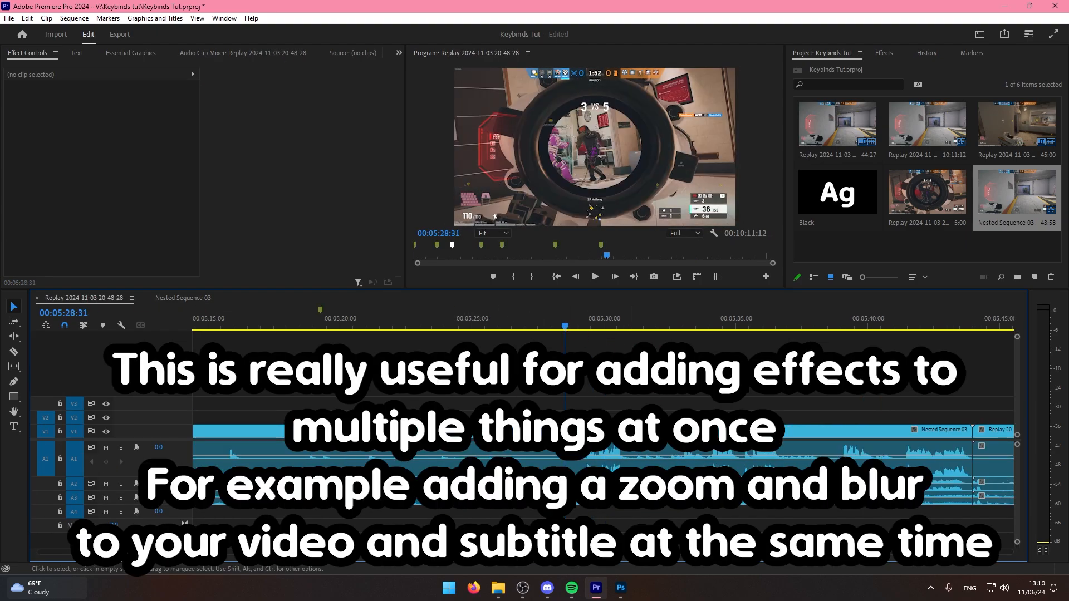
key(minus)
key(minus)
key(minus)
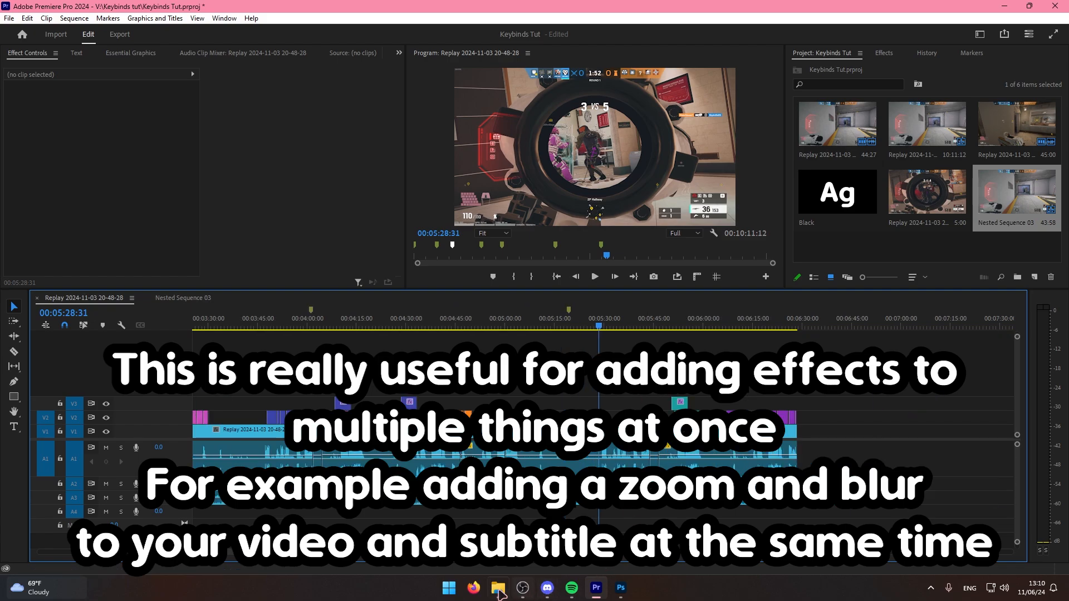
Open the project file The Finals.prproj from File Explorer.
click(497, 589)
double_click(254, 341)
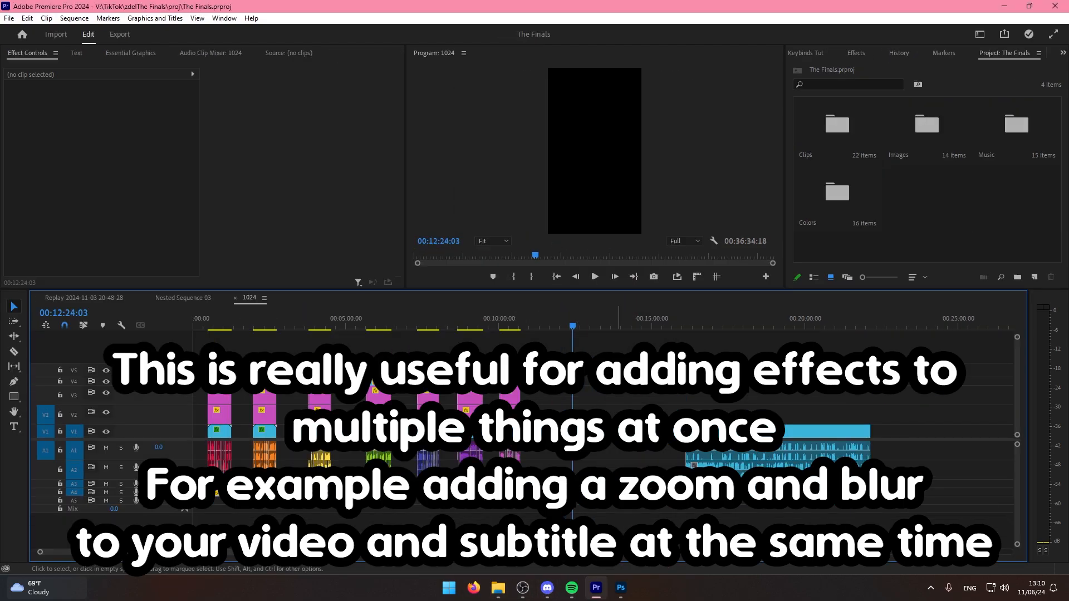
In sequence 1024, move the Nested Sequence 12 clip on V1 earlier than the clips above it, and hide track V1.
click(502, 322)
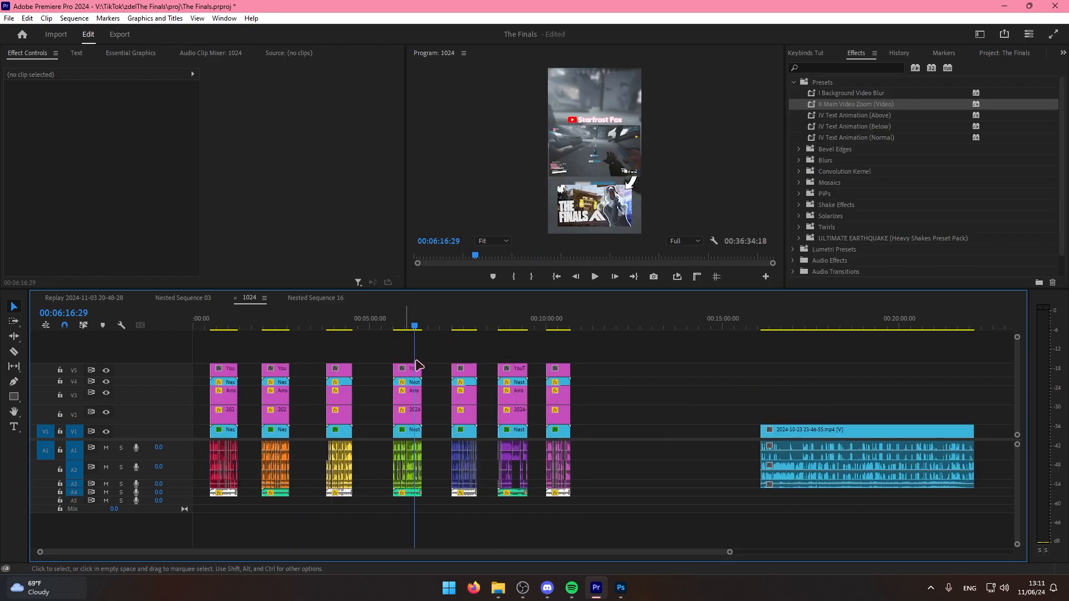
key(equal)
key(equal)
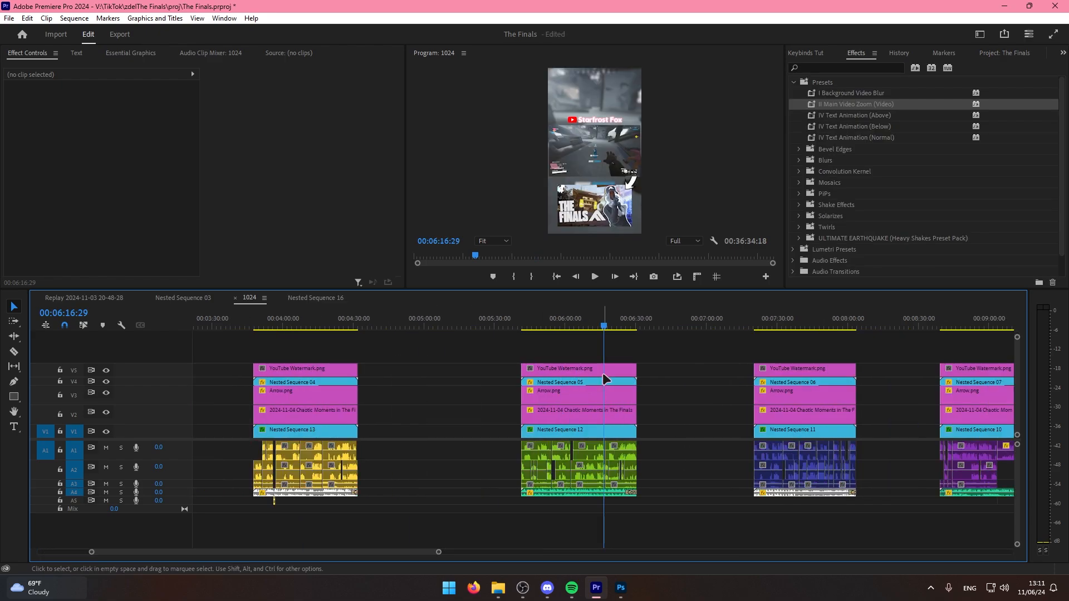
key(equal)
drag(510, 436, 477, 434)
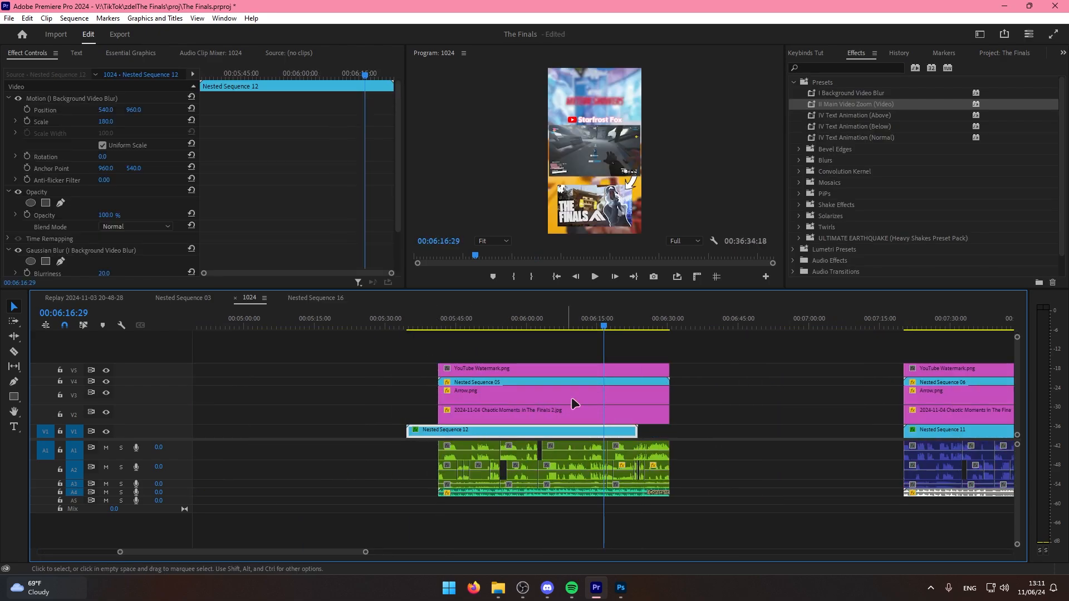
click(106, 432)
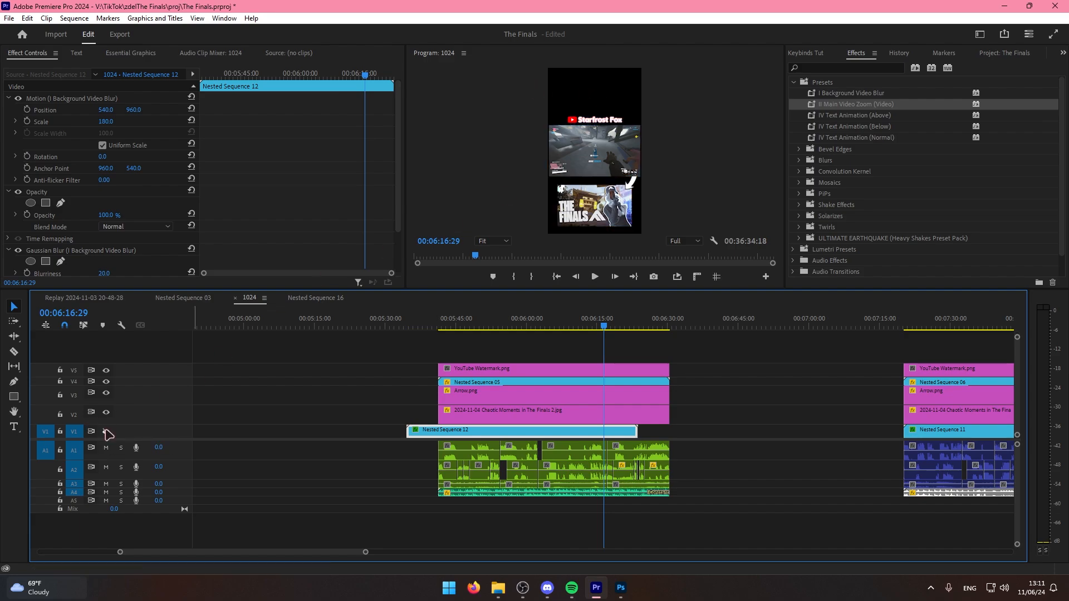
Show track V1 again, select the Nested Sequence 05 clip on V4, and place the playhead at 00:06:11:57.
click(106, 432)
click(501, 383)
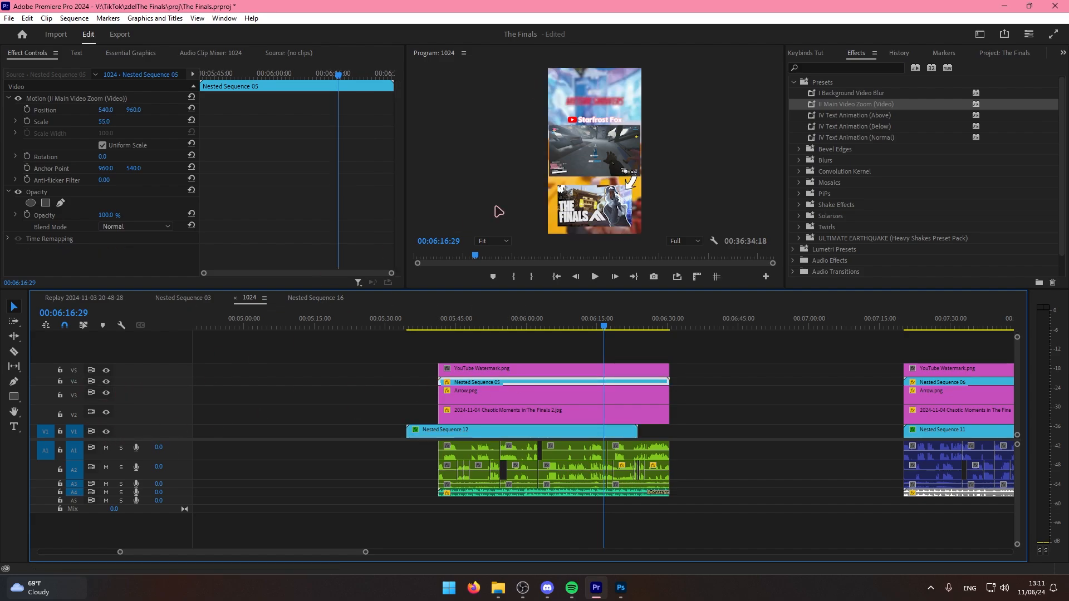
key(equal)
key(equal)
key(equal)
drag(611, 325, 518, 326)
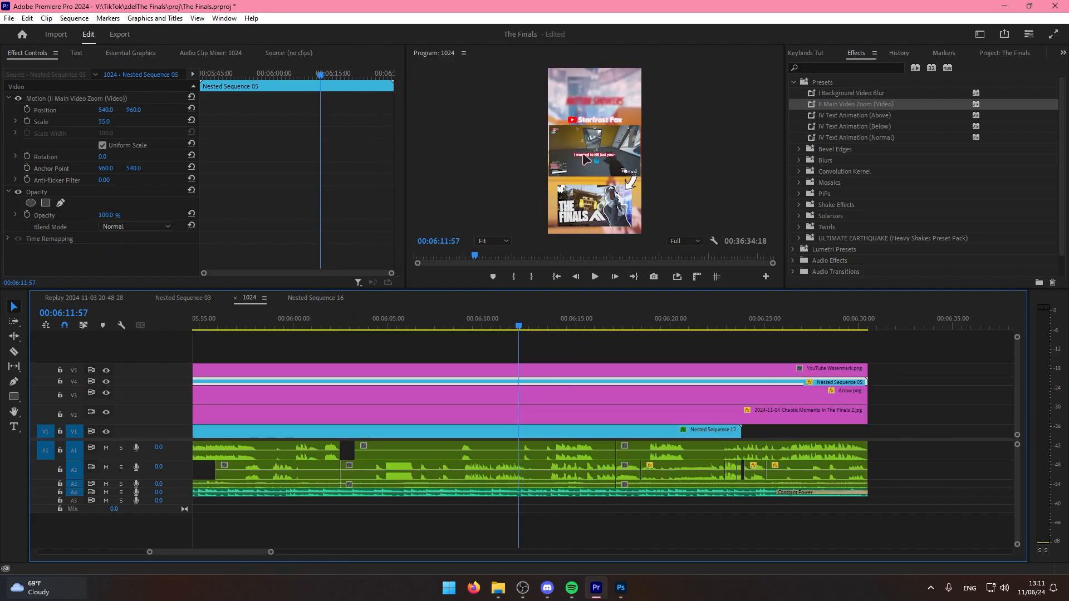
Toggle track V4's visibility off and on repeatedly to compare the preview with and without the Nested Sequence 05 clip.
key(ctrl+grave)
key(ctrl+grave)
click(106, 381)
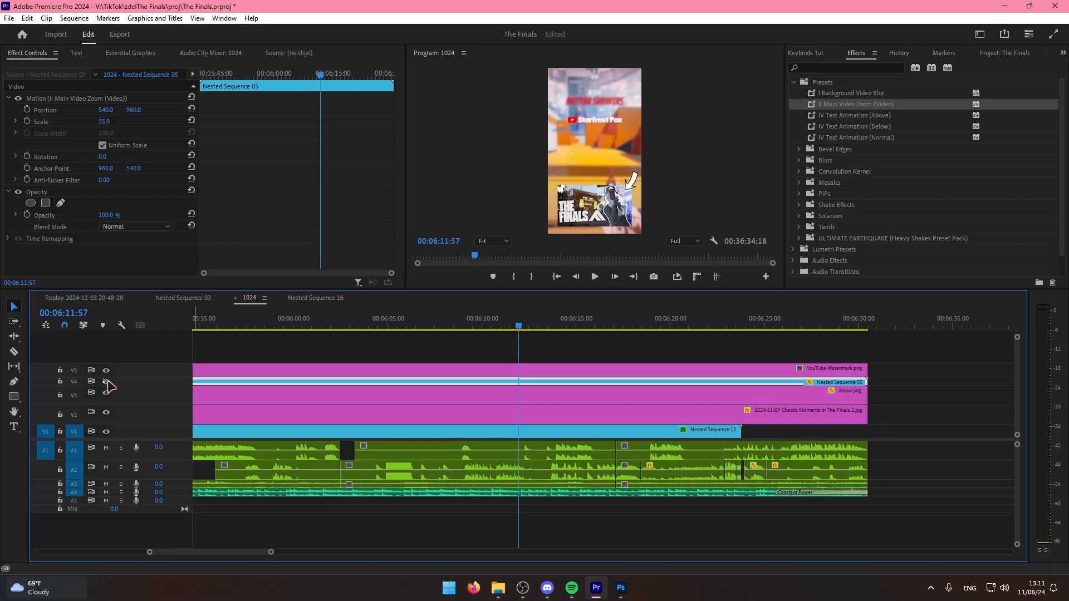
click(106, 382)
click(106, 382)
click(106, 382)
click(106, 382)
click(106, 382)
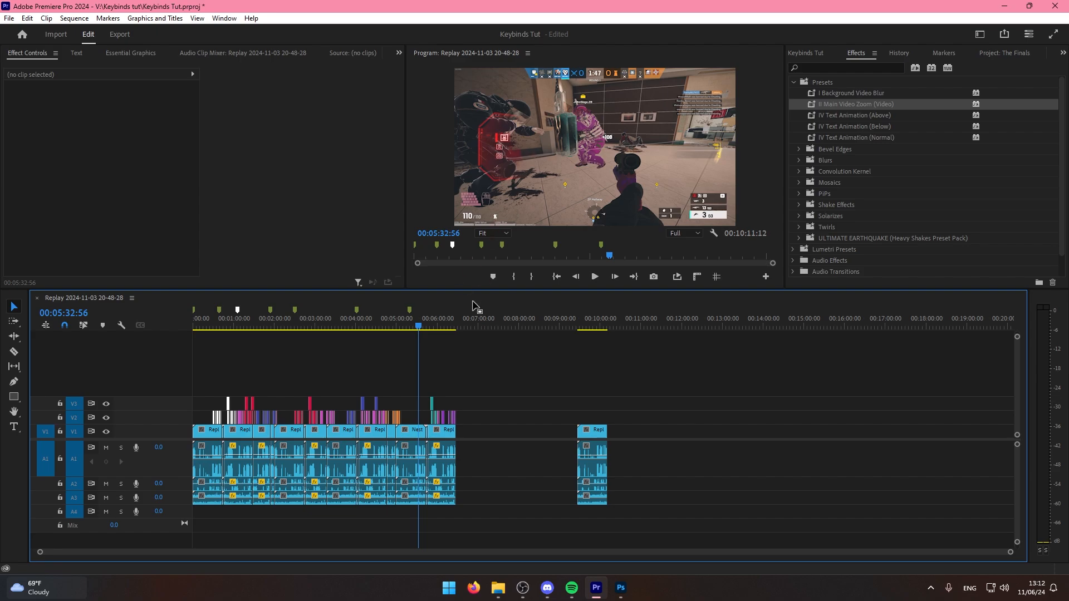
key(=)
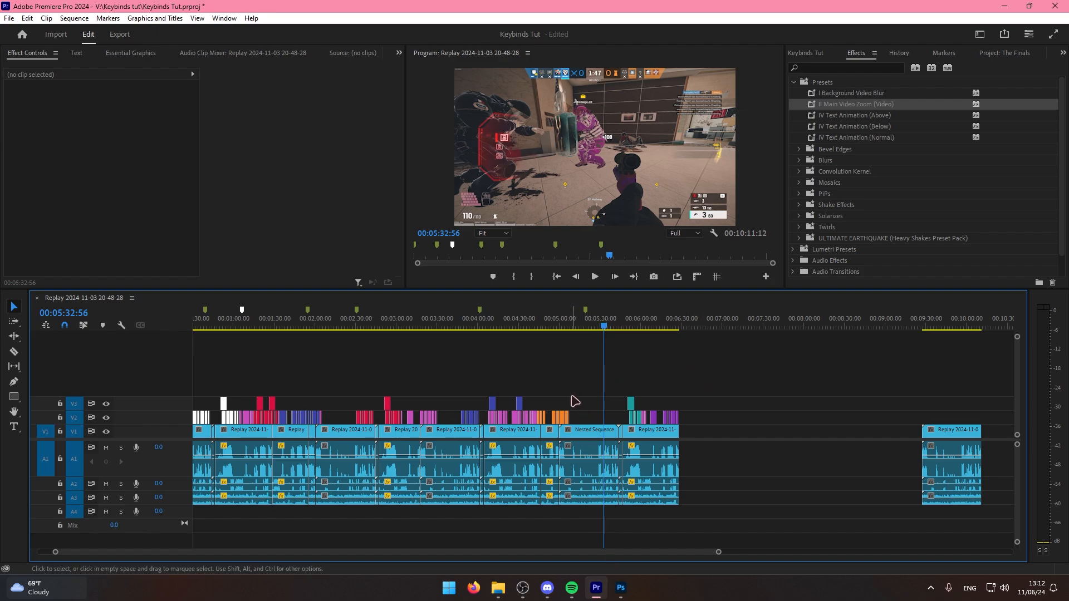
drag(583, 398, 591, 523)
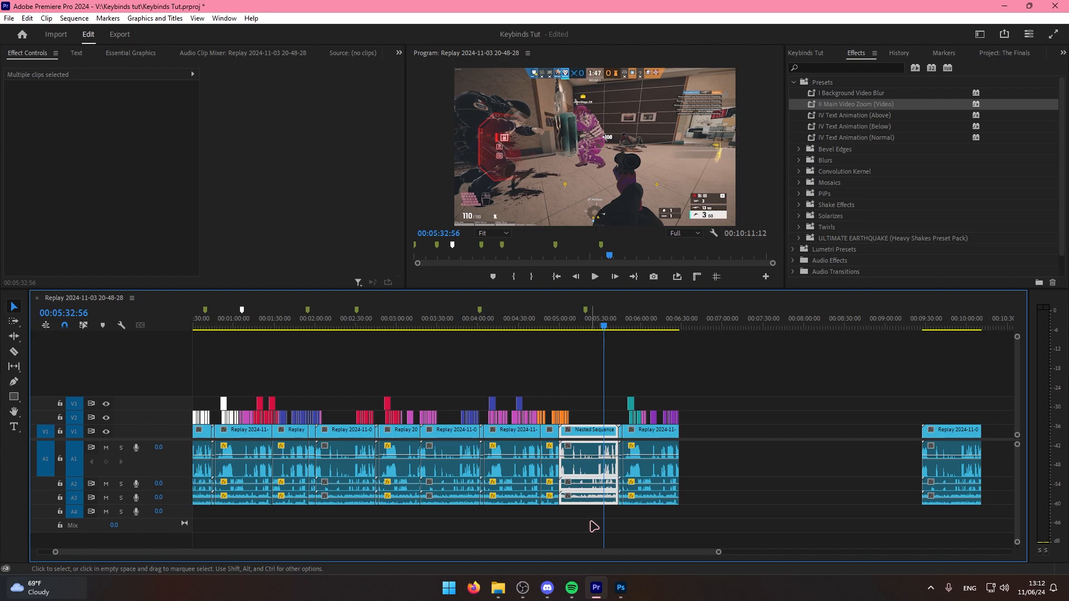
Review the Ctrl combinations of the Starbuck Layout, including the command assigned to Ctrl+M, and close the shortcut editor without changes.
key(ctrl+alt+k)
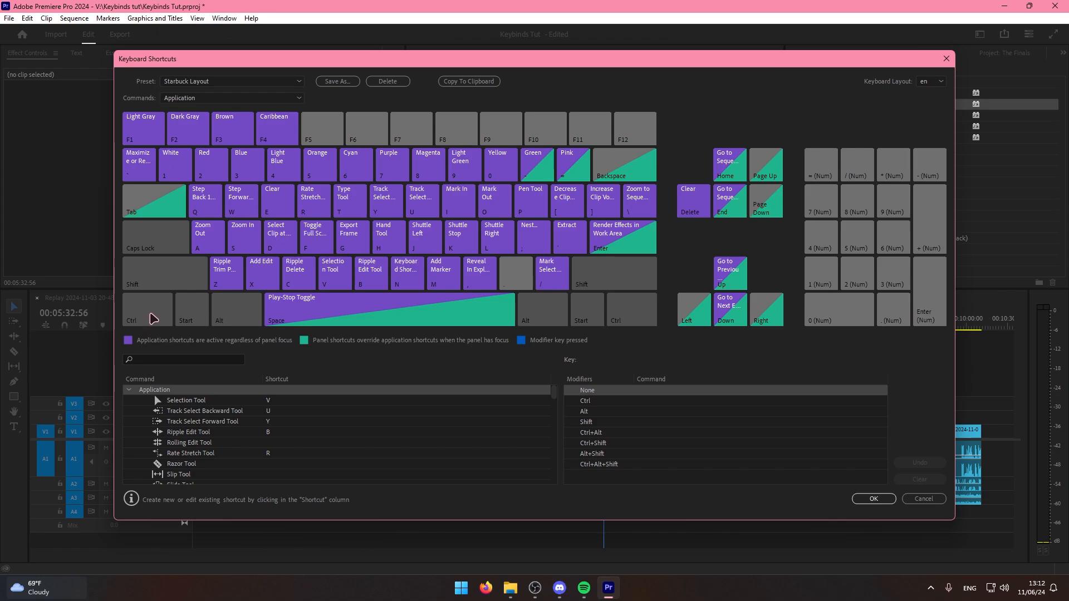
click(160, 309)
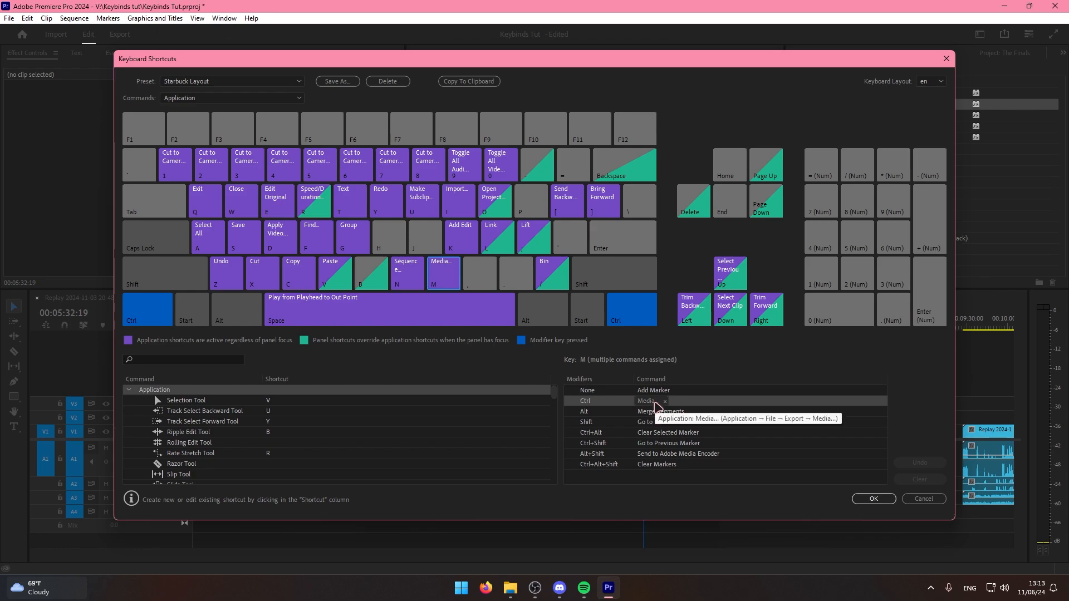
click(924, 499)
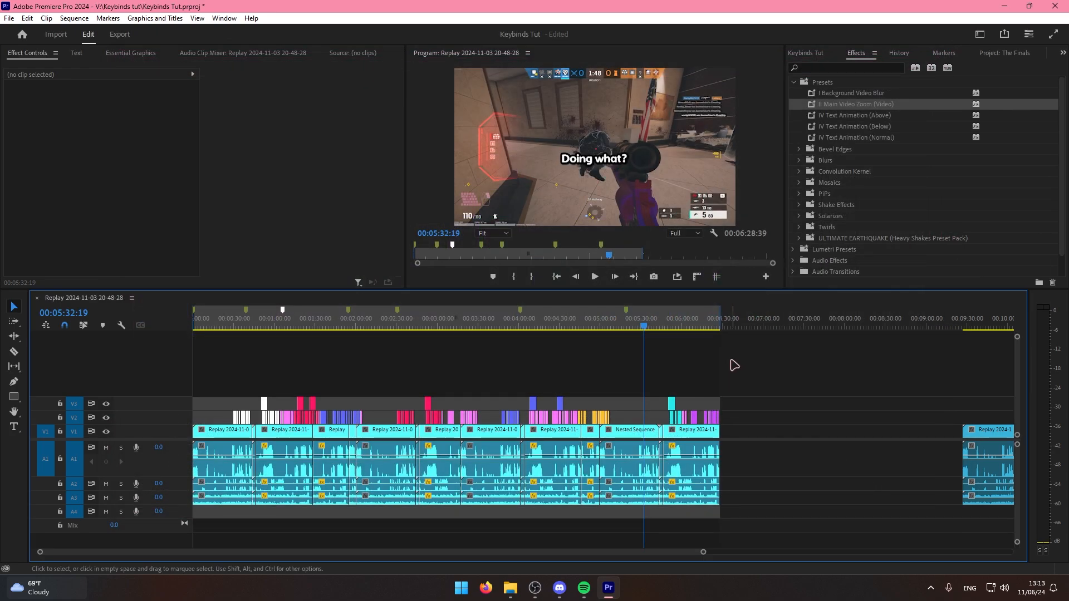
key(ctrl+m)
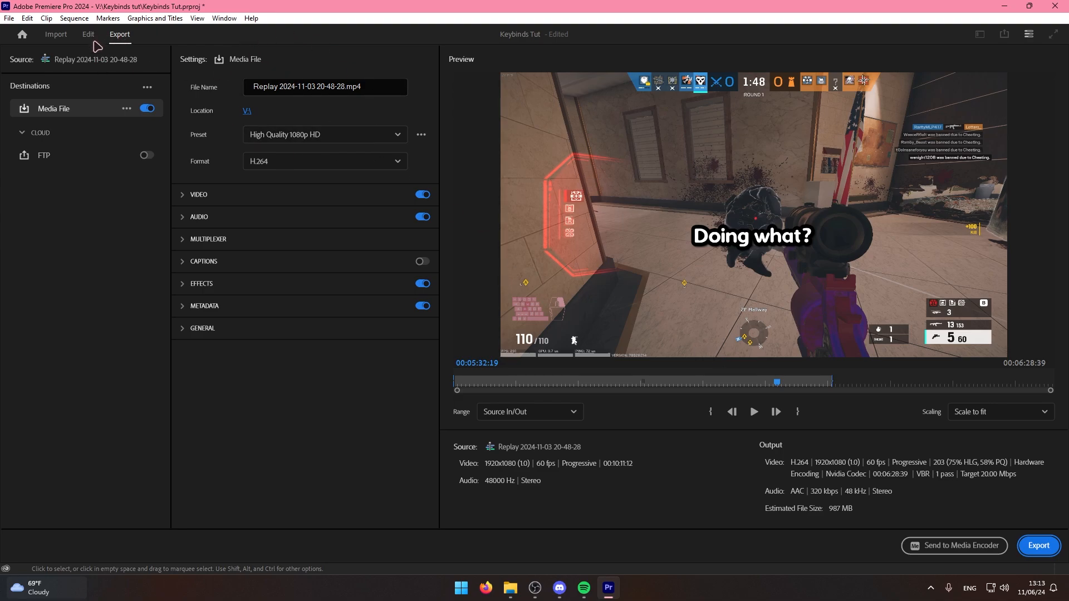
click(94, 41)
Reopen the keyboard shortcut editor and review the Starbuck Layout commands for the Shift, Alt, and Ctrl+Shift combinations.
key(ctrl+alt+k)
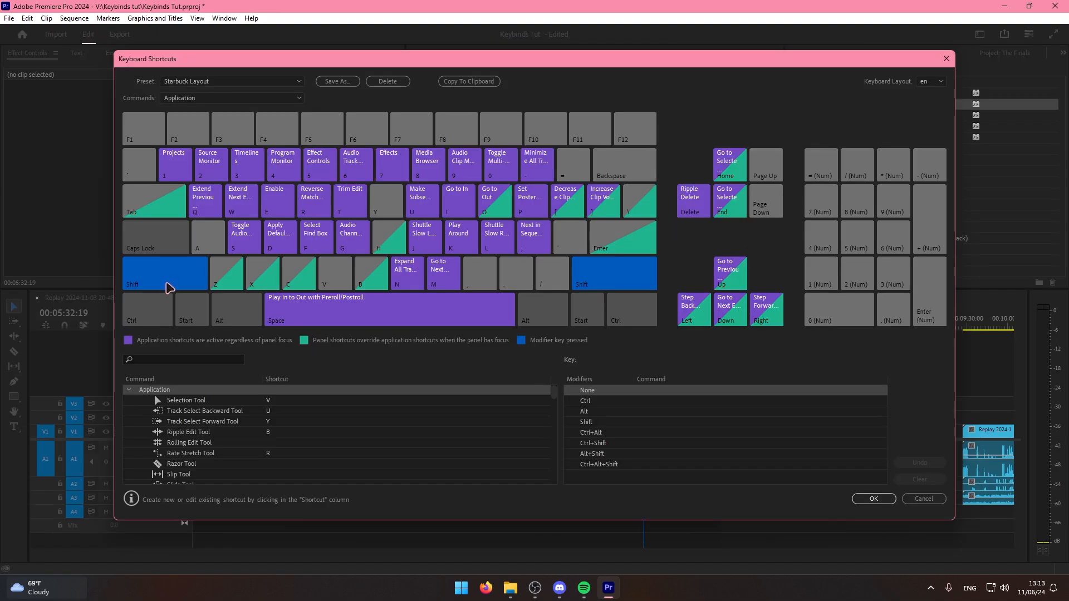
click(242, 310)
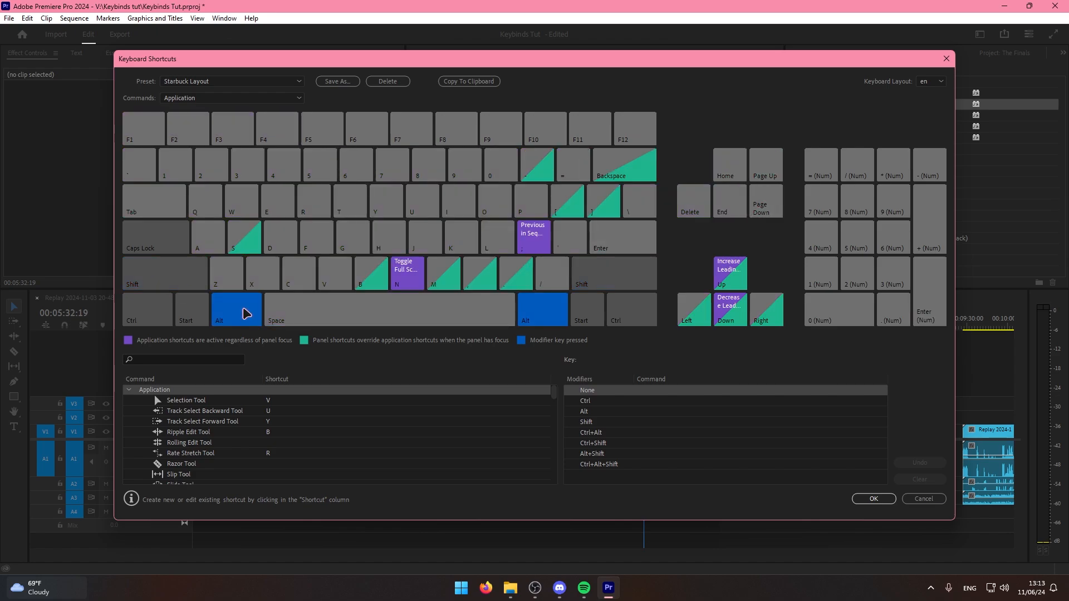
click(243, 309)
click(139, 306)
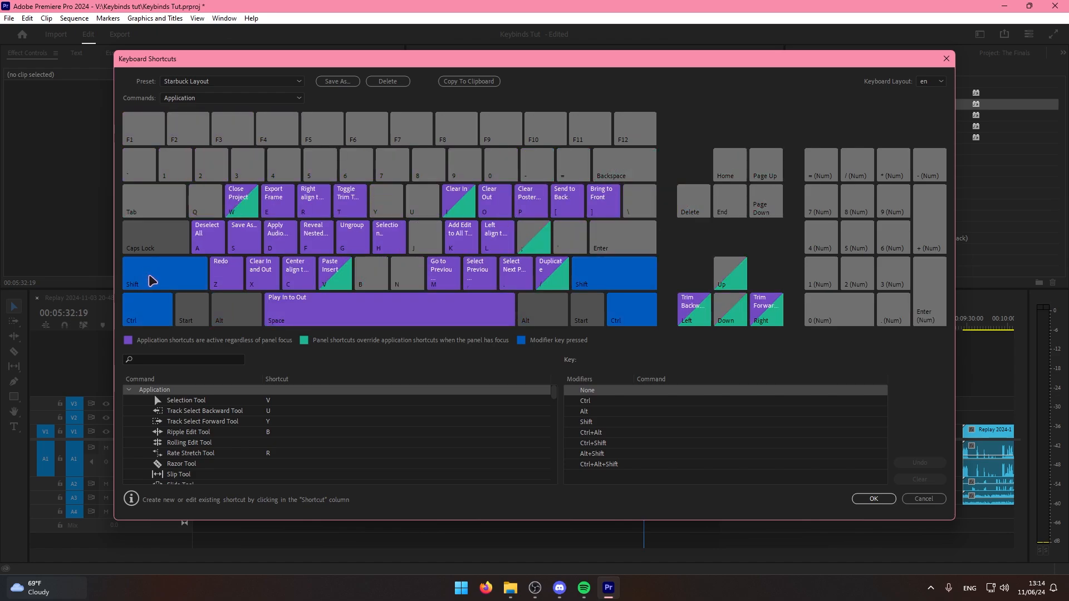
click(144, 308)
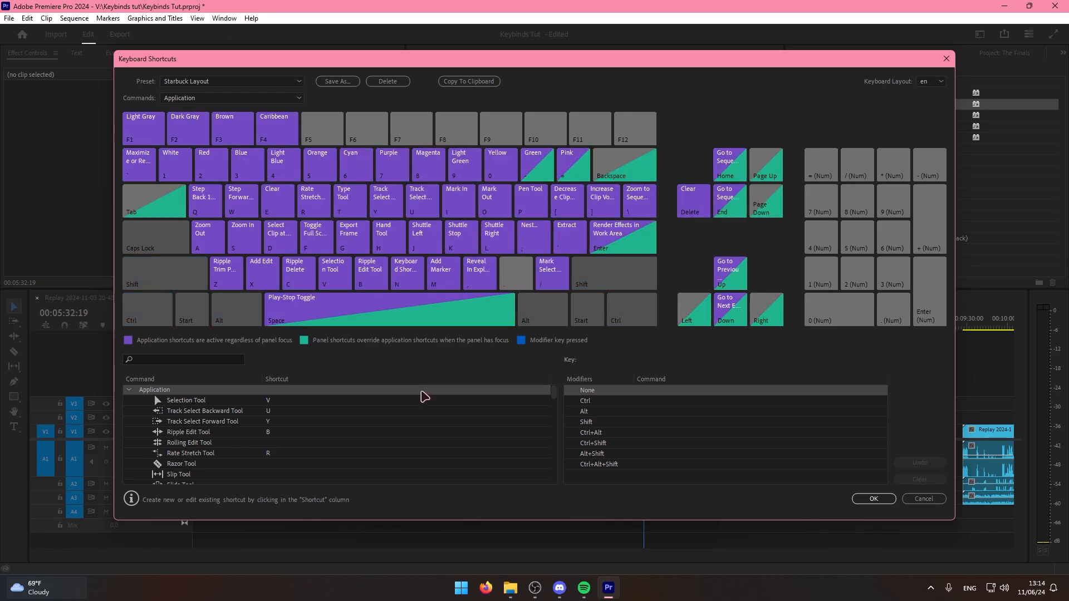